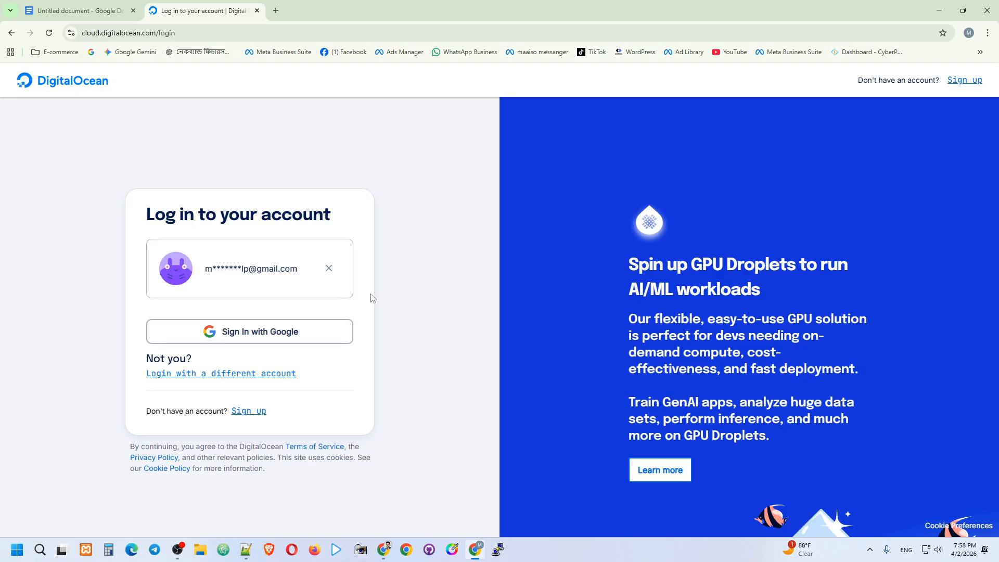
Sign in to DigitalOcean using the saved Google account.
click(246, 327)
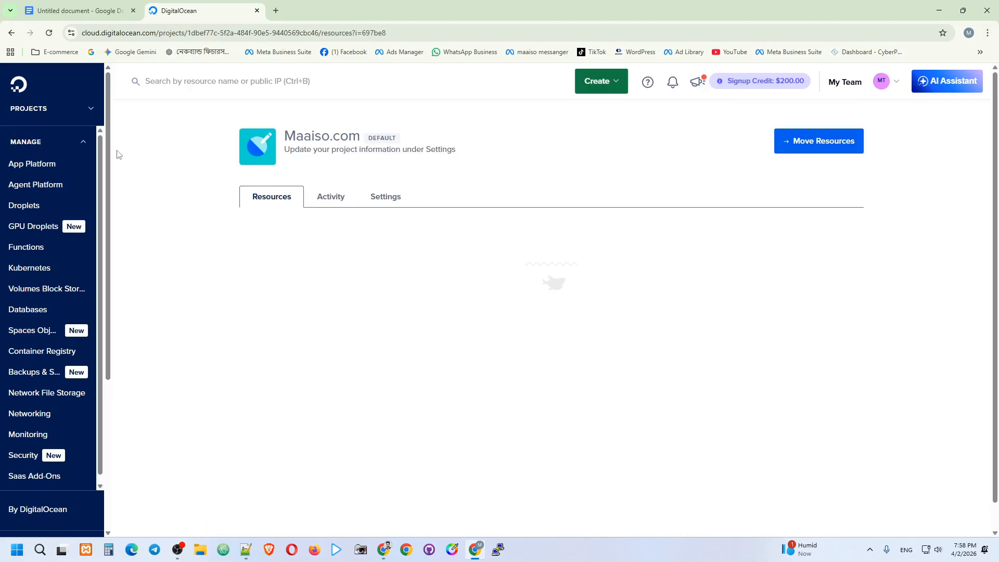
Expand the PROJECTS sidebar list on the Maaiso.com resources page showing the SISOJIB-hosting droplet.
scroll(226, 244, down, 1)
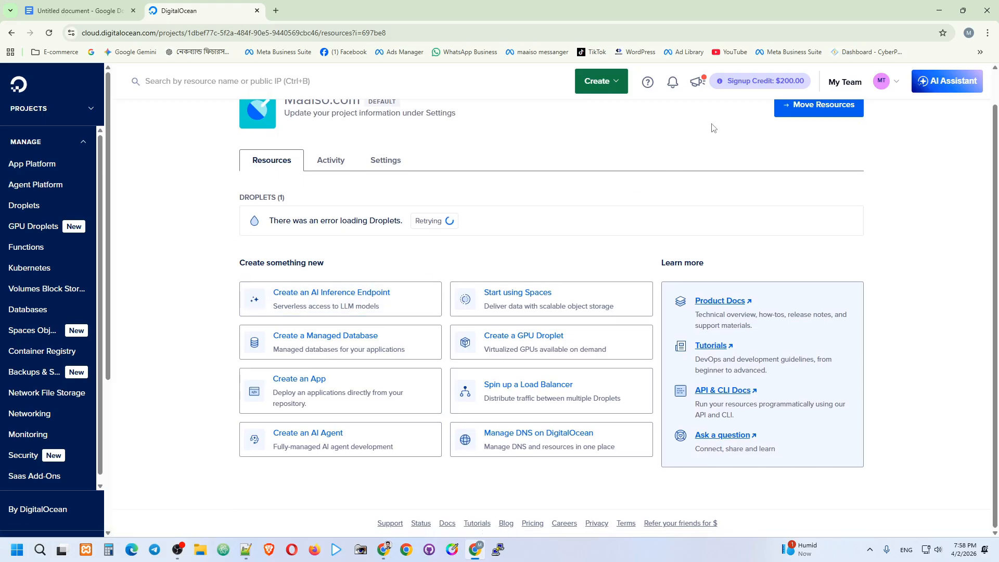
mouse_move(760, 81)
scroll(47, 401, down, 5)
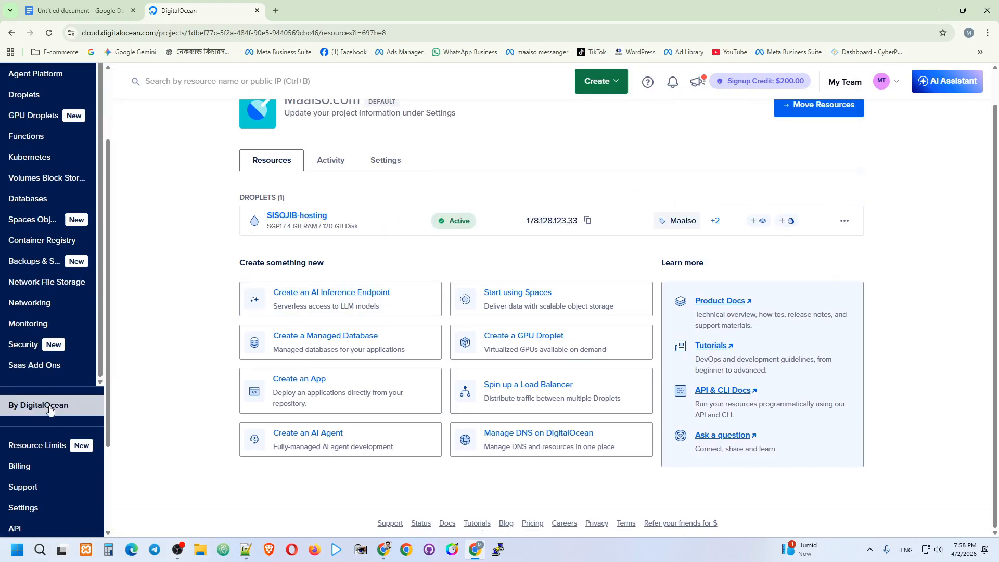
scroll(49, 400, up, 5)
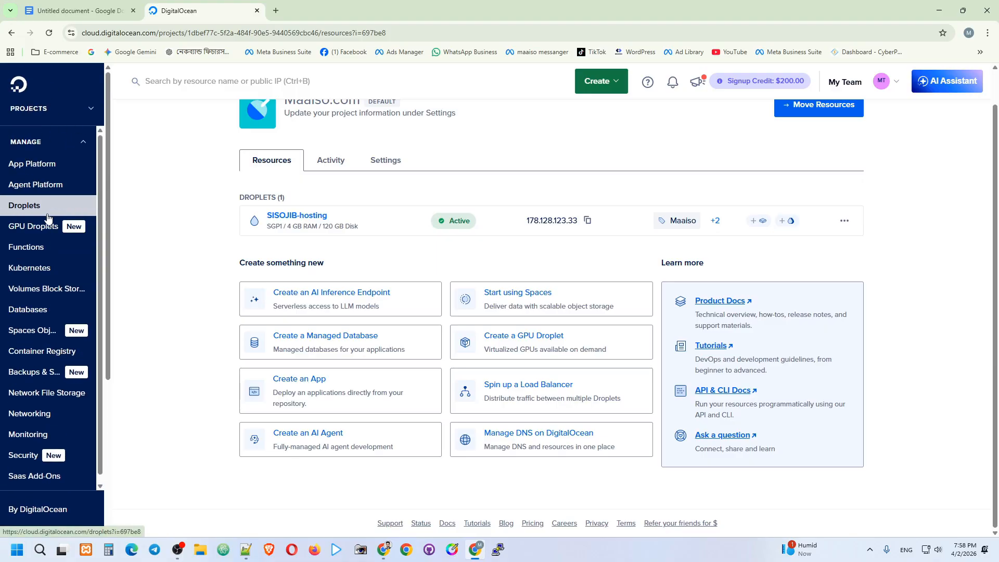
scroll(39, 260, down, 1)
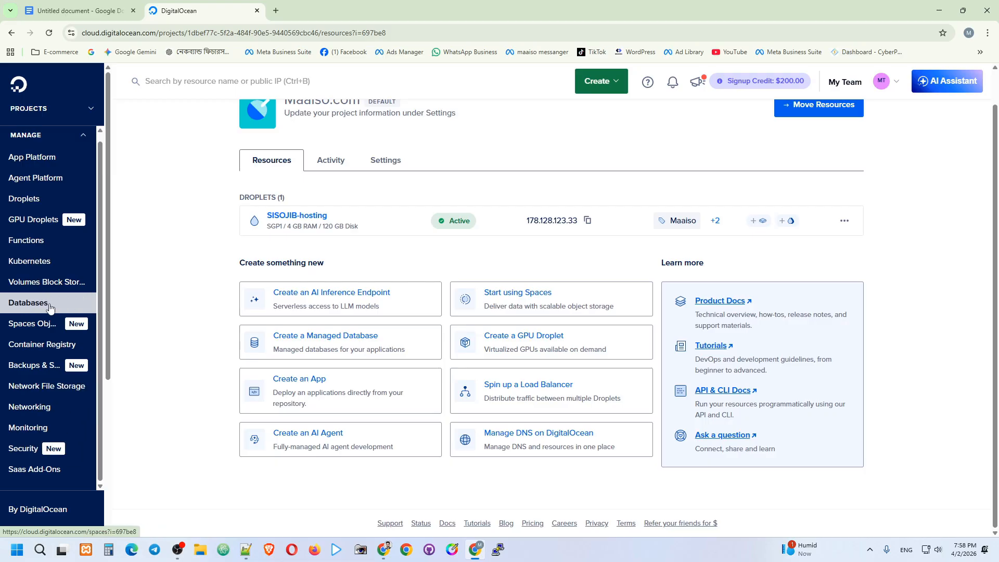
scroll(196, 329, up, 1)
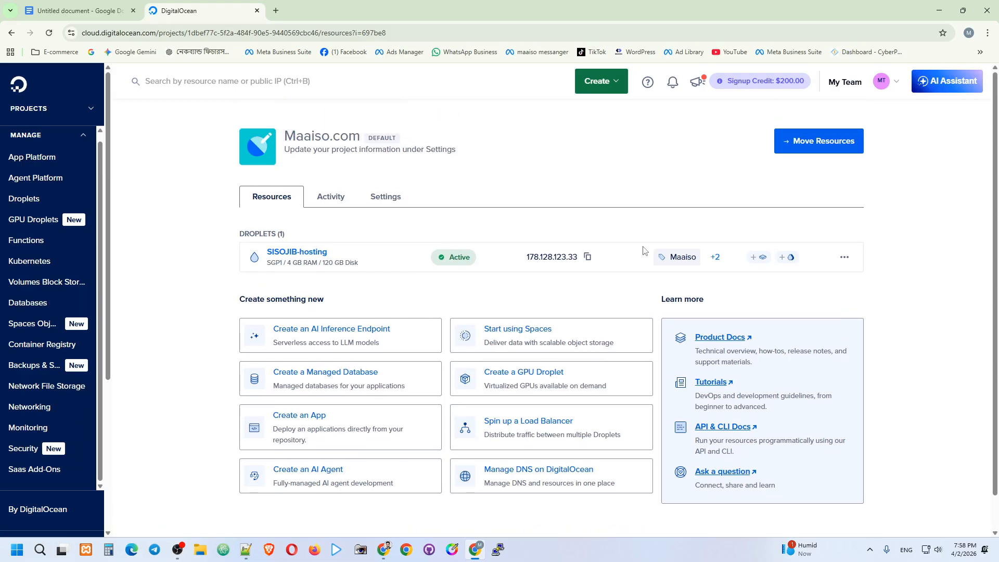
click(82, 112)
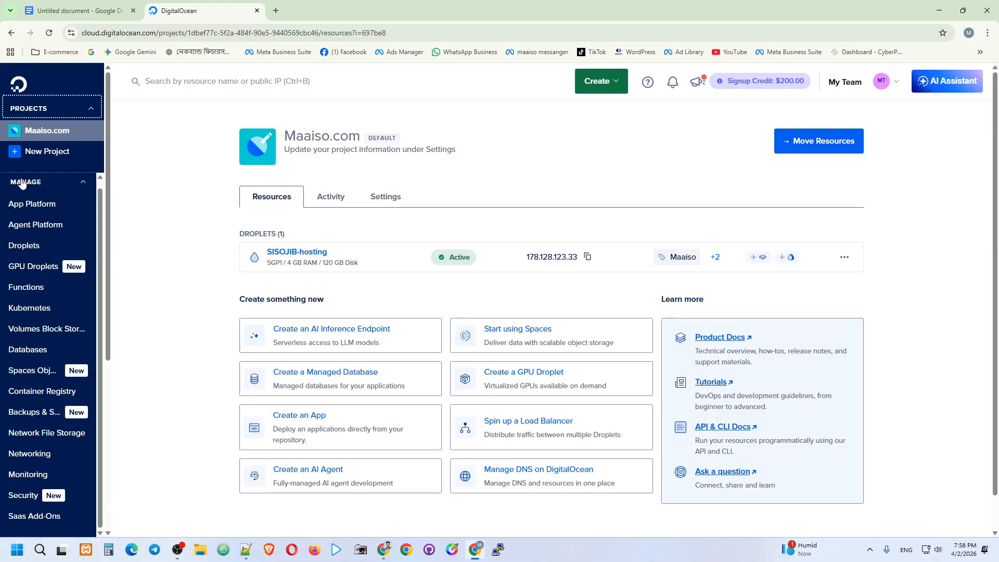
scroll(31, 209, down, 2)
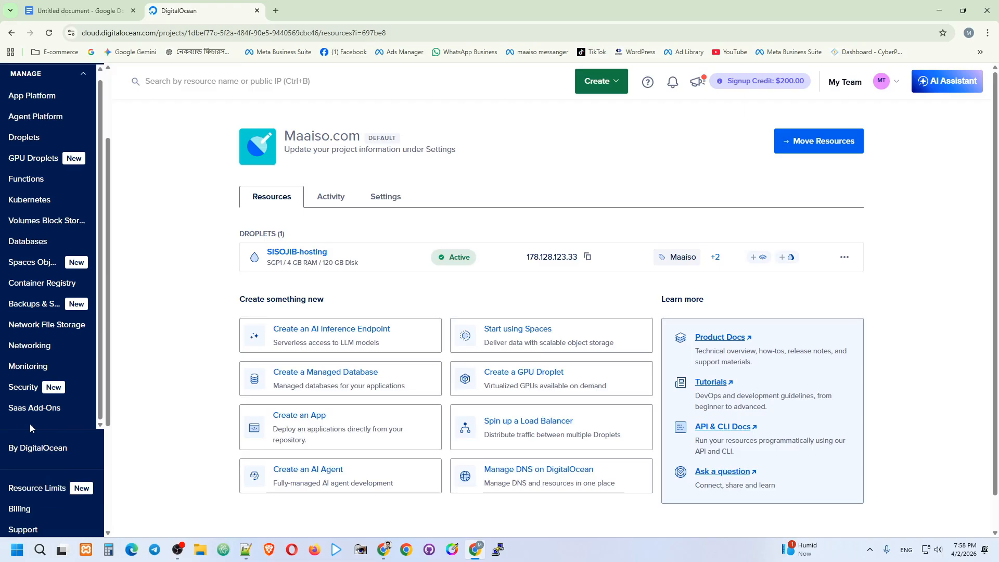
scroll(30, 424, down, 3)
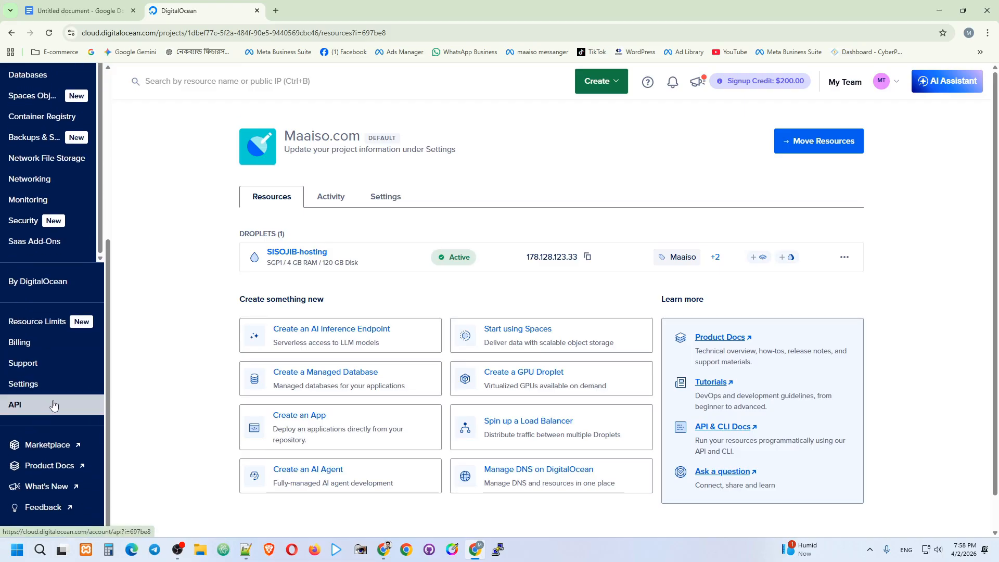
scroll(54, 405, up, 5)
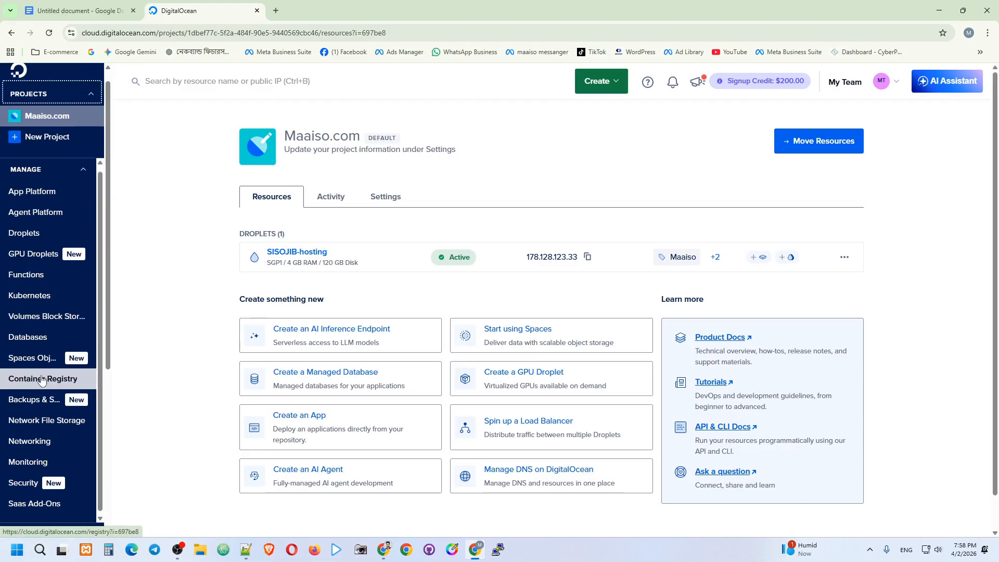
Go to the Droplets list and start the Create Droplet form (NYC1, $32.00/month preselected).
click(61, 141)
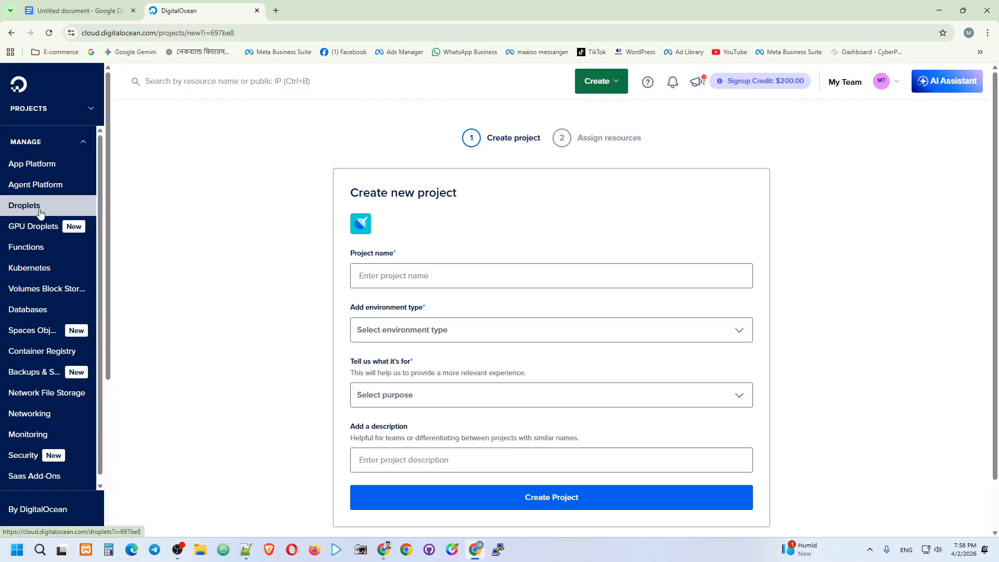
click(42, 208)
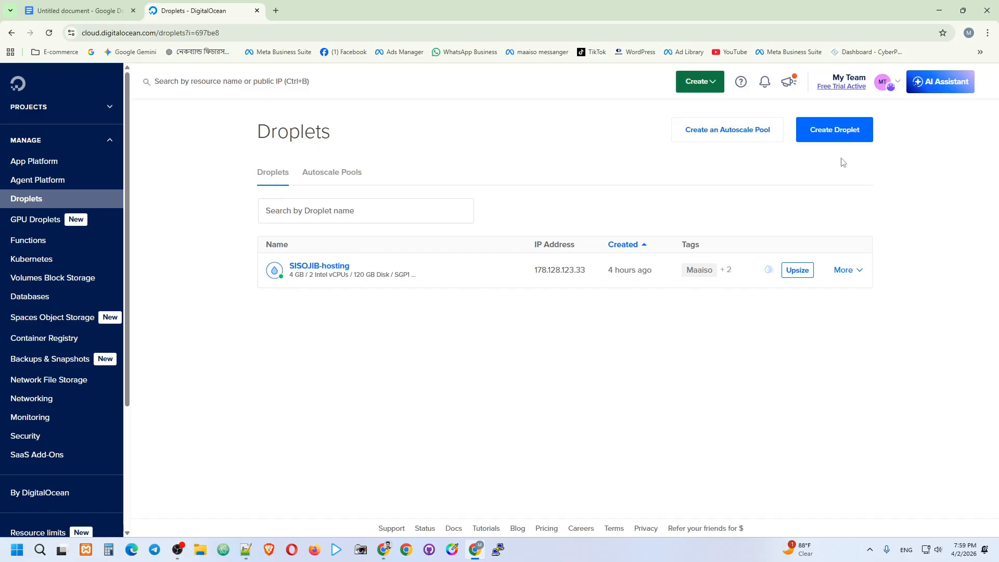
click(834, 132)
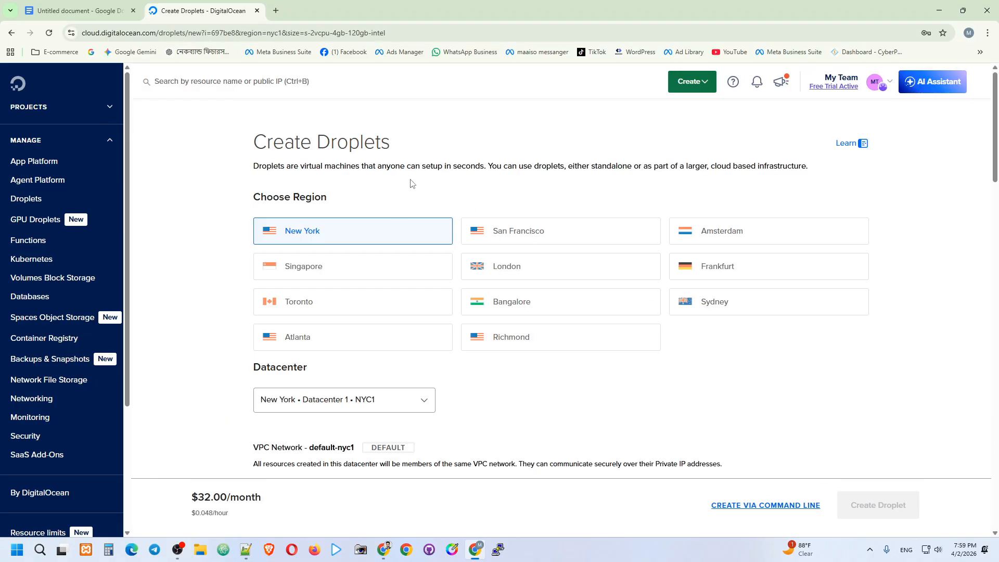
Highlight the Create Droplets and Choose Region headings for emphasis.
drag(256, 140, 385, 140)
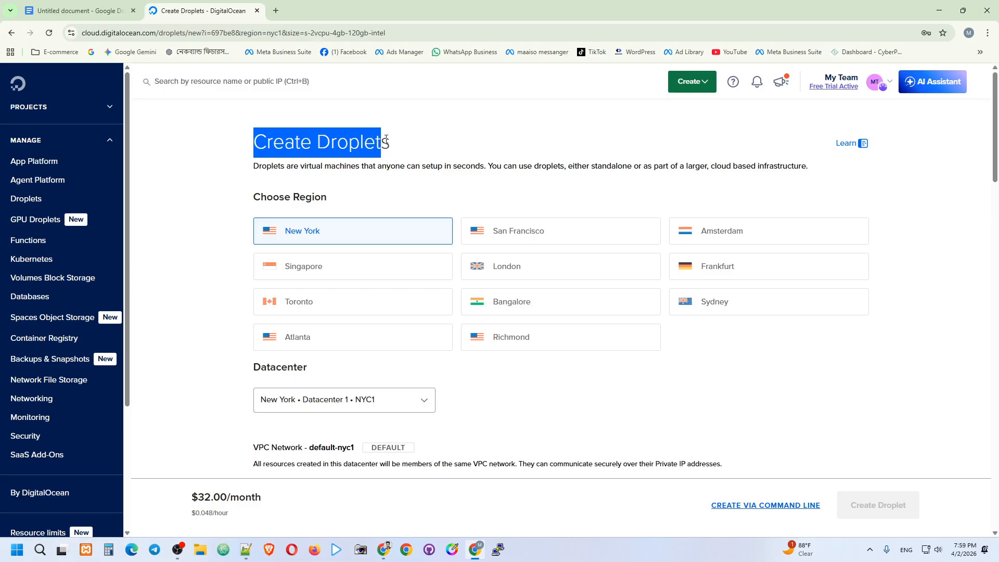
click(443, 137)
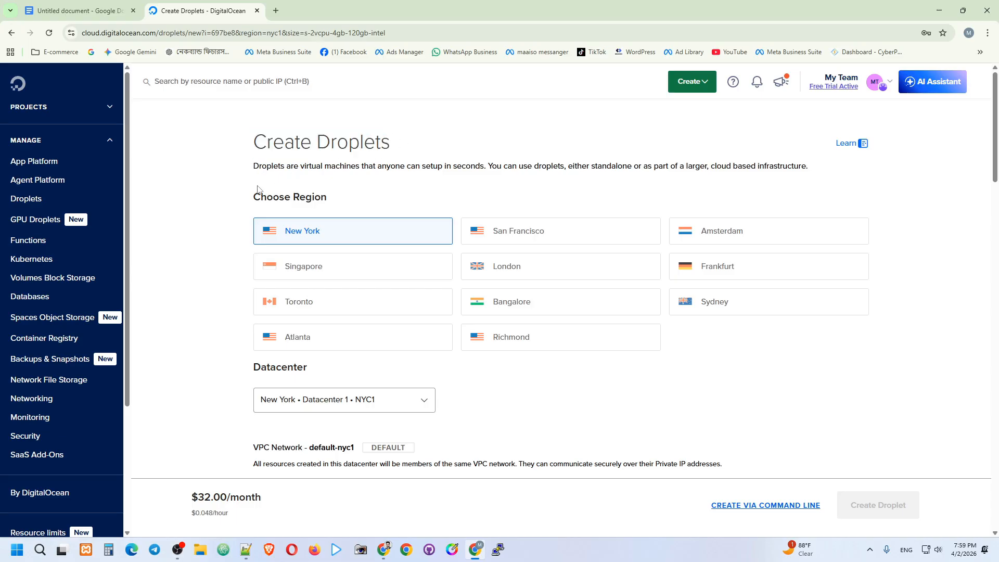
drag(252, 202, 325, 197)
click(340, 196)
Pick Singapore, then compare the New York region and its datacenters.
click(346, 268)
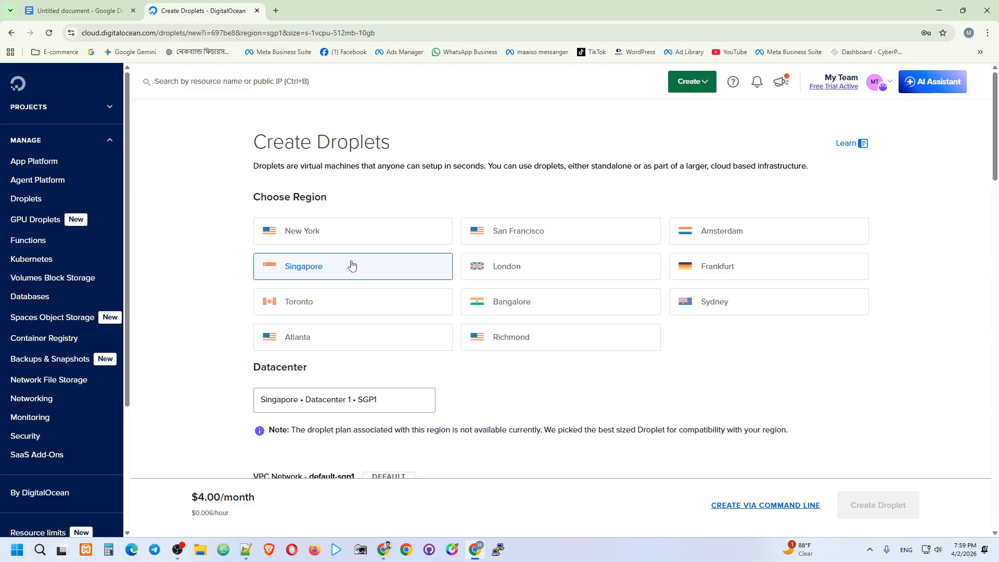
scroll(352, 263, down, 1)
scroll(334, 248, up, 1)
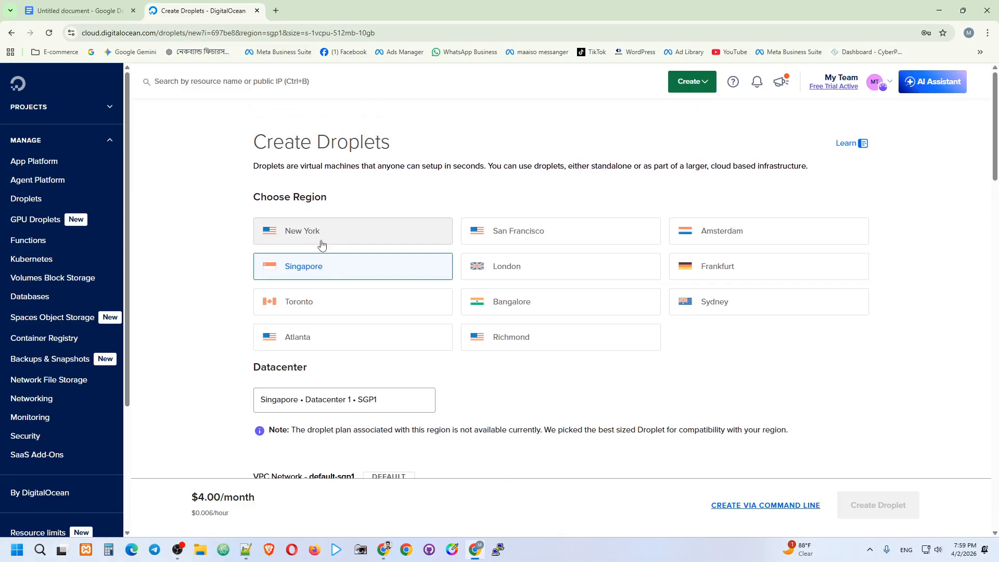
click(323, 231)
scroll(330, 232, down, 1)
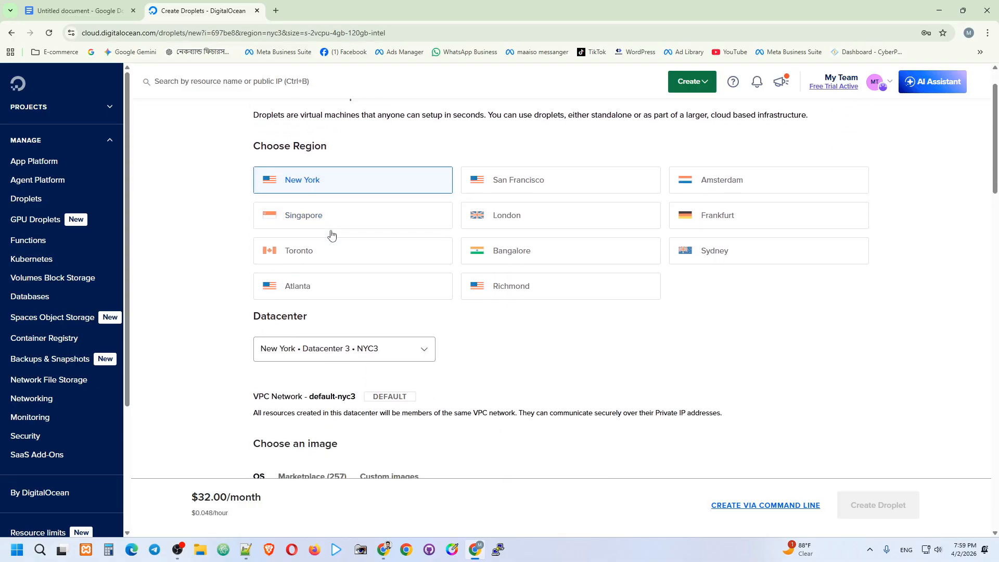
click(394, 352)
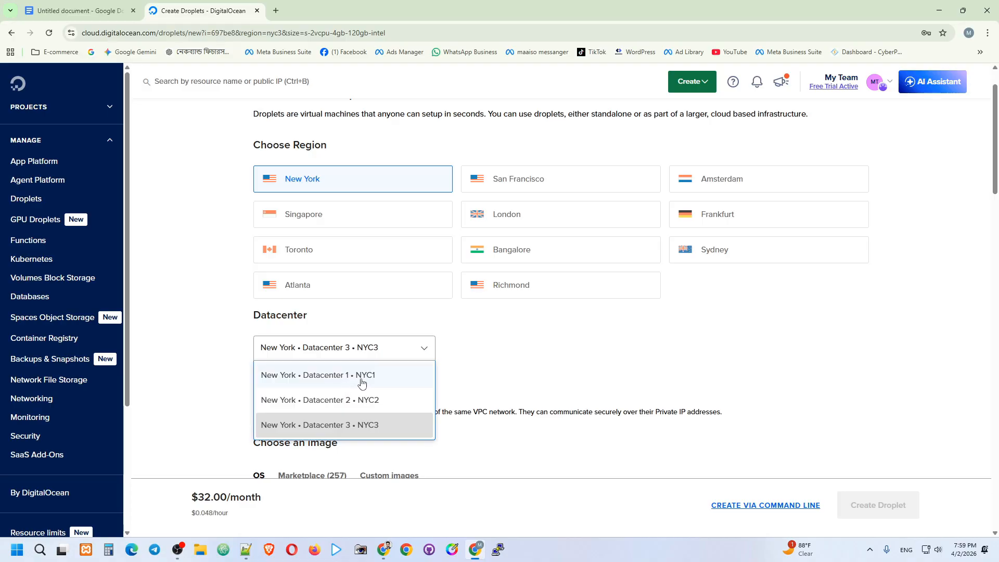
Compare San Francisco's SFO3 datacenter, then settle on Singapore SGP1 at $4.00/month.
click(345, 214)
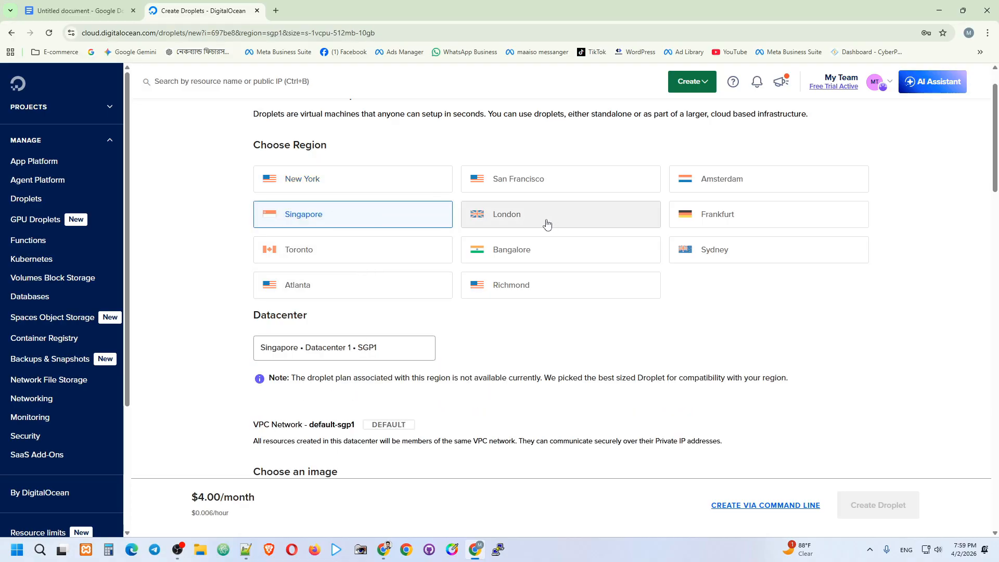
click(555, 185)
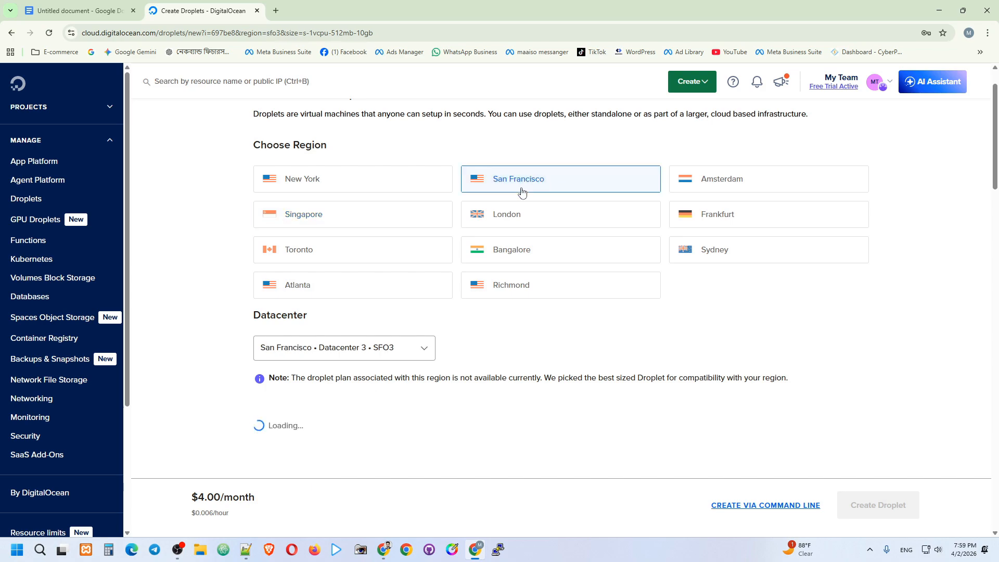
click(369, 354)
click(378, 351)
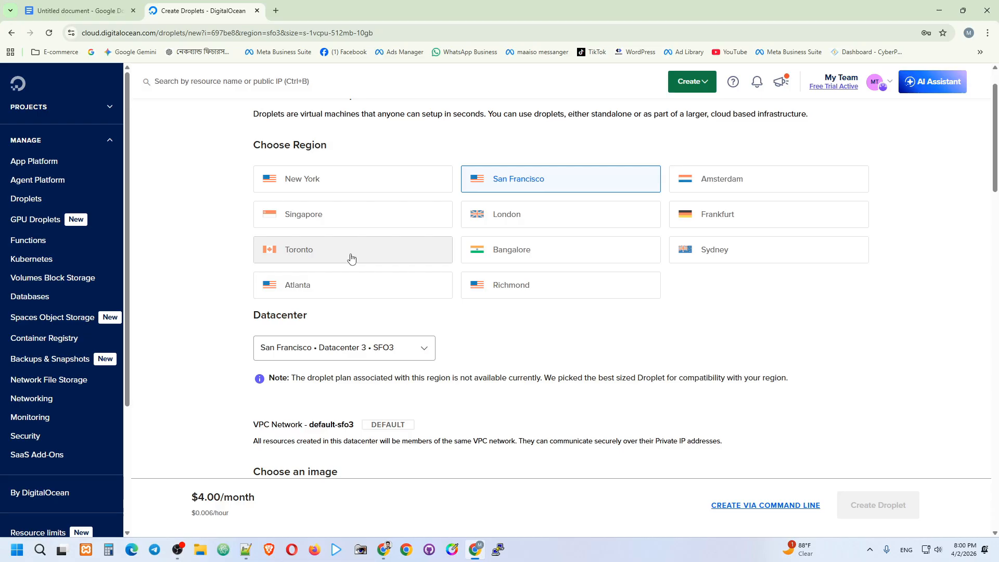
click(356, 223)
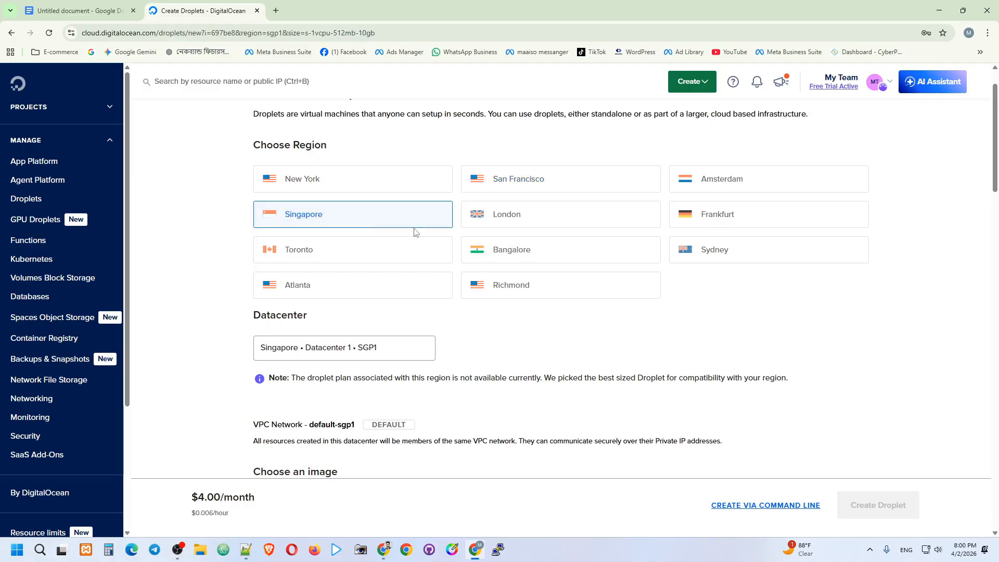
scroll(412, 231, down, 3)
Highlight the Choose an image heading for emphasis.
scroll(422, 233, down, 2)
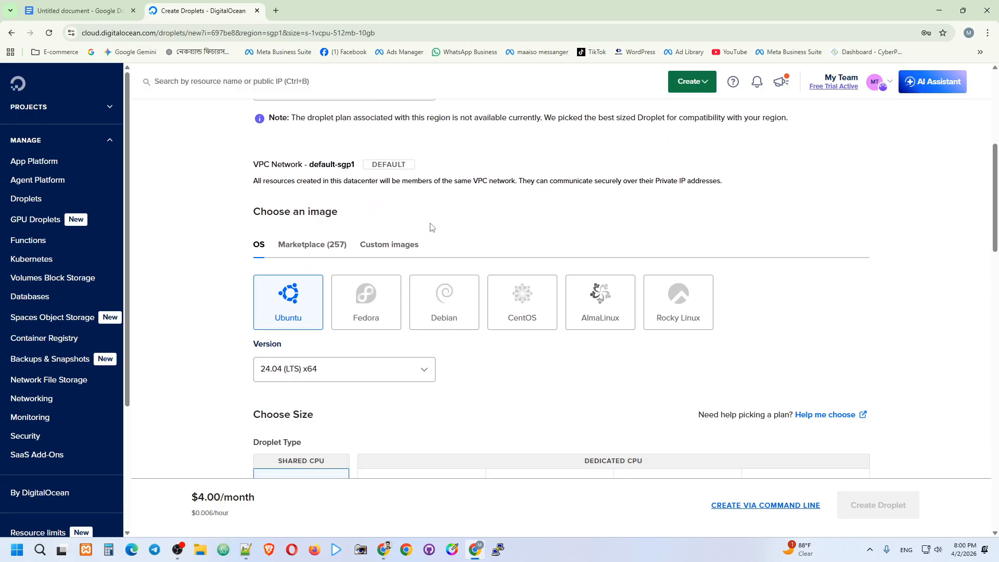
scroll(419, 224, up, 3)
scroll(420, 209, down, 3)
scroll(265, 275, up, 1)
drag(257, 267, 326, 265)
click(336, 277)
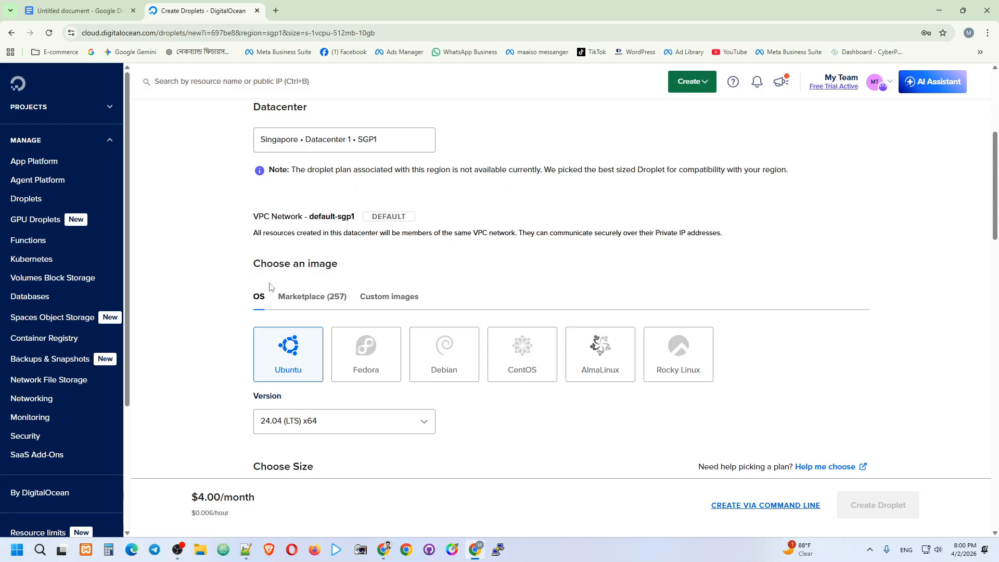
Compare the Marketplace, Custom and OS image tabs, ending on the 257 Marketplace apps.
click(310, 300)
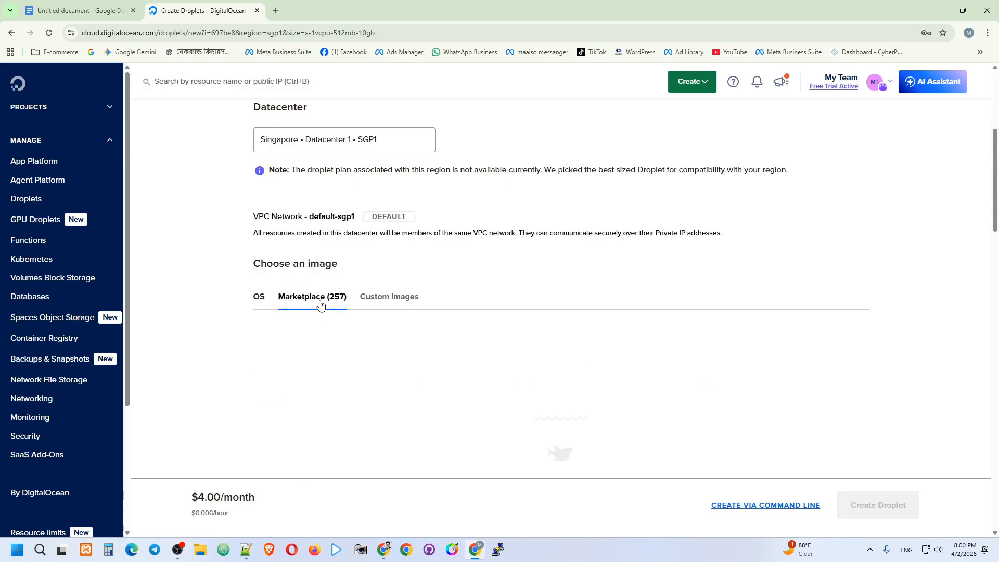
click(401, 298)
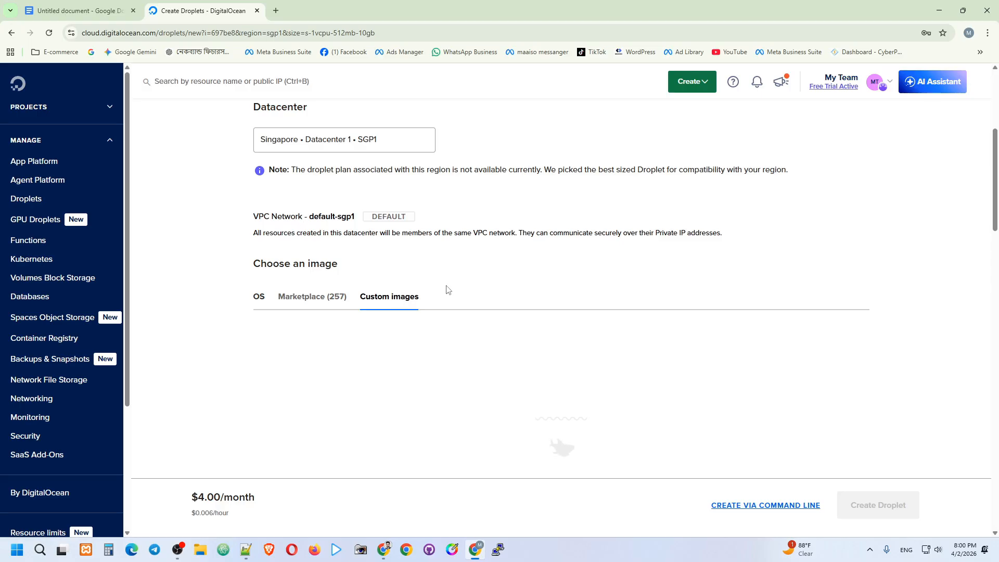
click(261, 301)
scroll(292, 281, down, 1)
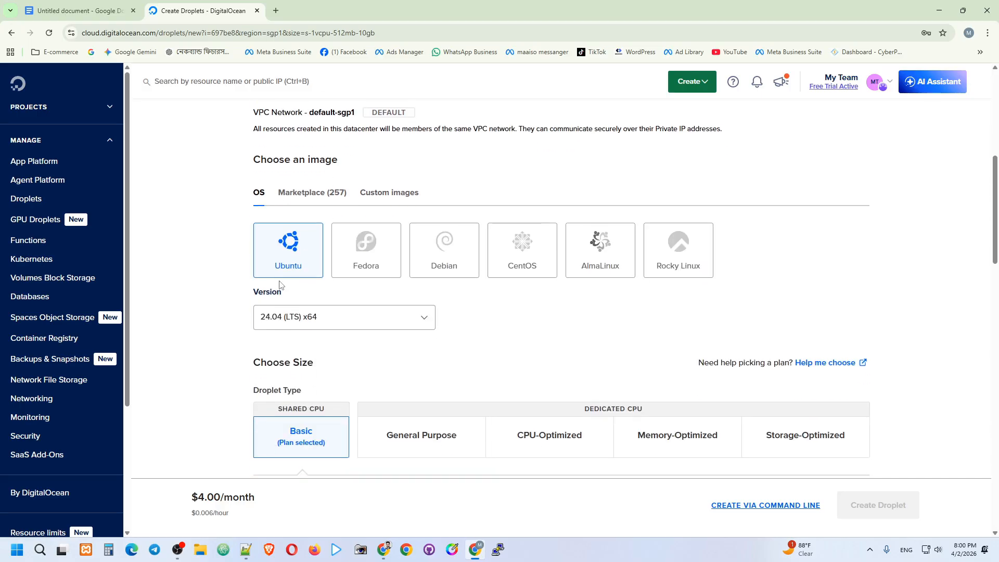
click(301, 248)
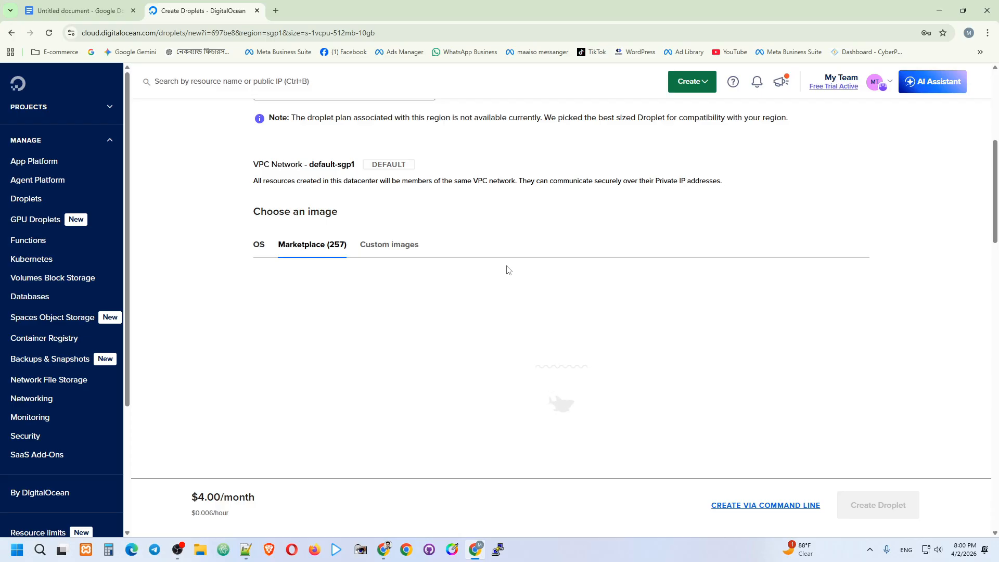
click(260, 249)
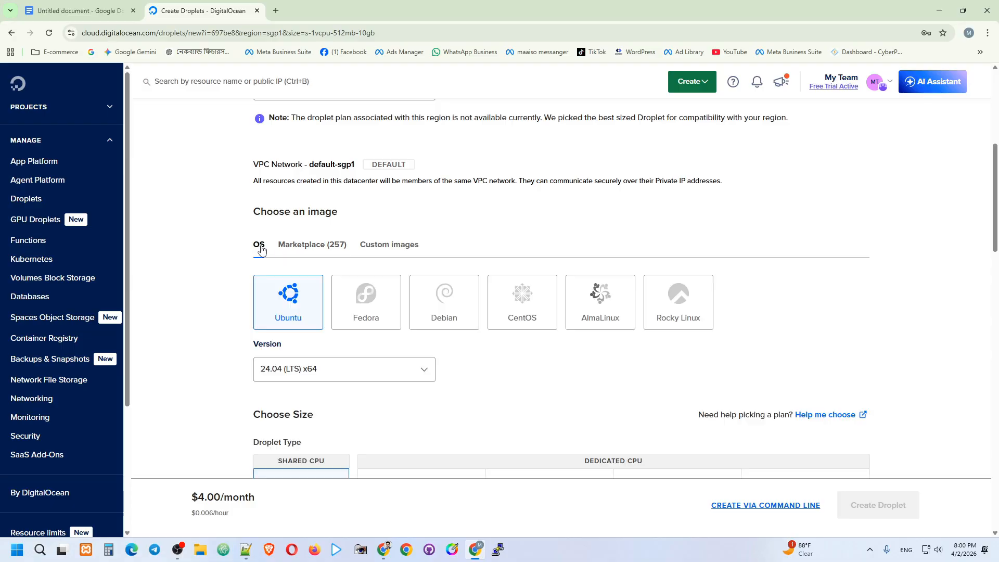
click(305, 249)
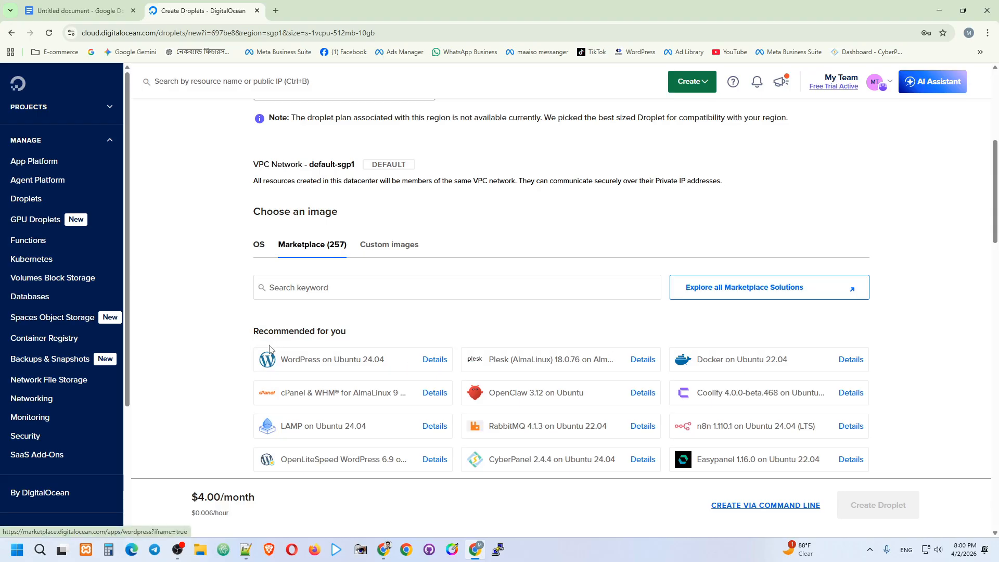
scroll(389, 320, down, 1)
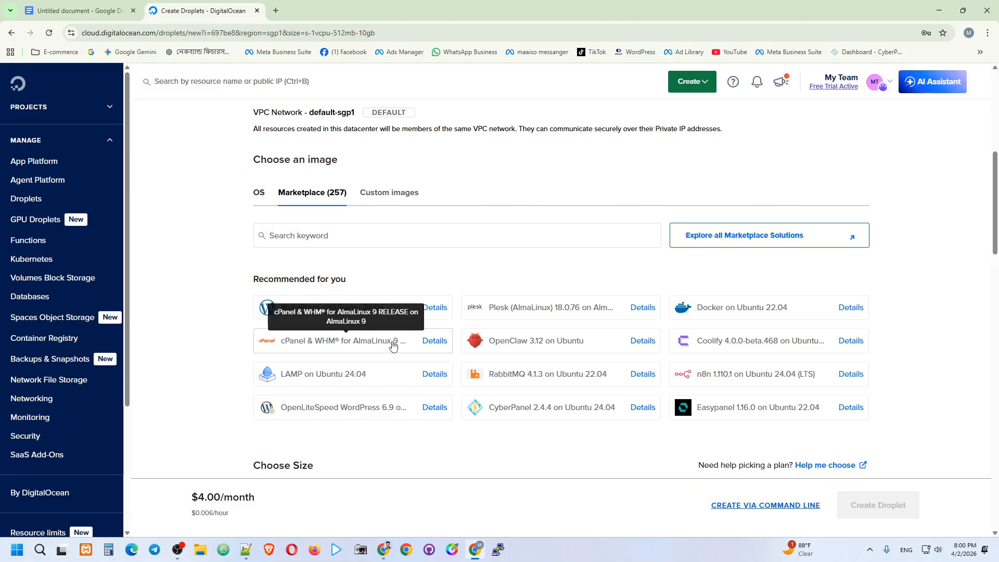
click(436, 344)
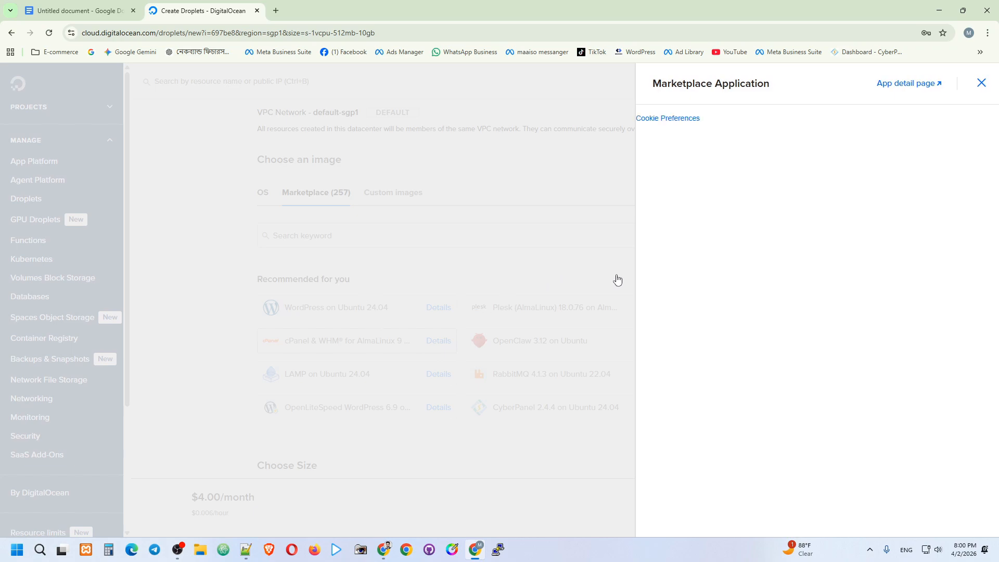
click(550, 236)
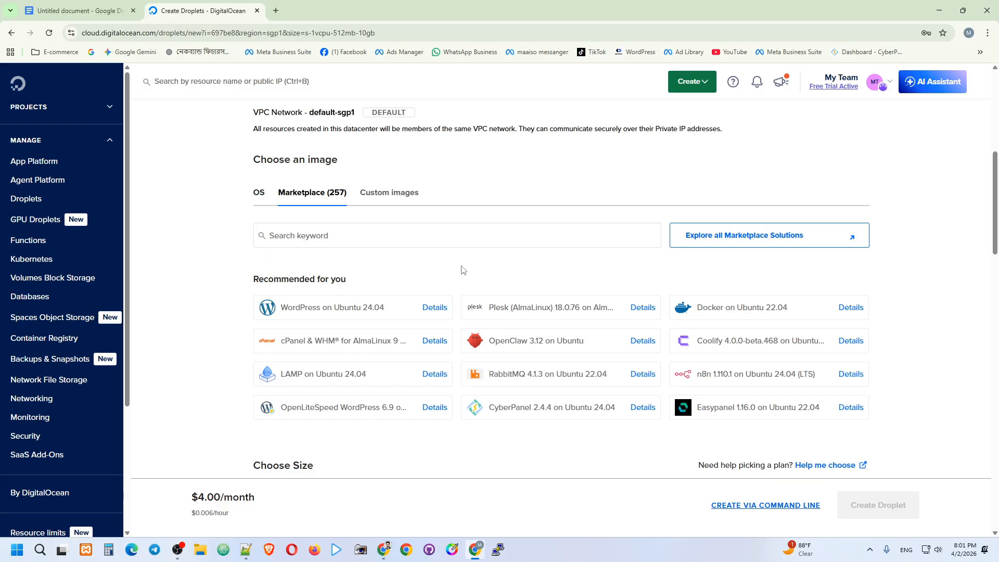
Return to the Ubuntu OS images and review the plan options below.
click(259, 193)
scroll(293, 253, down, 1)
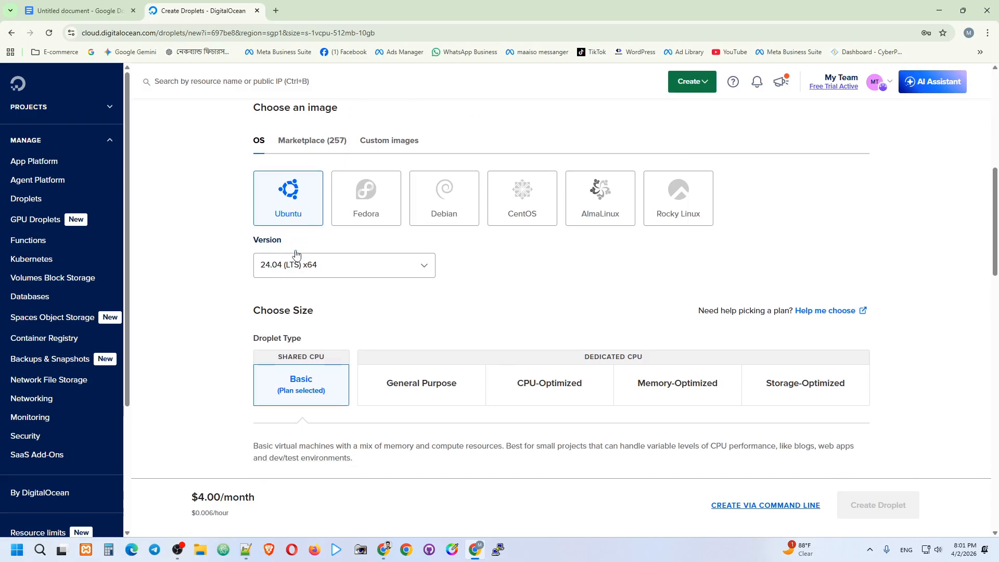
scroll(290, 269, down, 2)
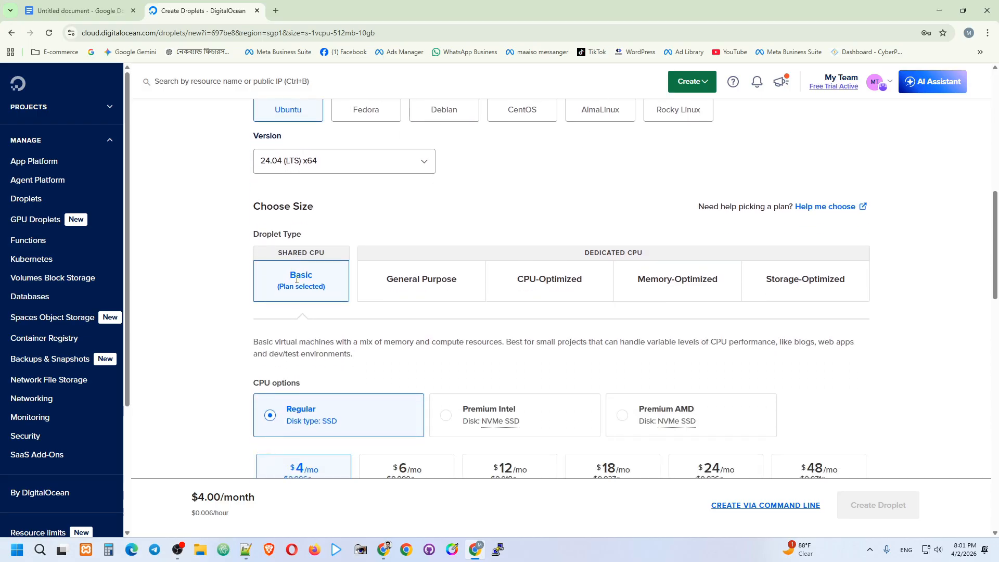
scroll(300, 283, down, 1)
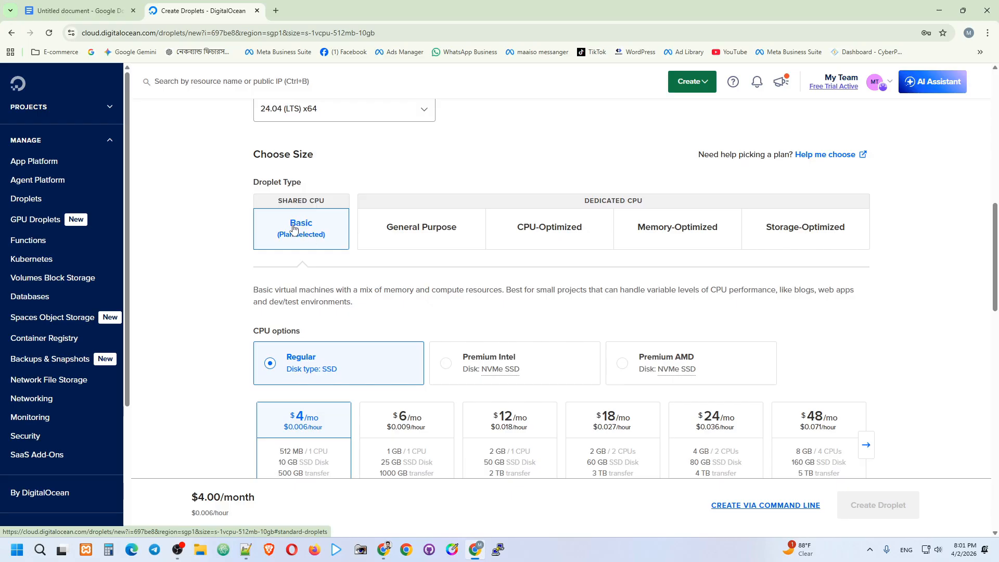
scroll(299, 233, down, 1)
scroll(301, 276, down, 1)
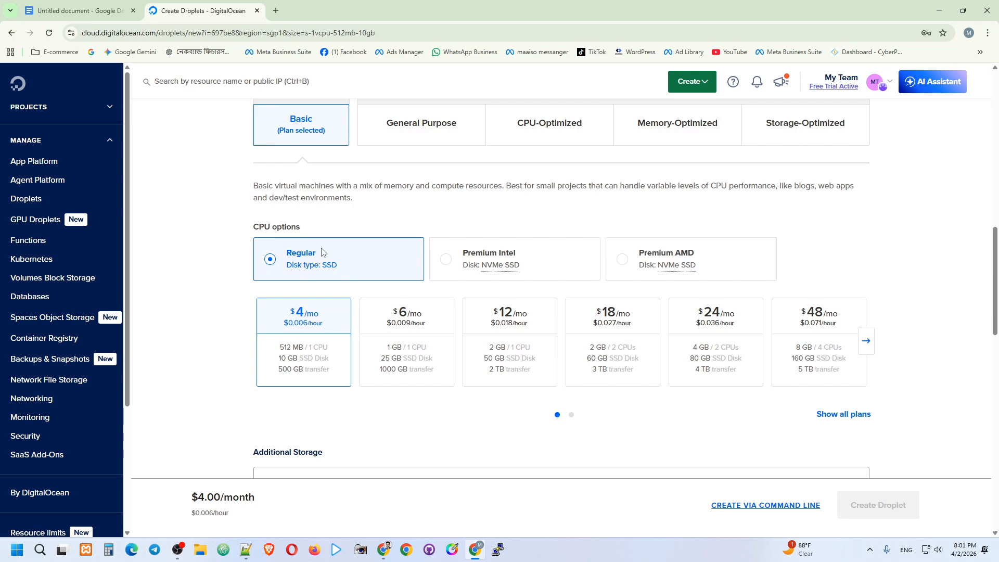
scroll(322, 249, up, 4)
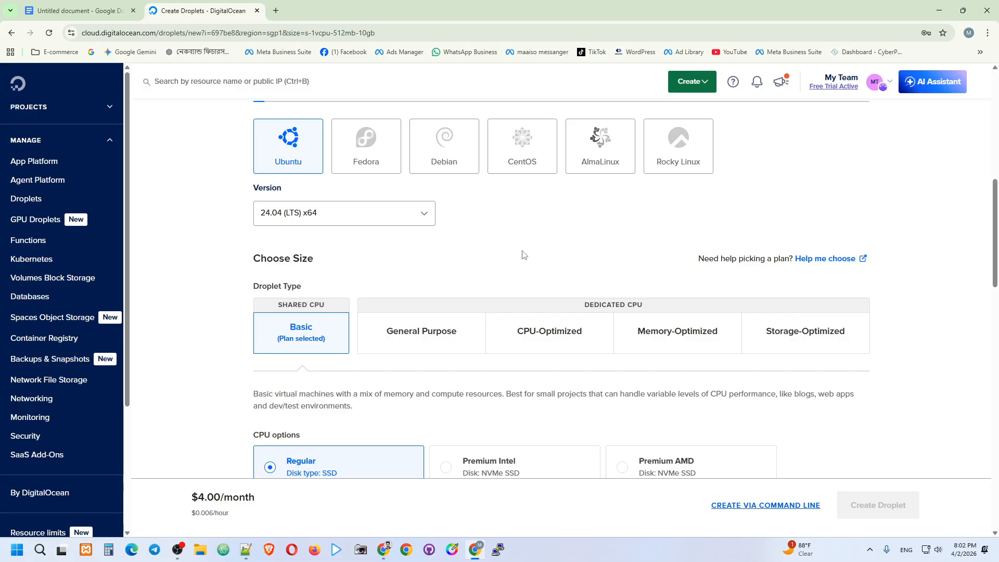
scroll(489, 253, down, 2)
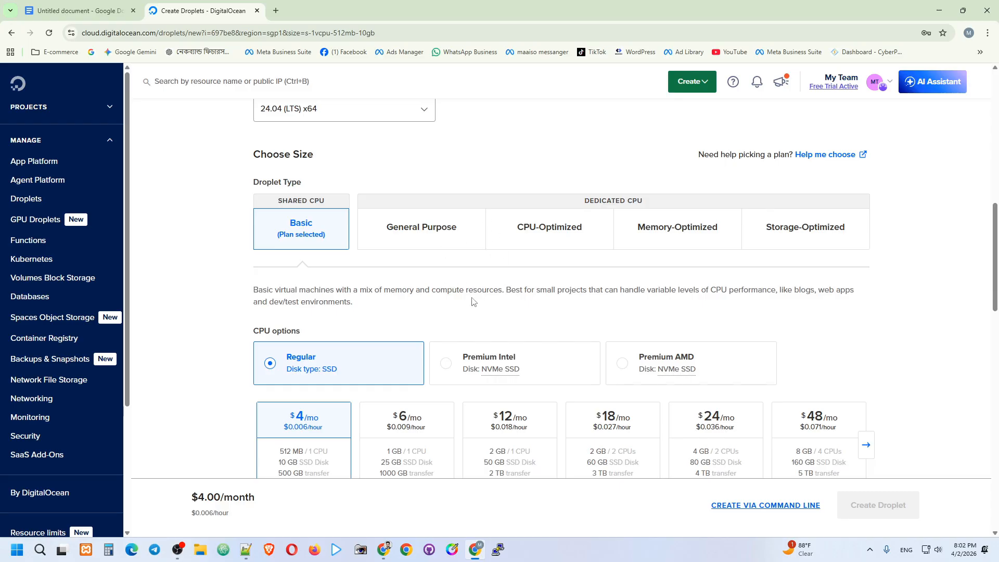
scroll(473, 302, down, 1)
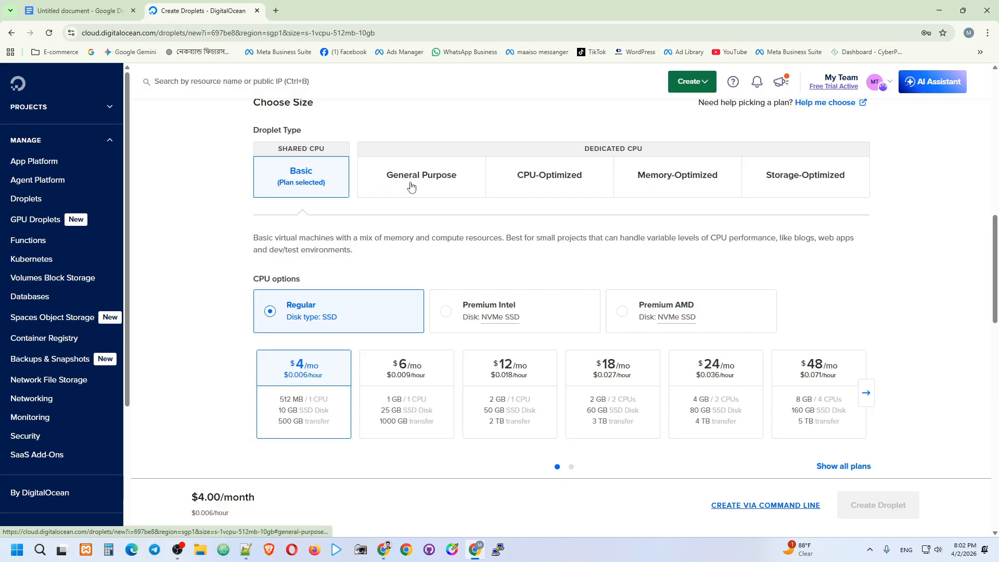
Preview General Purpose, CPU-Optimized and Memory-Optimized plans, then return to Basic.
click(411, 186)
click(555, 194)
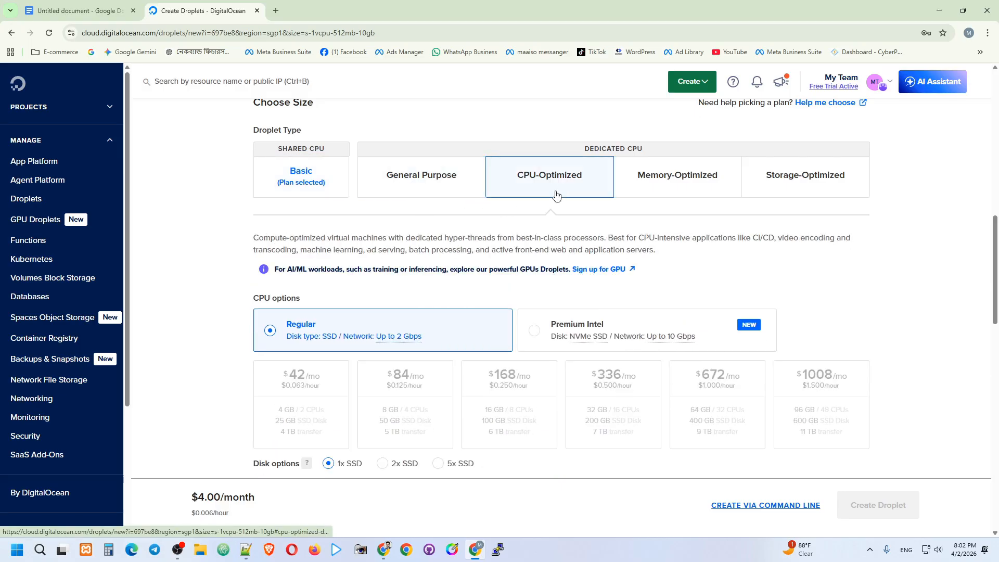
scroll(551, 234, down, 1)
click(663, 138)
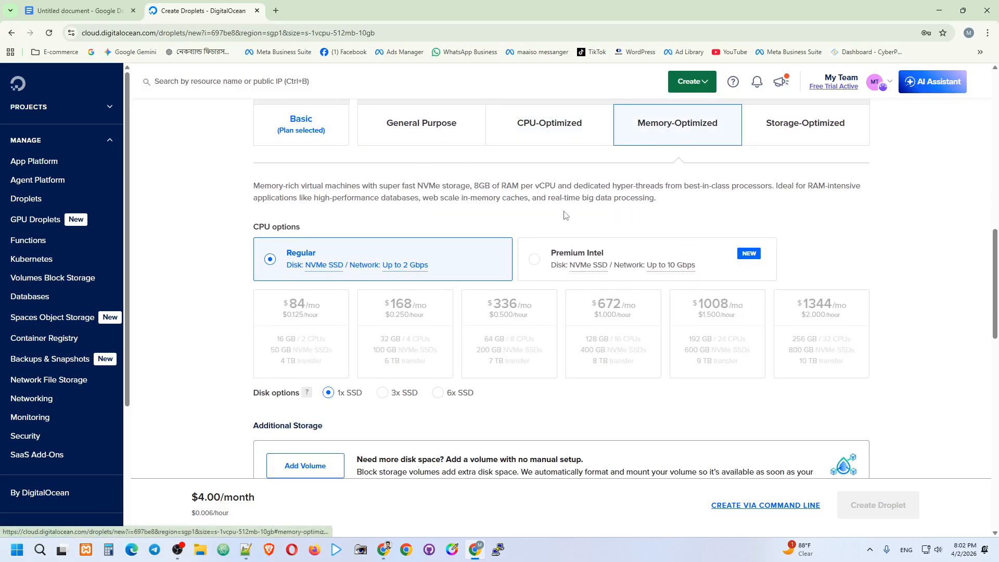
scroll(564, 214, up, 1)
click(311, 177)
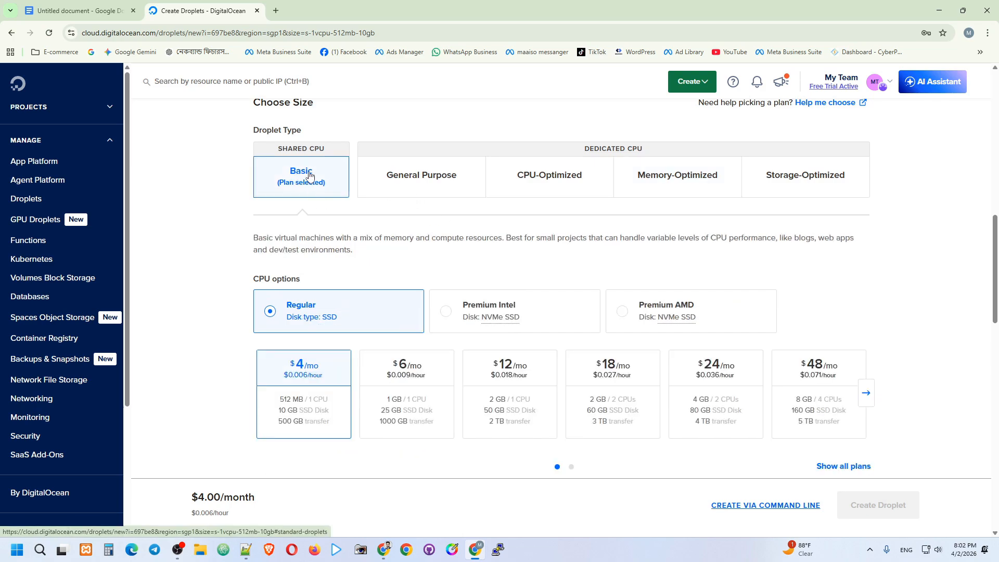
scroll(332, 229, down, 1)
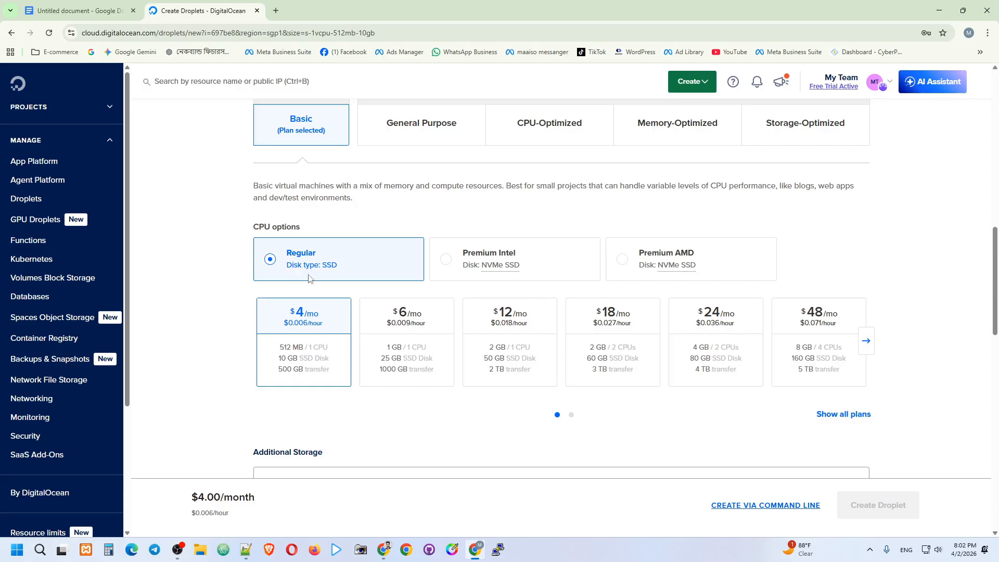
Switch the CPU option to Premium Intel and view its larger plan sizes.
click(456, 267)
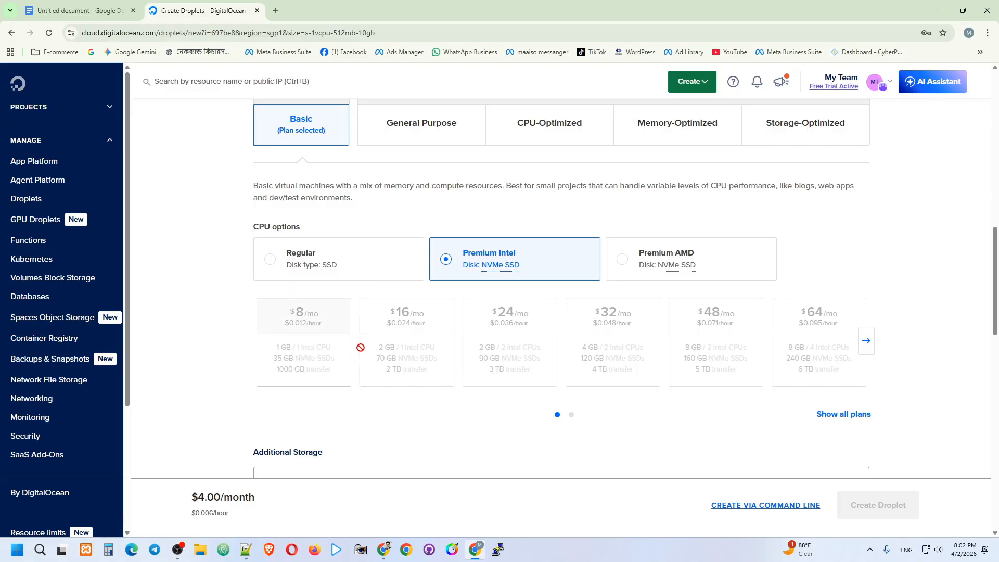
scroll(312, 333, up, 10)
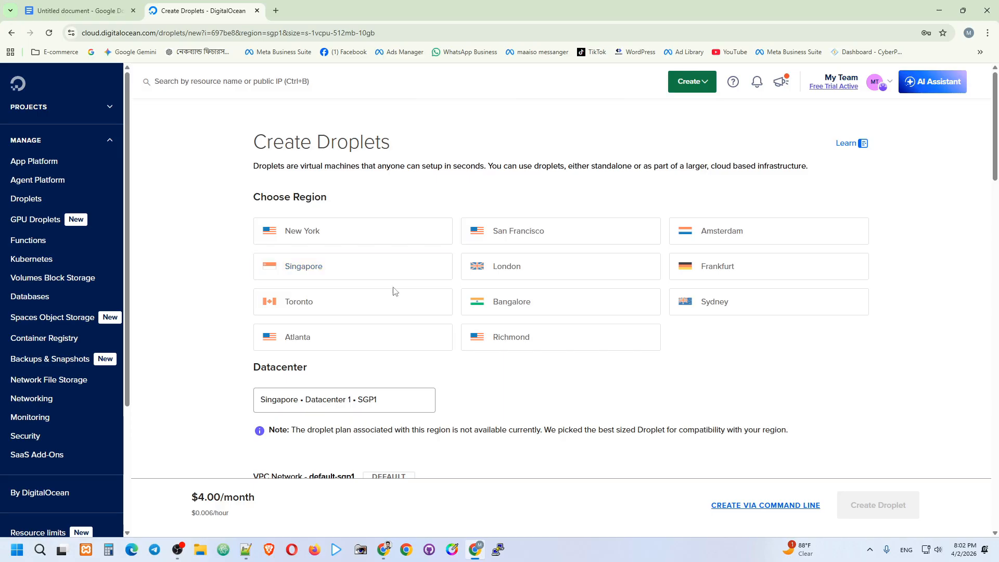
scroll(392, 291, down, 12)
scroll(351, 291, up, 2)
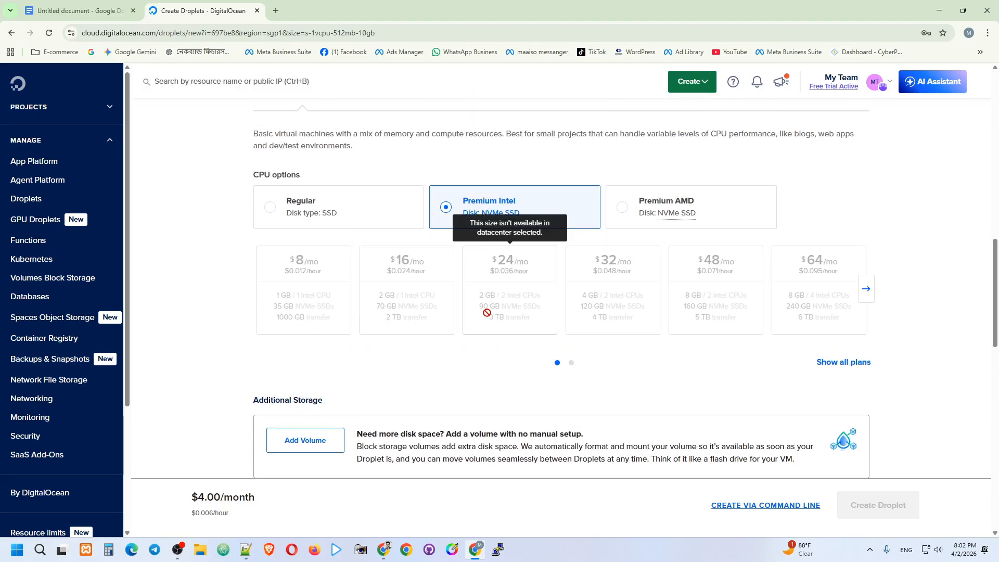
click(865, 289)
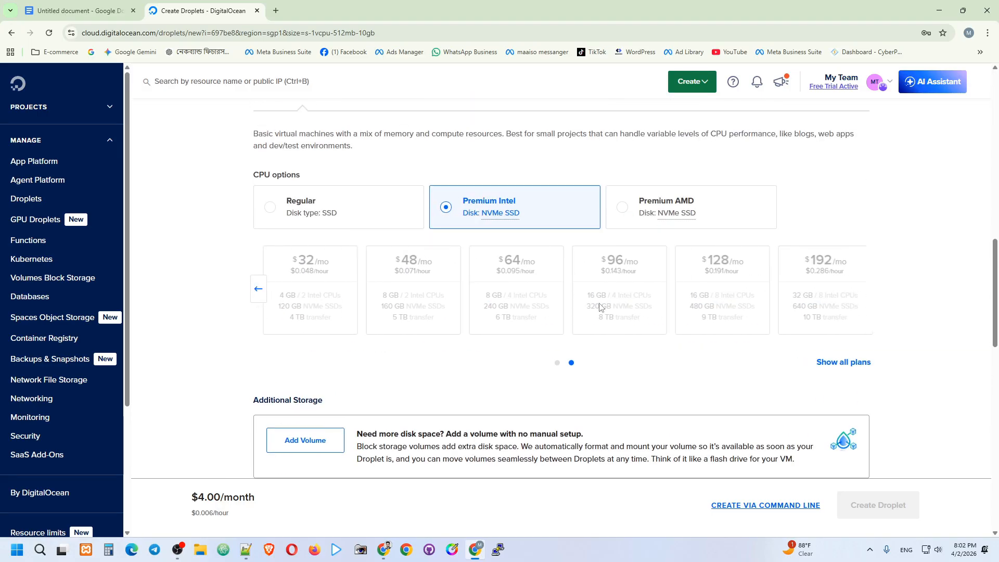
click(260, 291)
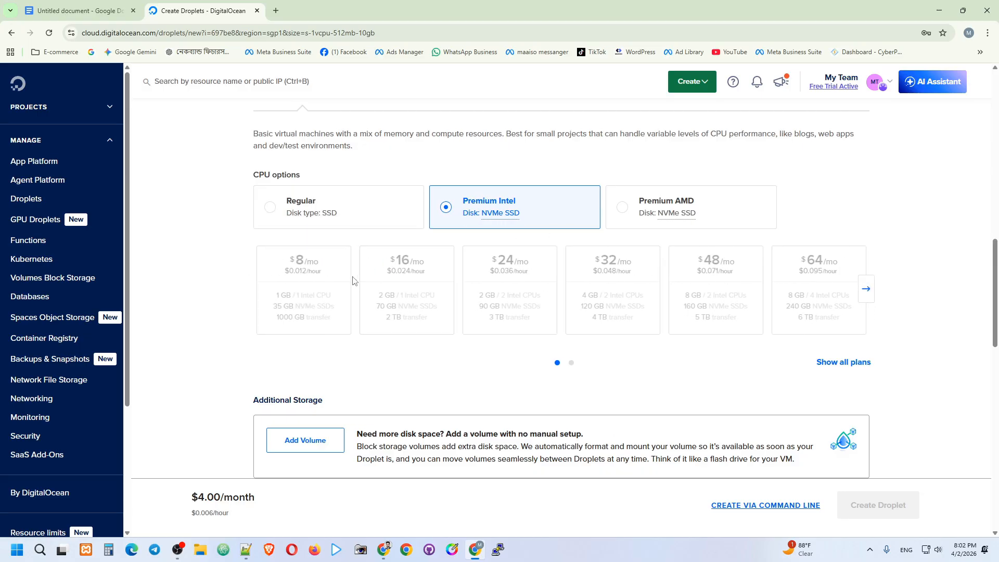
Try the Premium AMD and Regular CPU options before settling on Premium Intel.
click(646, 218)
click(520, 217)
click(390, 215)
click(473, 215)
click(355, 211)
click(453, 222)
scroll(435, 303, up, 6)
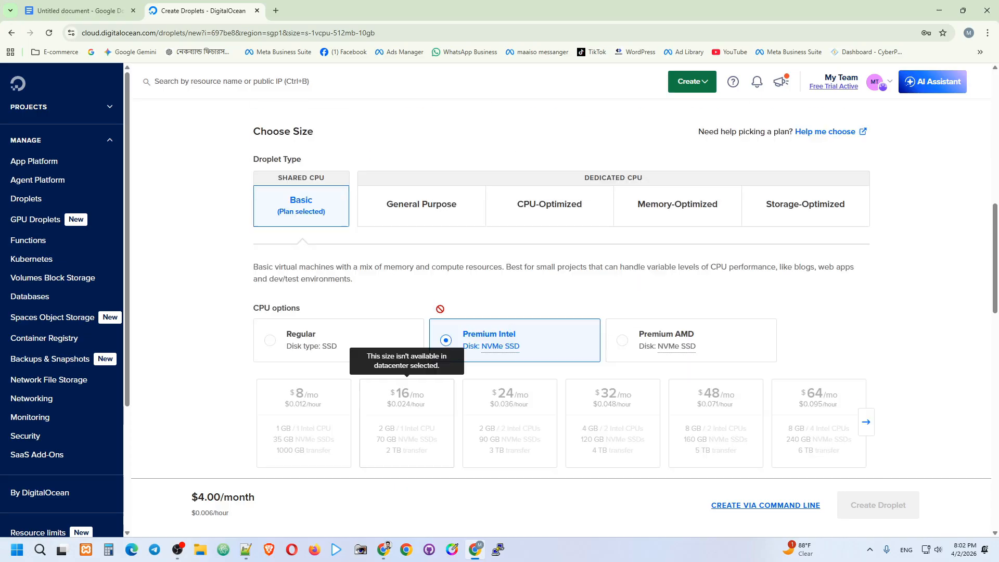
scroll(463, 312, up, 10)
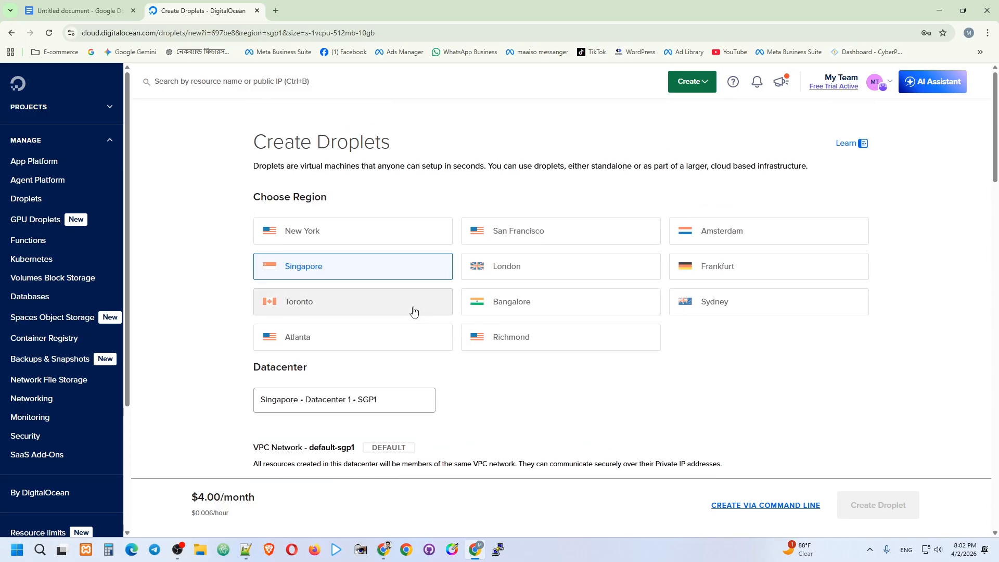
Set the droplet region to New York with the NYC1 datacenter.
click(339, 242)
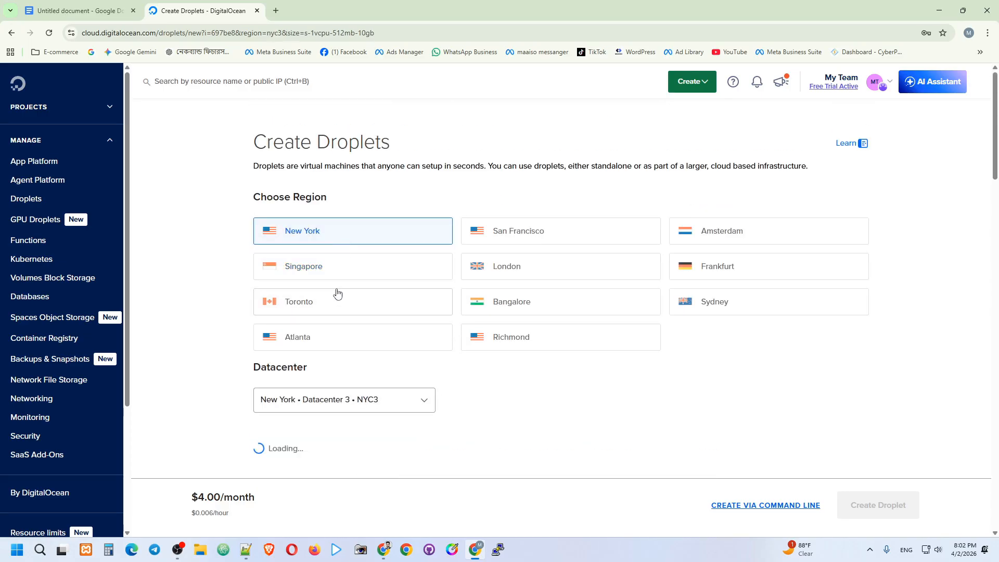
click(379, 401)
click(383, 426)
scroll(546, 379, down, 10)
scroll(484, 369, down, 6)
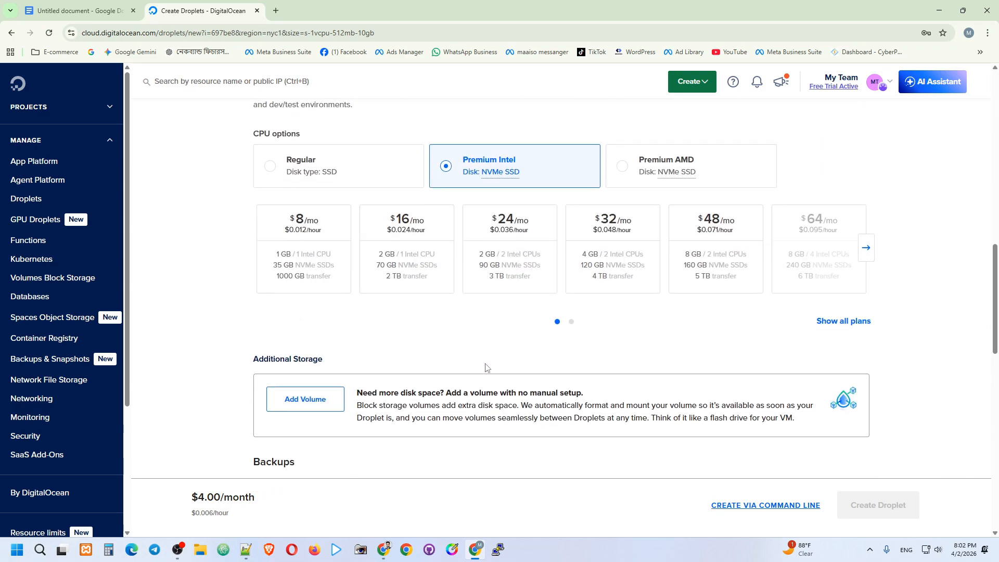
scroll(490, 292, up, 3)
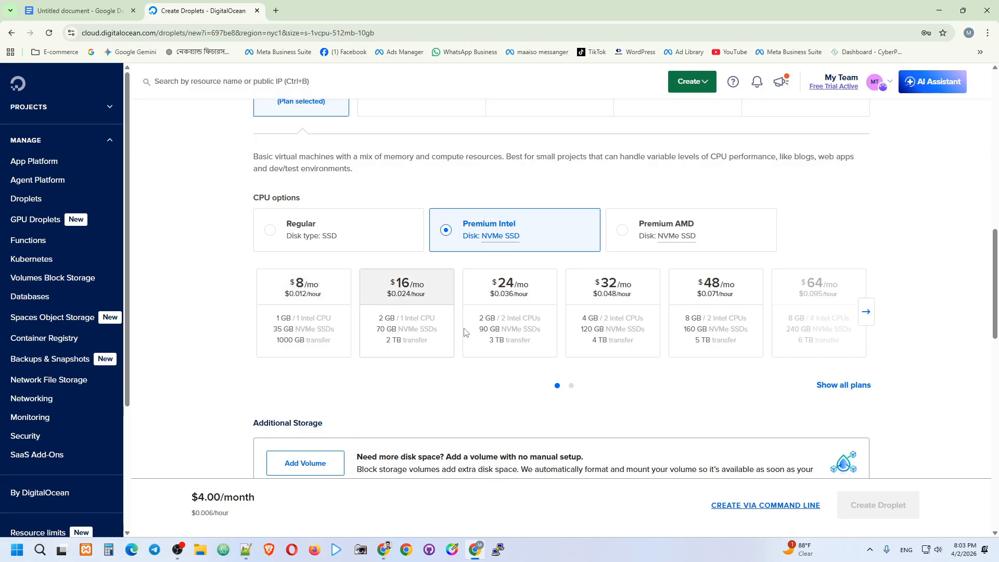
scroll(512, 311, up, 2)
scroll(443, 348, down, 1)
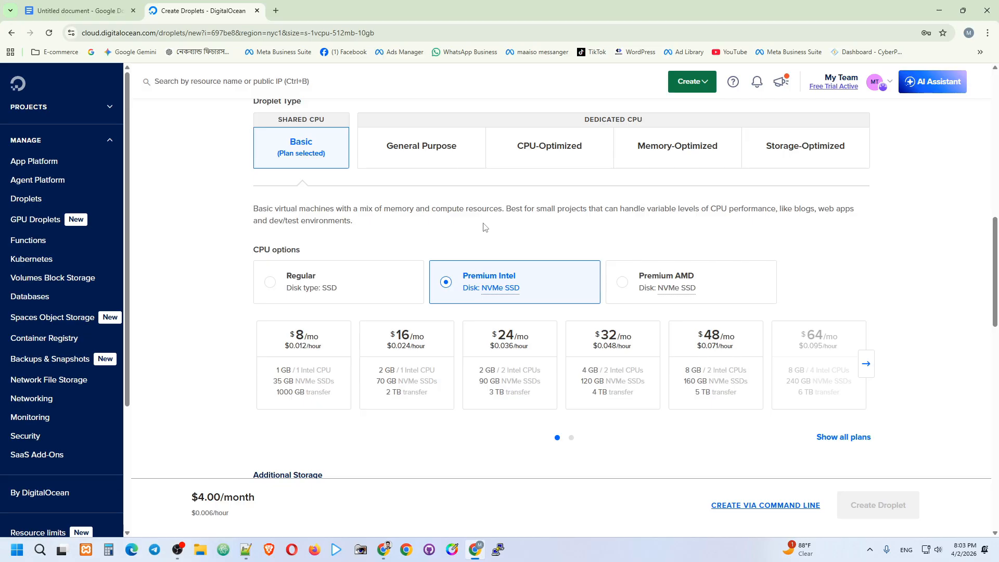
scroll(484, 227, up, 2)
scroll(469, 240, down, 2)
Choose the $8/month Premium Intel plan (1 GB, 35 GB NVMe).
click(311, 369)
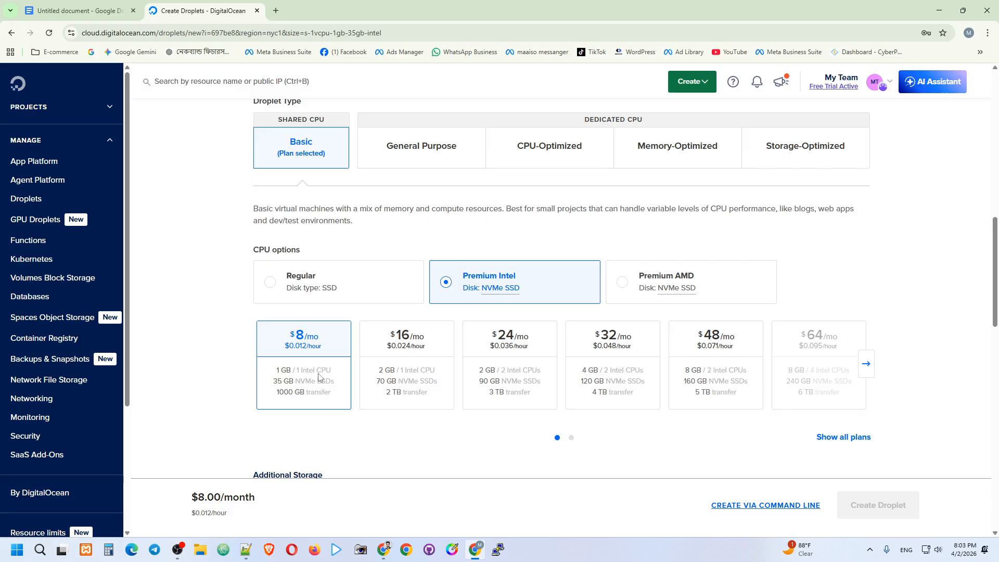
scroll(302, 367, down, 1)
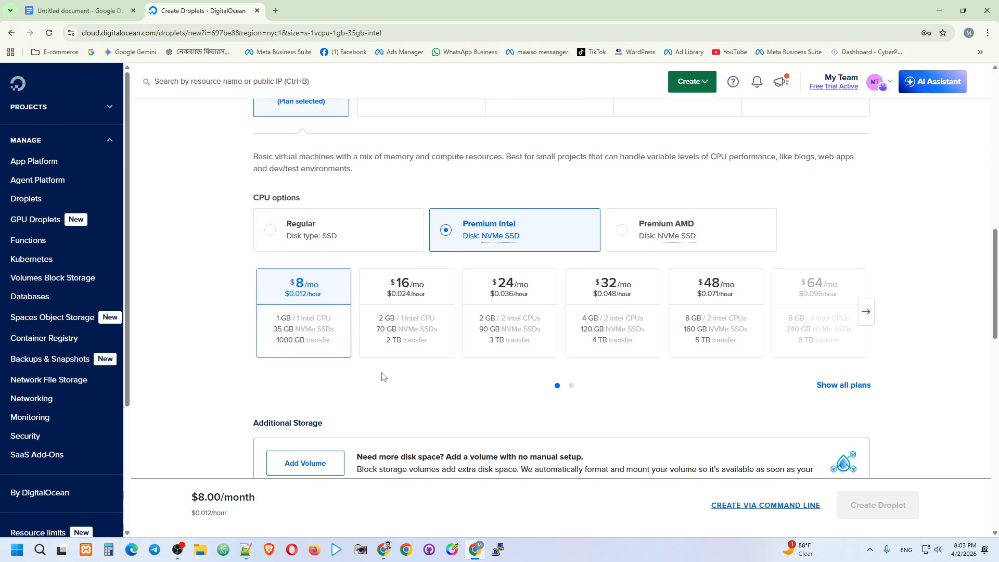
scroll(315, 367, up, 3)
scroll(330, 382, up, 9)
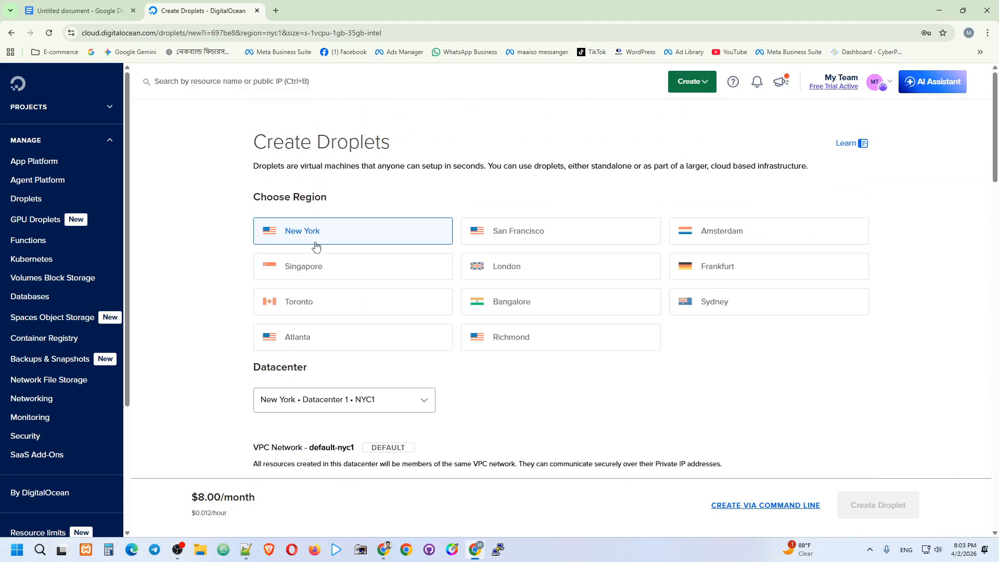
Keep Ubuntu 24.04 (LTS) x64 as the image version.
scroll(328, 244, down, 1)
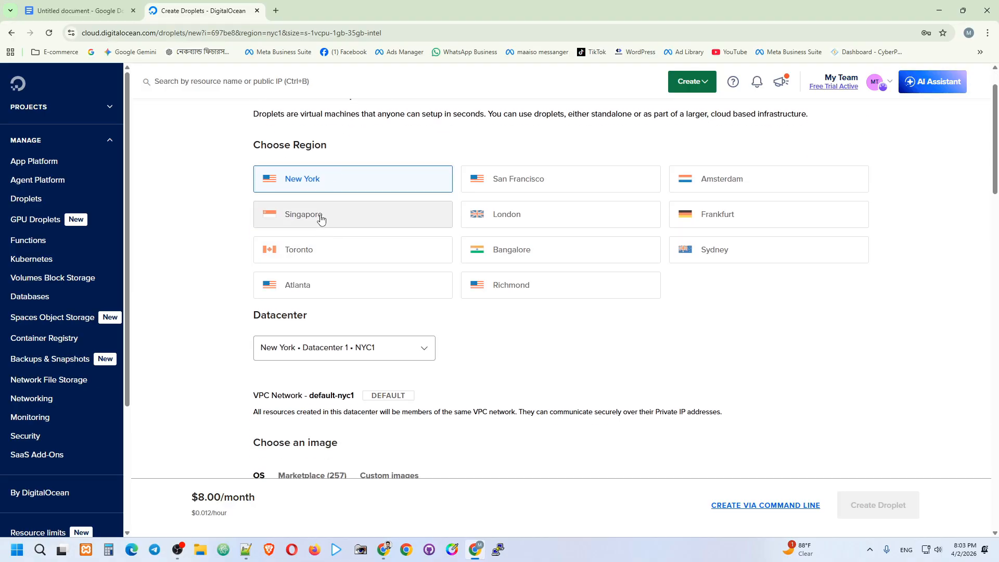
scroll(321, 218, down, 4)
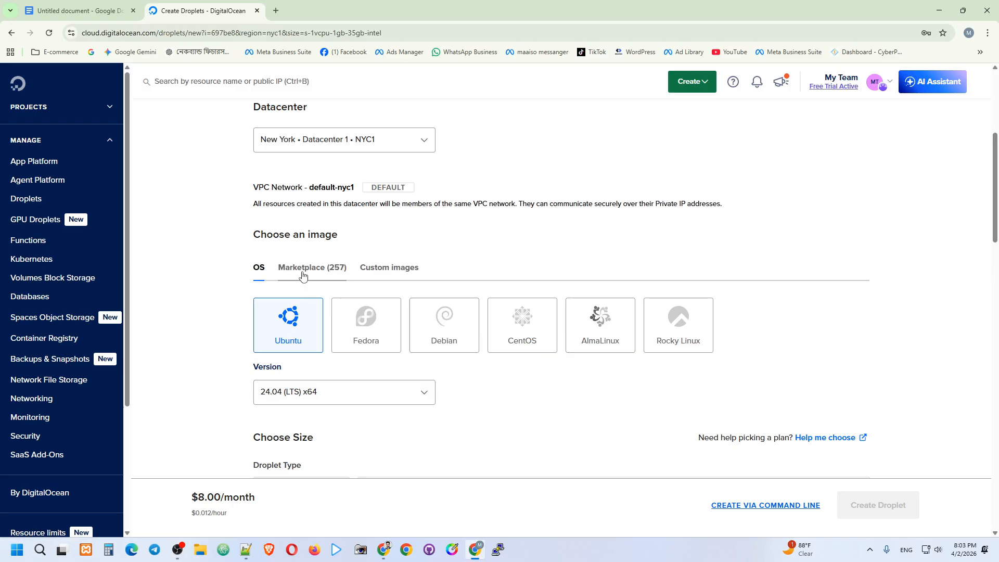
scroll(297, 274, down, 2)
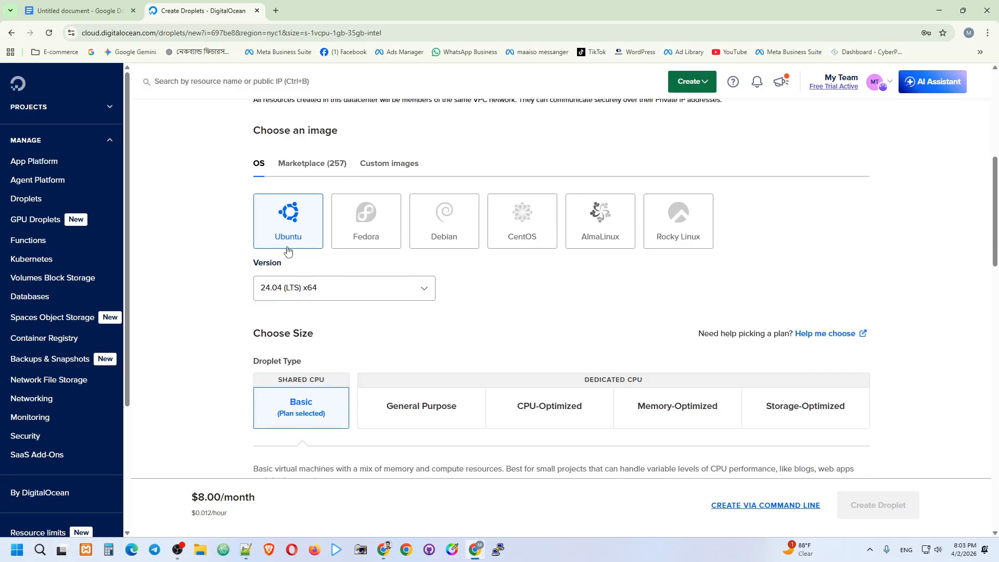
scroll(289, 239, down, 1)
click(292, 237)
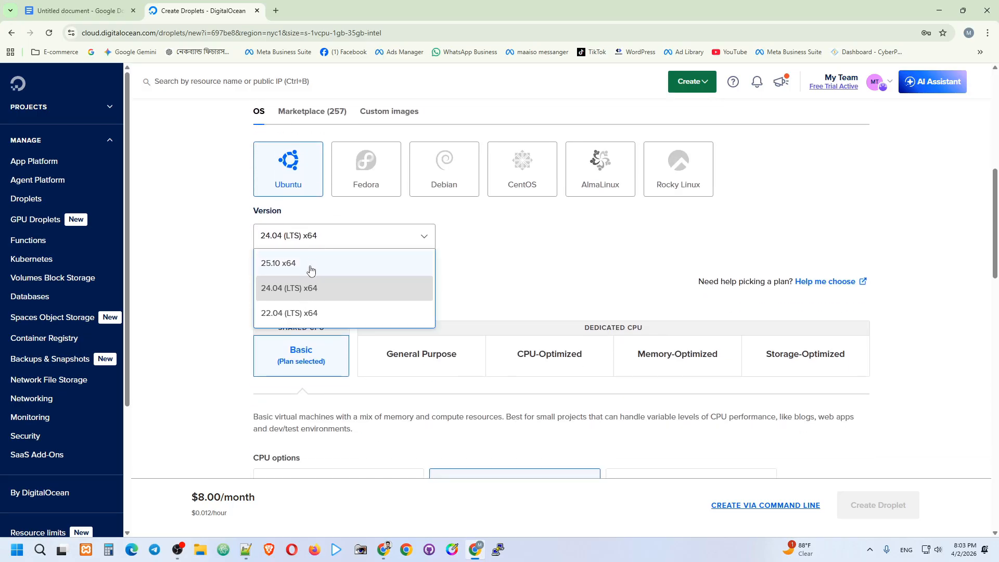
click(309, 294)
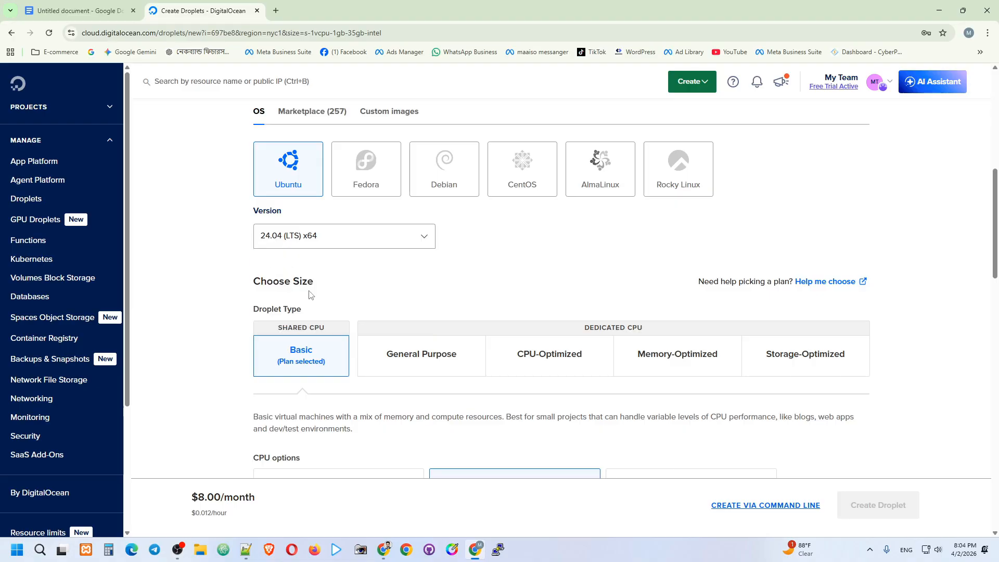
Add a 100 GB block storage volume, bringing the total to $18.00/month.
scroll(436, 275, down, 7)
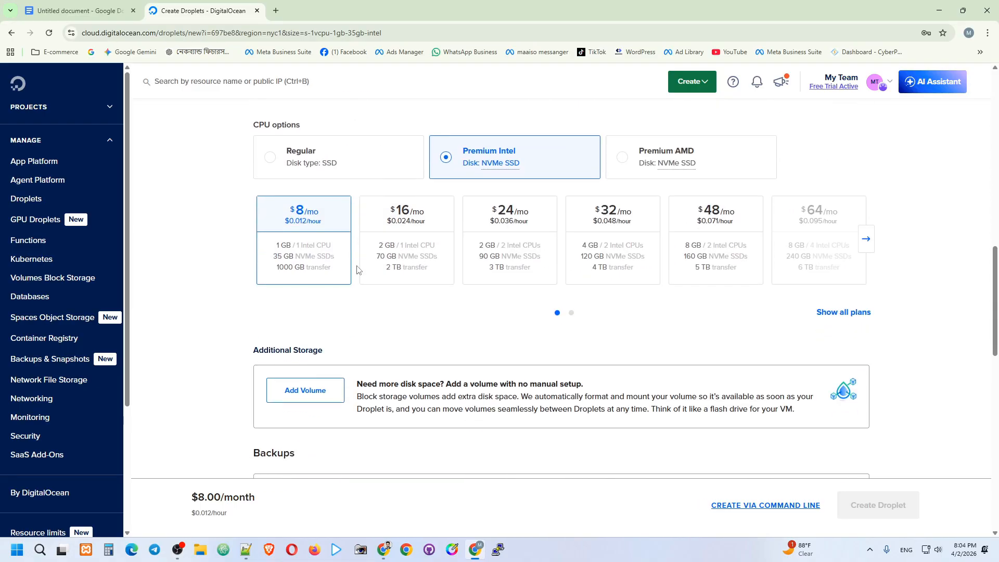
scroll(351, 265, down, 3)
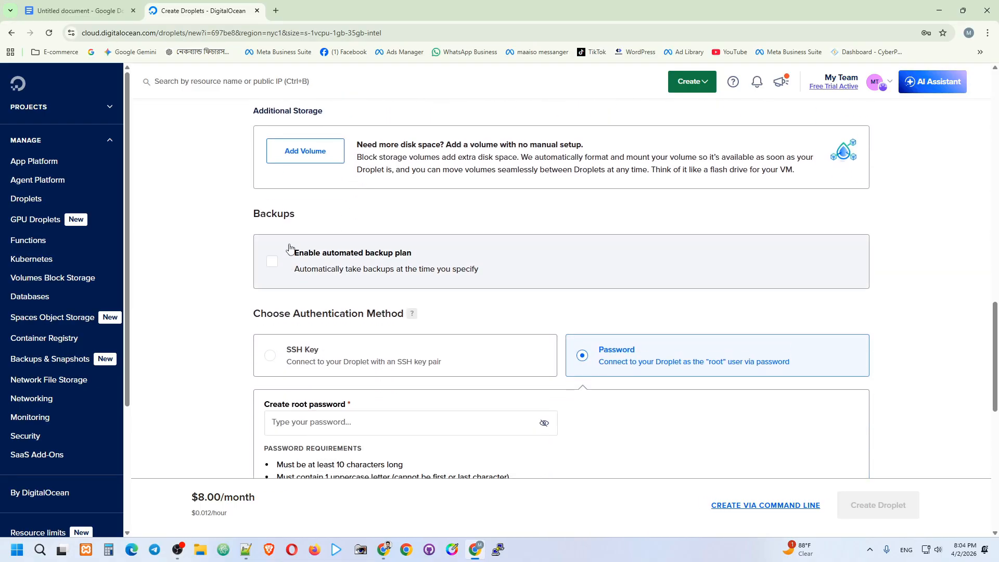
scroll(308, 181, up, 1)
click(307, 203)
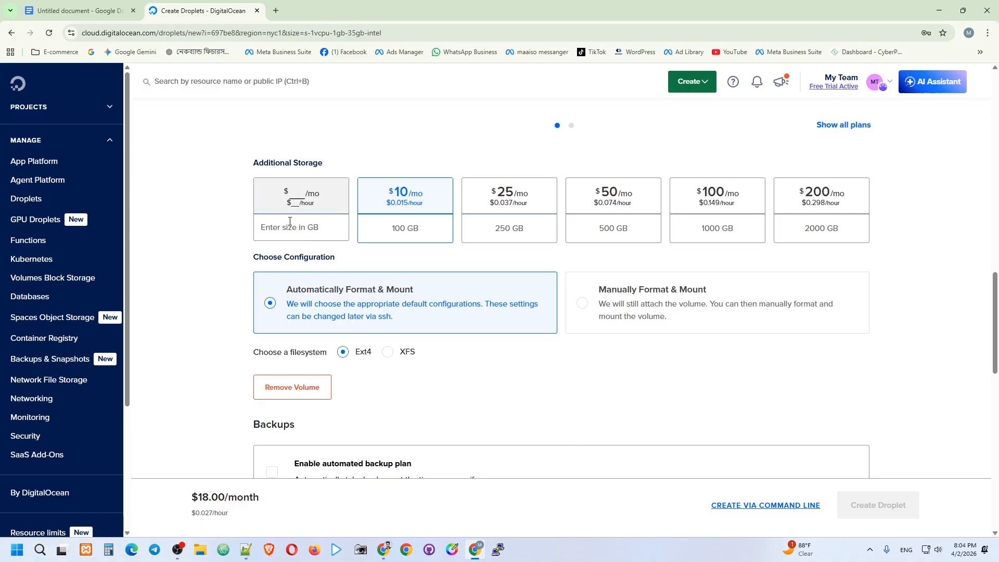
Remove the 100 GB additional storage volume.
click(302, 386)
scroll(323, 263, down, 1)
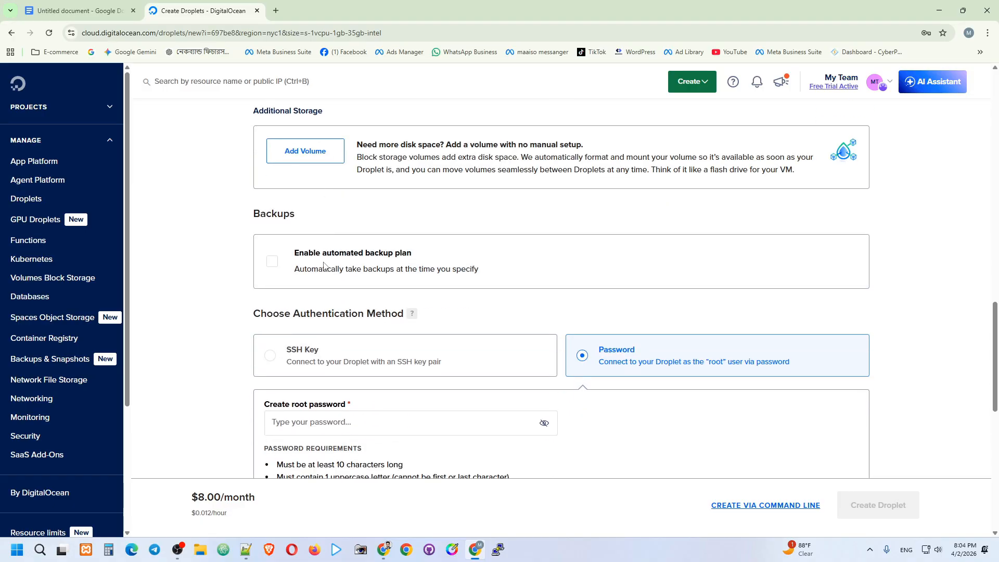
scroll(323, 265, down, 1)
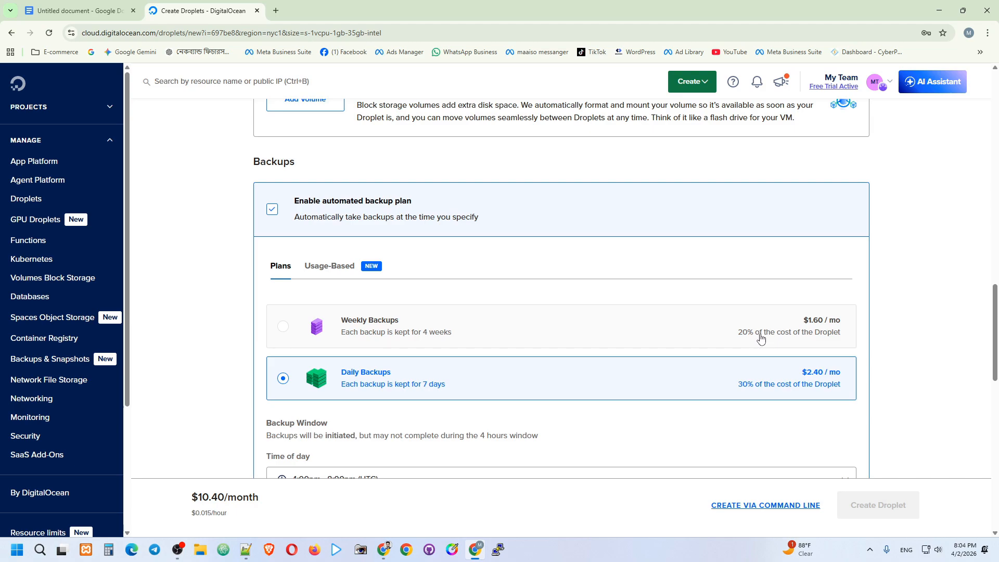
Try Weekly and Daily backups, then disable automated backups, returning to $8.00/month.
click(418, 323)
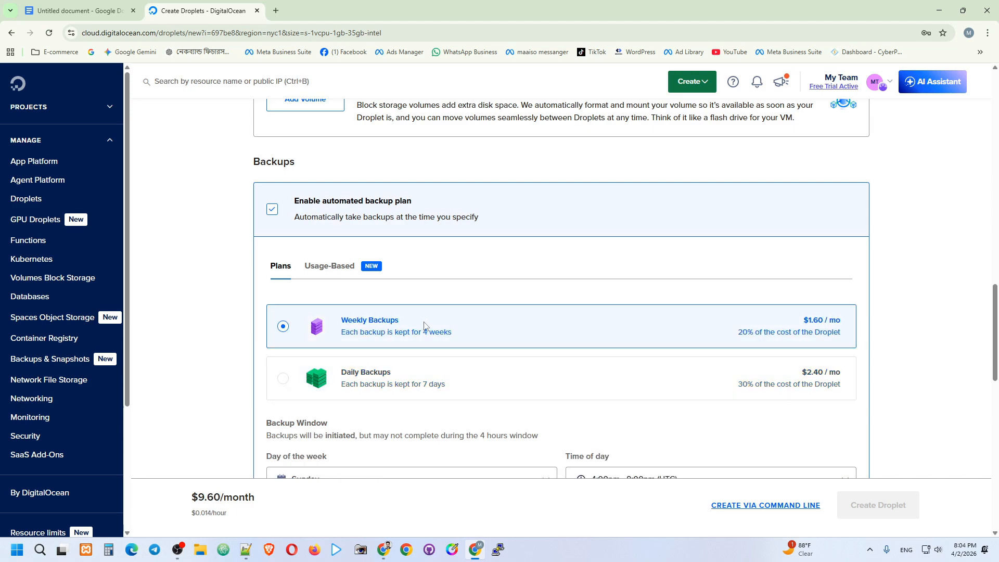
click(471, 368)
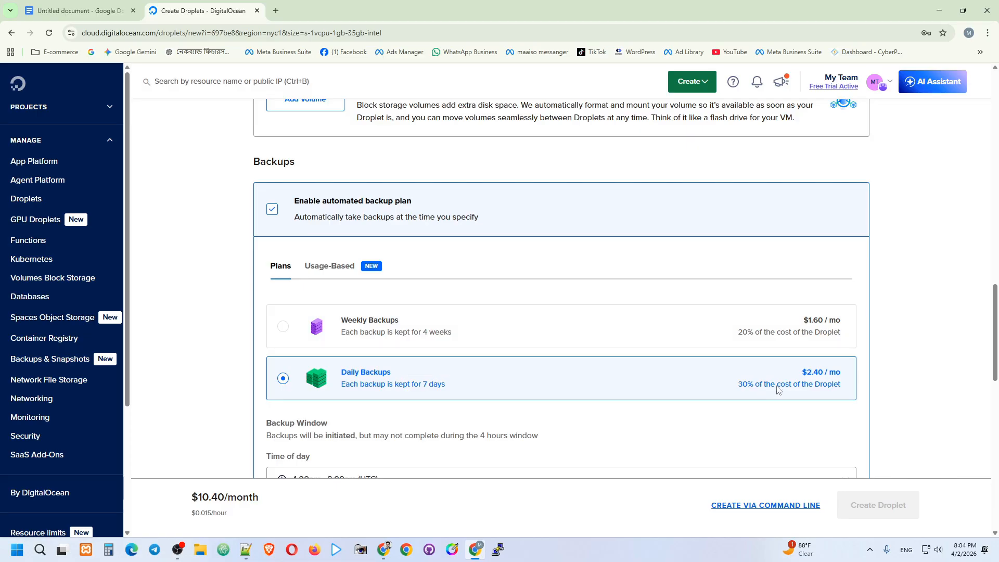
scroll(595, 319, up, 7)
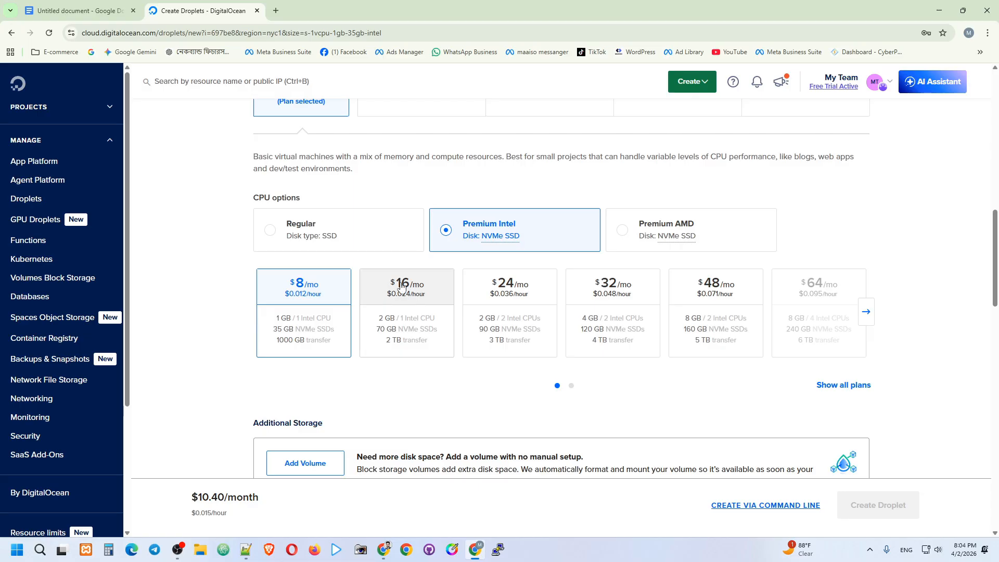
scroll(401, 289, down, 9)
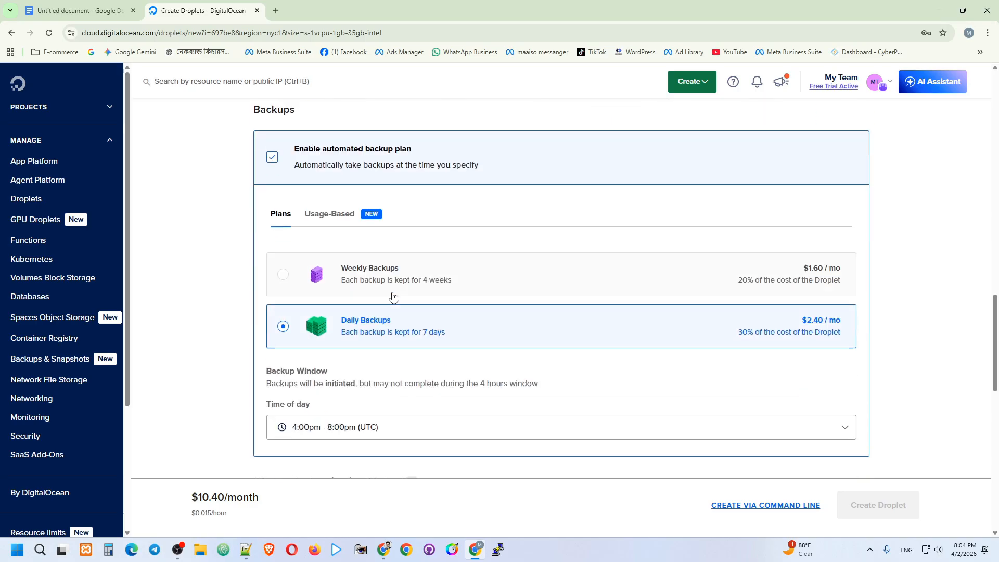
scroll(277, 211, up, 1)
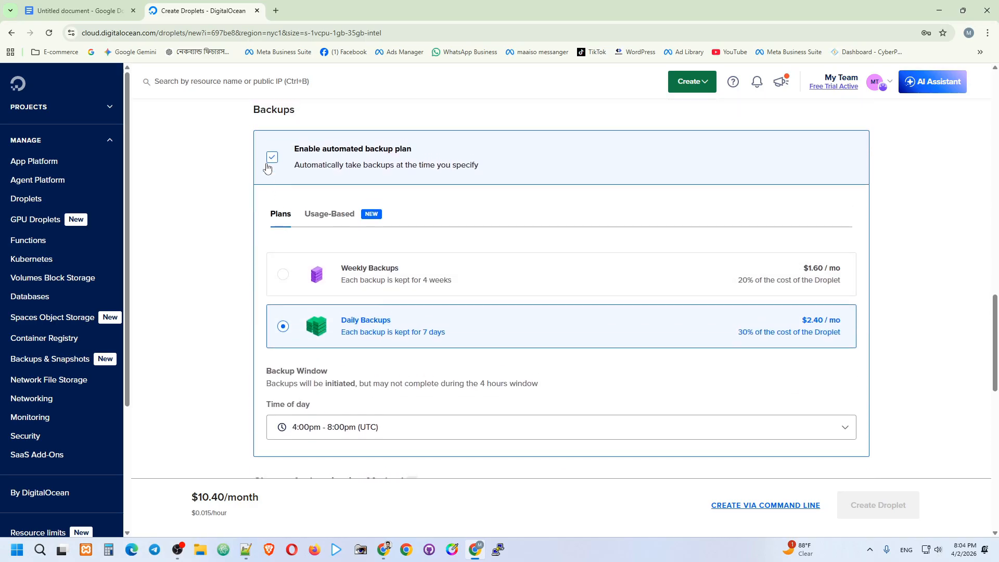
click(271, 157)
scroll(322, 244, down, 1)
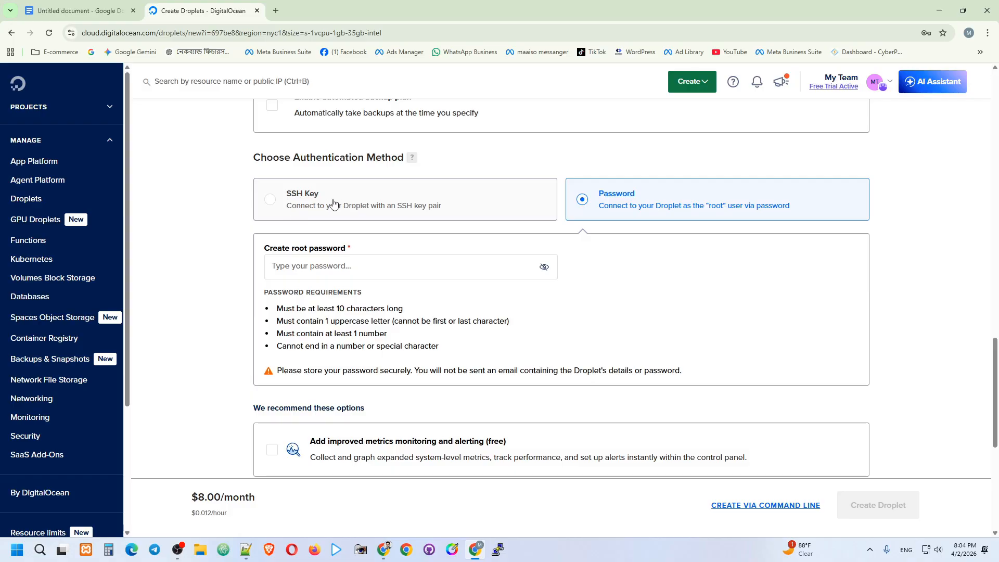
Generate a strong root password with the browser's suggestion and copy it.
click(374, 266)
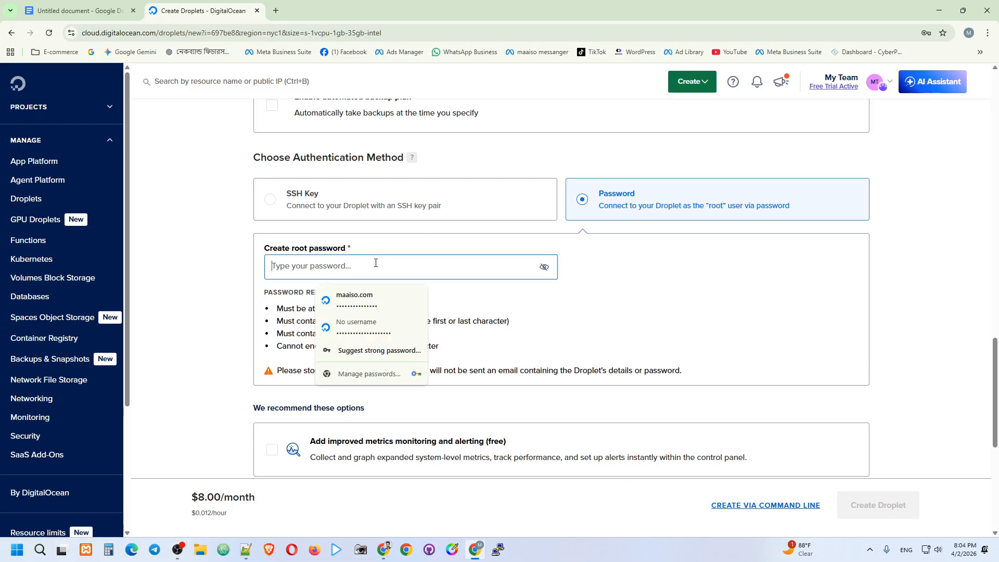
click(402, 351)
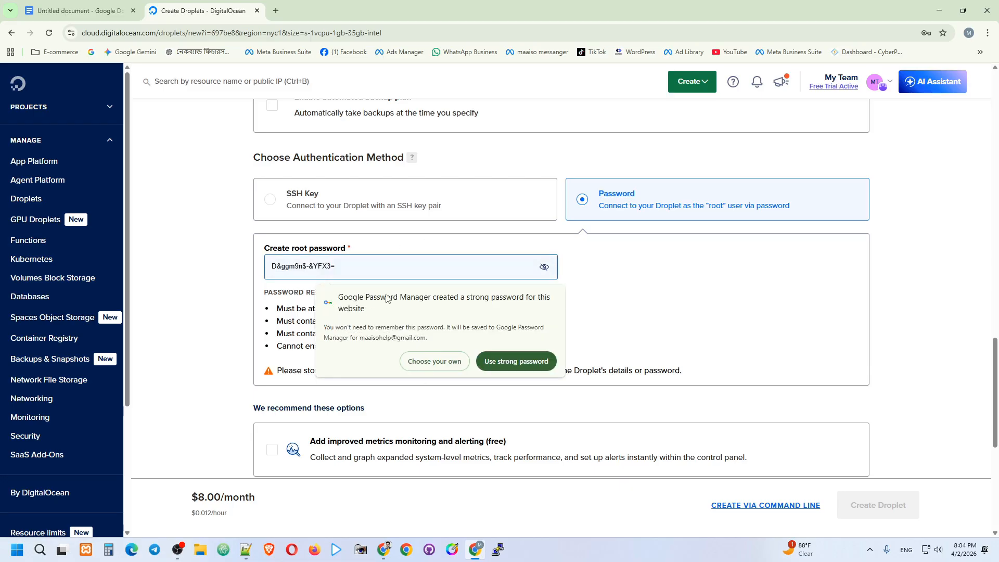
click(517, 361)
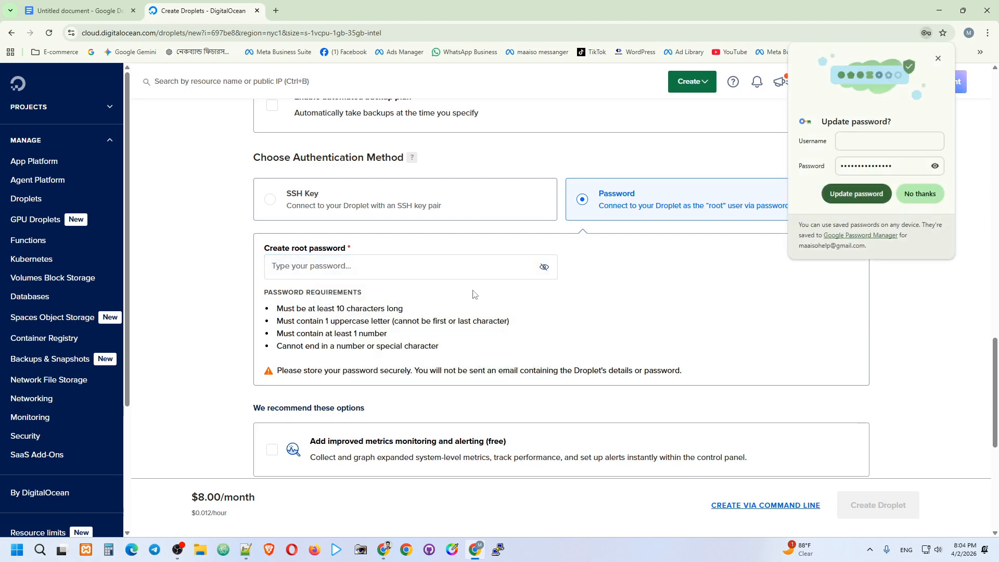
click(935, 166)
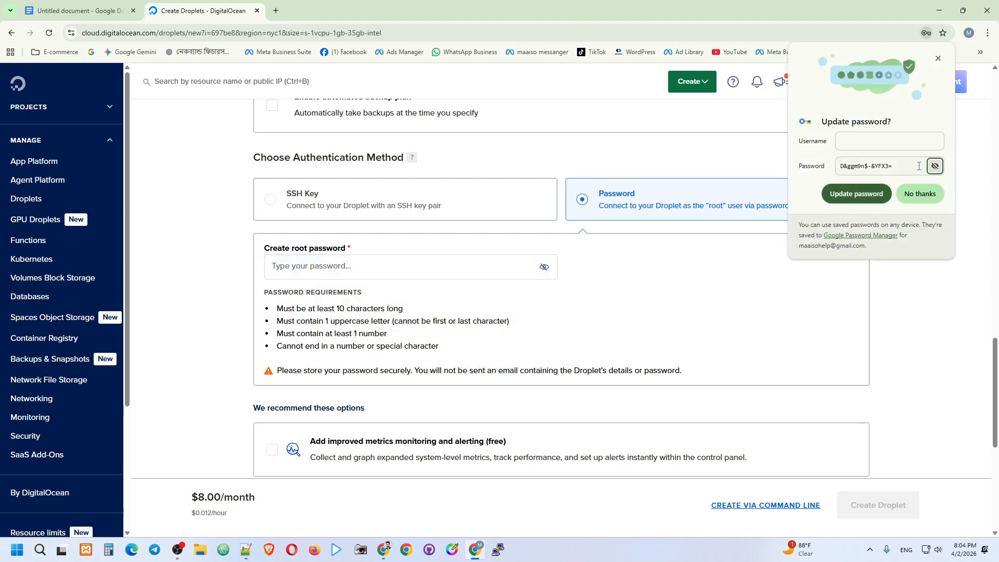
drag(915, 167, 839, 172)
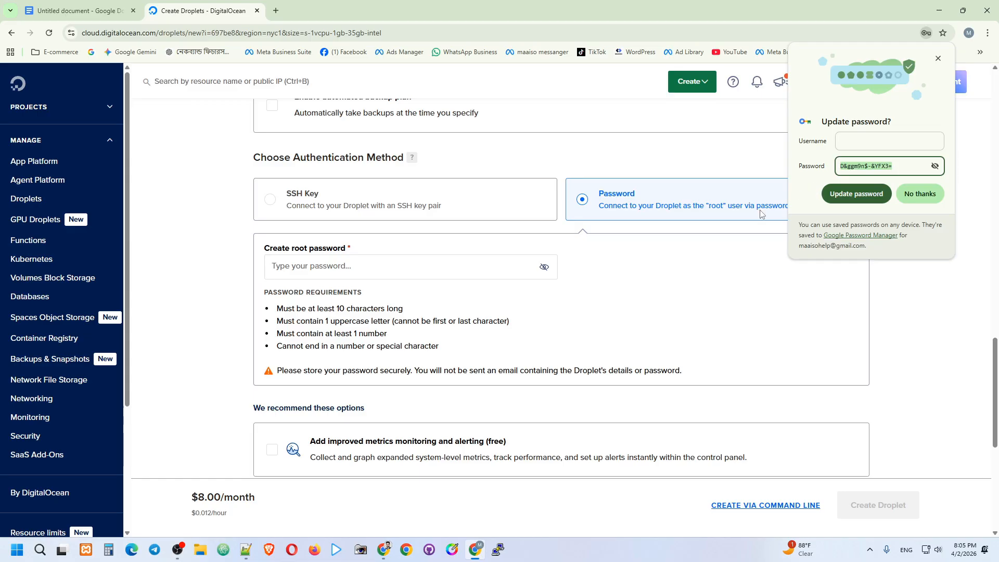
Paste the generated password into the root password field.
click(381, 264)
key(ctrl+v)
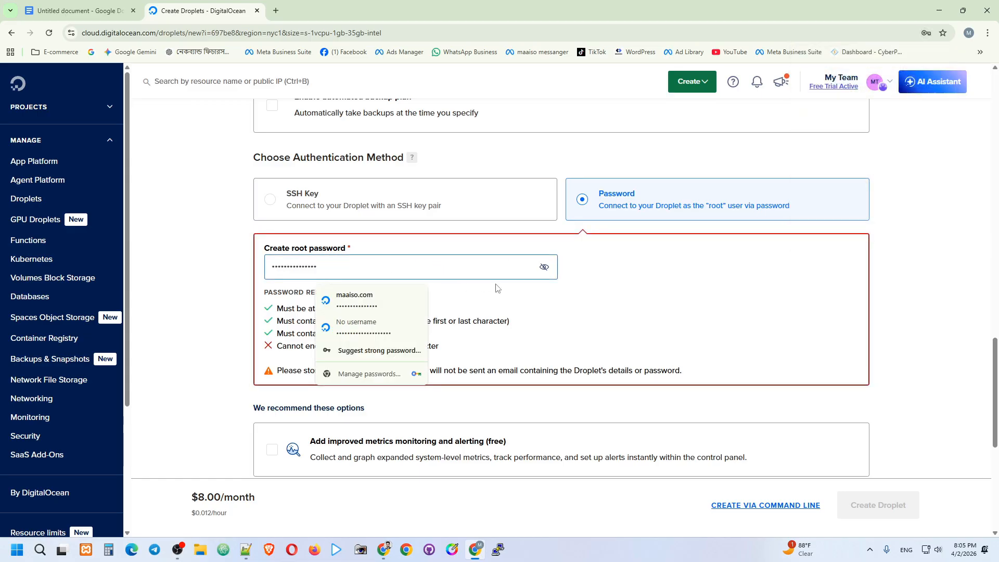
click(313, 321)
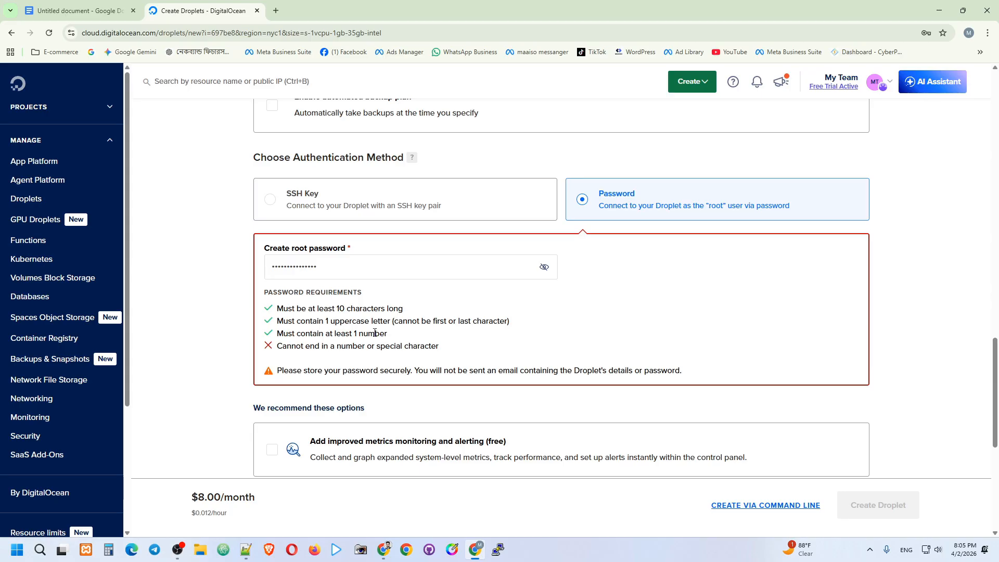
right_click(327, 339)
click(303, 333)
Add one extra letter to the root password and copy the final password.
click(385, 267)
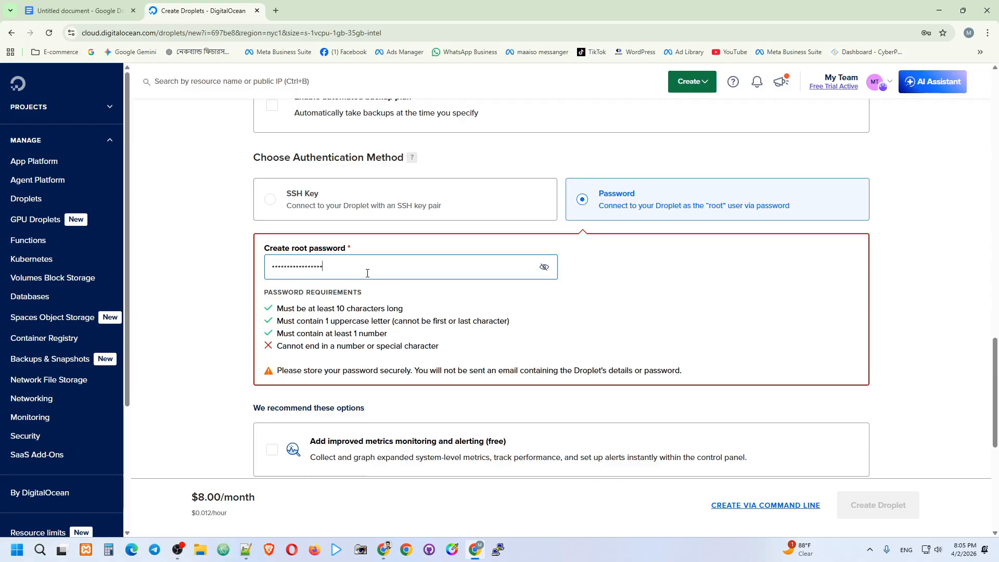
text(a)
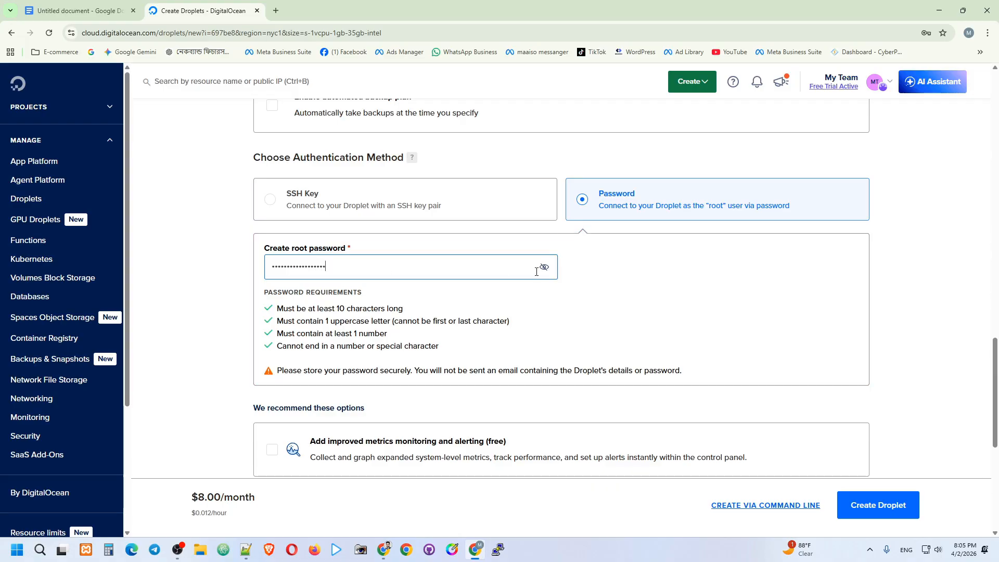
click(543, 268)
drag(404, 266, 263, 271)
key(ctrl+c)
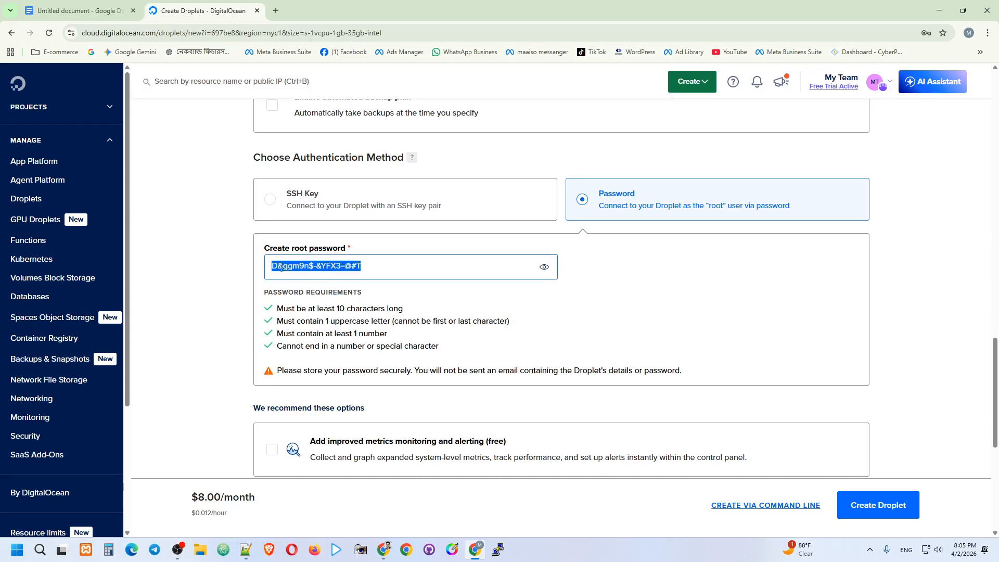
click(544, 267)
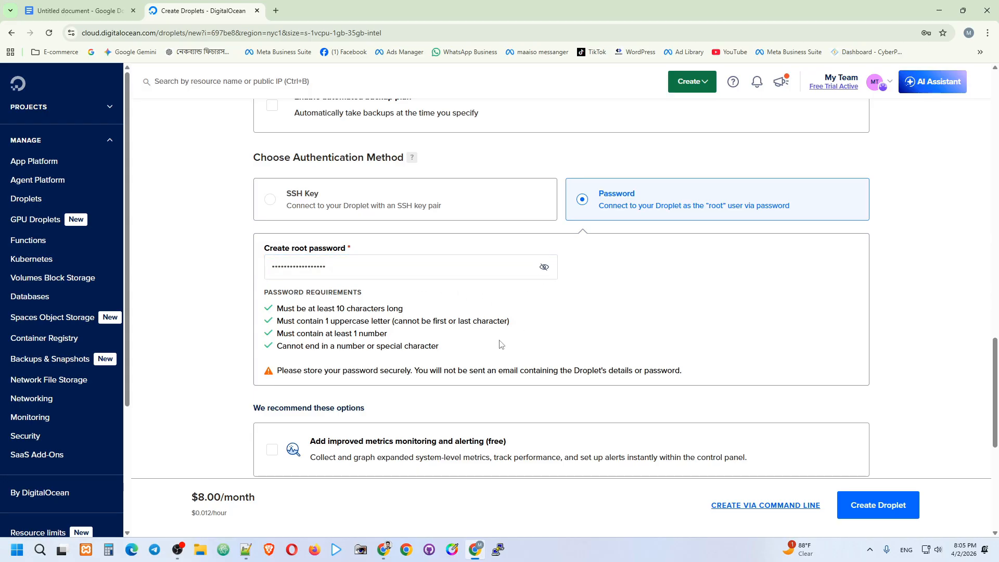
Paste the copied root password into the empty 'new 1' tab in Notepad++.
click(246, 549)
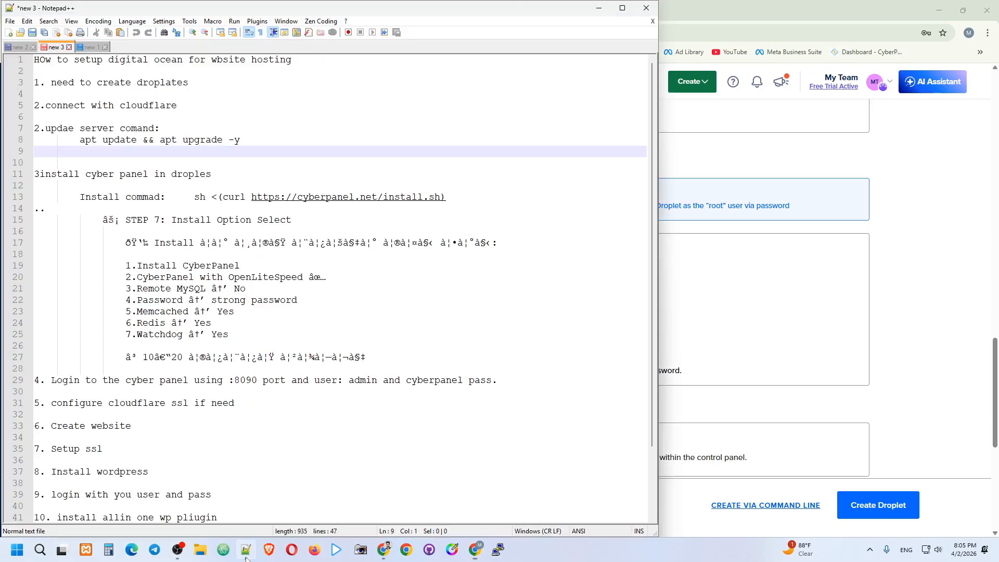
click(93, 48)
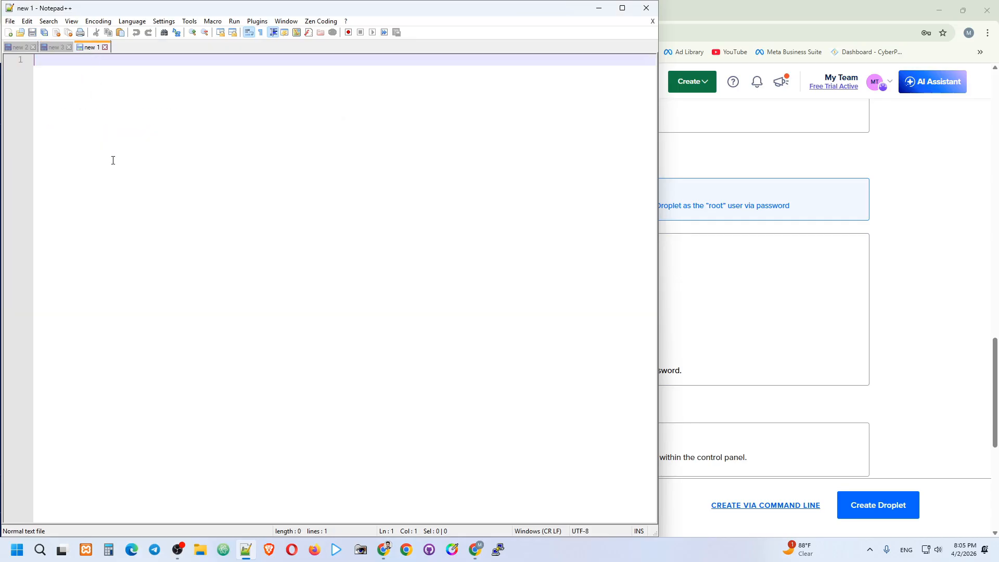
key(ctrl+v)
key(Return)
Push the password down to line 3, indent it, and label it 'drp psss:'.
key(Return)
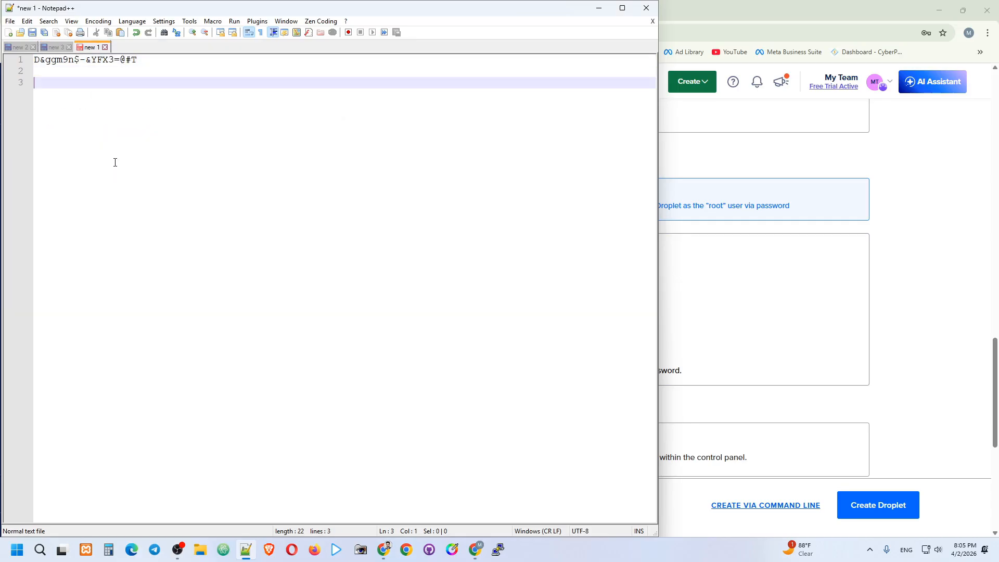
click(35, 61)
key(Return)
key(Return)
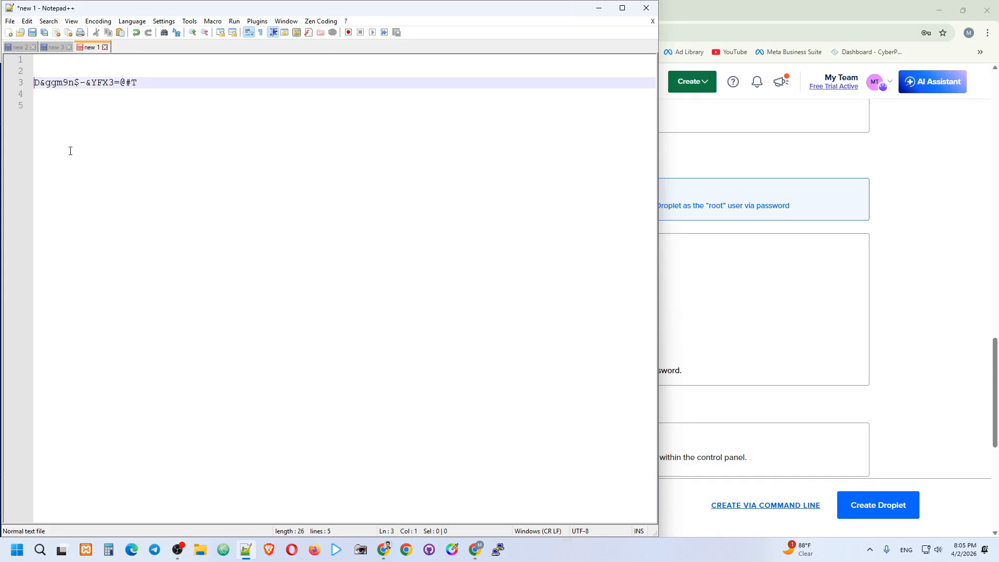
key(Tab)
key(Tab)
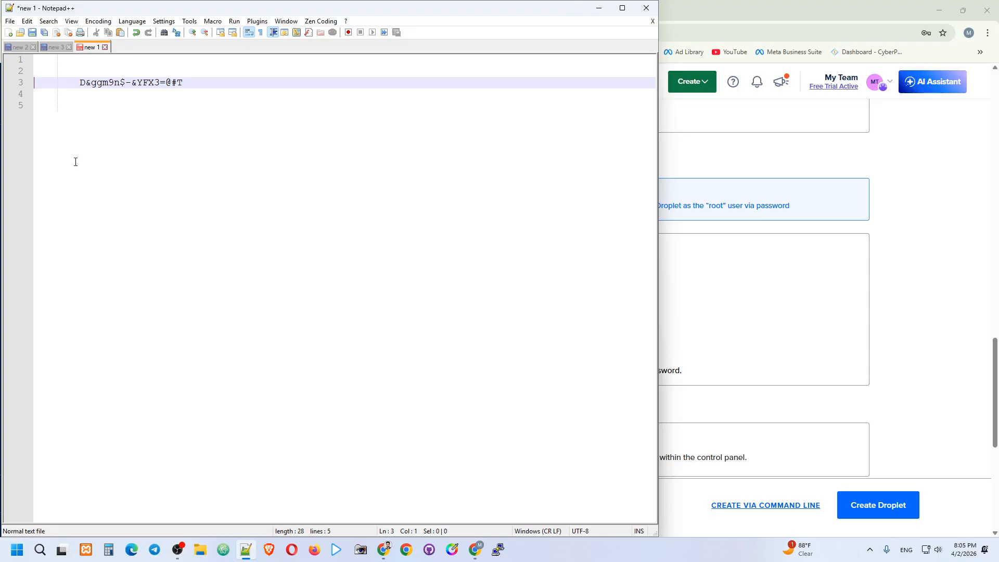
key(ctrl+Return)
key(Escape)
text(drp psss:)
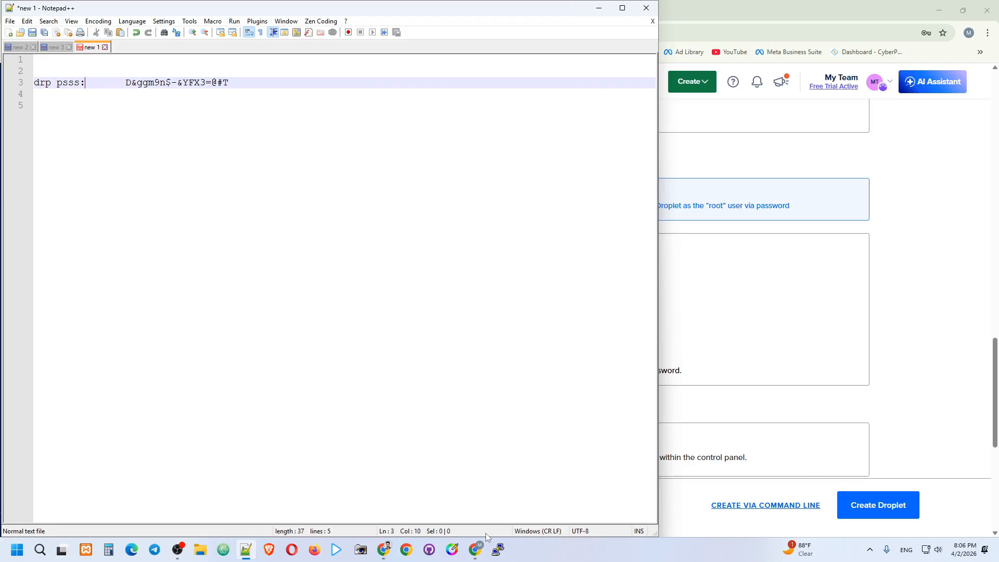
Enable the free improved metrics monitoring and alerting on the Create Droplets page.
click(475, 549)
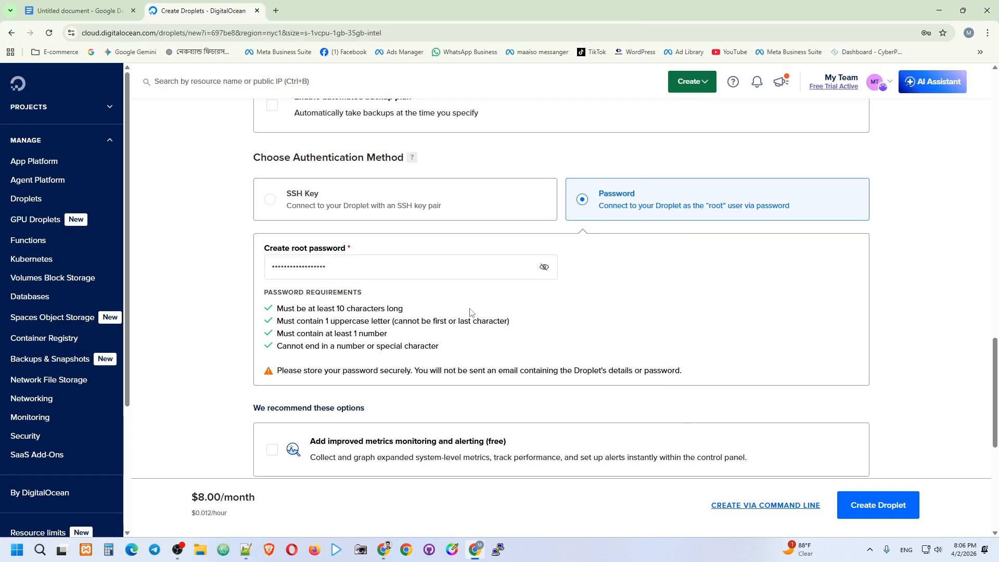
scroll(478, 310, down, 3)
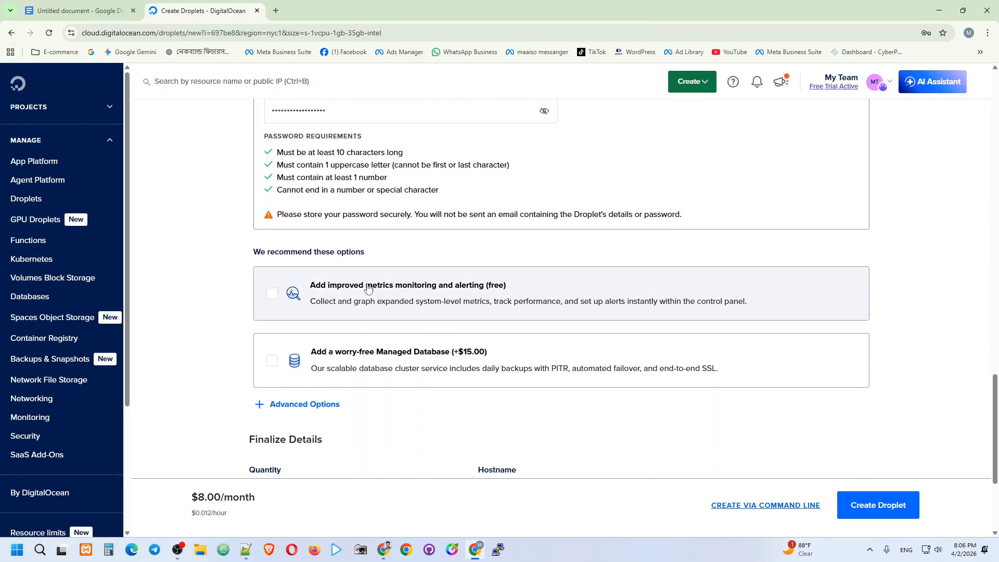
scroll(367, 288, down, 1)
click(273, 242)
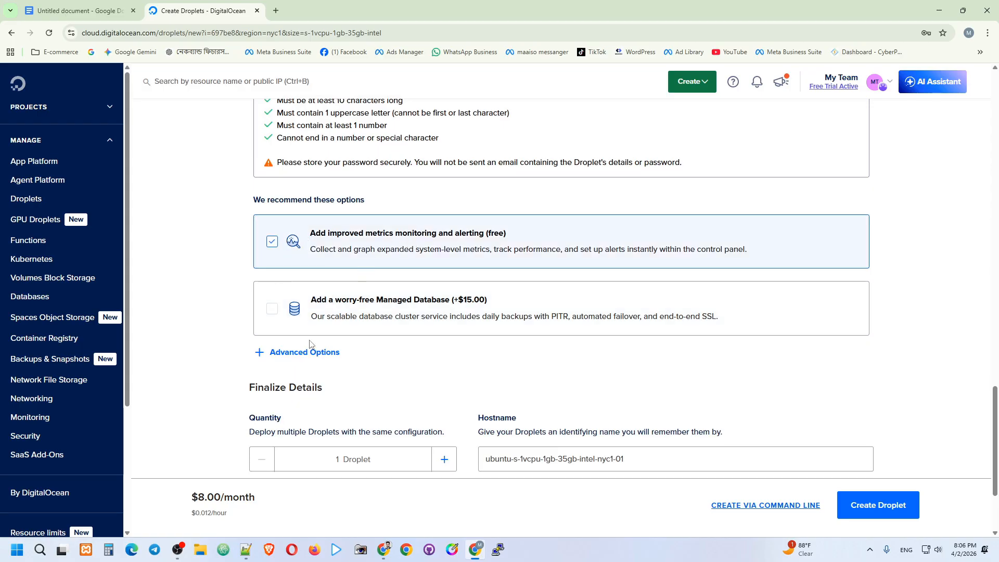
Expand the Advanced Options section to look through it, then collapse it again.
click(301, 358)
scroll(357, 333, down, 1)
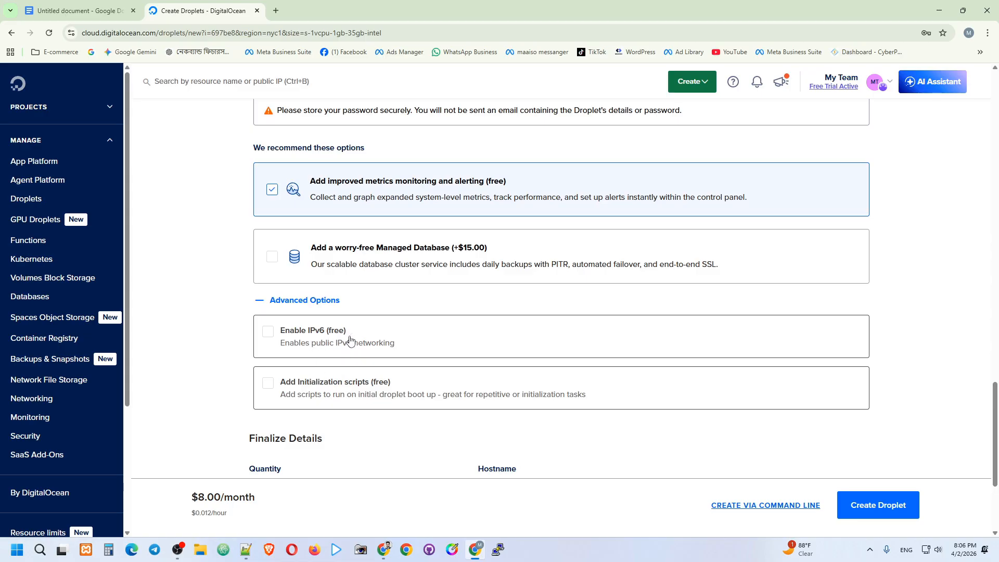
scroll(352, 344, down, 1)
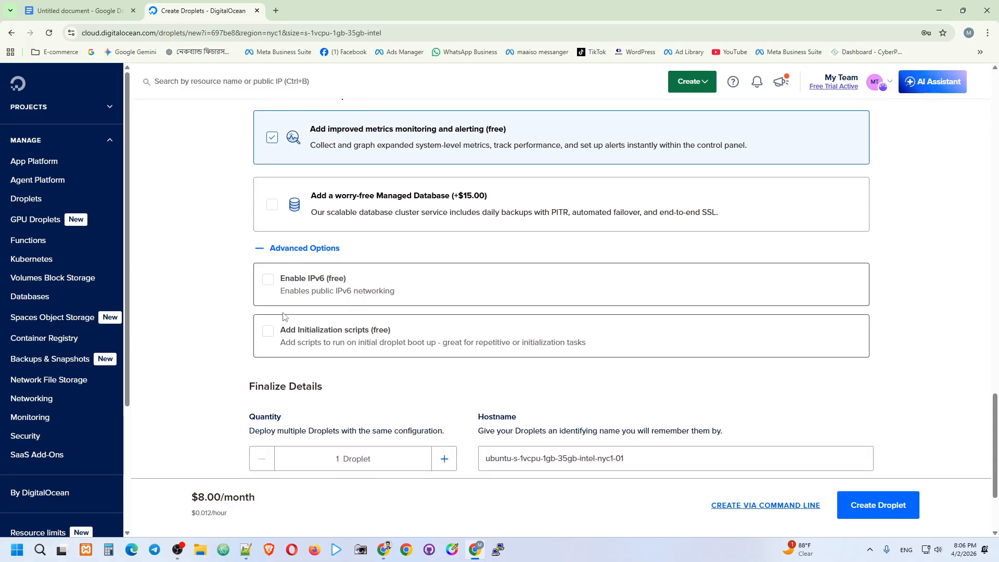
click(264, 255)
Keep the quantity at 1 Droplet after trying 2, and select the default hostname.
scroll(358, 325, down, 1)
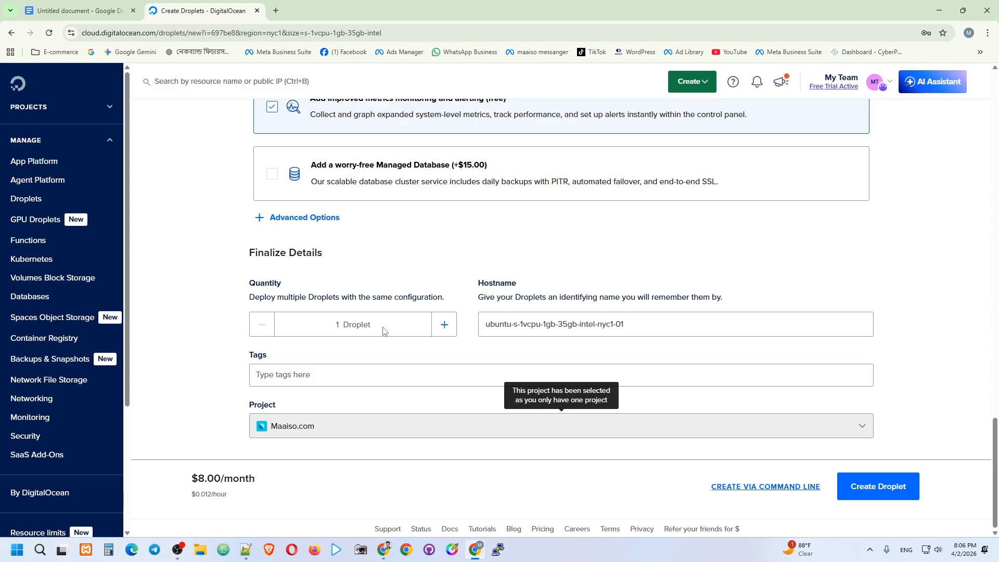
click(443, 326)
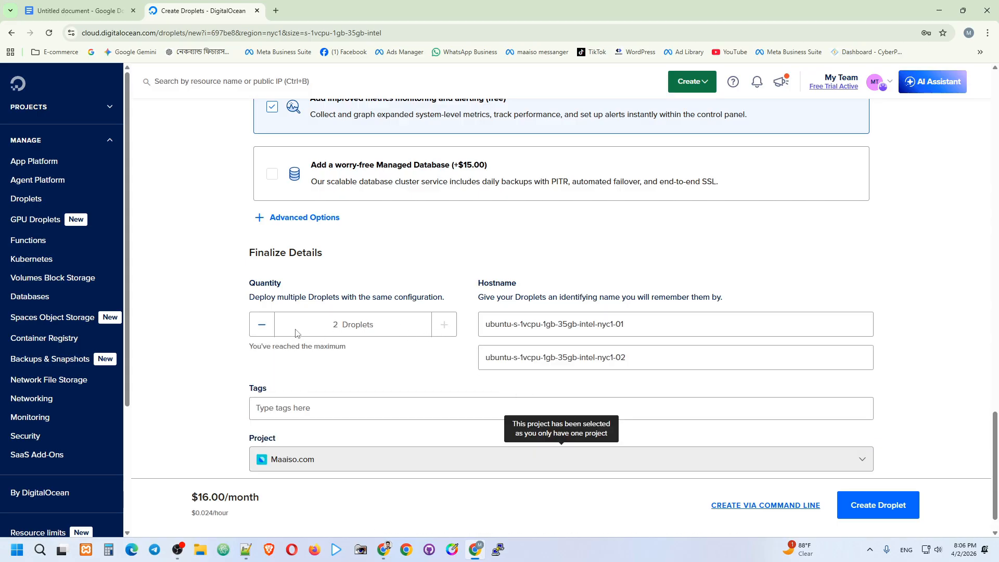
click(264, 327)
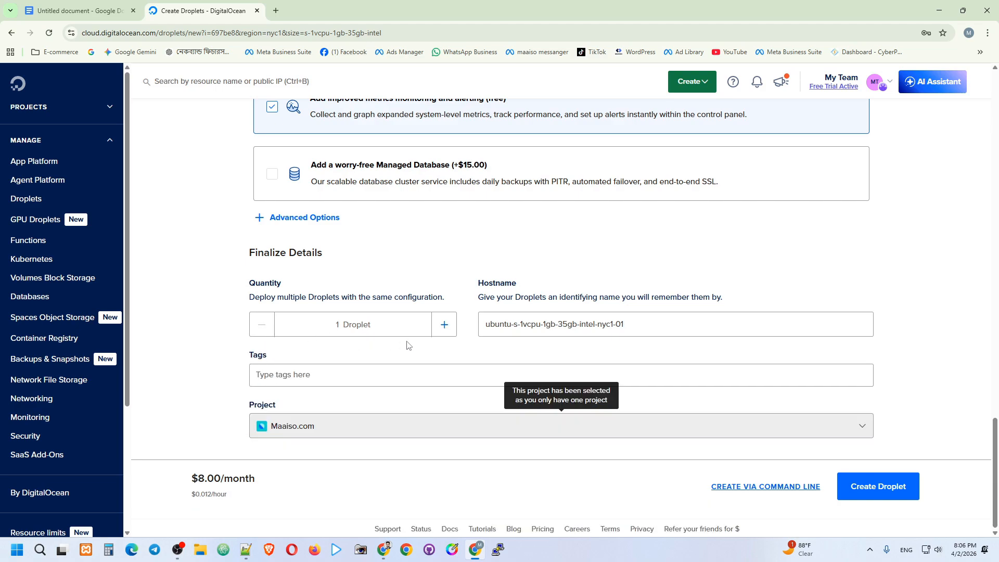
scroll(535, 357, up, 3)
scroll(536, 358, down, 3)
drag(639, 322, 489, 322)
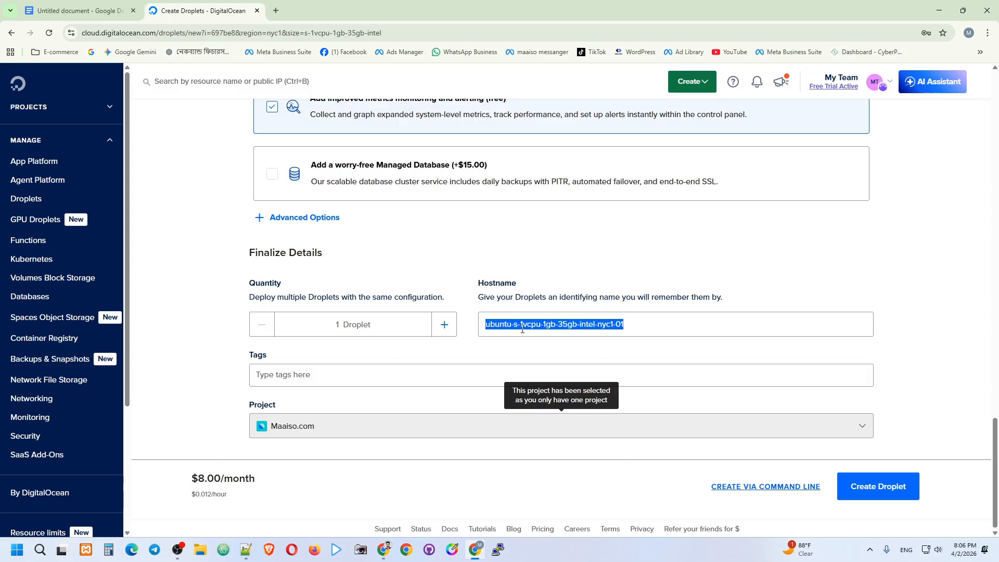
Replace the droplet hostname with 'Youtube'.
text(YOUtubvo)
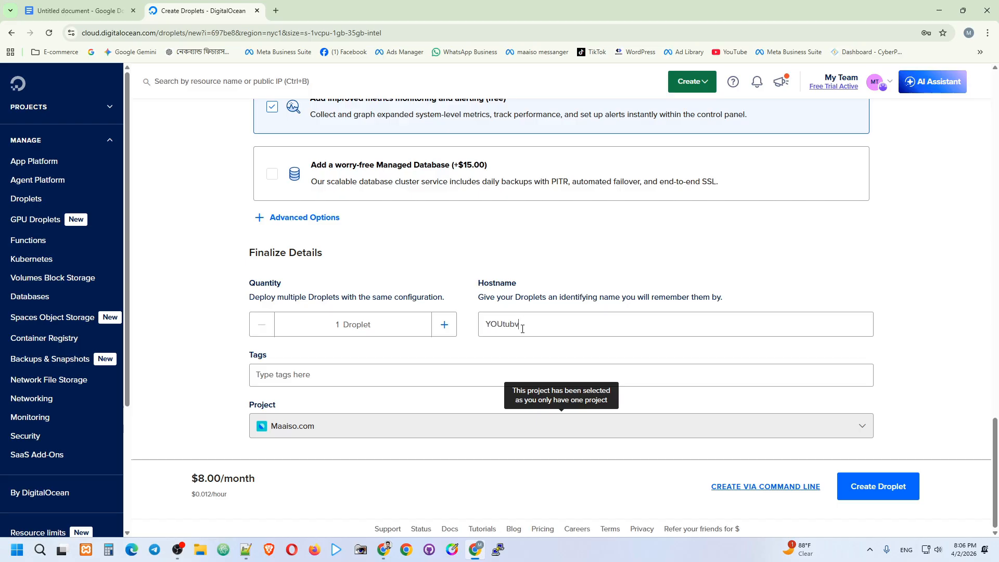
key(BackSpace)
key(ctrl+a)
text(Youtub)
Add the tags youtube and test, then scroll down to the Create Droplet button.
click(354, 380)
text(youtube)
key(Return)
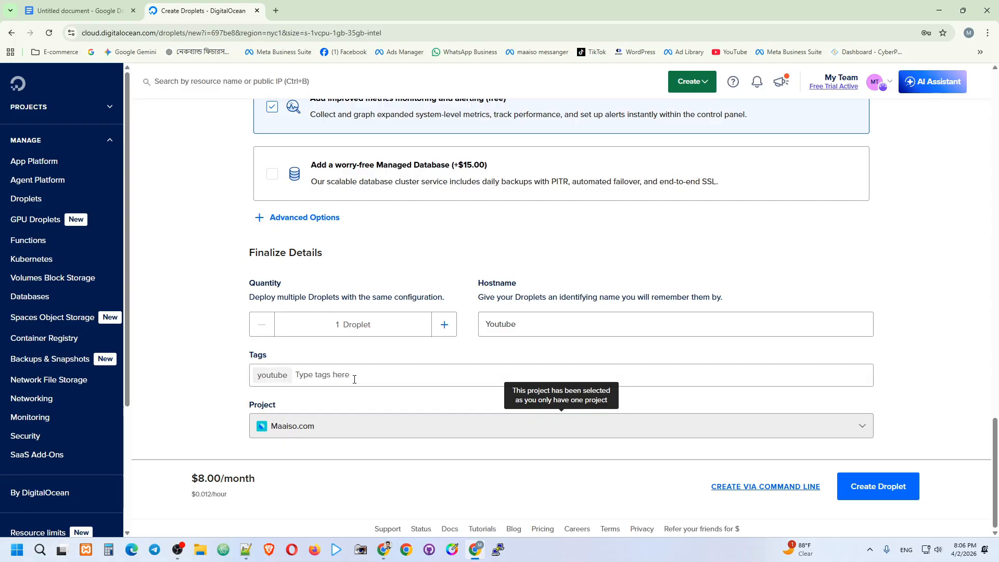
text(test)
key(Return)
scroll(409, 379, up, 15)
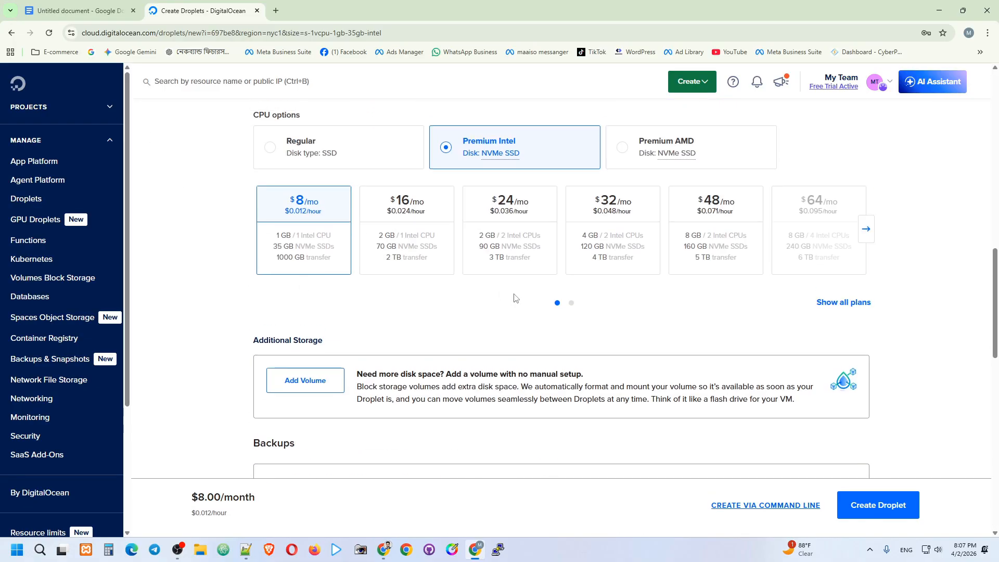
scroll(515, 299, down, 15)
scroll(524, 311, down, 1)
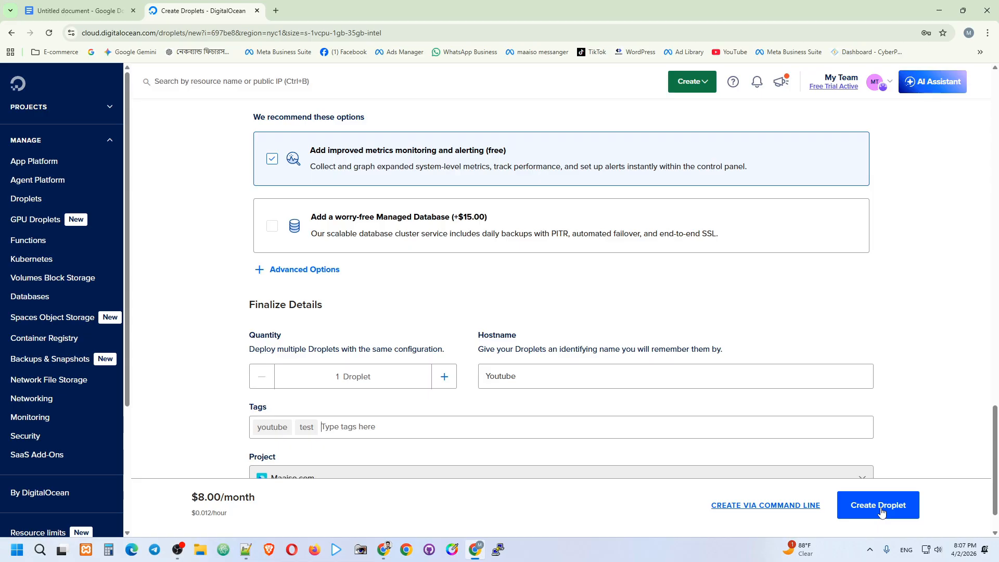
scroll(770, 414, down, 2)
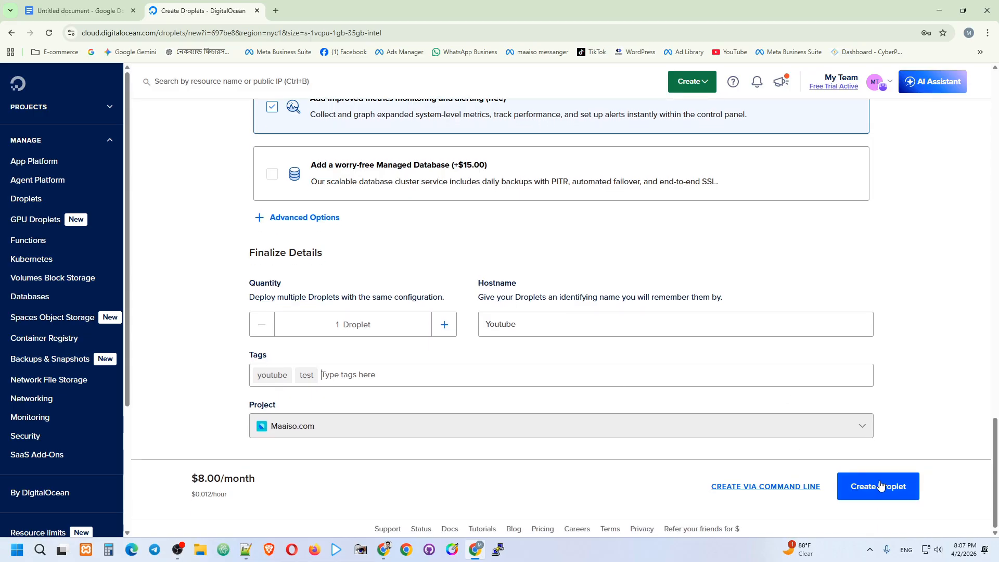
Create the Youtube droplet, declining Chrome's offer to save the password.
click(883, 489)
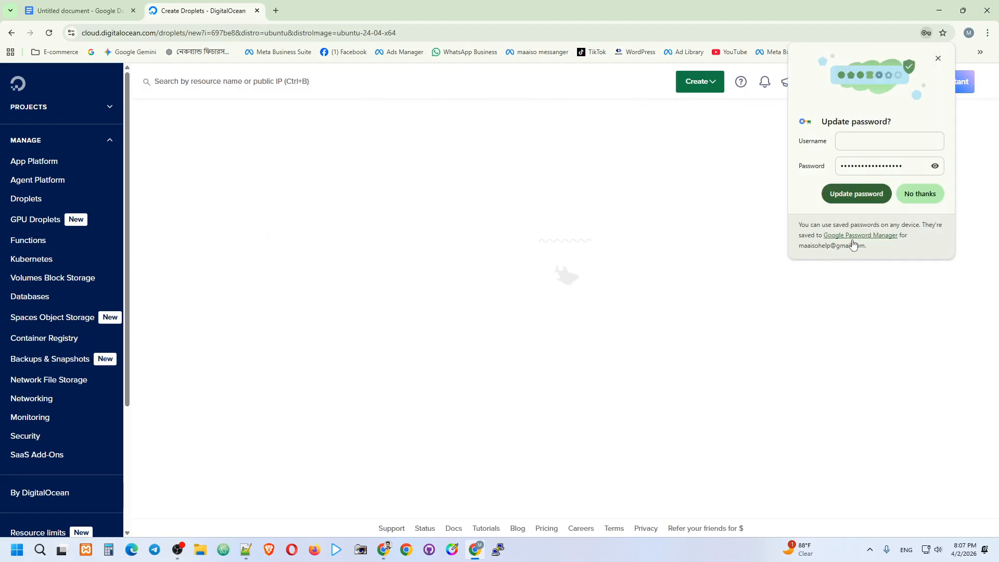
click(917, 192)
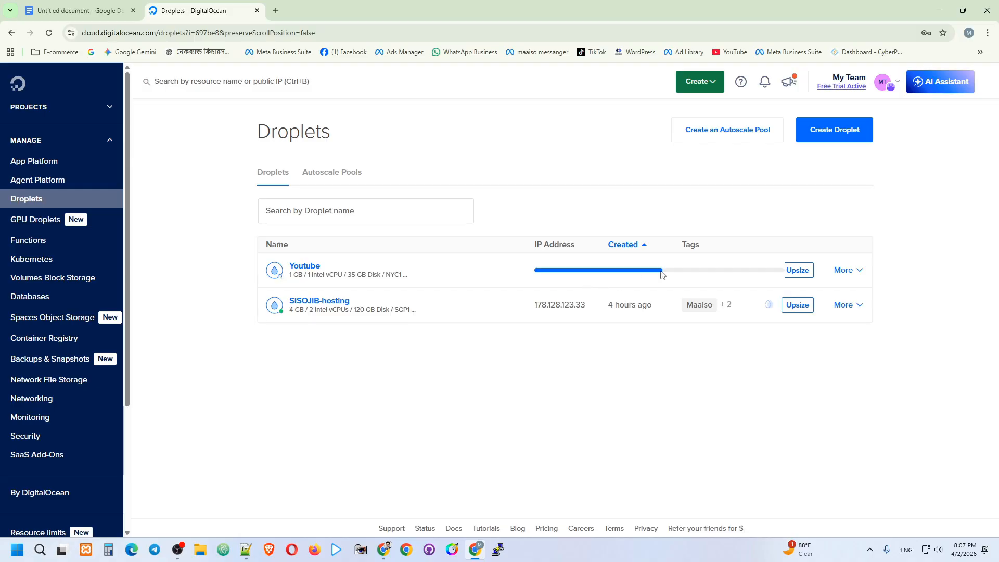
click(109, 107)
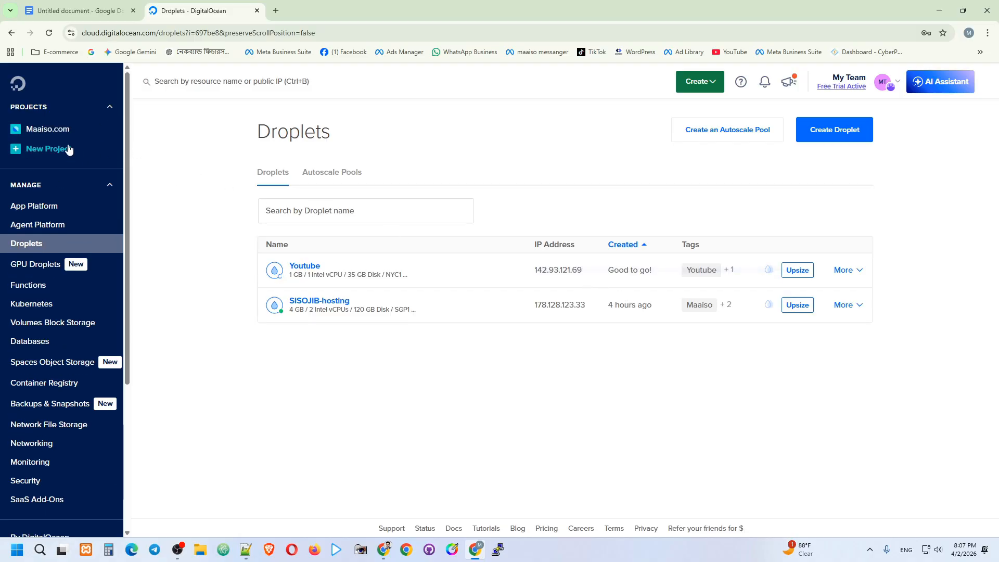
Start a new project named Youtube Project with the Development environment.
click(53, 151)
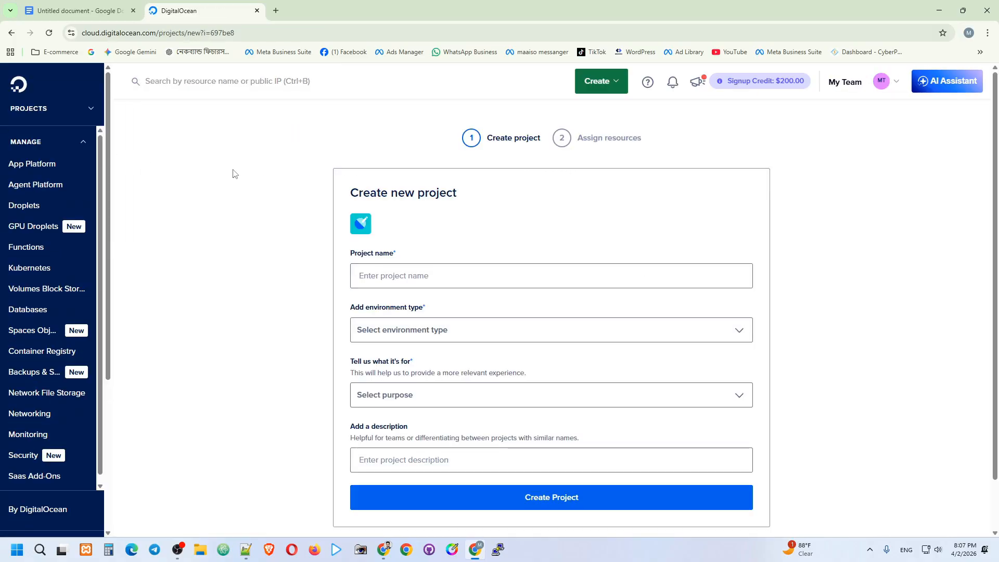
click(433, 274)
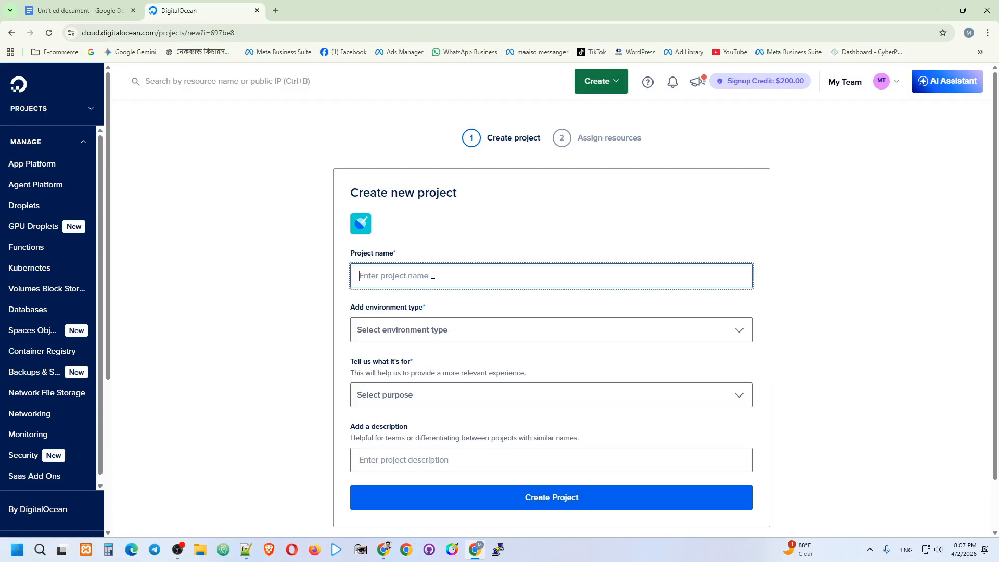
text(Youtube Project)
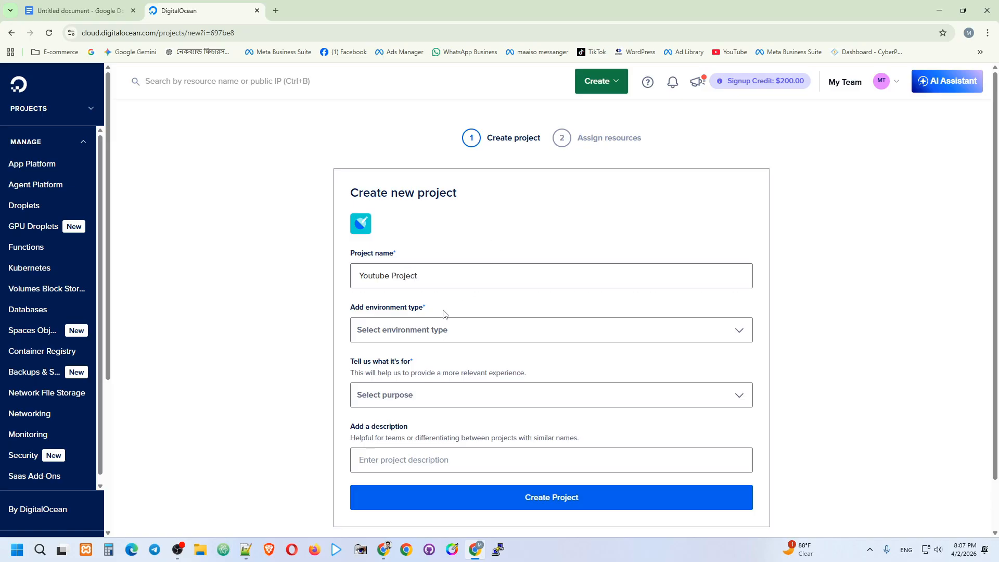
click(435, 339)
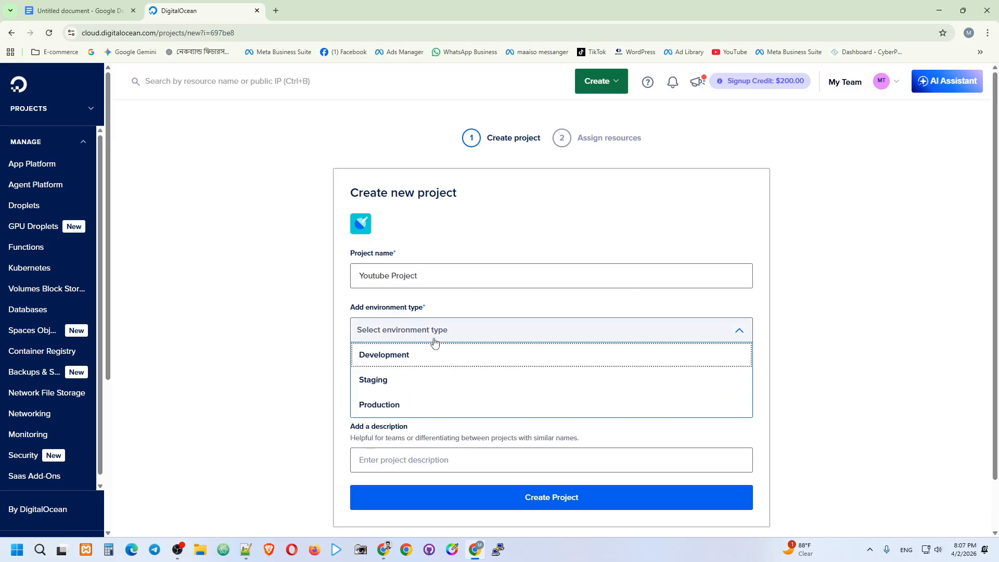
click(408, 356)
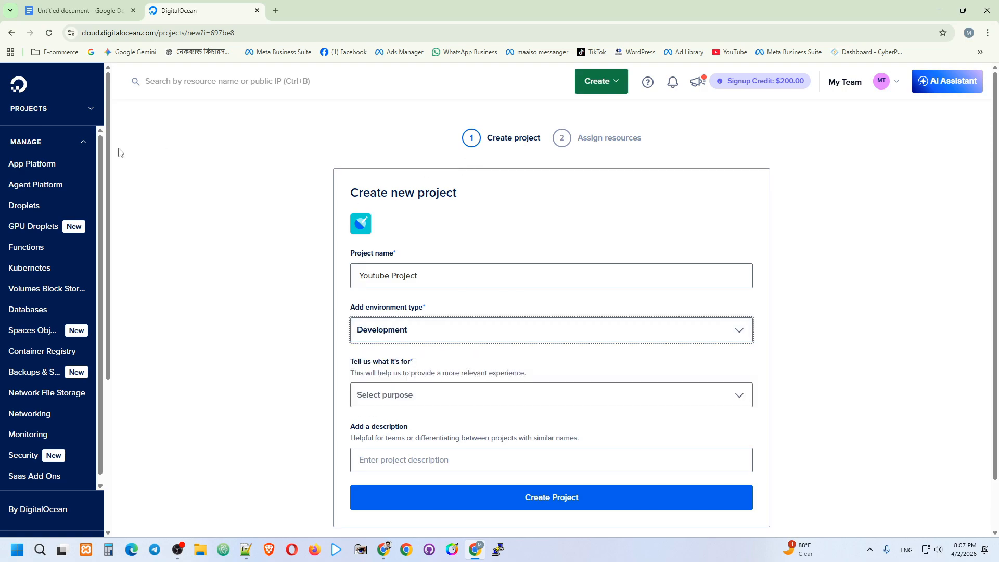
Set the new project's purpose to Other.
click(91, 109)
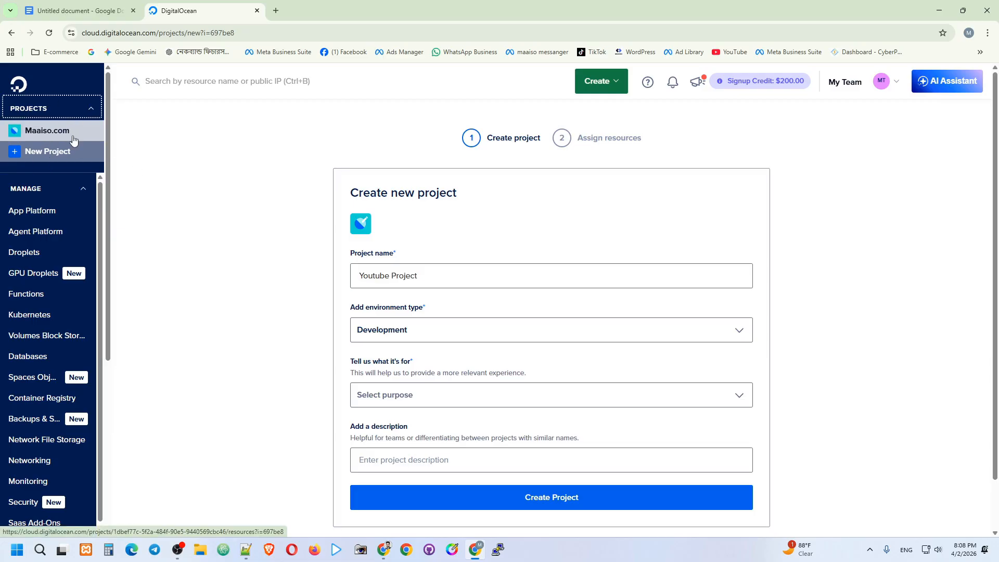
click(444, 402)
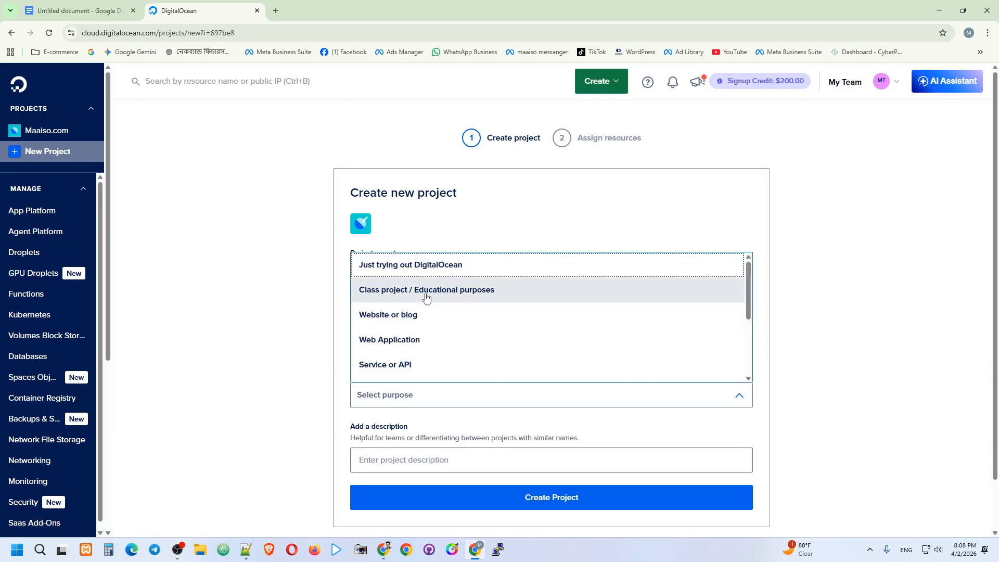
scroll(439, 319, down, 3)
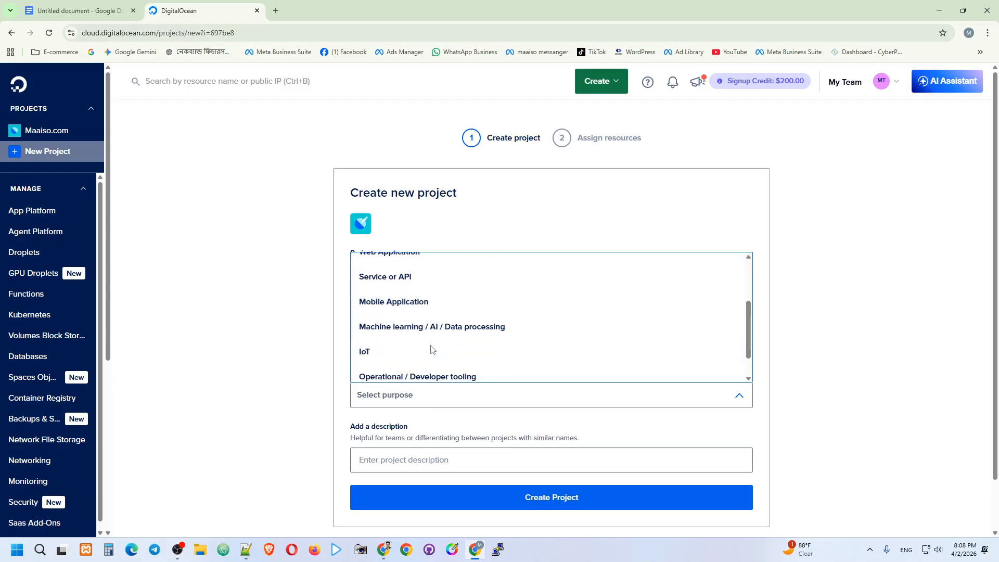
click(432, 373)
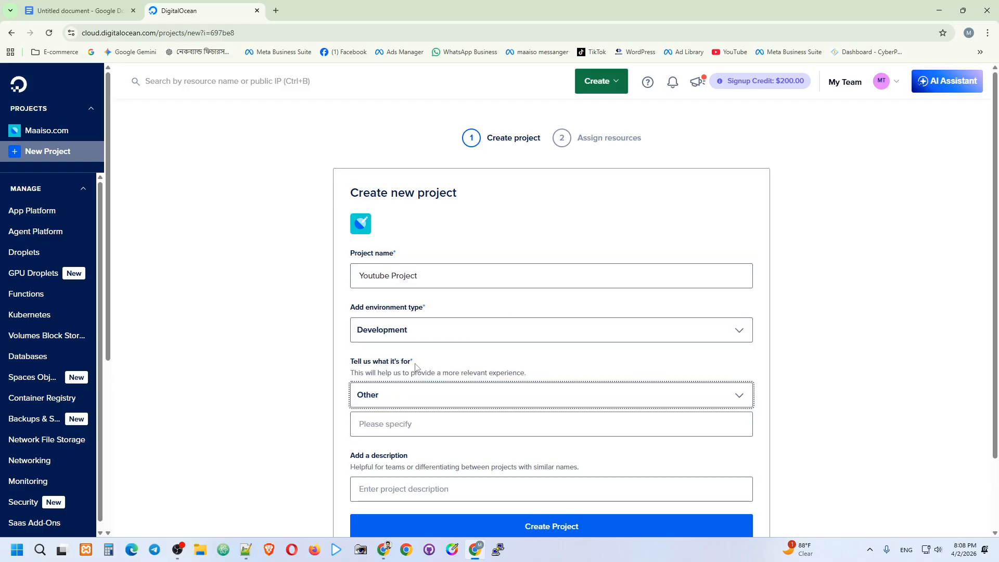
Add the description 'test', create the project, and open Youtube Project from the sidebar.
click(434, 482)
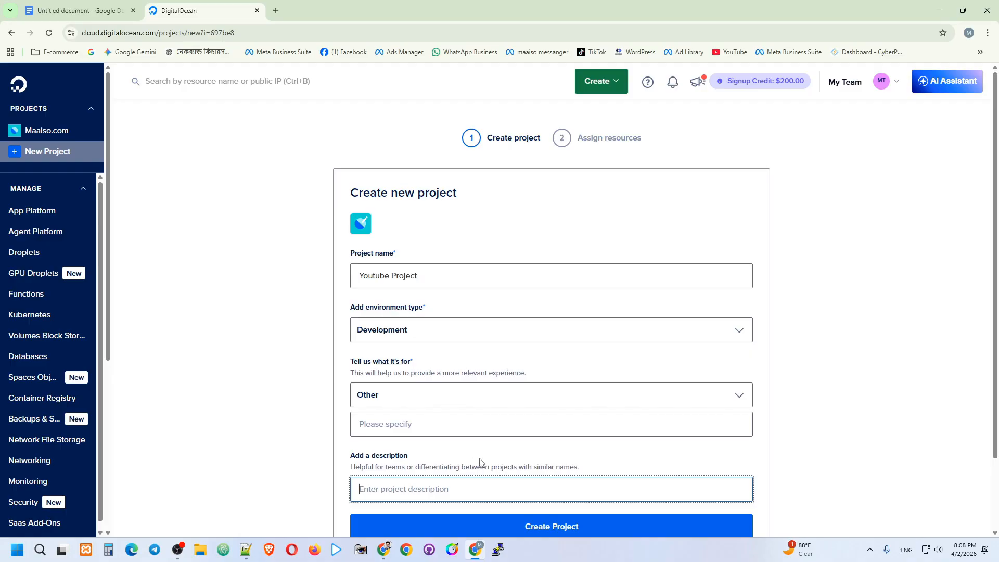
scroll(480, 461, down, 1)
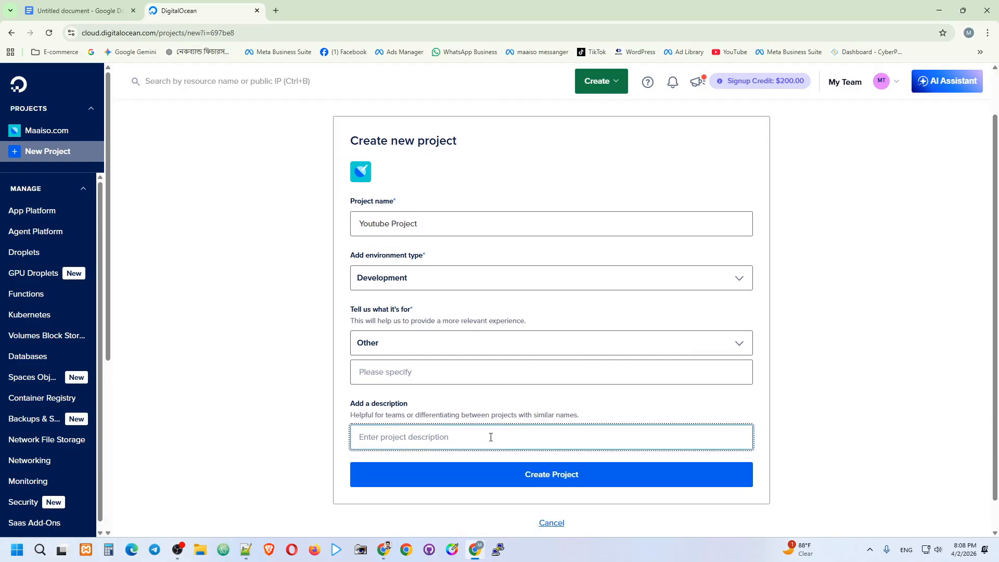
text(test)
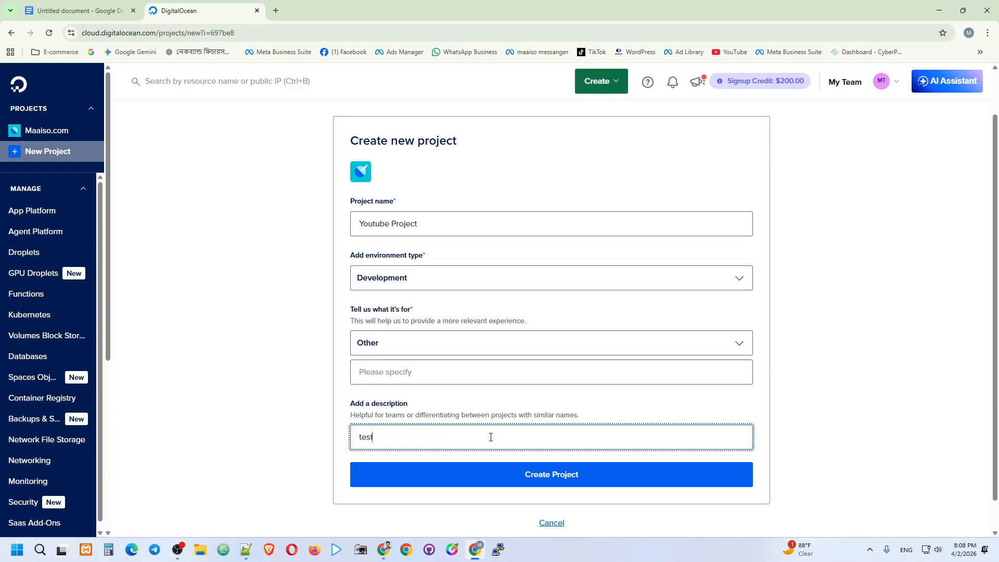
click(552, 482)
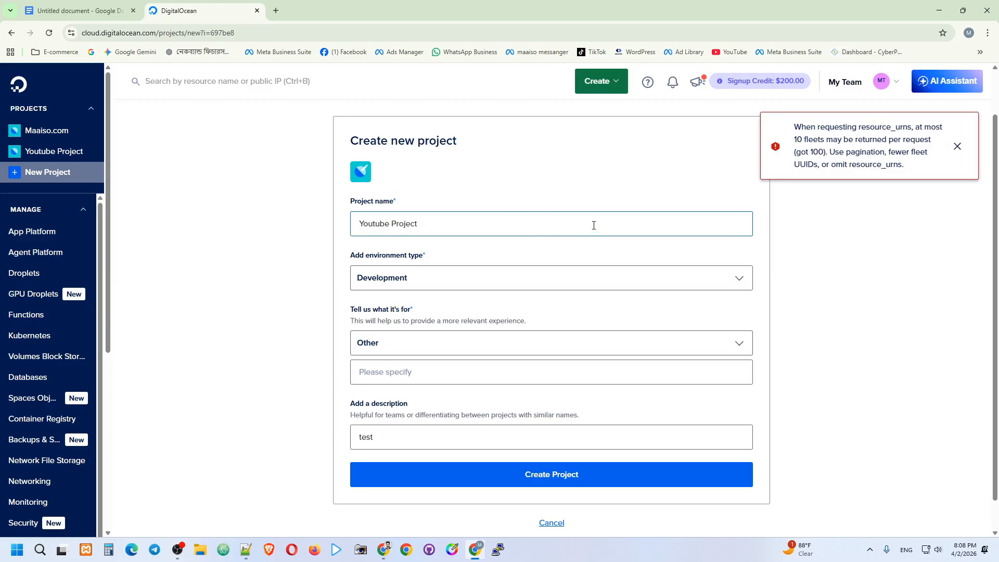
click(959, 147)
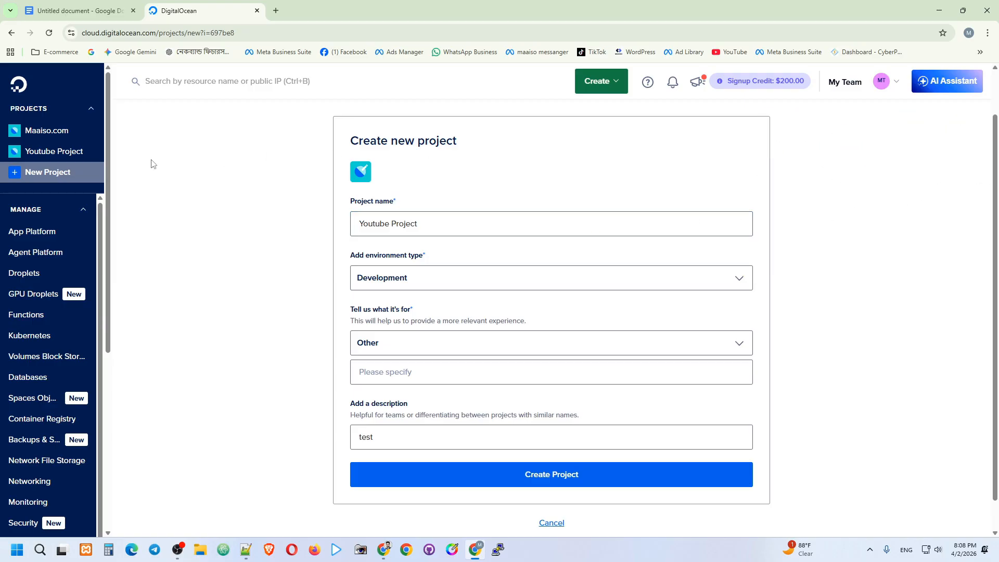
click(80, 152)
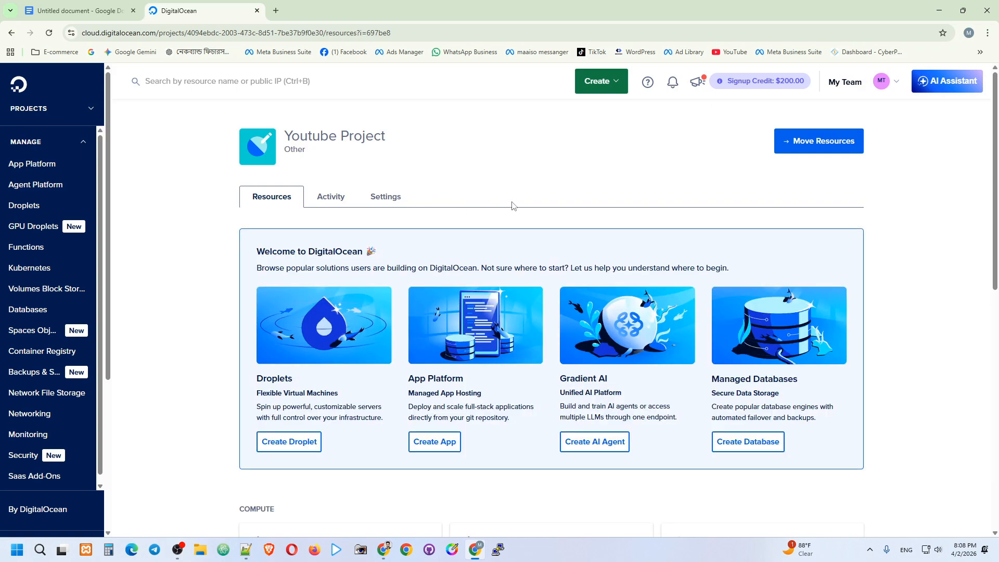
Start a new droplet from the Droplets card on the Youtube Project page.
scroll(513, 206, down, 1)
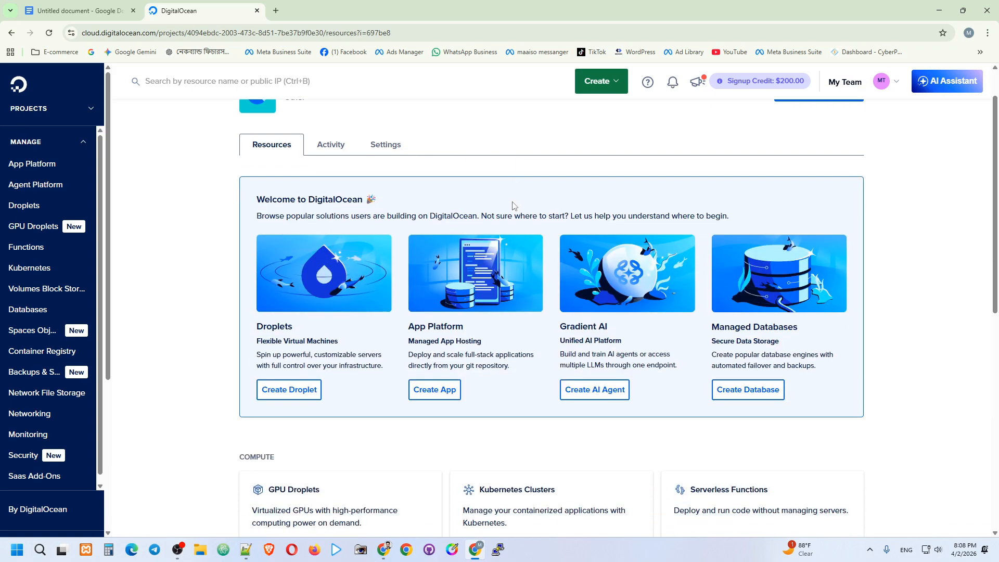
click(301, 394)
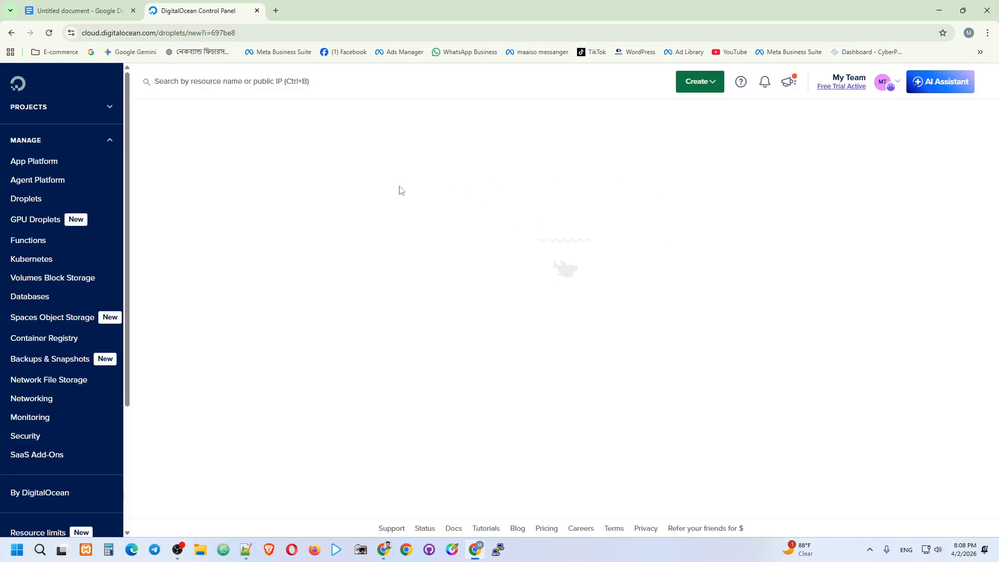
click(105, 108)
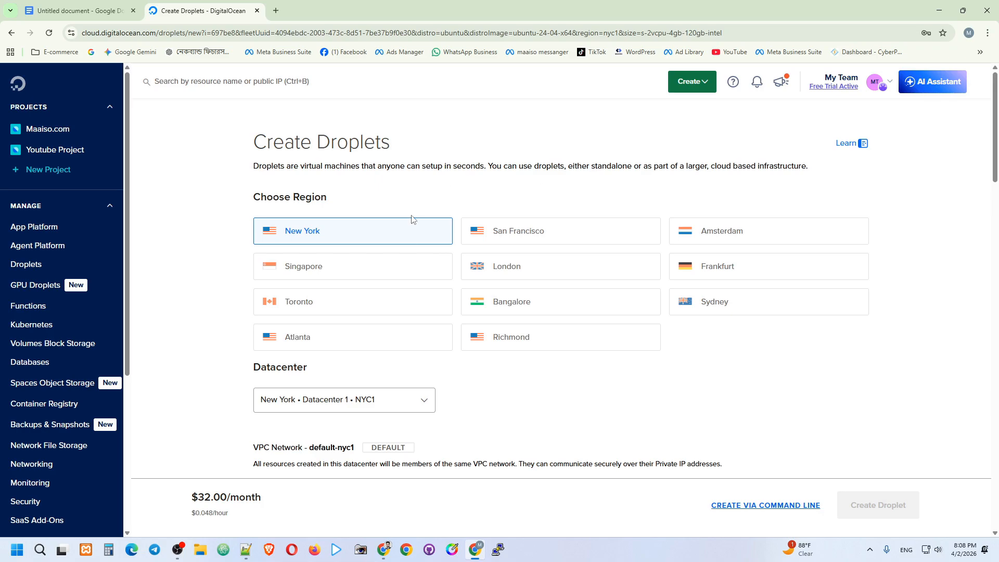
Scroll to Choose Region and pick Singapore as a first choice.
scroll(411, 219, down, 15)
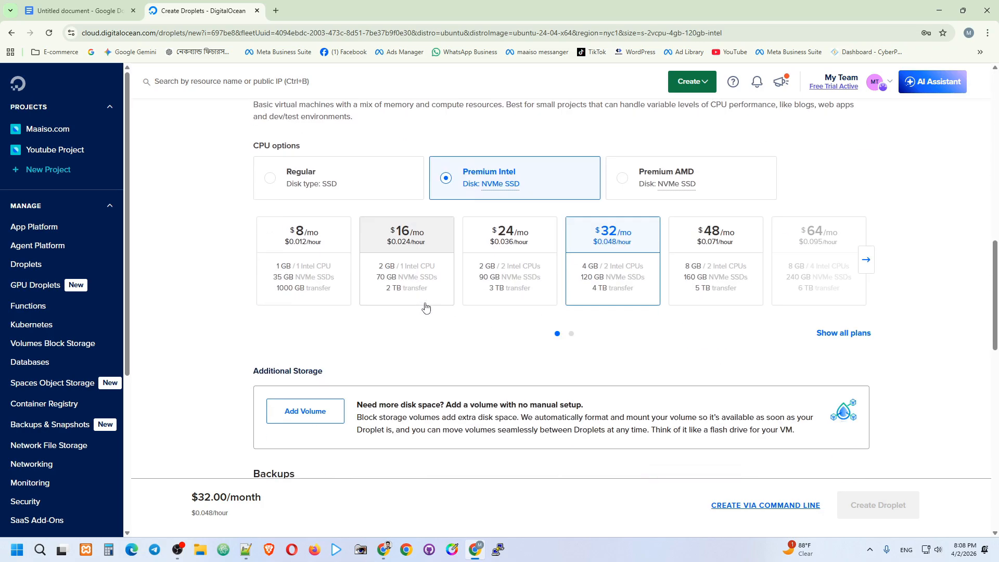
scroll(433, 333, down, 12)
scroll(438, 338, up, 15)
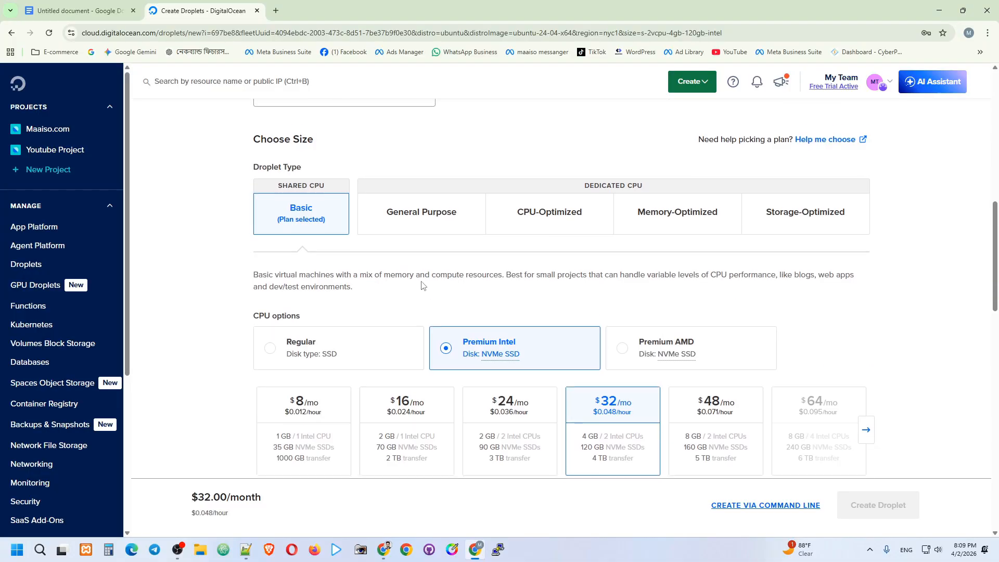
scroll(421, 285, up, 6)
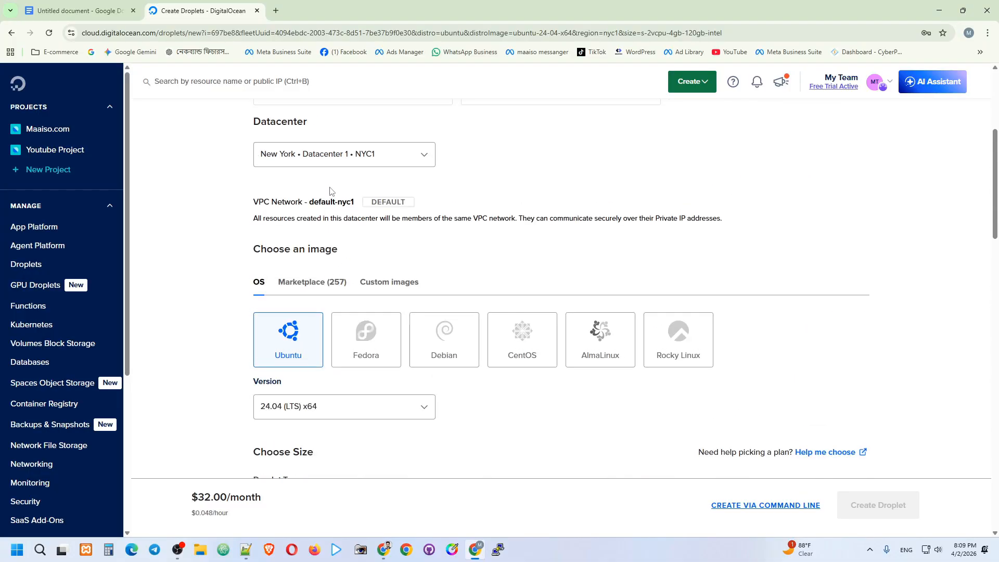
scroll(329, 191, up, 4)
click(333, 229)
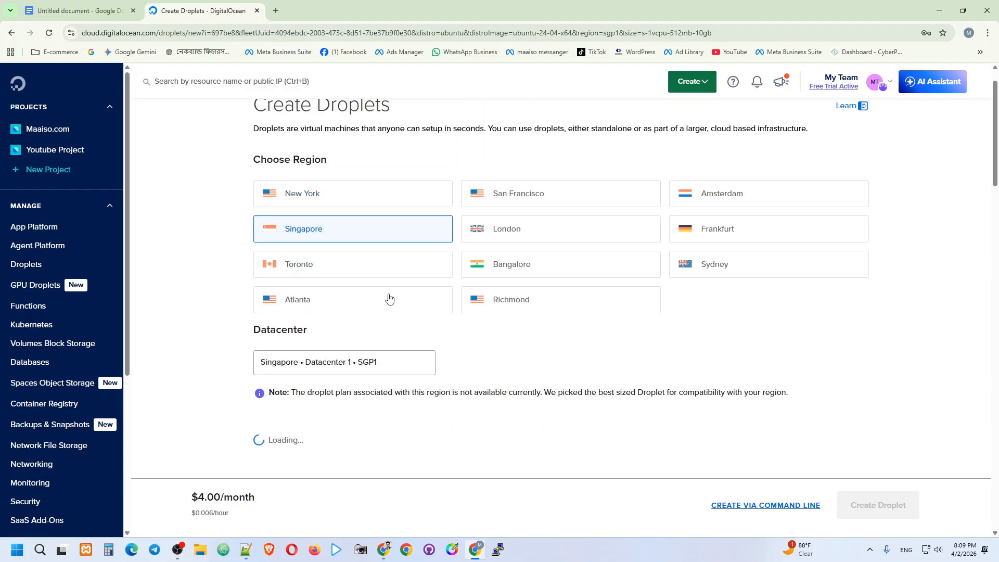
scroll(389, 298, down, 8)
scroll(313, 263, up, 5)
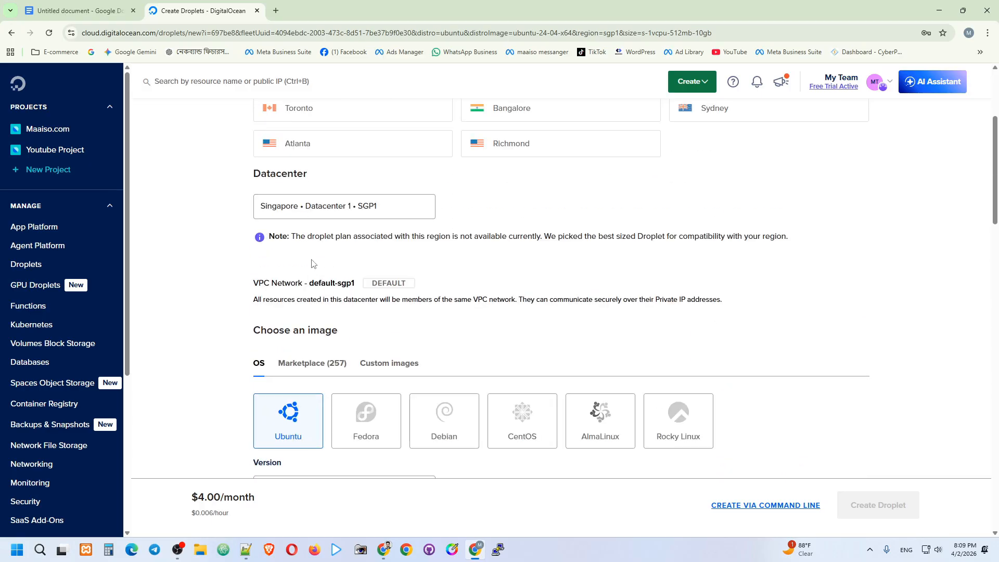
scroll(313, 263, down, 8)
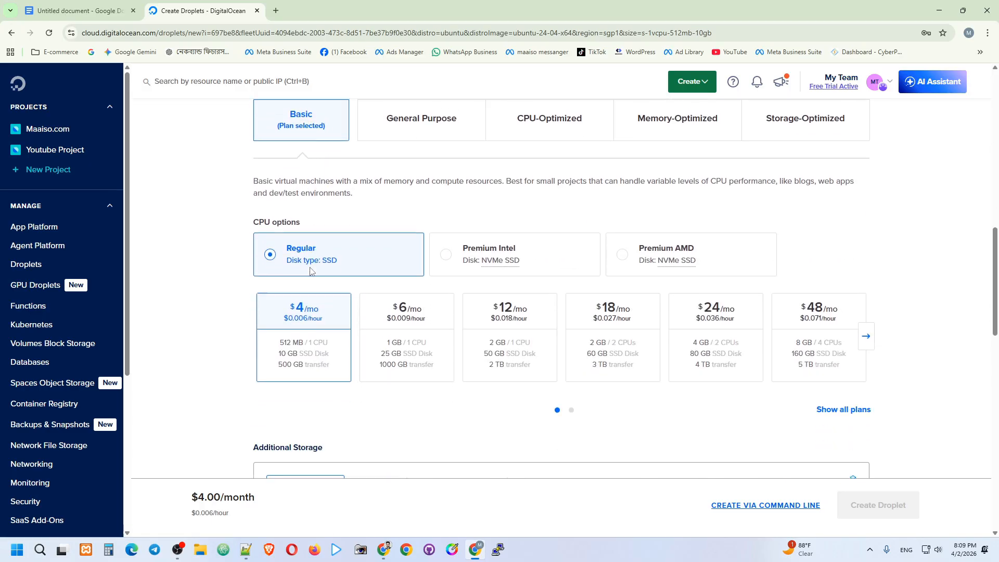
scroll(311, 271, down, 1)
Switch to Premium Intel CPU, the Bangalore region, and the $8/mo plan.
click(490, 219)
scroll(409, 259, up, 10)
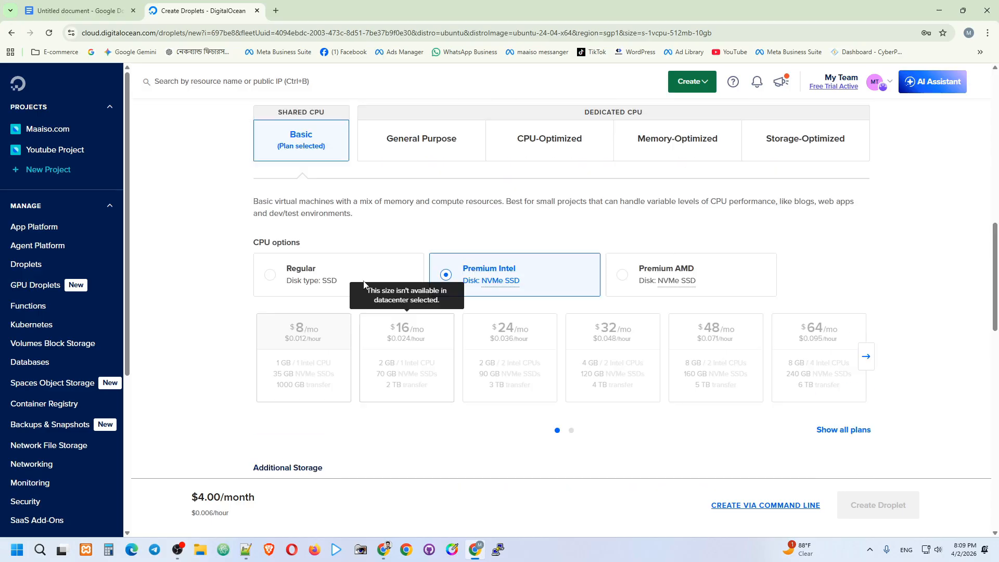
click(492, 311)
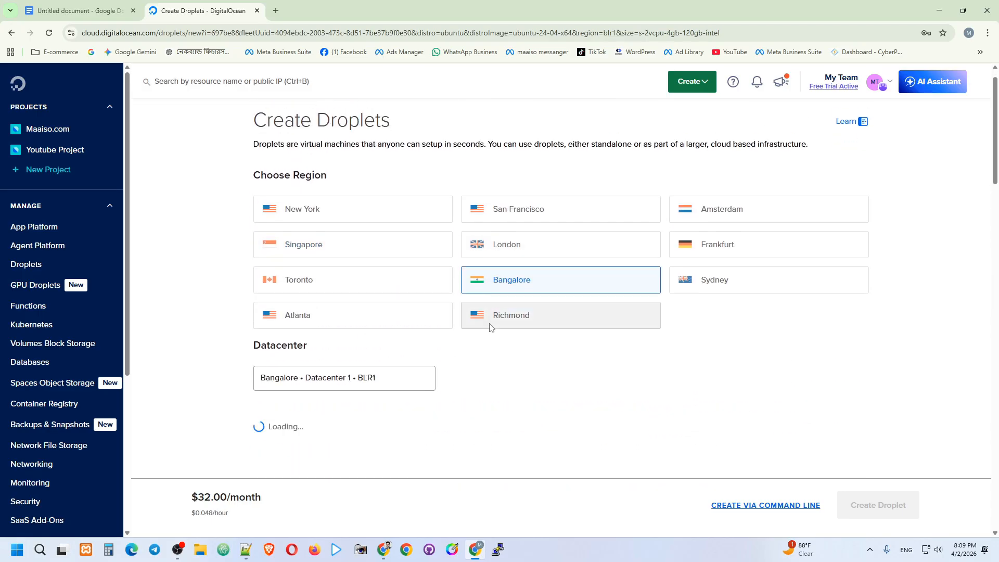
scroll(372, 286, down, 5)
scroll(368, 283, up, 3)
scroll(365, 297, down, 8)
scroll(375, 296, down, 3)
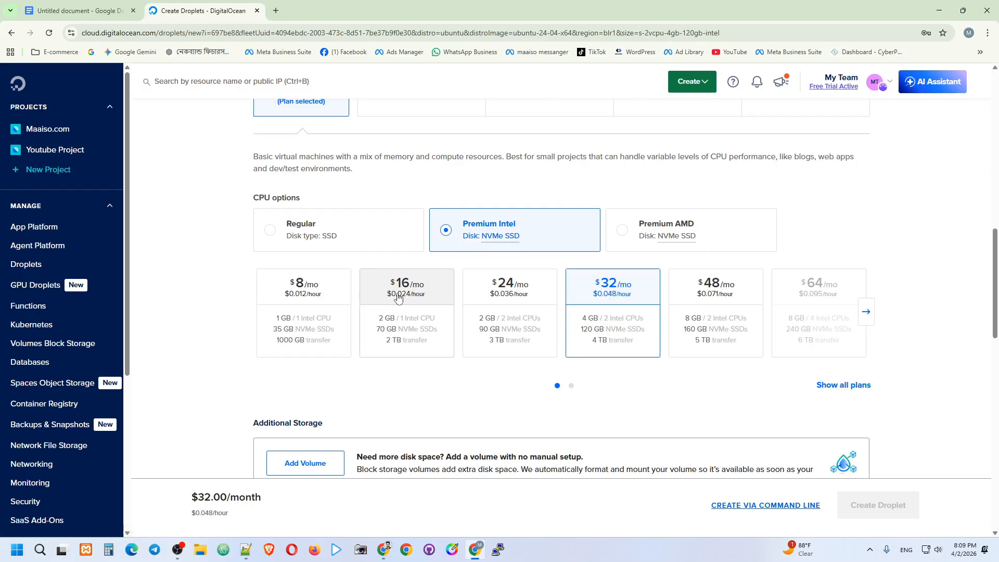
click(310, 307)
scroll(394, 302, down, 3)
scroll(394, 302, down, 4)
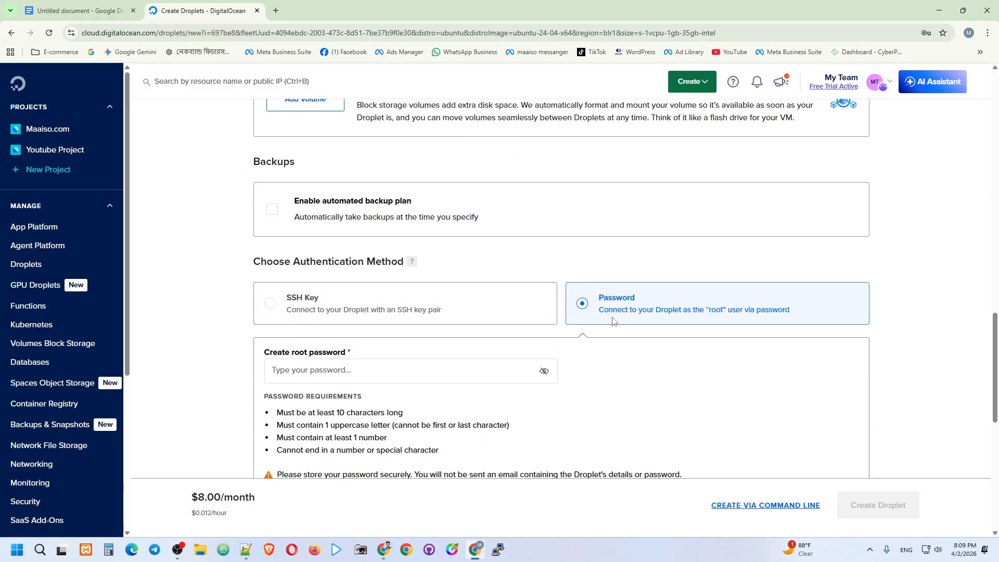
Fill in the saved root password without its trailing digit and reveal it as plain text.
click(354, 369)
key(ctrl+v)
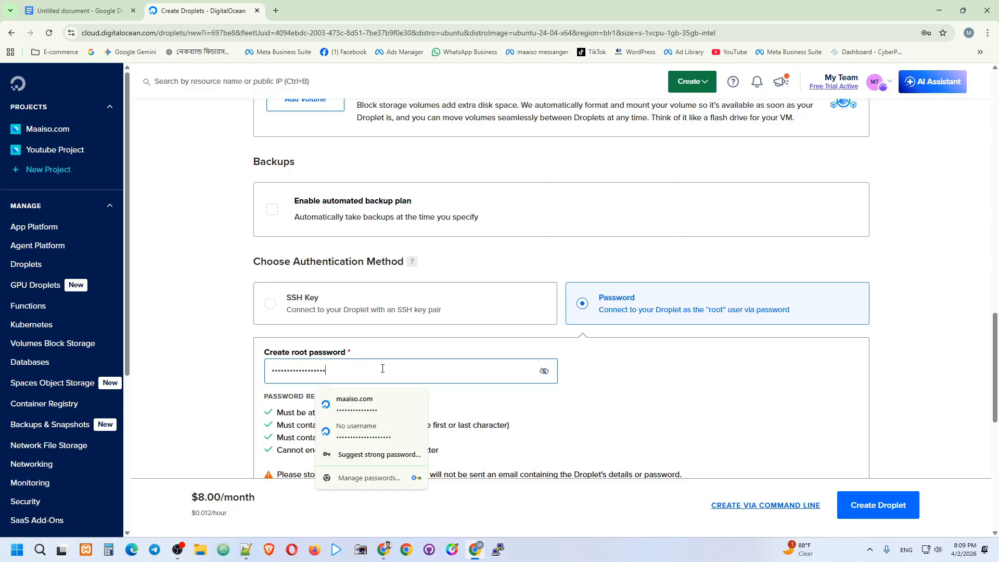
click(604, 380)
scroll(424, 308, down, 3)
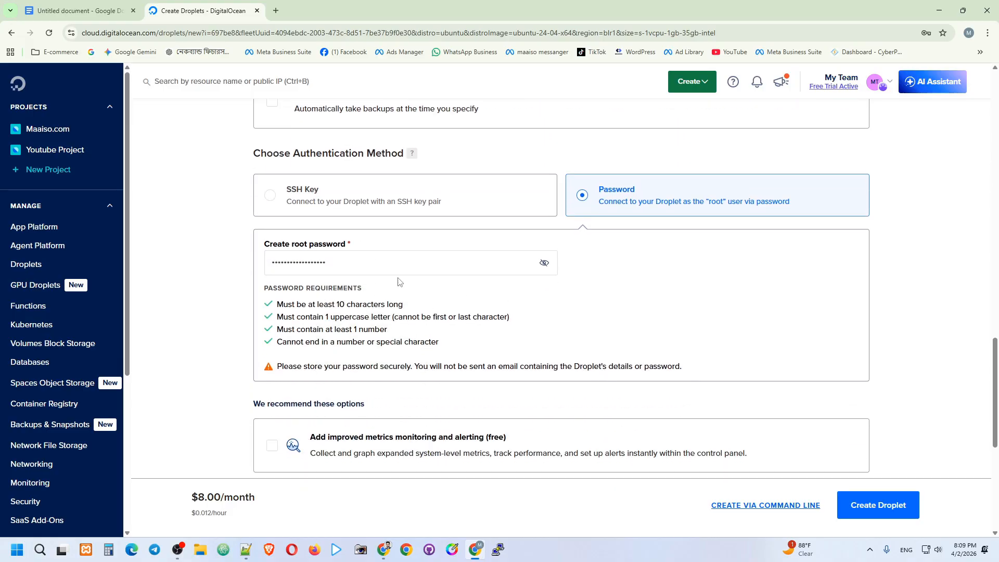
click(431, 218)
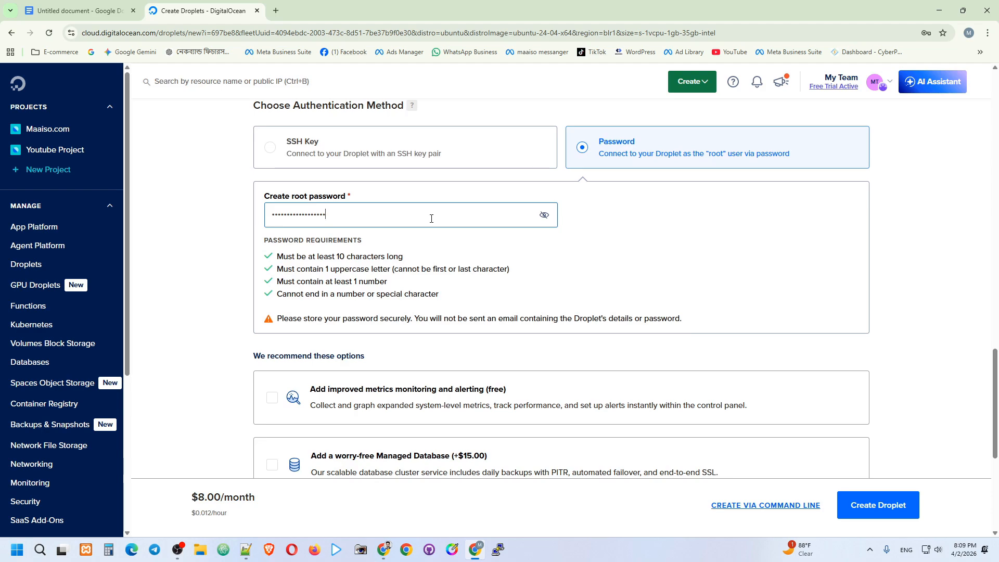
text(1)
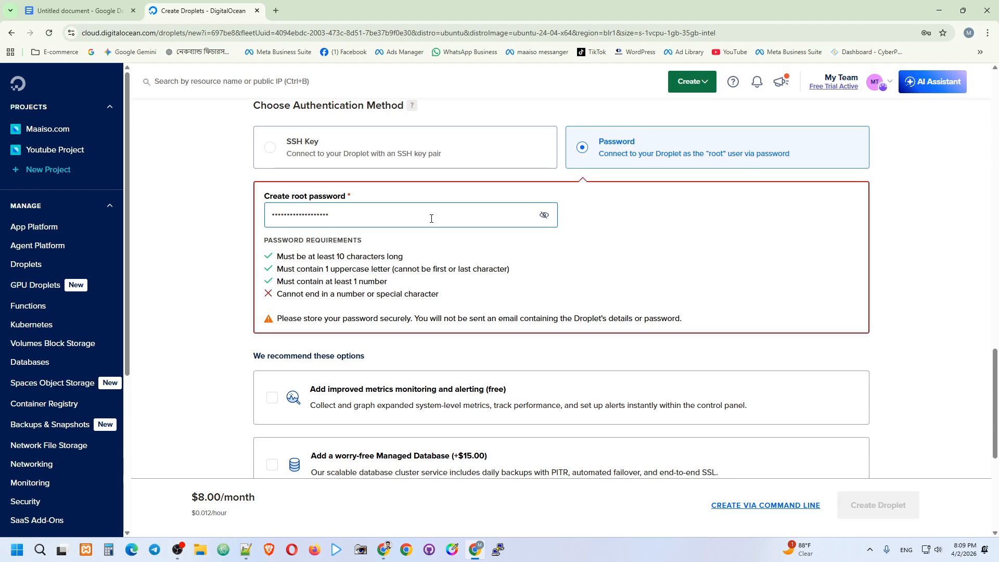
key(BackSpace)
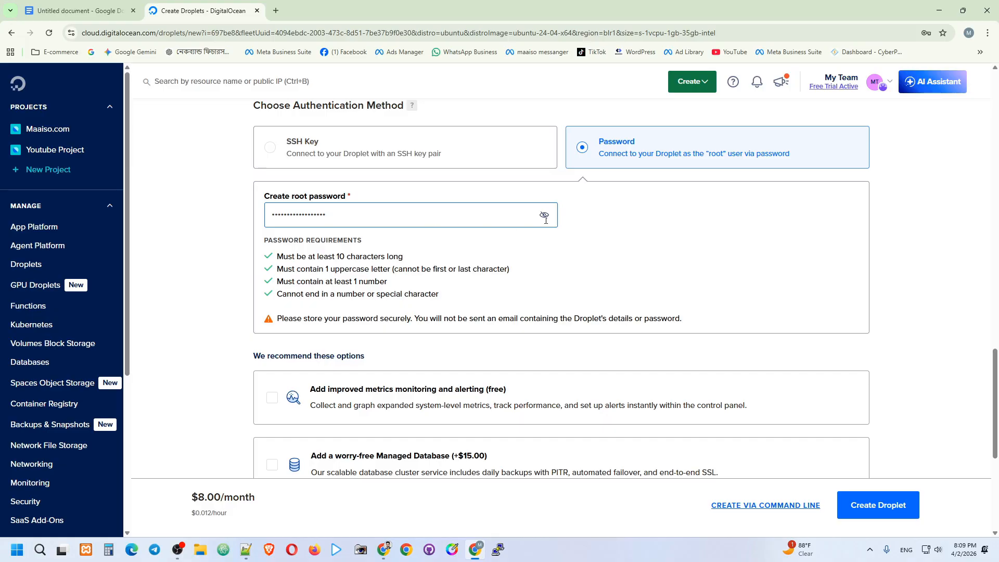
click(543, 215)
drag(457, 212, 275, 208)
key(ctrl+c)
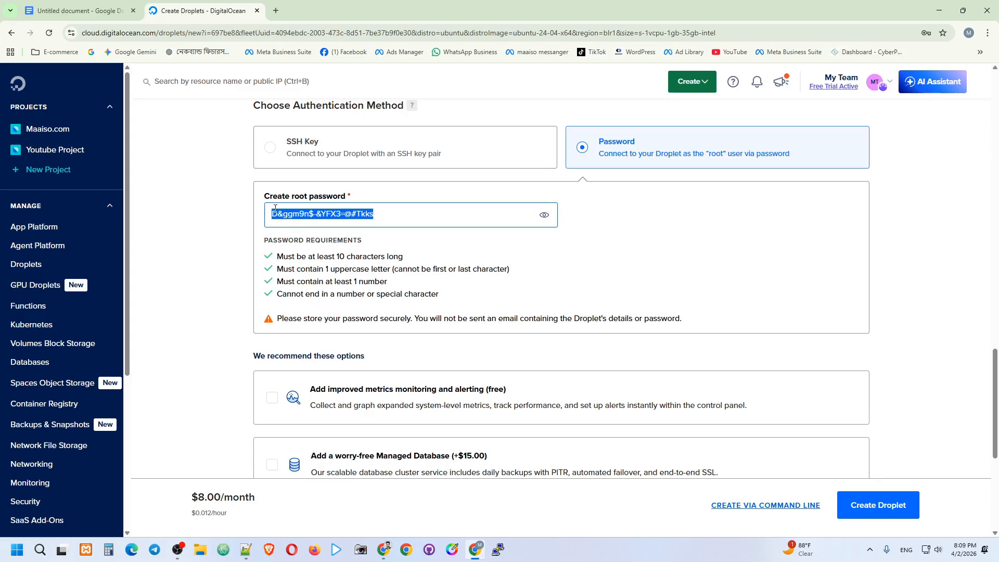
click(415, 215)
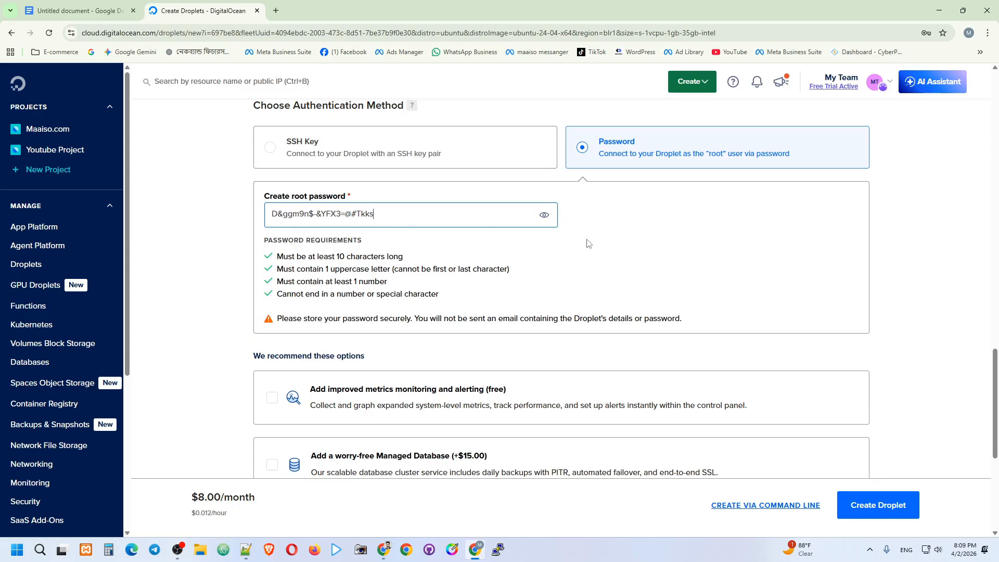
Replace the default hostname with 2nd-yt.
scroll(449, 285, down, 5)
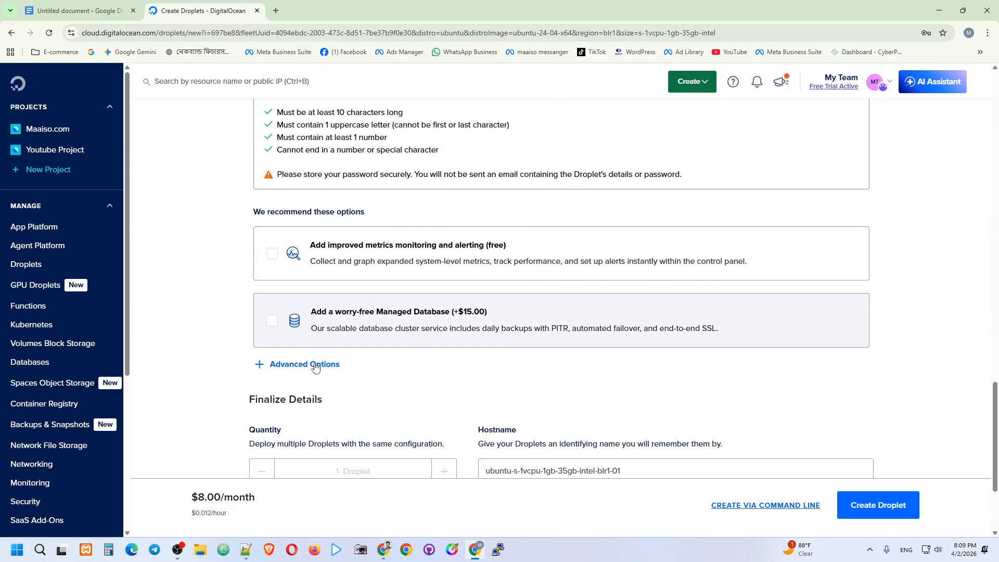
drag(626, 356, 437, 377)
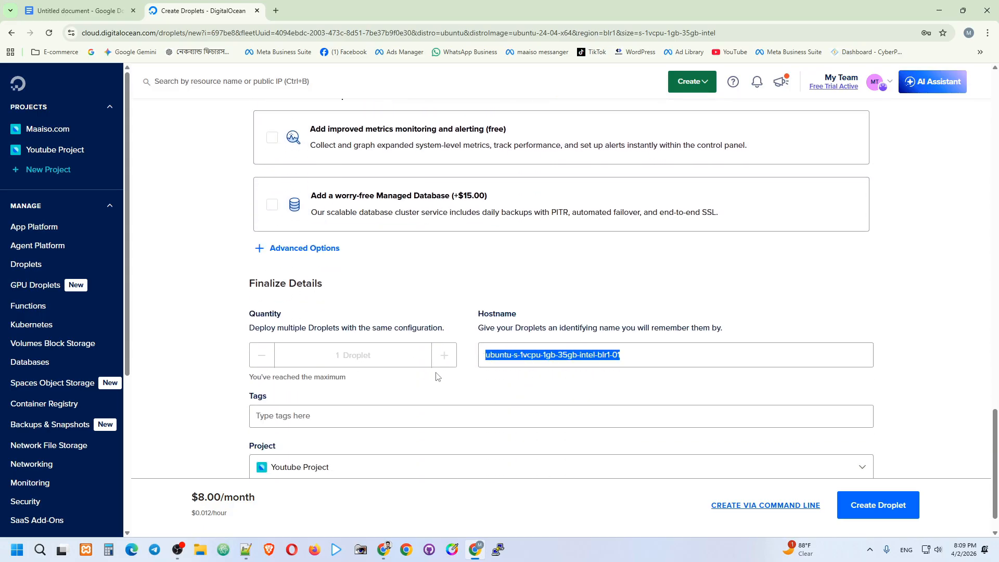
text(y)
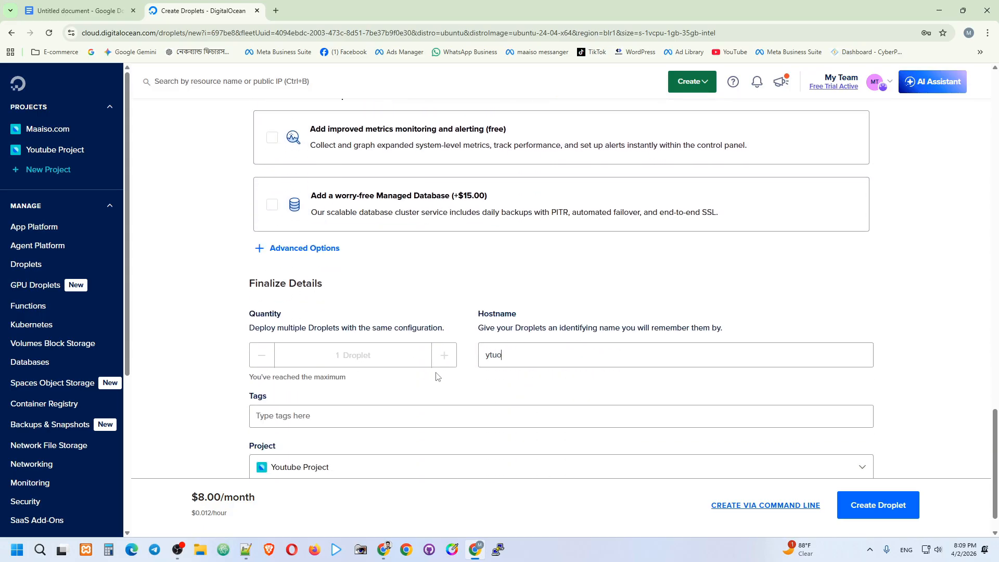
key(BackSpace)
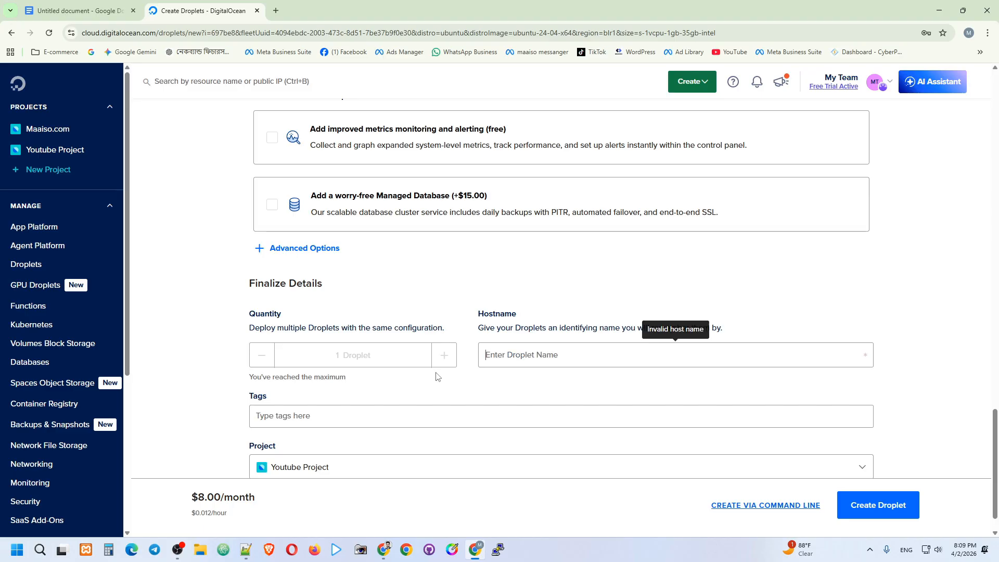
text(2nd-)
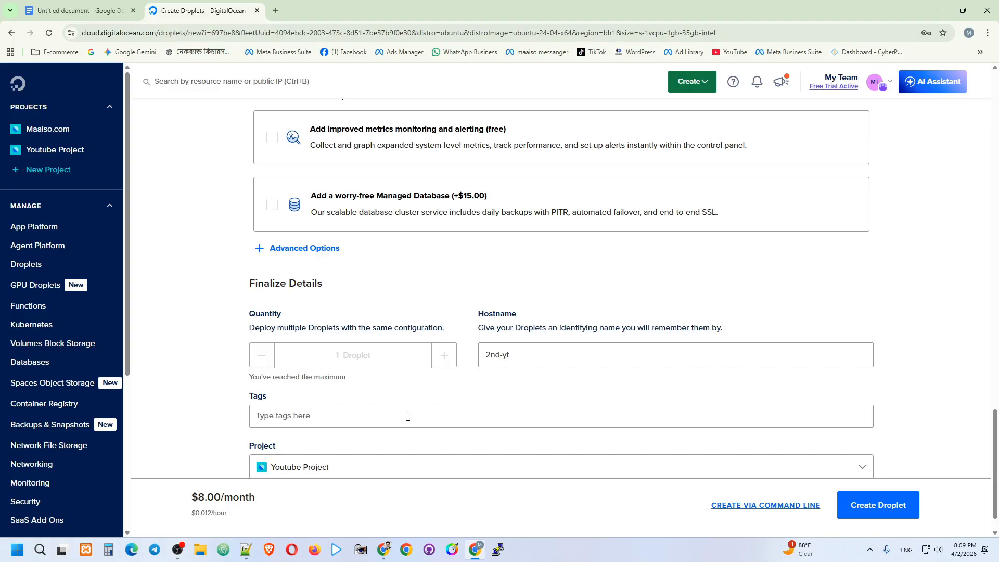
Tag the droplet yt and create the 2nd-yt droplet.
text(yt)
key(Return)
scroll(425, 489, down, 2)
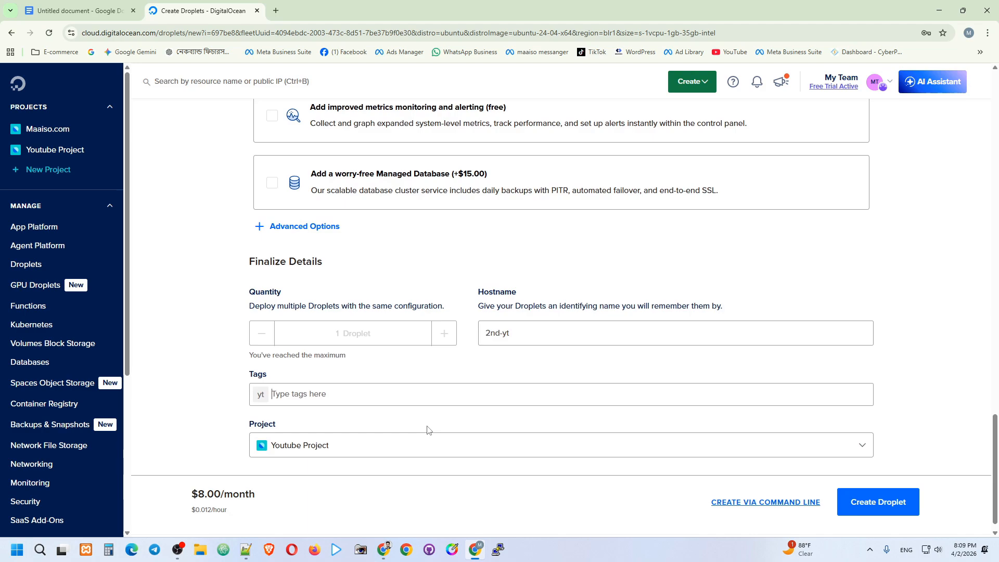
click(878, 492)
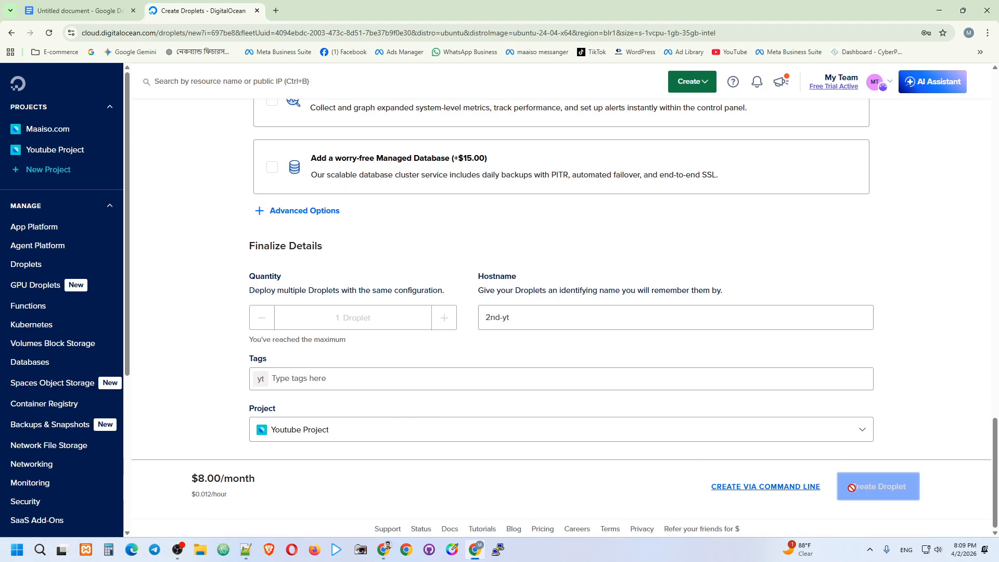
click(246, 550)
Add a 'yt drolet :' line with the pasted root password to the notes, then return to Chrome.
key(Down)
key(Down)
key(Return)
key(Return)
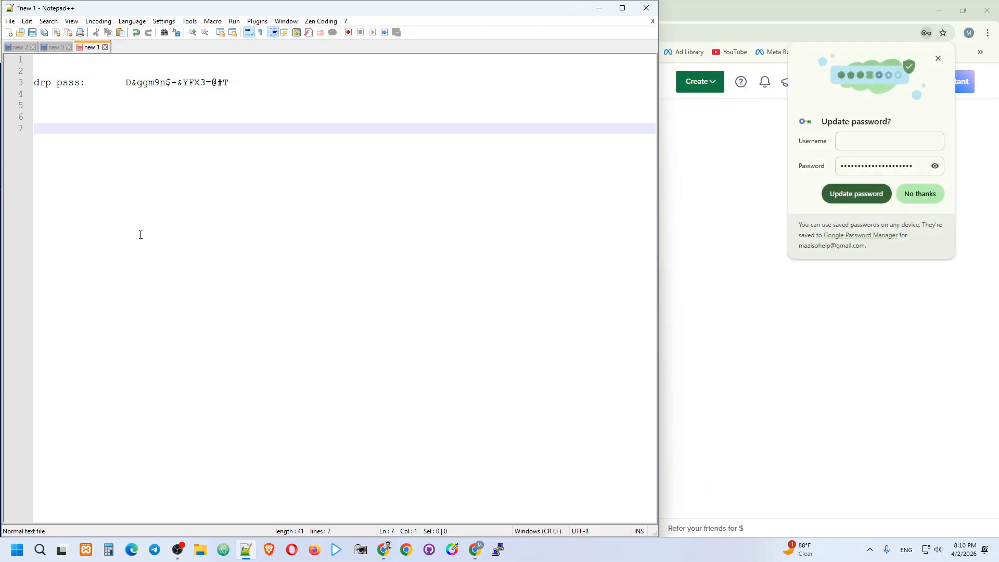
text(yt drolet :)
key(ctrl+v)
key(Return)
key(Return)
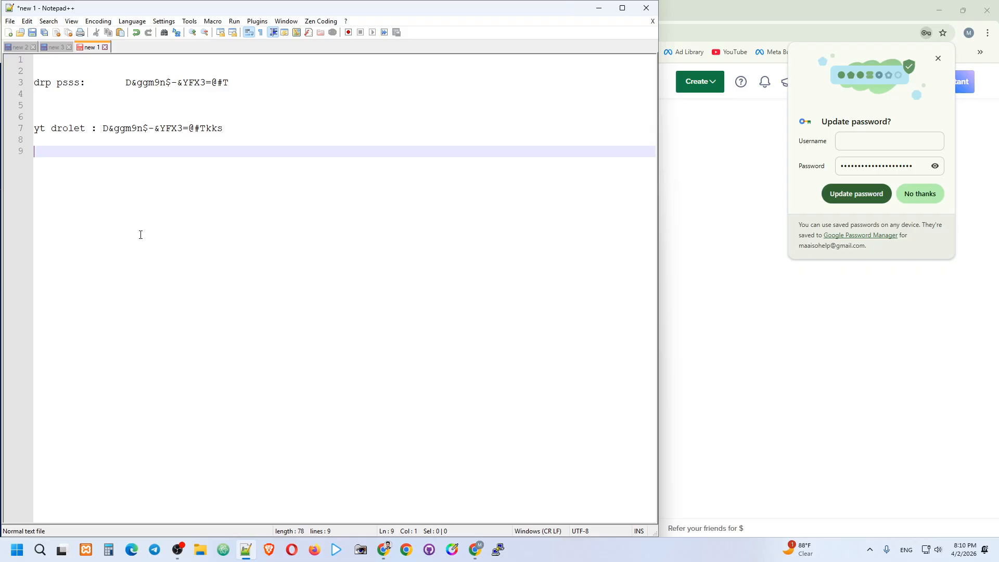
click(475, 550)
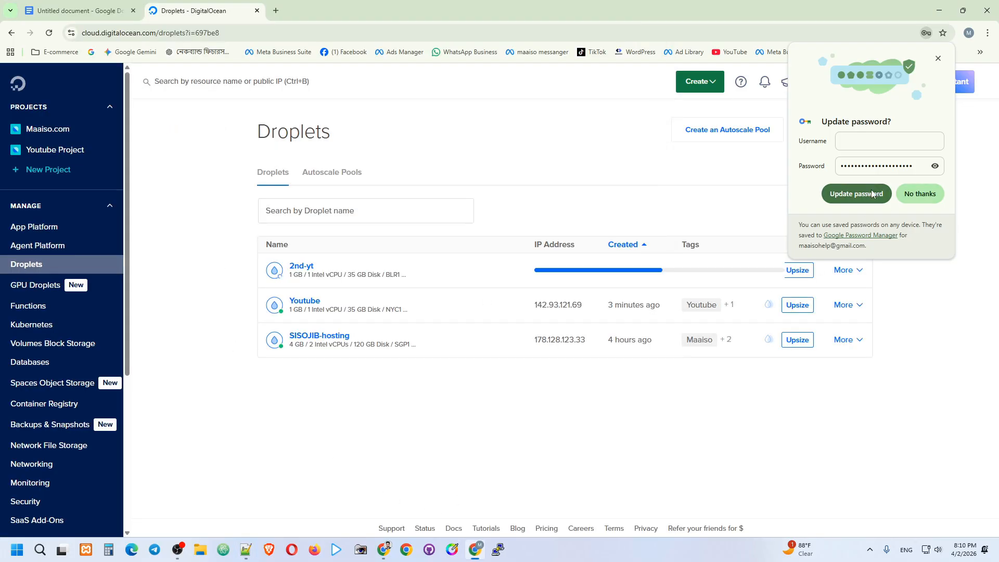
Save the updated password in Chrome and open the Maaiso.com project listing Youtube and SISOJIB-hosting.
click(887, 193)
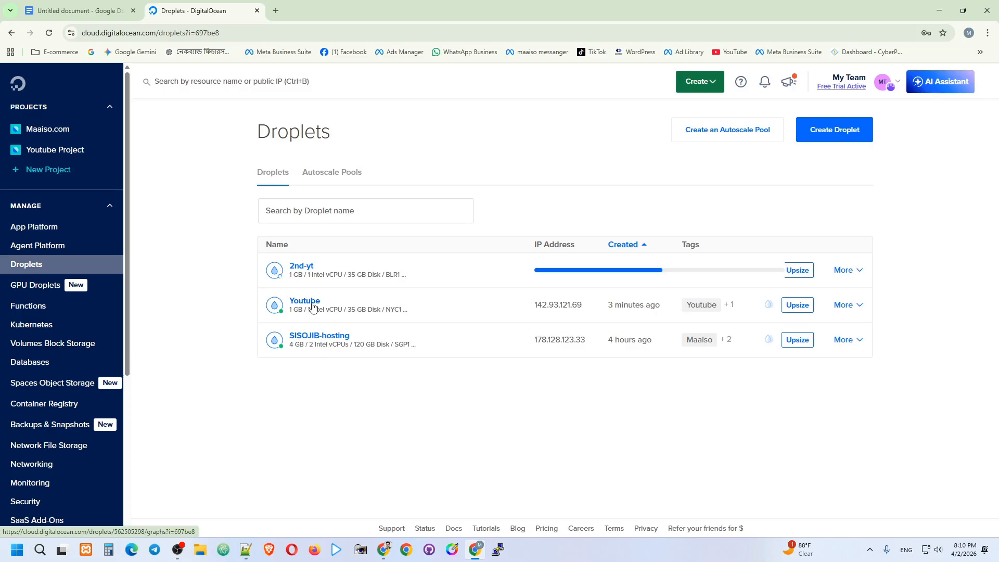
click(61, 128)
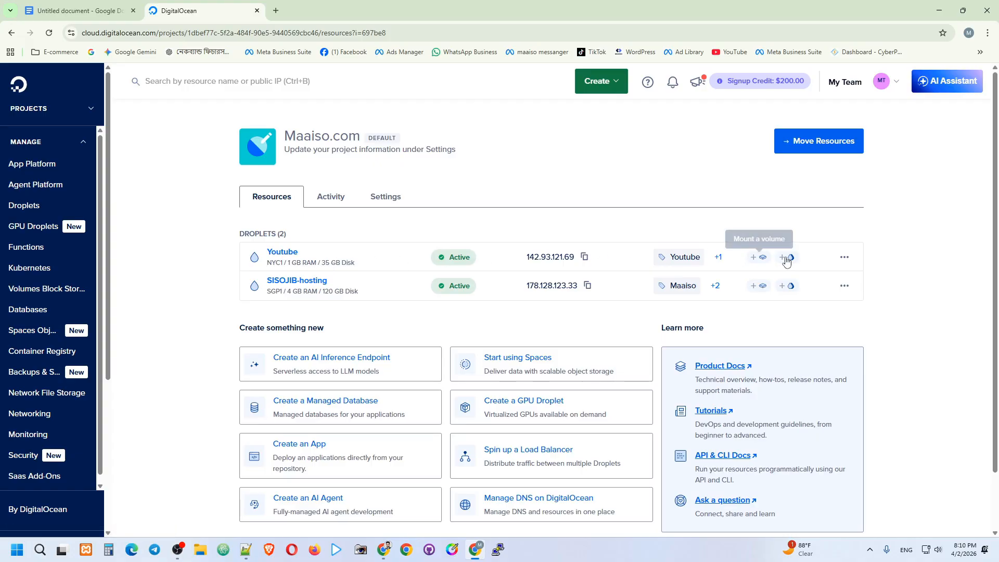
From the Youtube droplet's menu, cancel a Move to… attempt and choose Destroy instead.
click(843, 257)
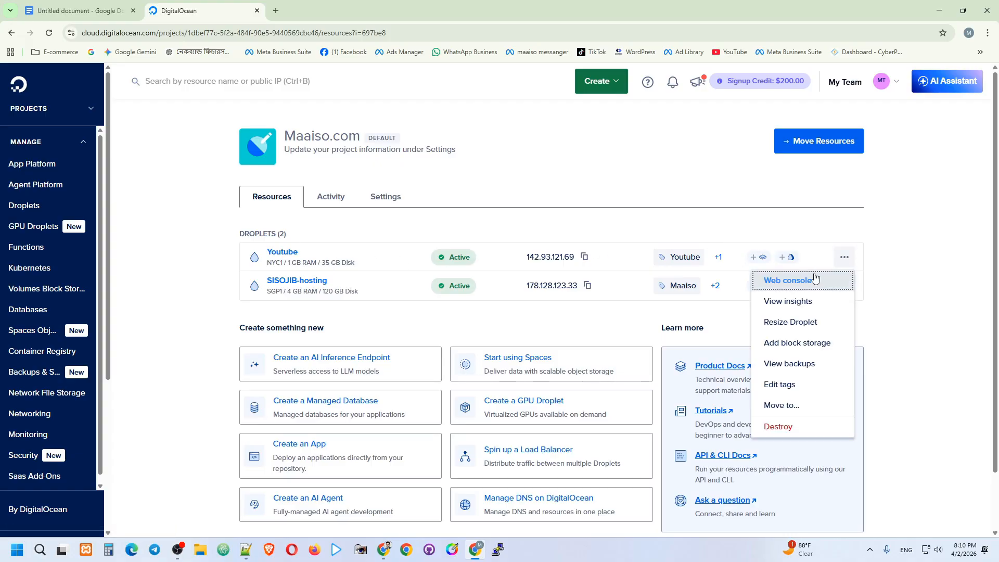
click(786, 410)
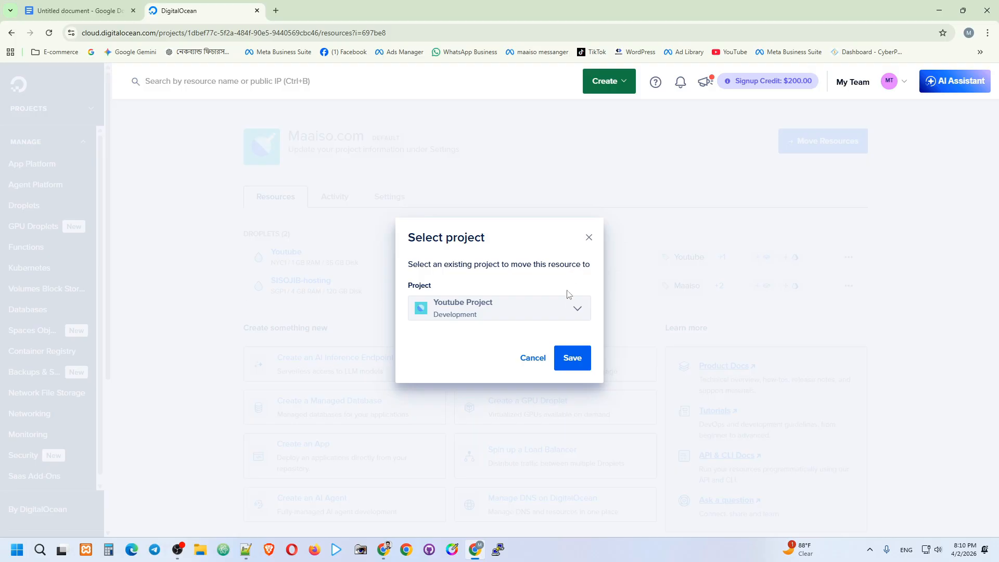
click(589, 238)
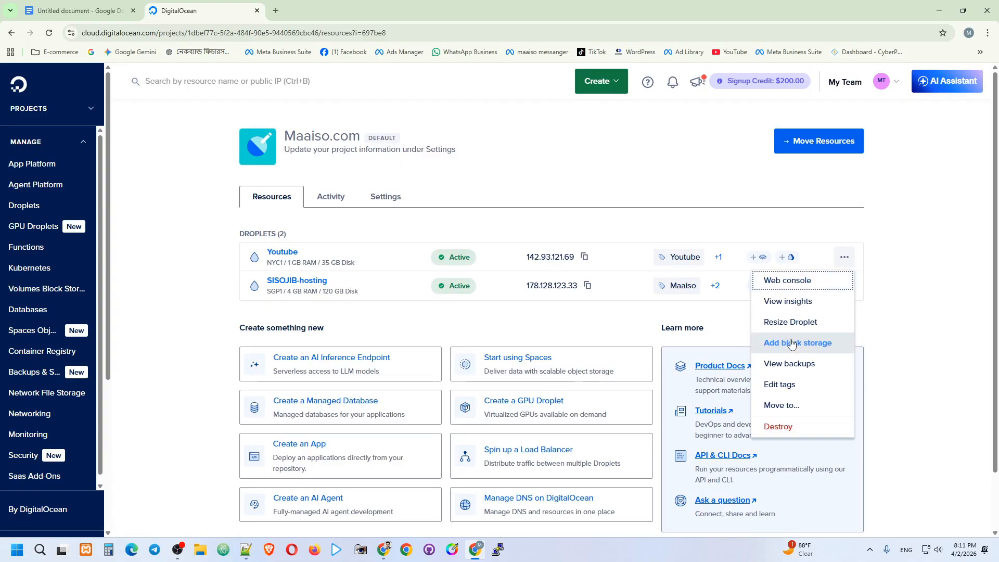
click(786, 427)
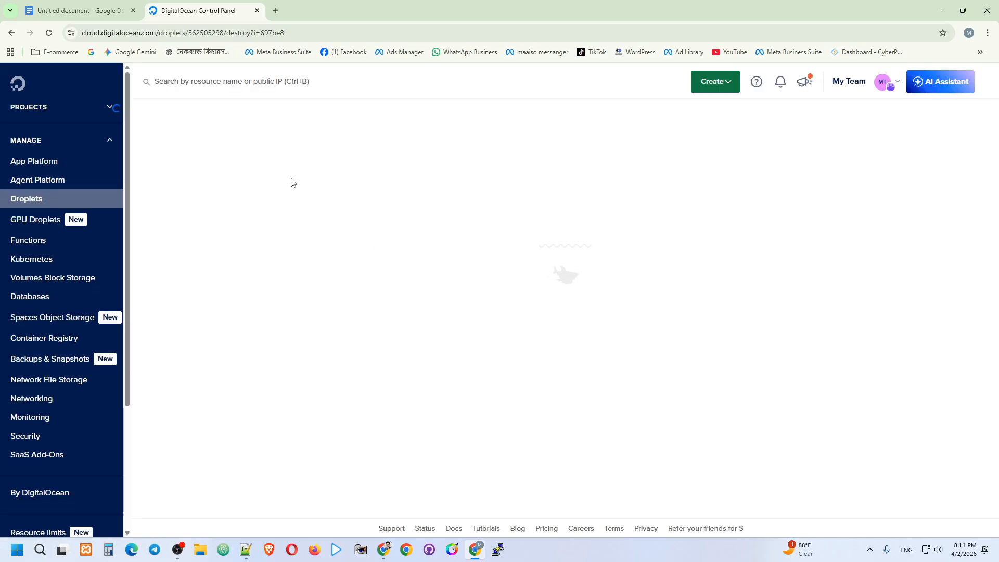
Destroy the Youtube droplet by pasting its name 'Youtube' into the confirmation field.
right_click(10, 82)
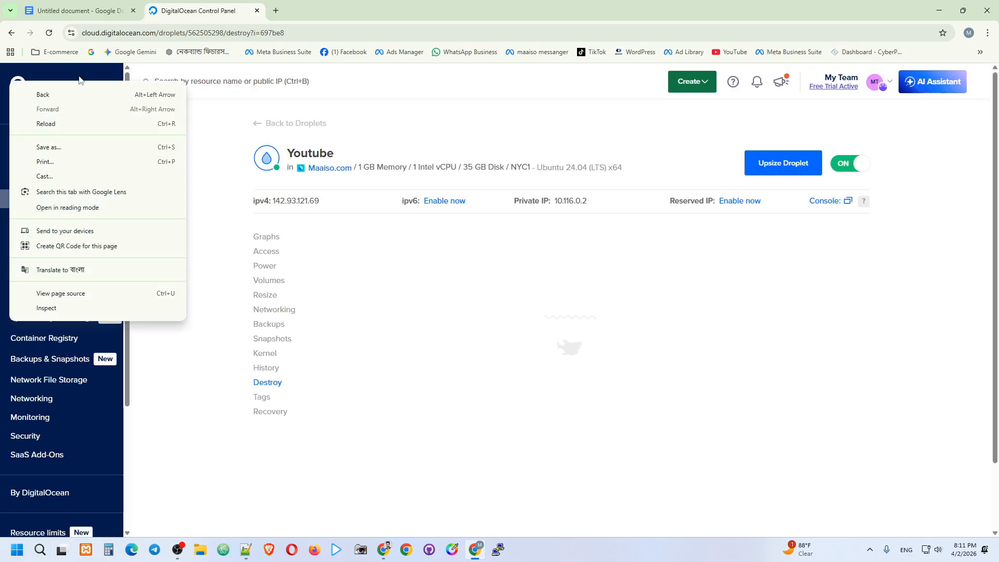
click(349, 118)
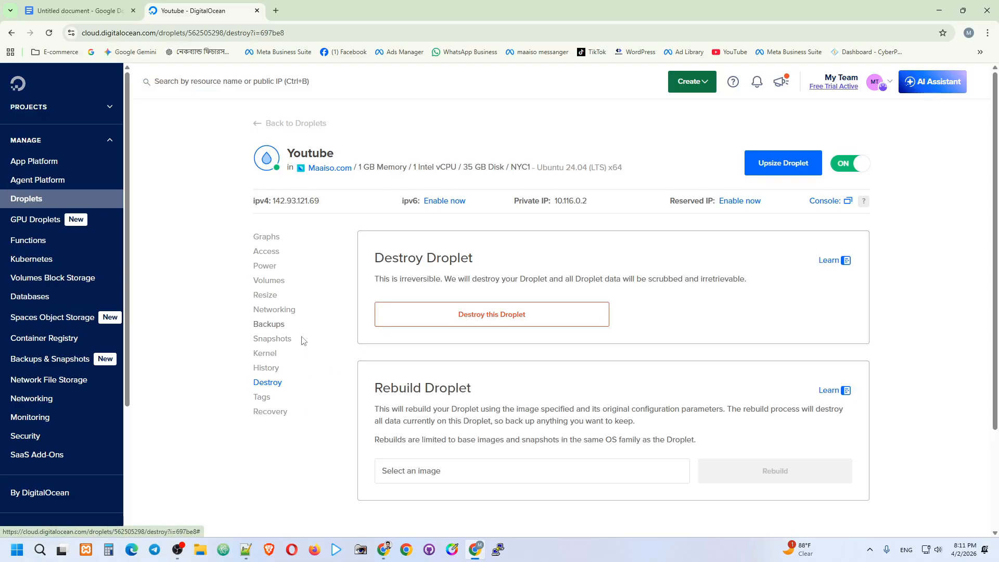
right_click(451, 312)
click(413, 318)
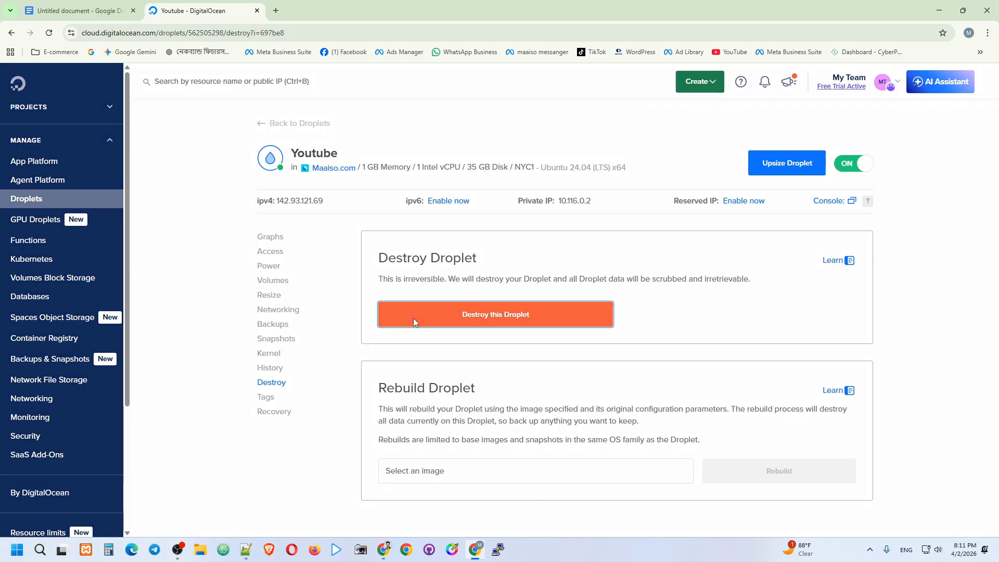
click(413, 317)
drag(499, 188, 321, 191)
double_click(327, 189)
key(ctrl+c)
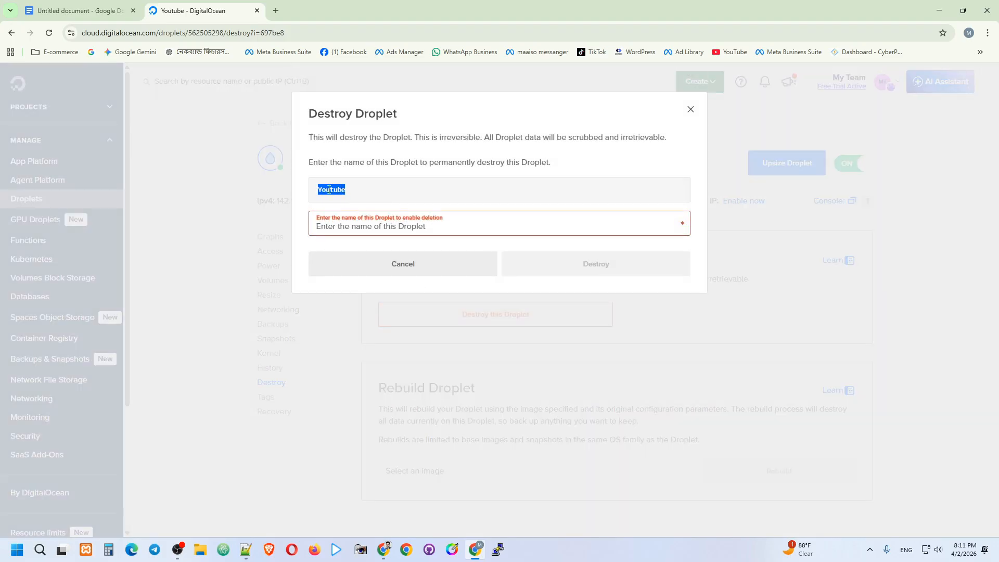
click(366, 226)
key(ctrl+v)
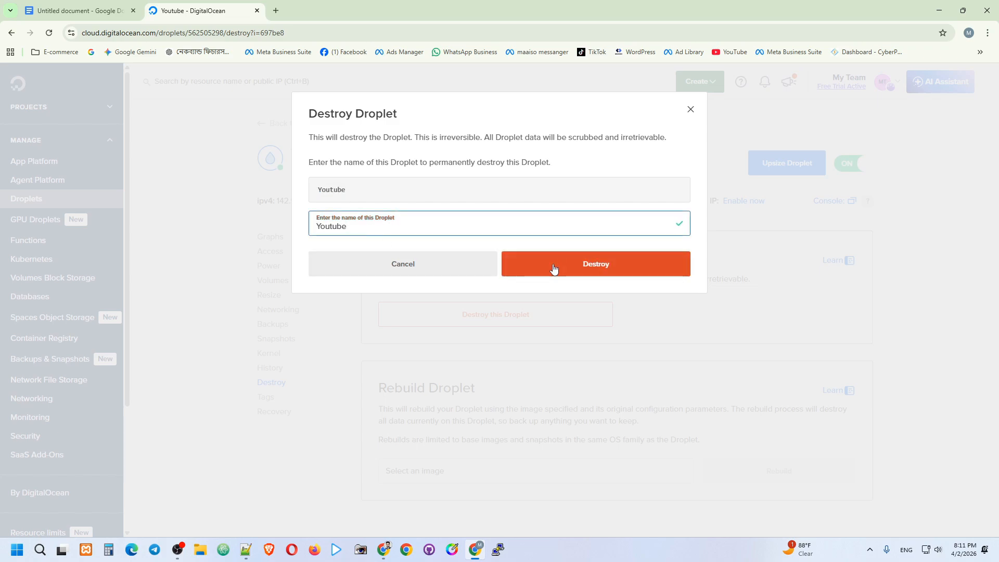
click(553, 269)
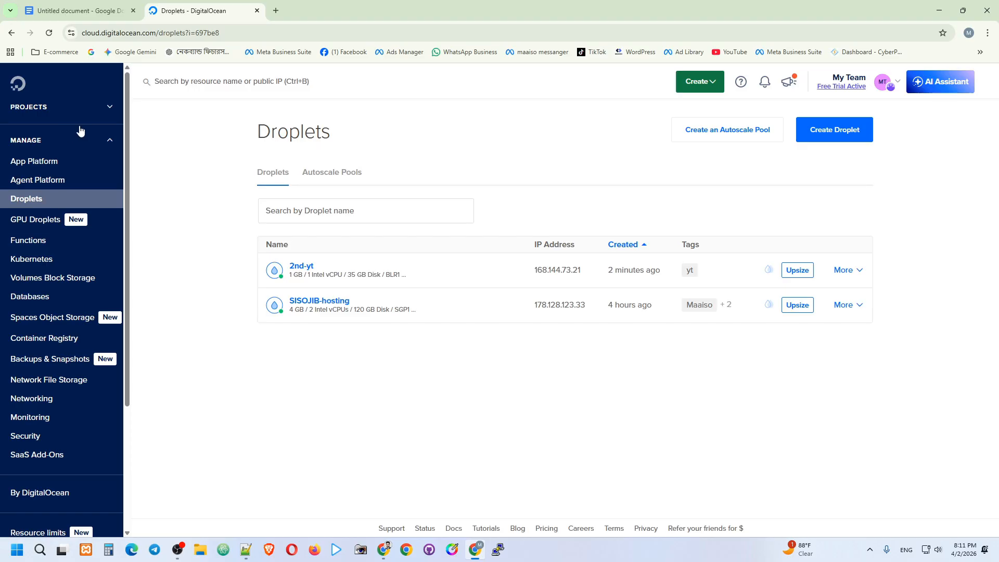
Open Youtube Project and load the 2nd-yt droplet (168.144.73.21, BLR1) in a new tab.
click(116, 107)
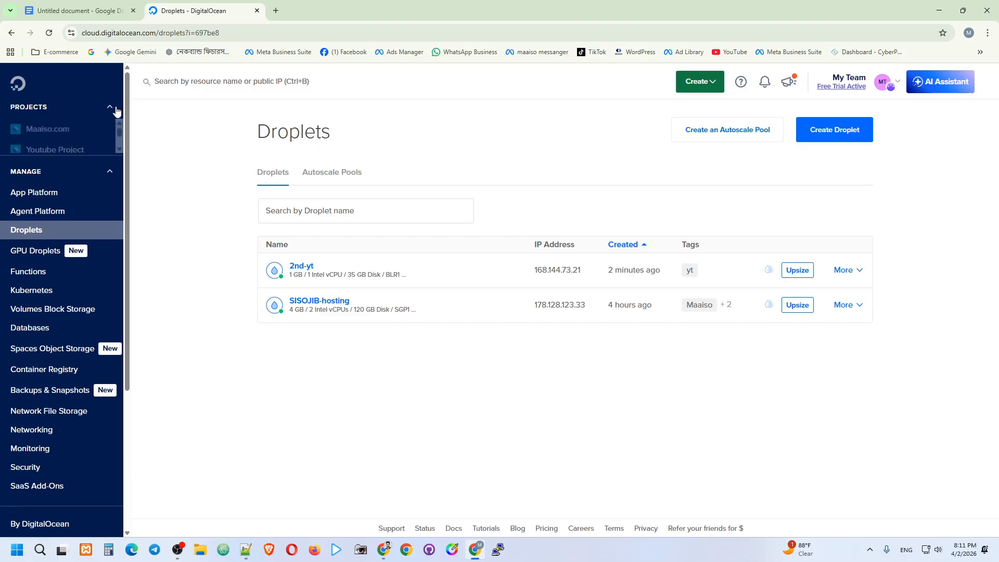
click(85, 151)
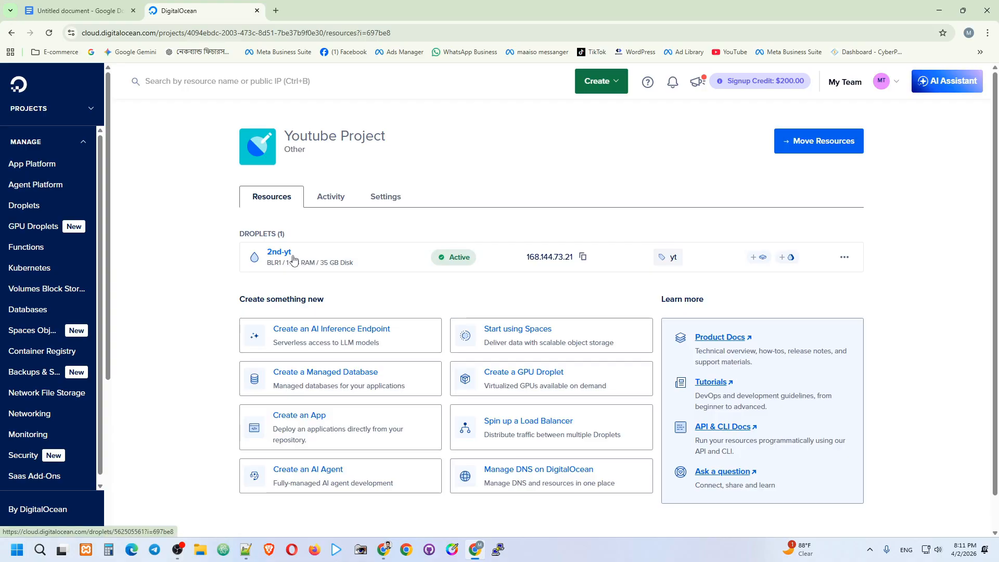
right_click(289, 255)
click(315, 263)
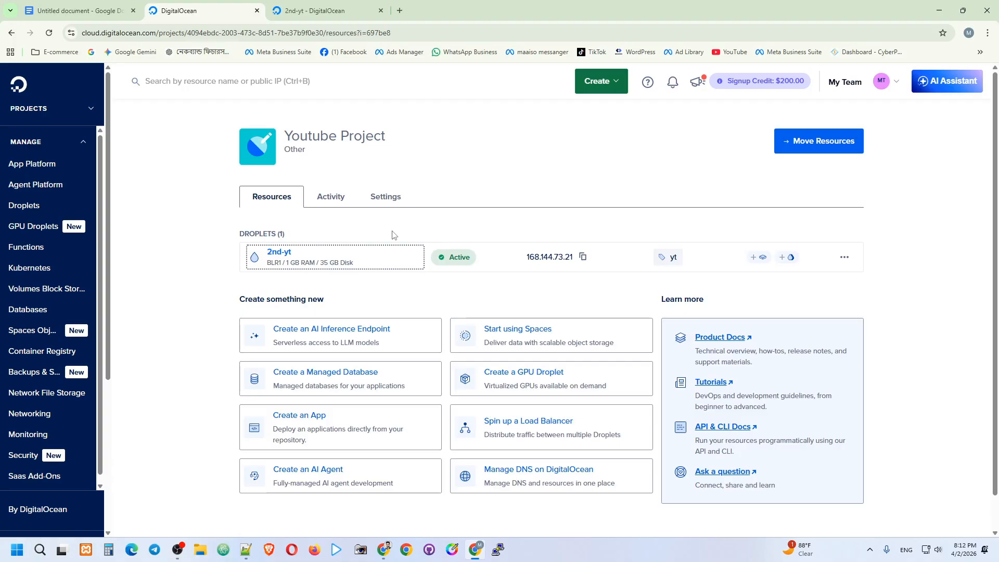
scroll(560, 302, down, 1)
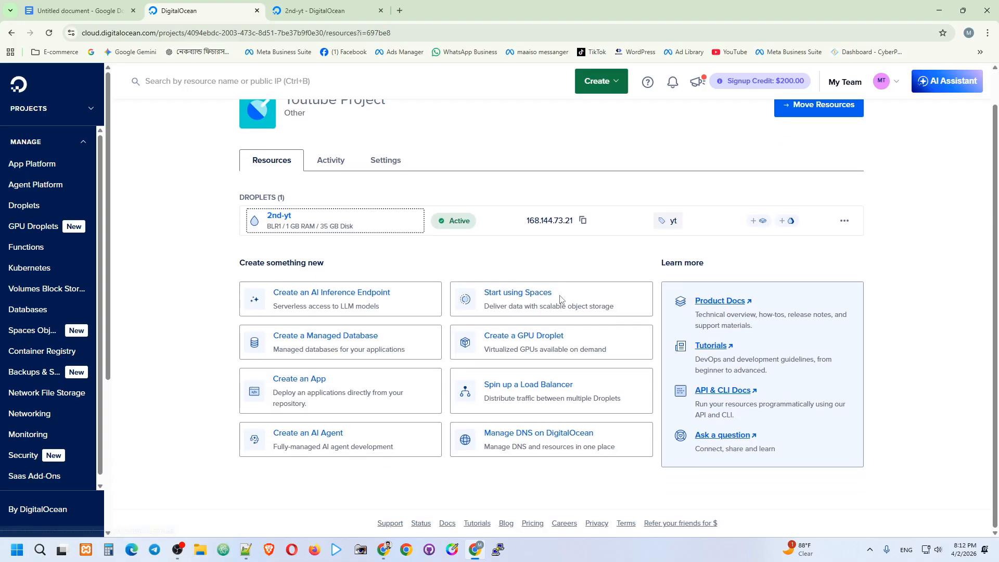
scroll(560, 303, up, 1)
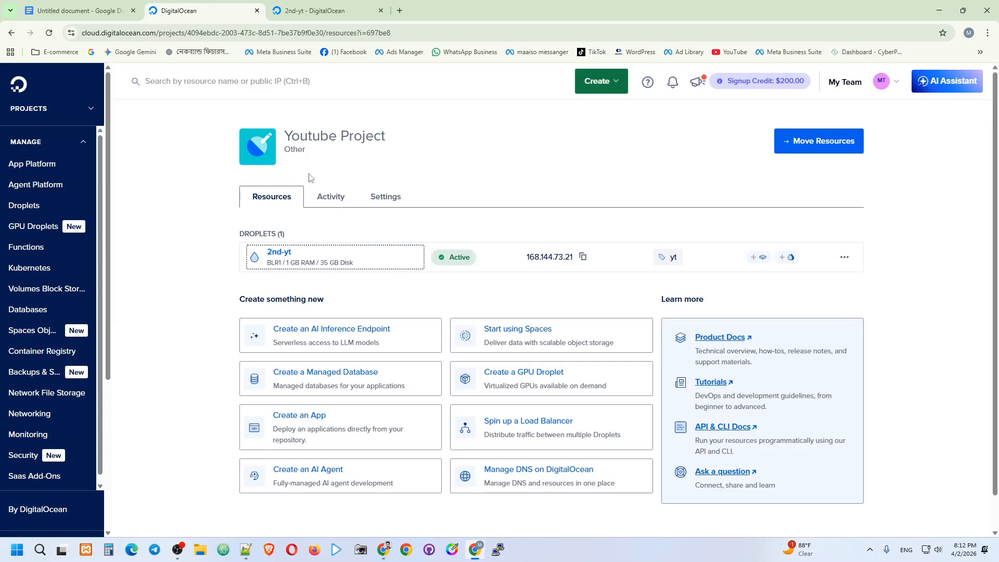
Switch to the 2nd-yt droplet's tab and scroll through its overview.
click(321, 15)
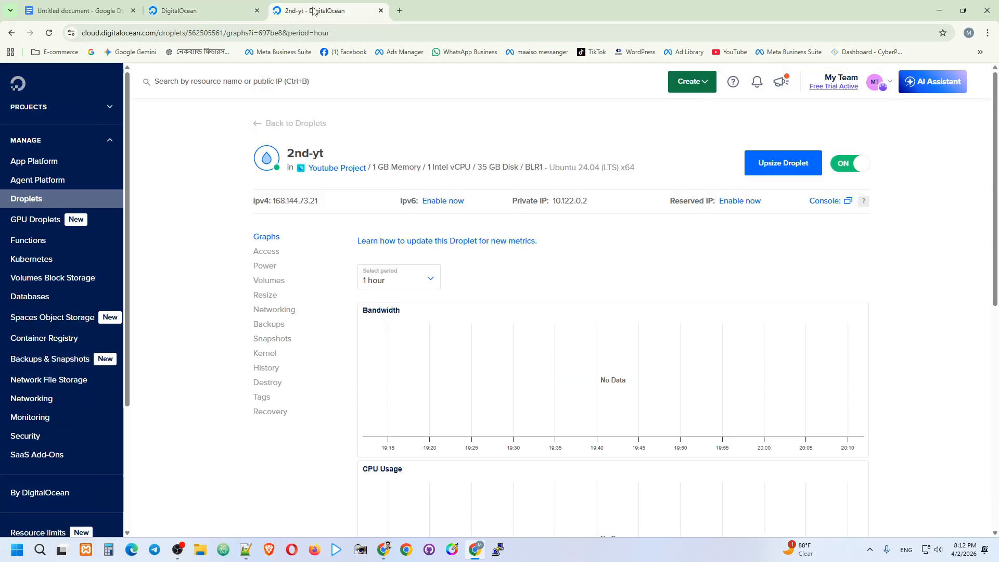
click(180, 5)
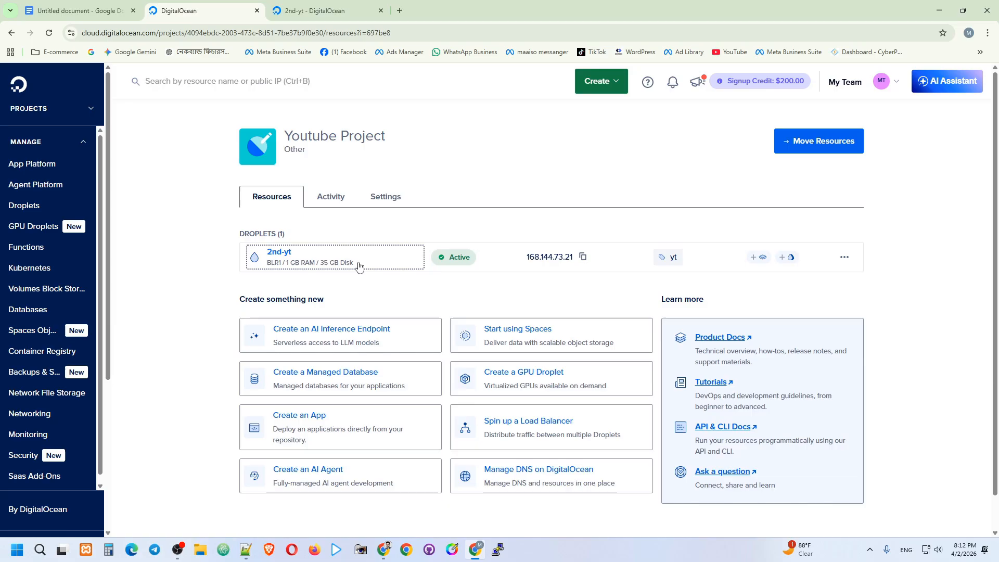
click(312, 10)
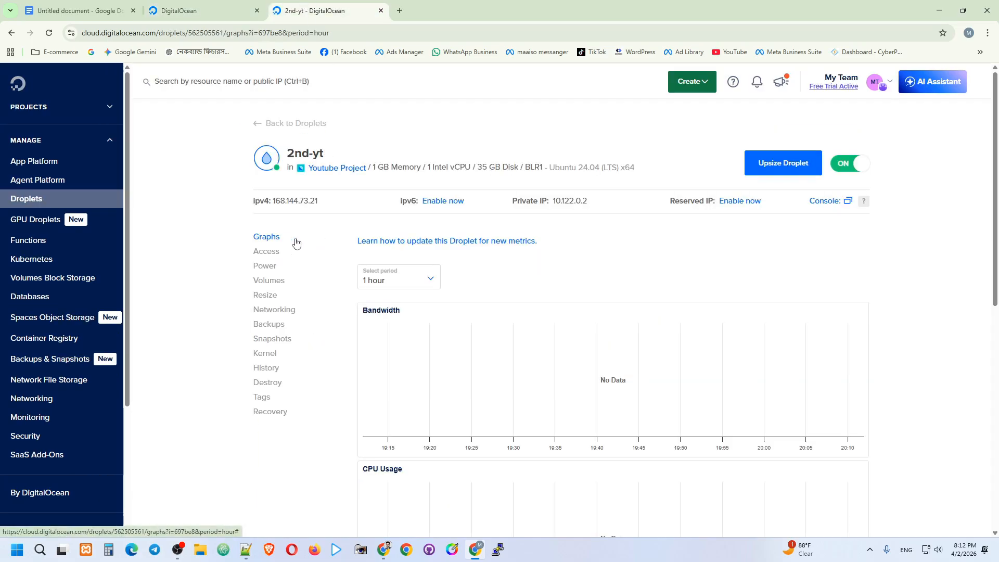
scroll(355, 252, down, 2)
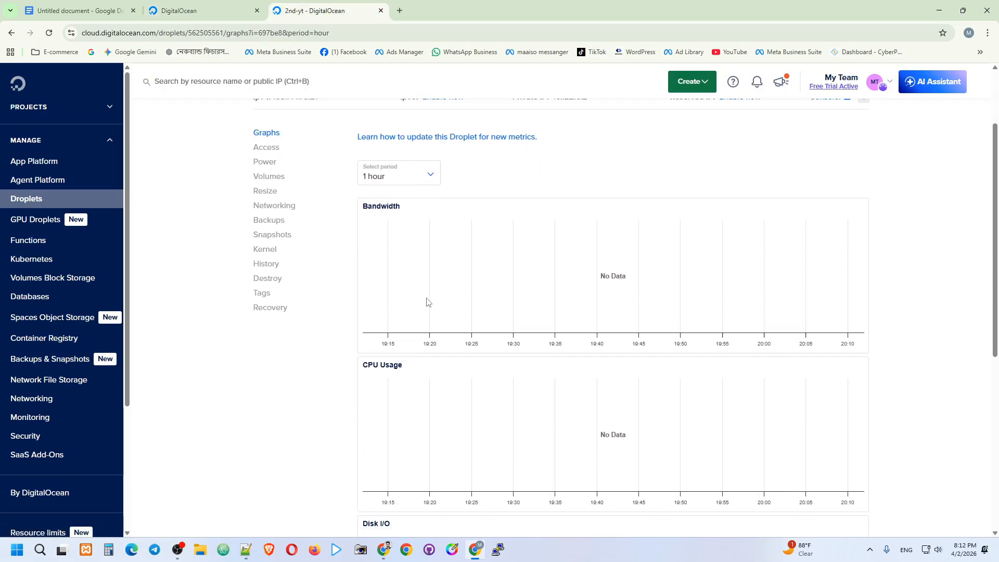
scroll(432, 341, down, 6)
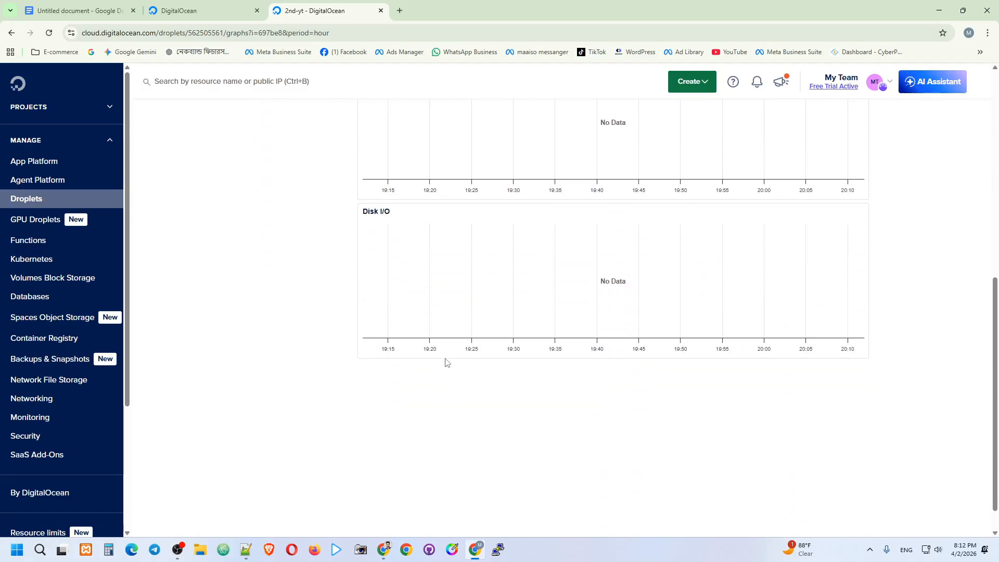
scroll(446, 361, up, 5)
scroll(446, 356, up, 2)
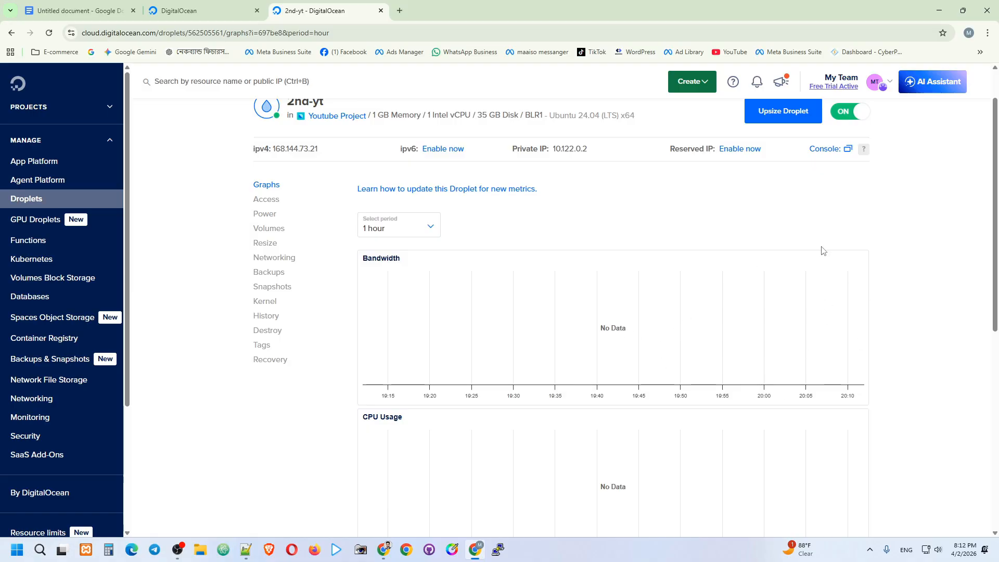
Review the droplet's Access page on reset root password and recovery console, then open Power.
click(270, 205)
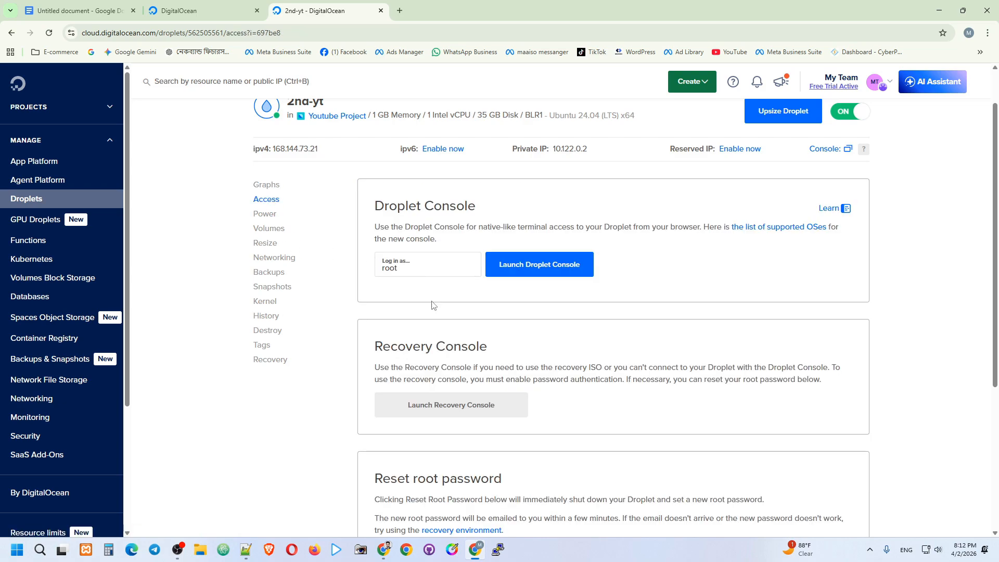
scroll(435, 305, down, 2)
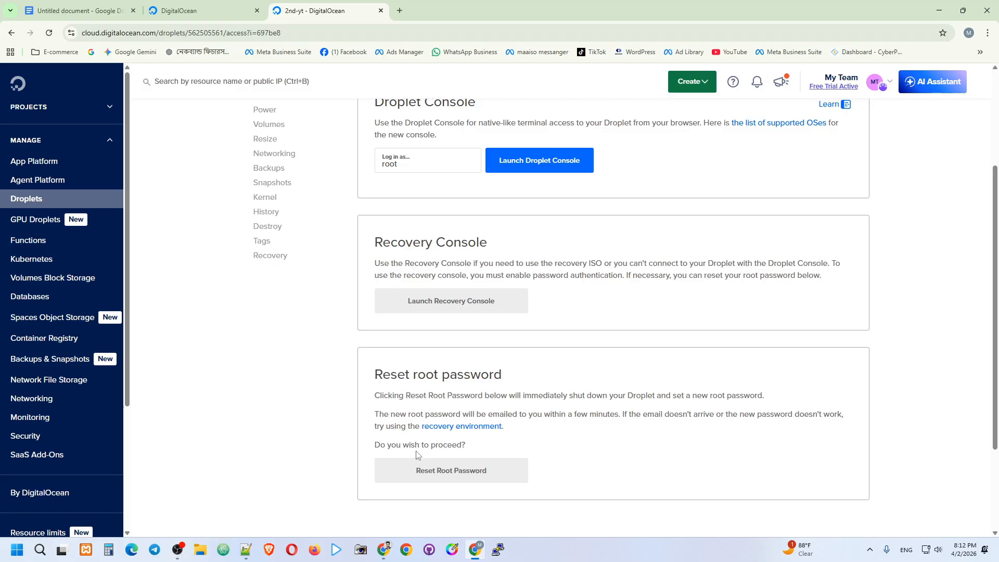
drag(517, 385, 417, 376)
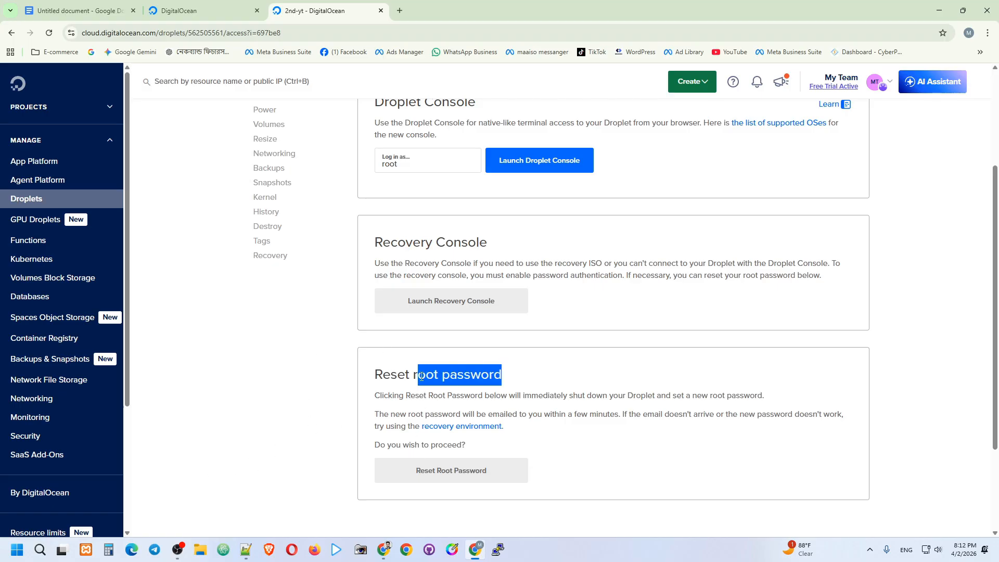
click(458, 375)
scroll(451, 352, up, 1)
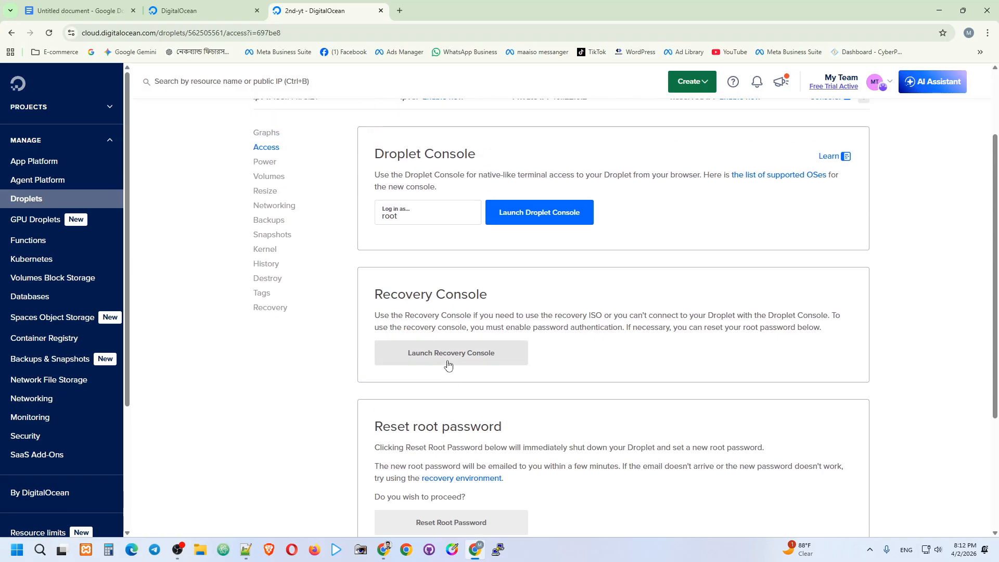
drag(384, 320, 441, 315)
click(440, 315)
scroll(440, 315, up, 3)
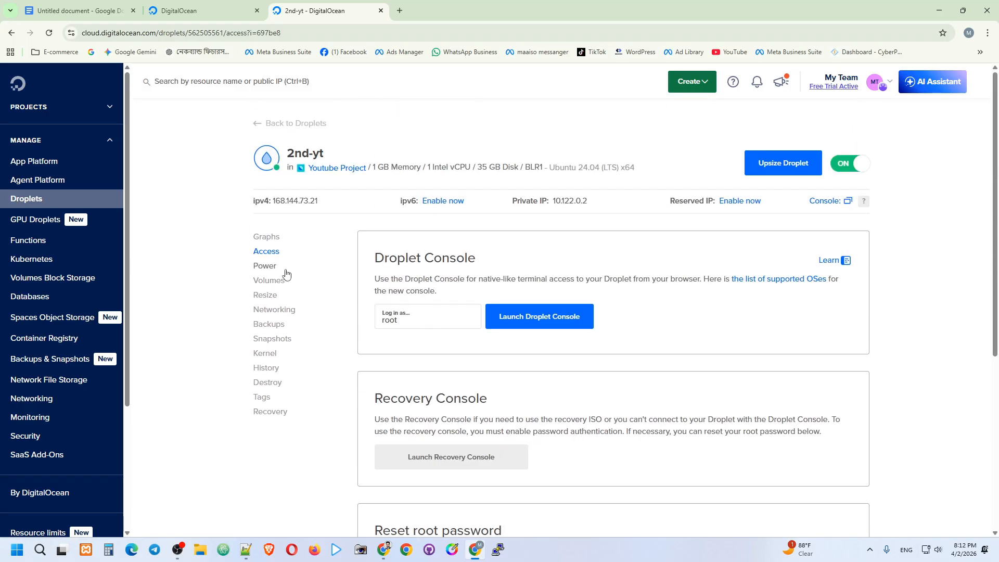
click(266, 267)
Start turning off the 2nd-yt droplet but dismiss the confirmation so it stays on.
scroll(468, 303, down, 1)
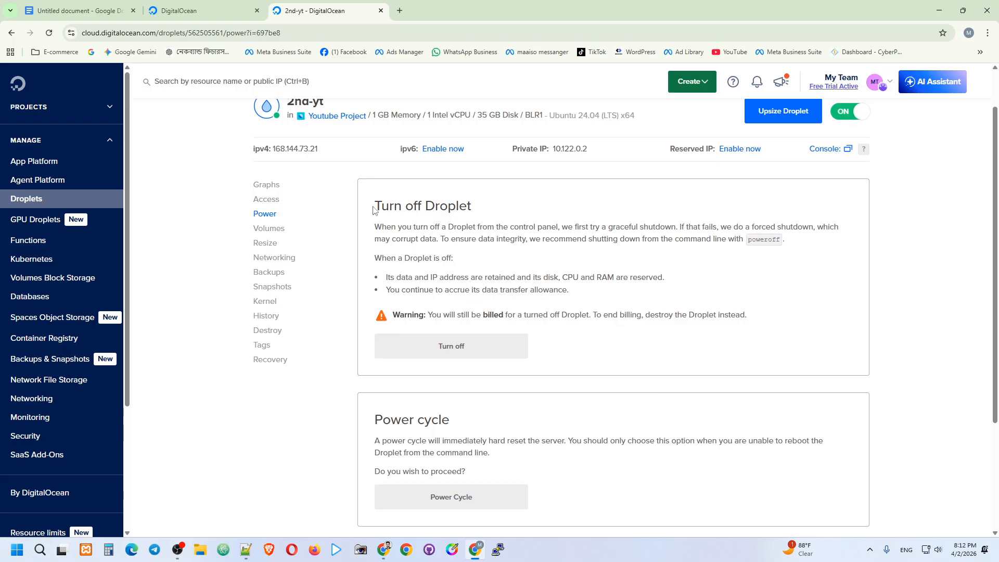
drag(372, 210, 481, 210)
click(481, 210)
scroll(685, 224, up, 1)
click(854, 166)
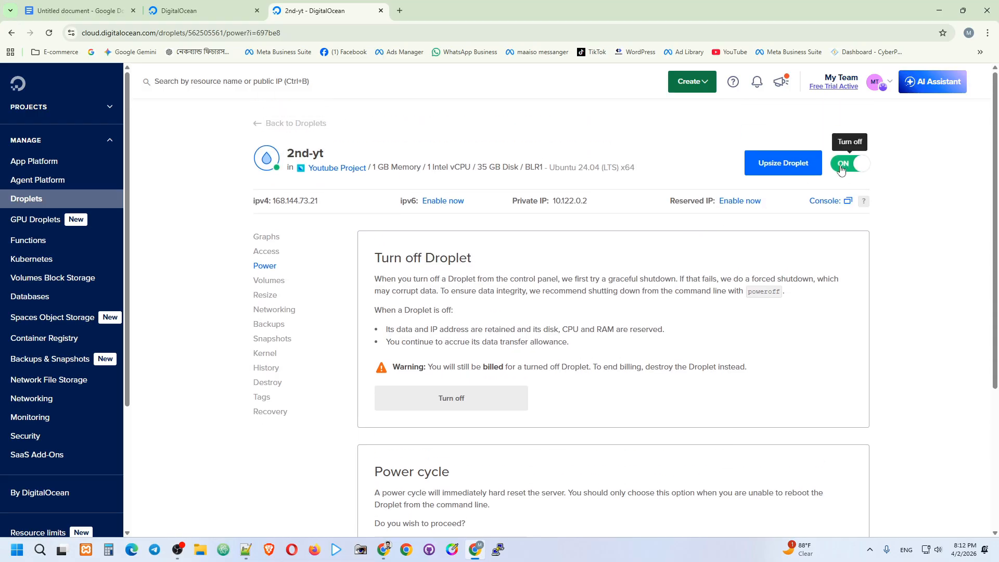
click(691, 110)
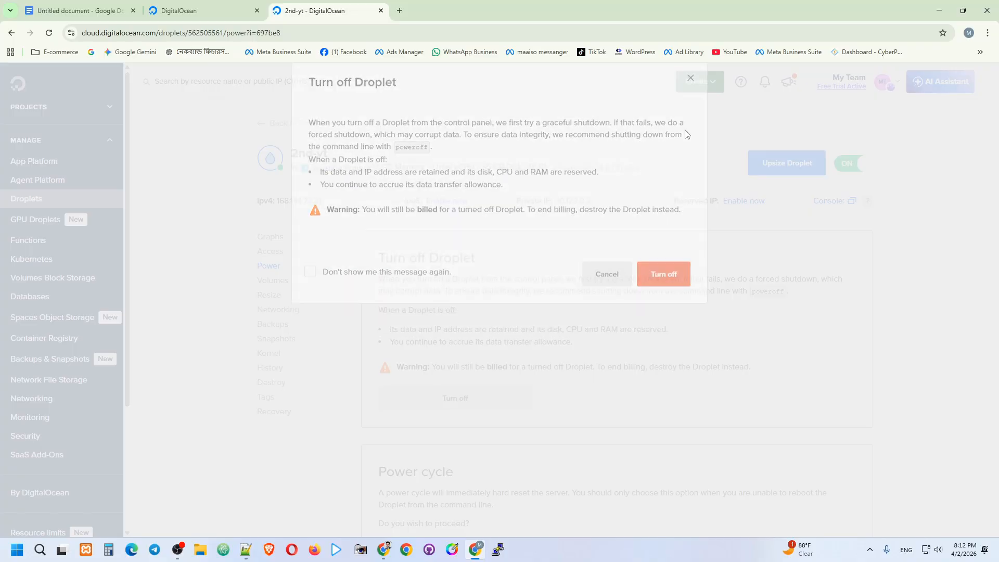
Open the droplet's Volumes page, which shows no attached block storage.
scroll(457, 375, down, 2)
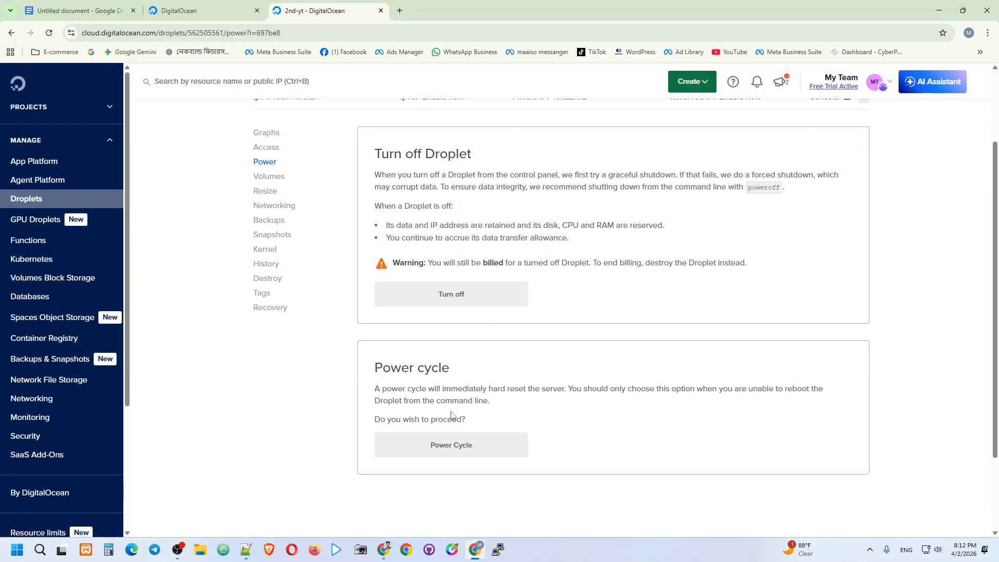
scroll(450, 398, up, 1)
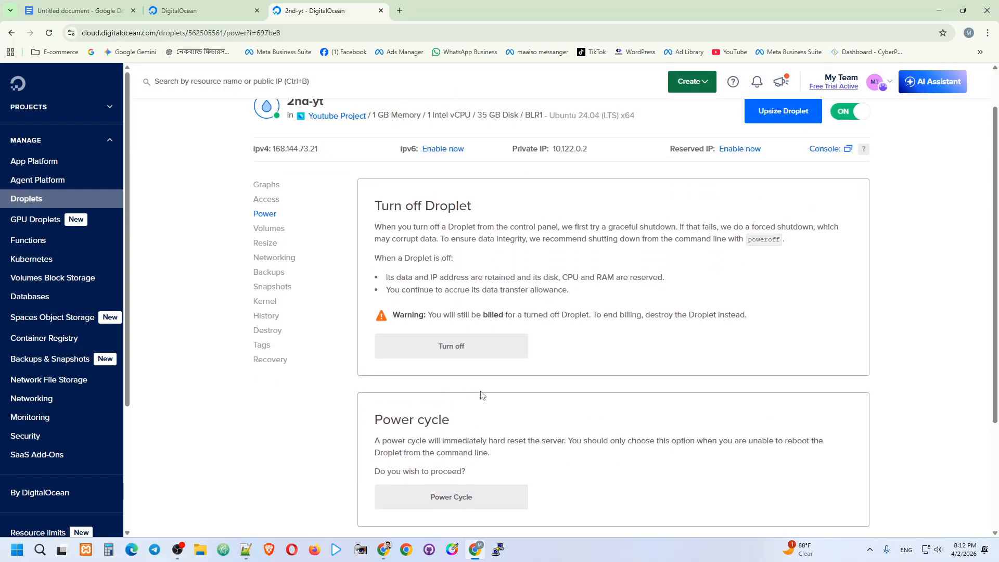
click(277, 229)
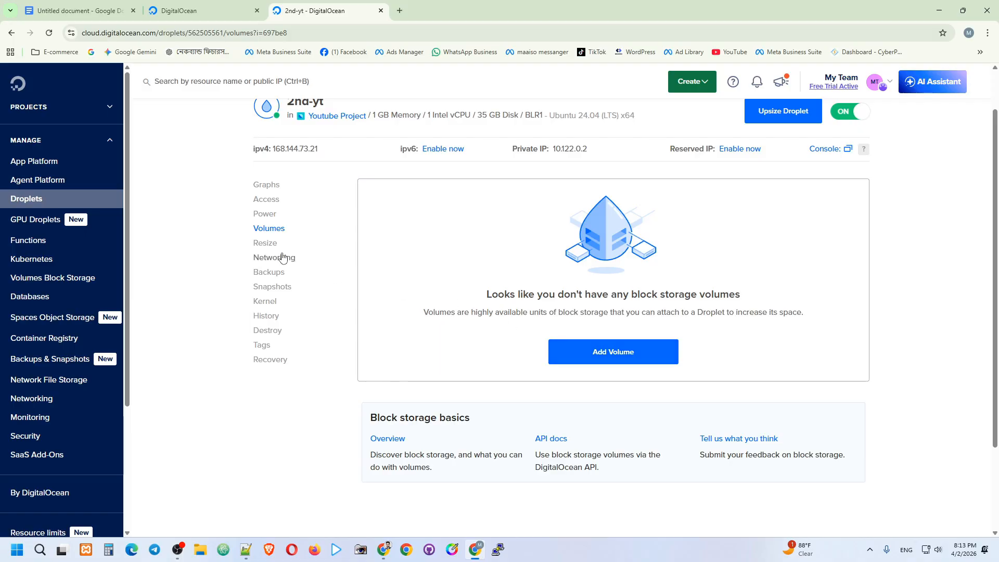
In the droplet's Resize options, select the $12/mo Basic Regular 2 GB plan.
click(274, 244)
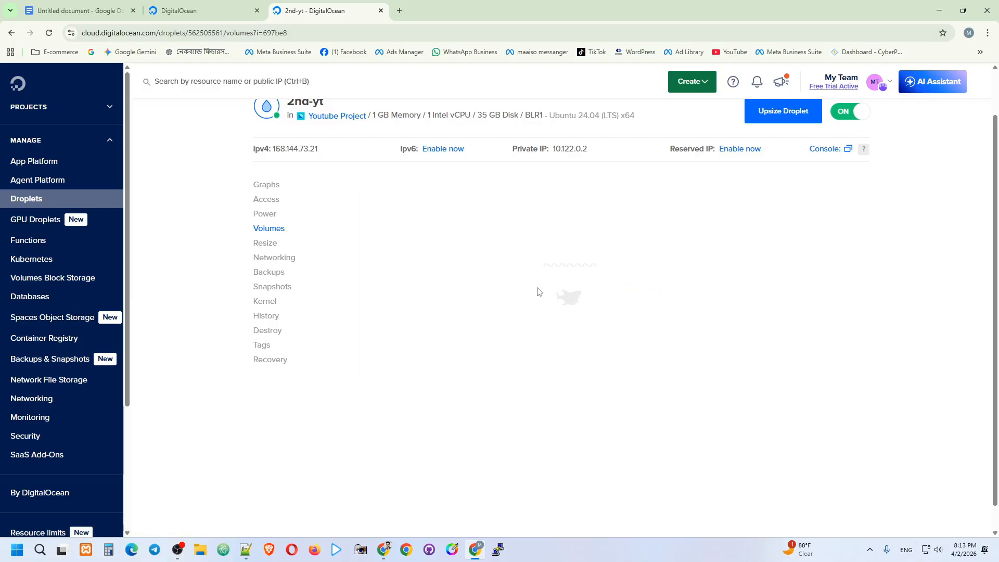
scroll(640, 316, down, 1)
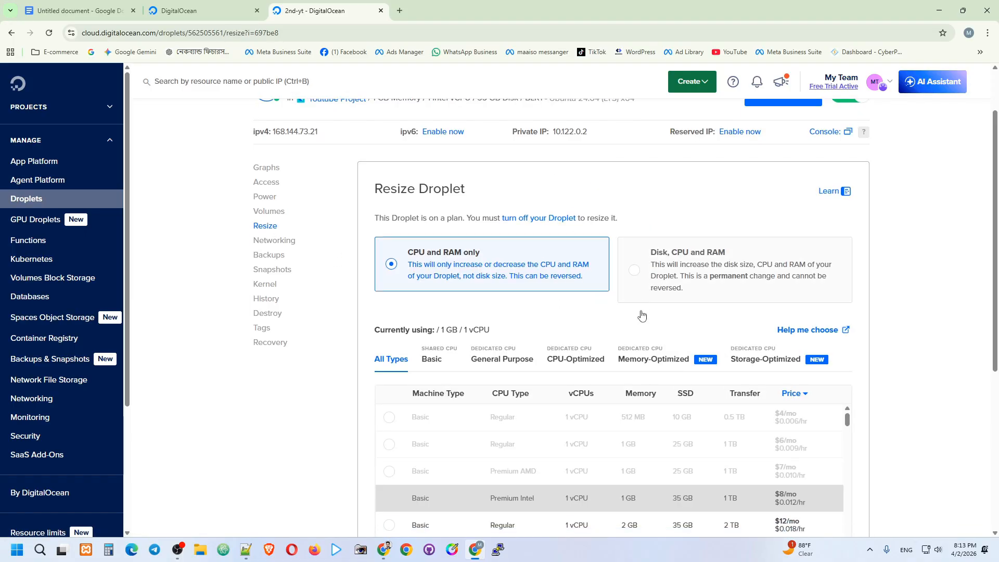
scroll(703, 403, down, 1)
scroll(704, 404, up, 1)
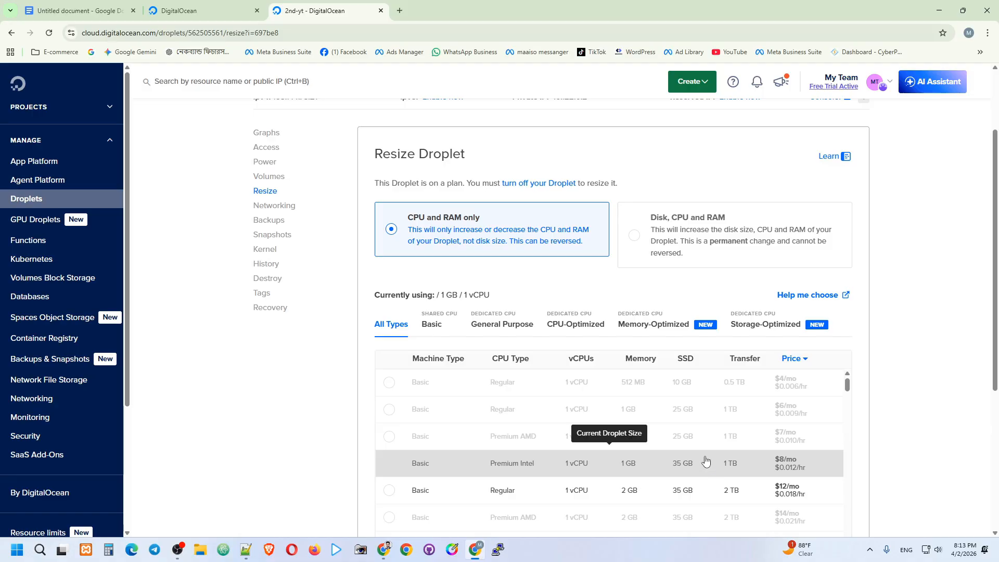
scroll(889, 357, down, 1)
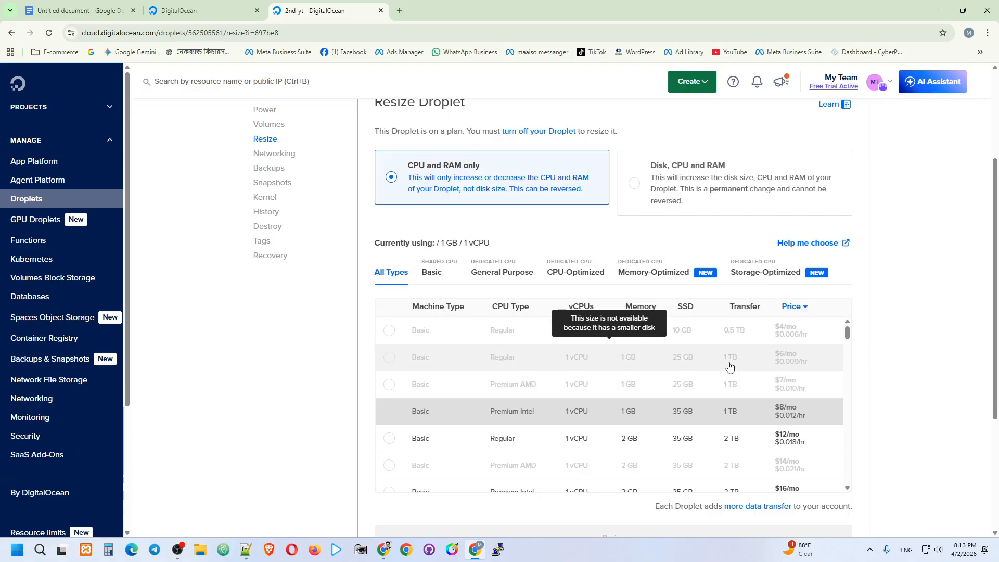
click(553, 439)
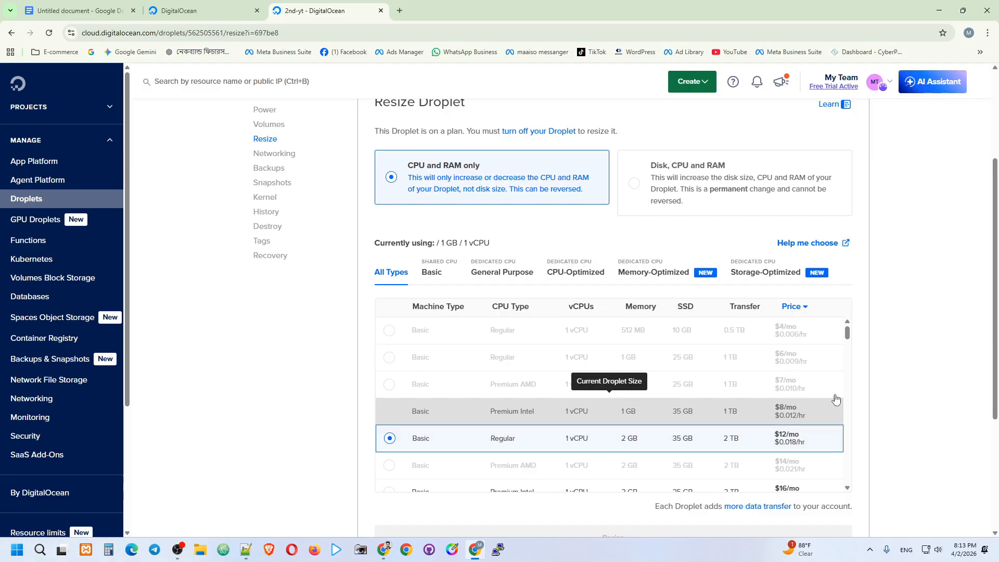
Scroll through the resize plans listed above the current 1 GB / 1 vCPU size.
scroll(822, 353, down, 2)
scroll(822, 353, down, 2)
scroll(796, 344, up, 5)
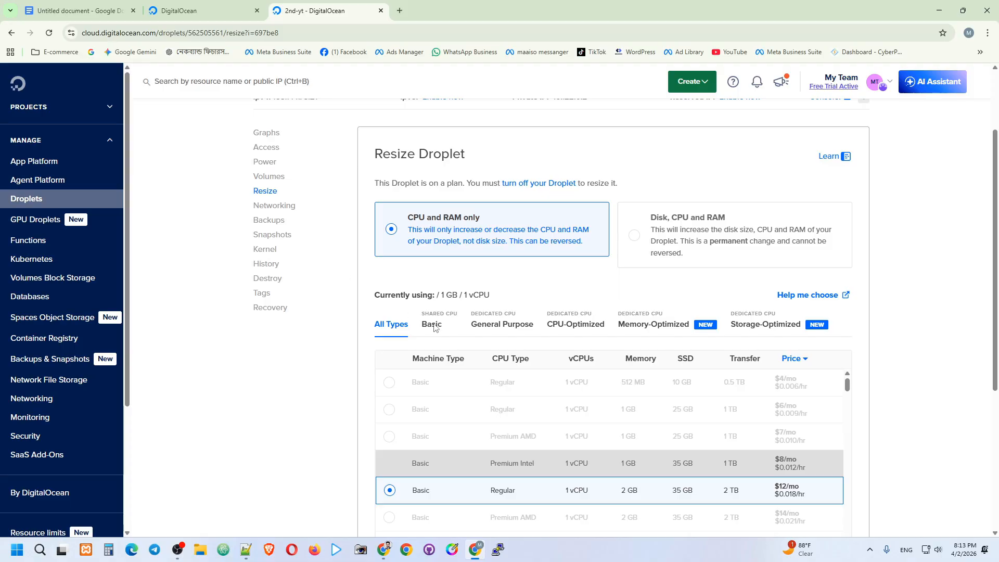
scroll(564, 370, down, 1)
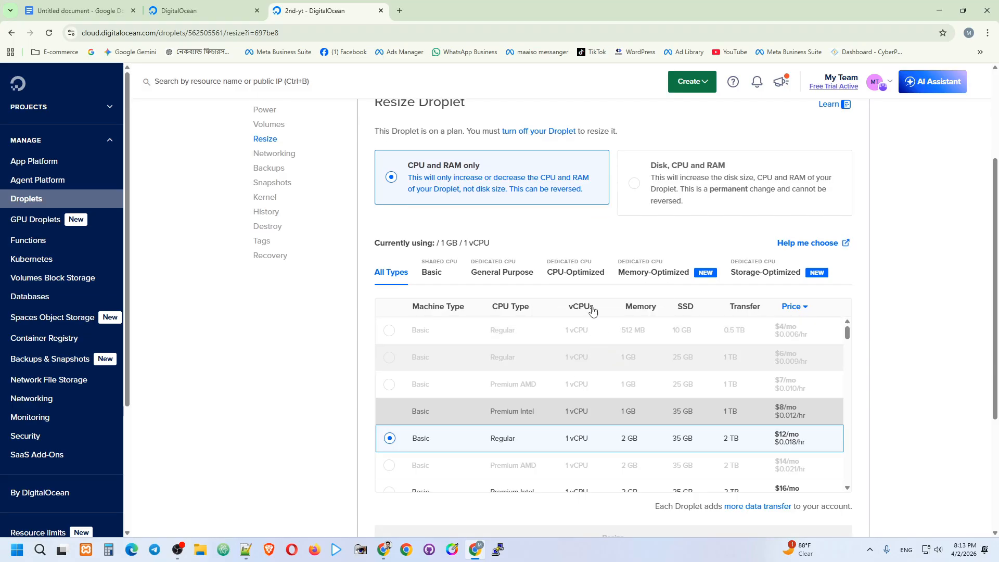
scroll(594, 312, down, 1)
scroll(313, 307, up, 2)
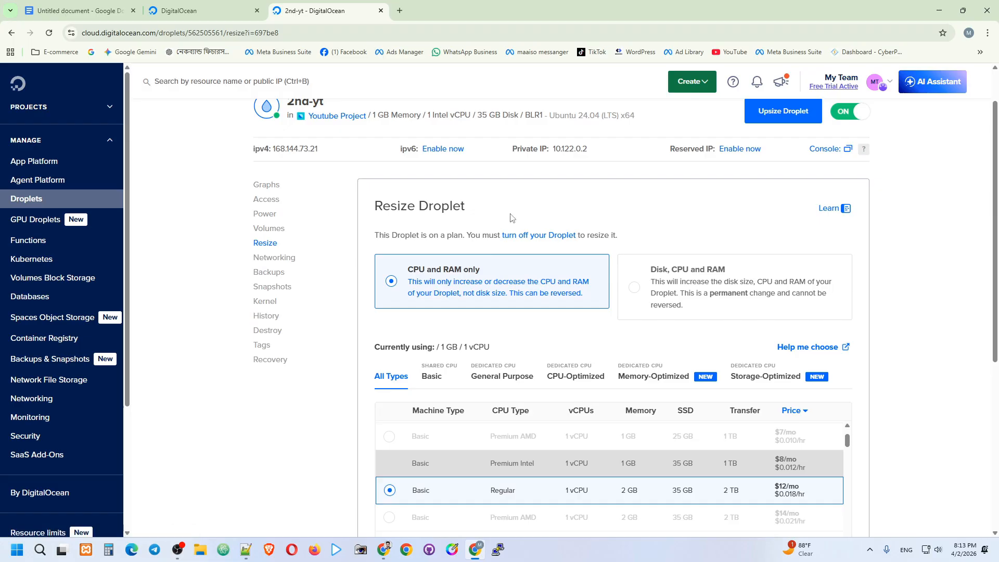
scroll(520, 260, down, 2)
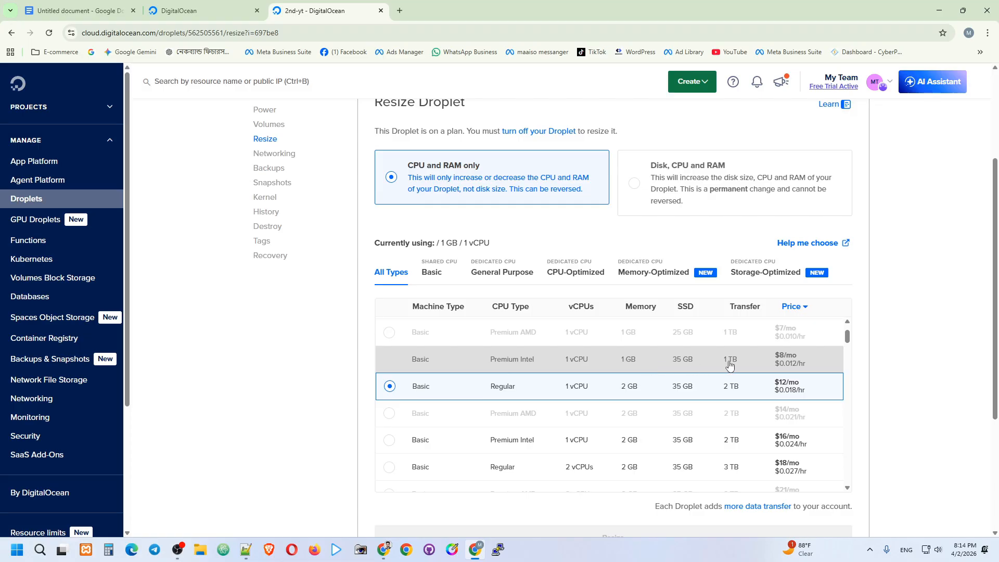
scroll(721, 370, down, 1)
scroll(718, 372, up, 1)
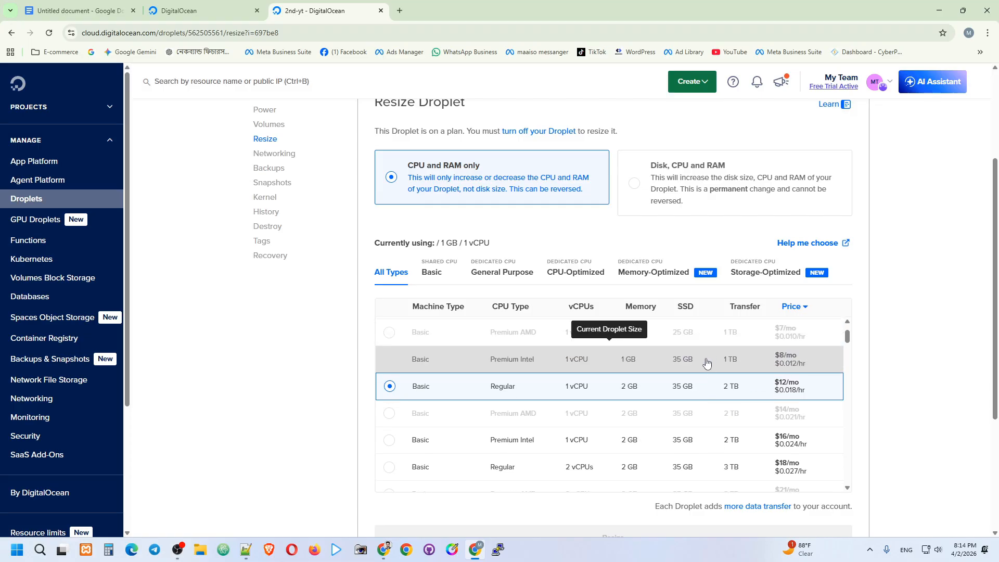
scroll(697, 364, up, 1)
scroll(845, 313, up, 3)
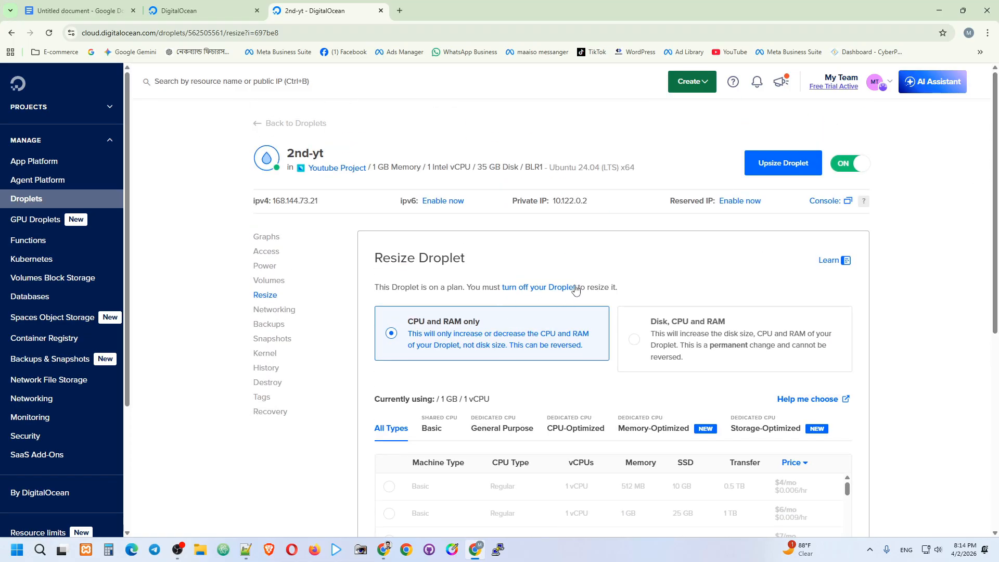
Review the 2nd-yt droplet's networking details.
click(285, 310)
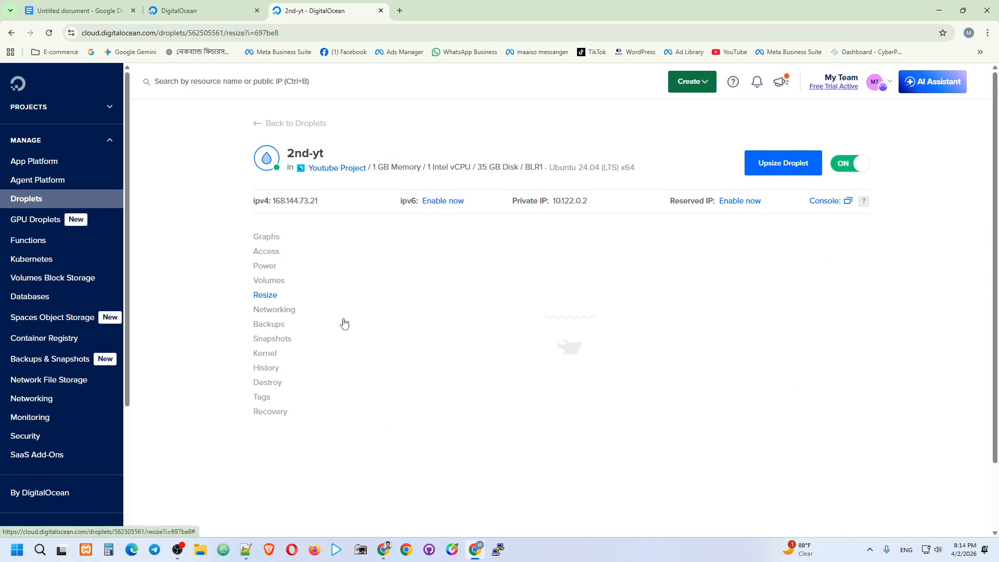
scroll(396, 323, down, 1)
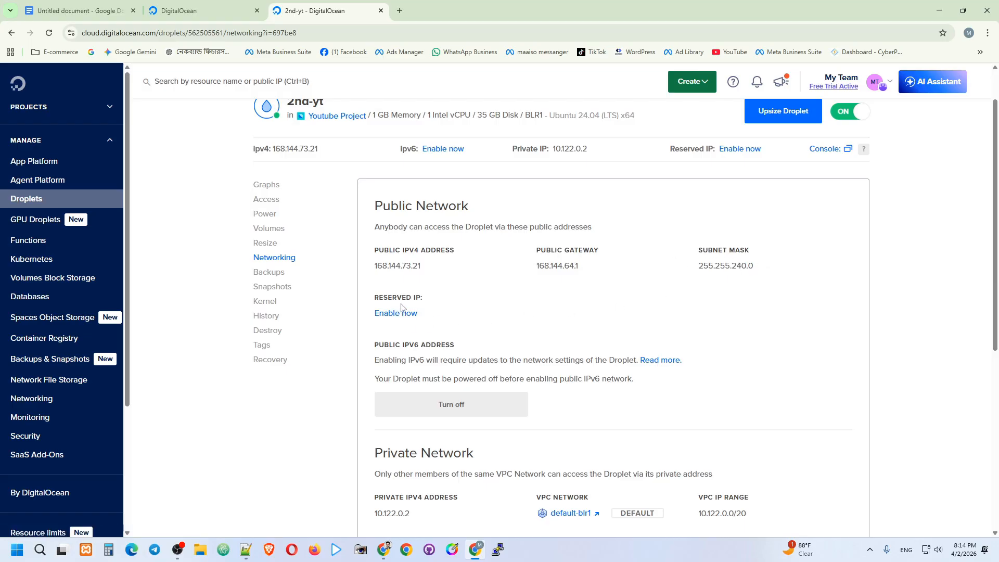
scroll(423, 305, down, 4)
scroll(364, 333, up, 3)
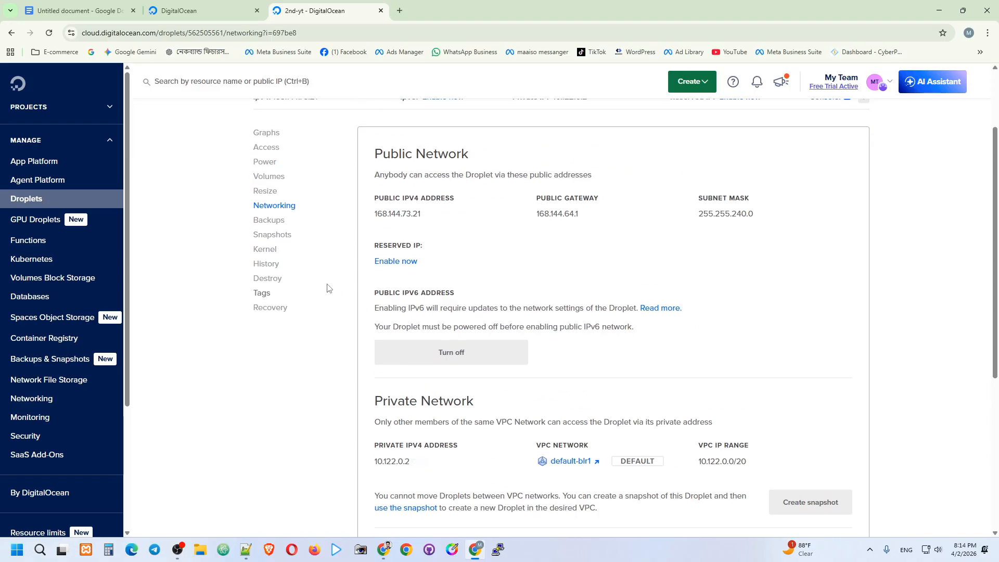
Look through the droplet's Backups and Snapshots pages.
click(269, 220)
click(411, 245)
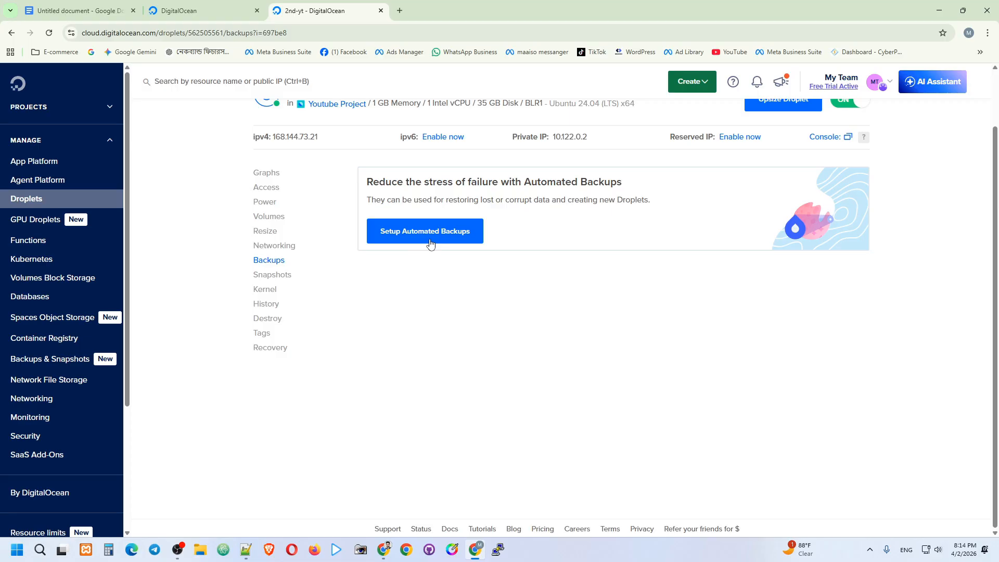
click(430, 240)
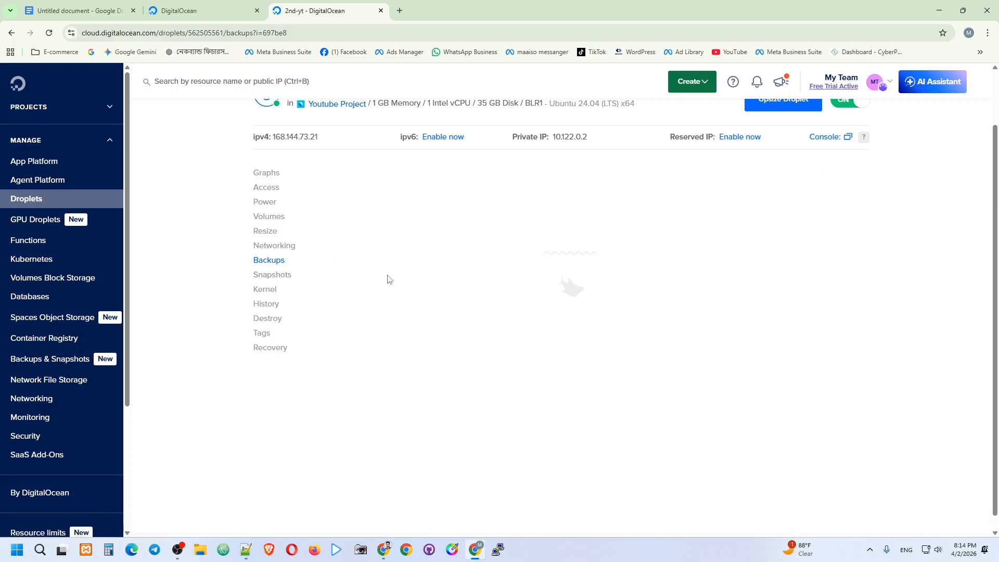
click(320, 279)
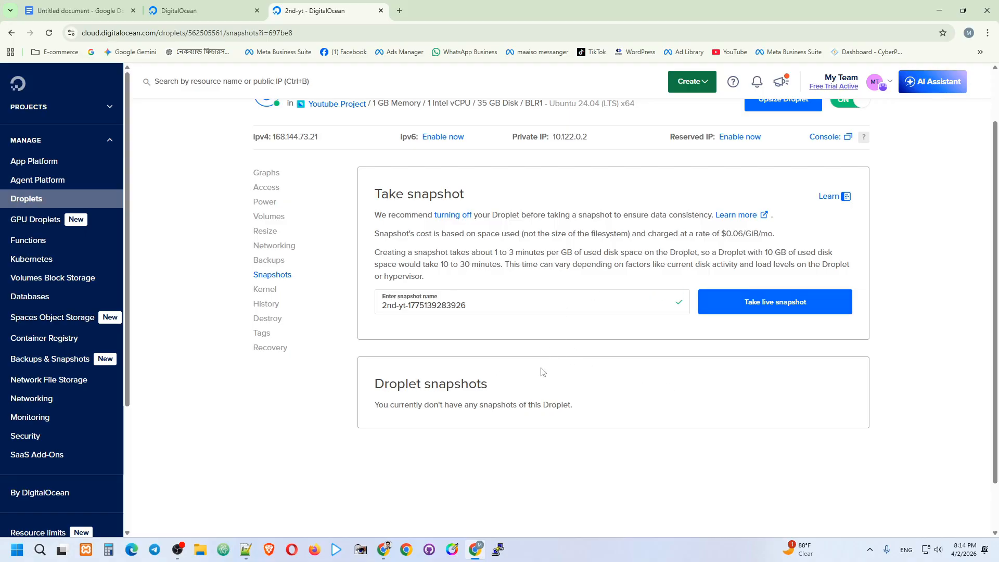
scroll(340, 240, up, 2)
scroll(385, 302, down, 1)
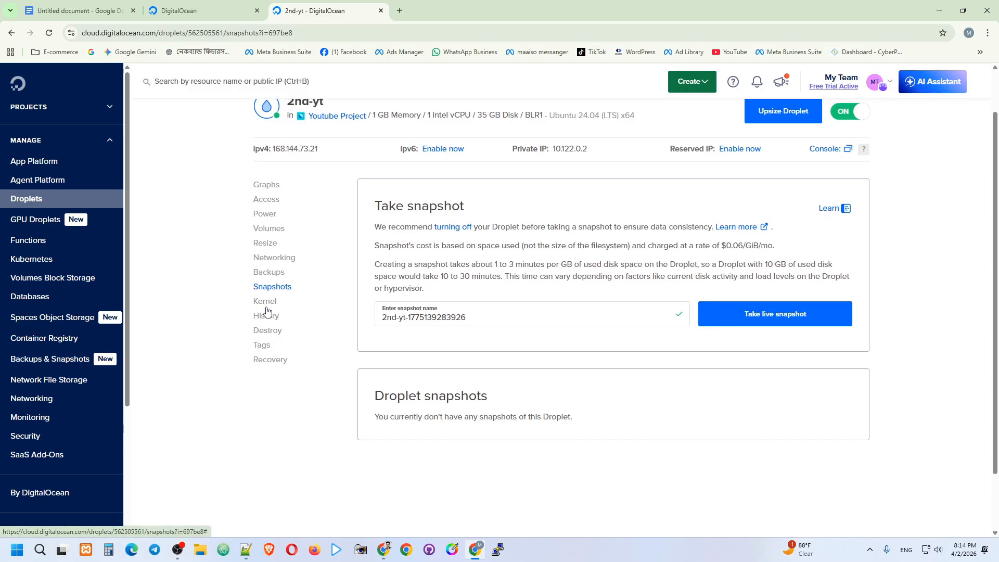
Check the Kernel page, then the History showing a single Create event.
click(260, 302)
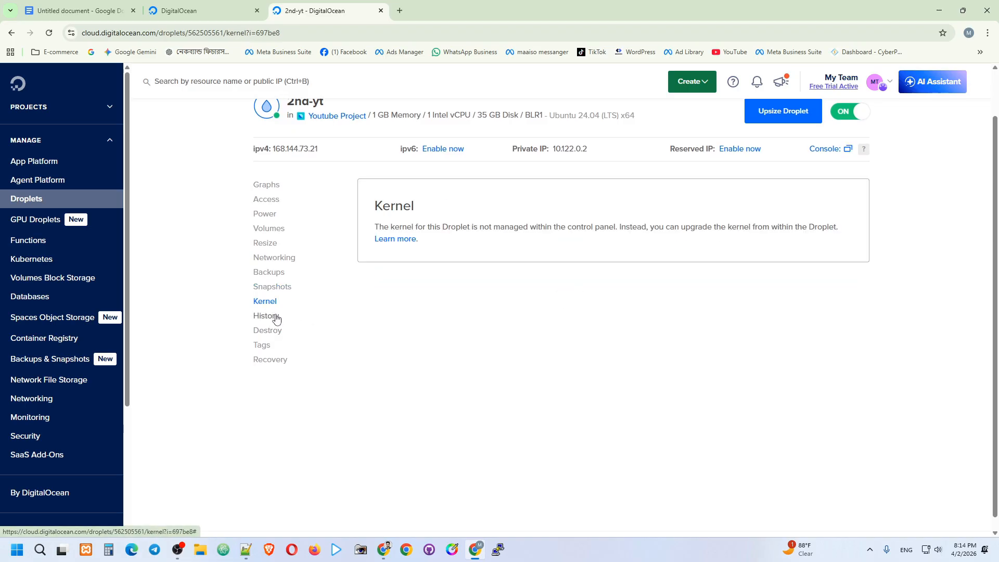
click(270, 317)
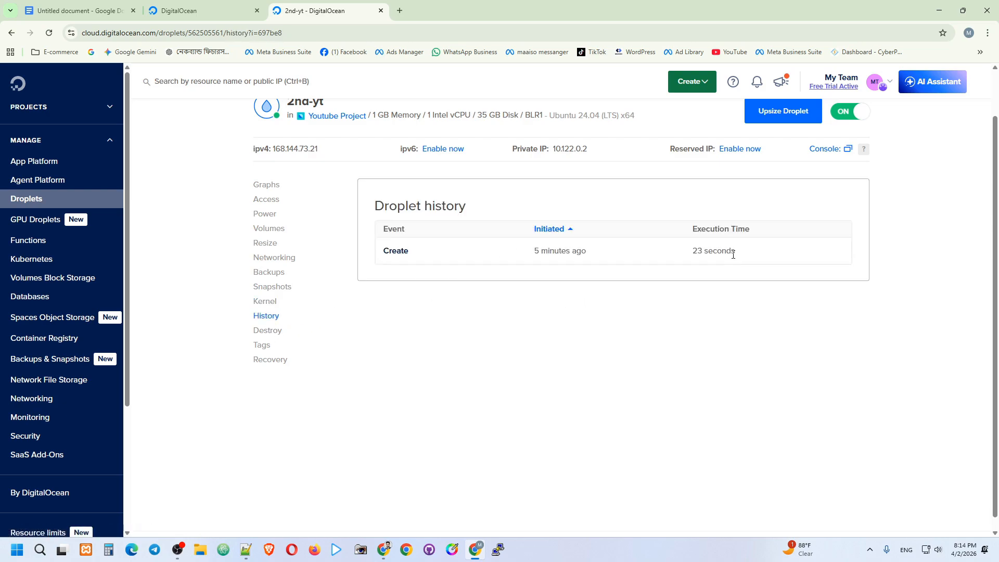
drag(384, 257, 413, 252)
click(432, 254)
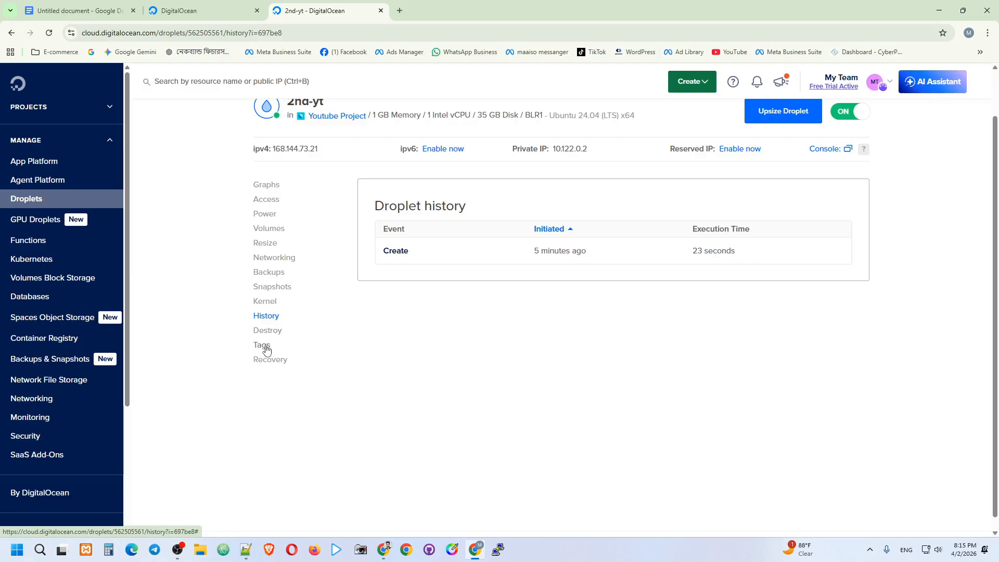
Look at the droplet's Recovery and Tags pages.
click(277, 363)
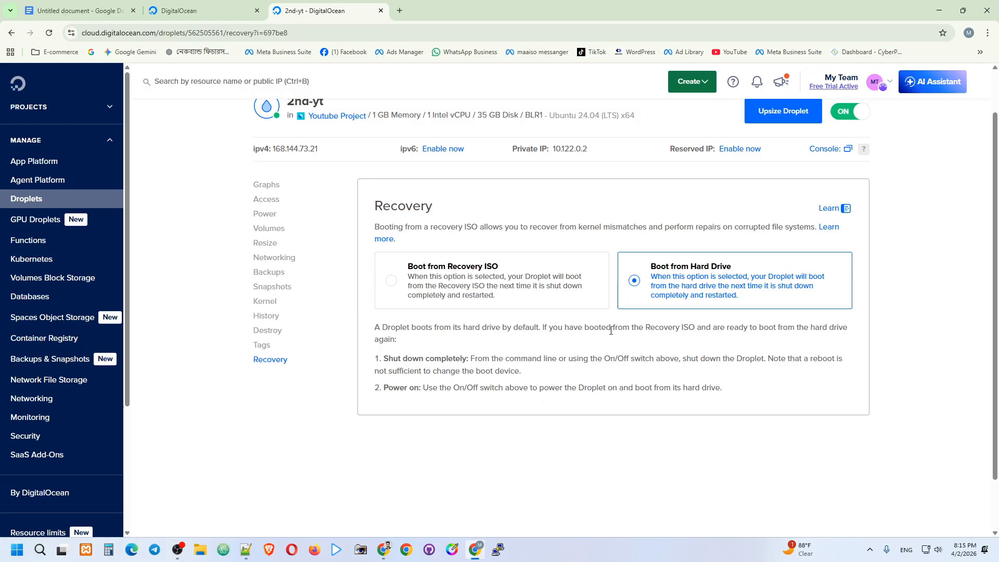
click(263, 346)
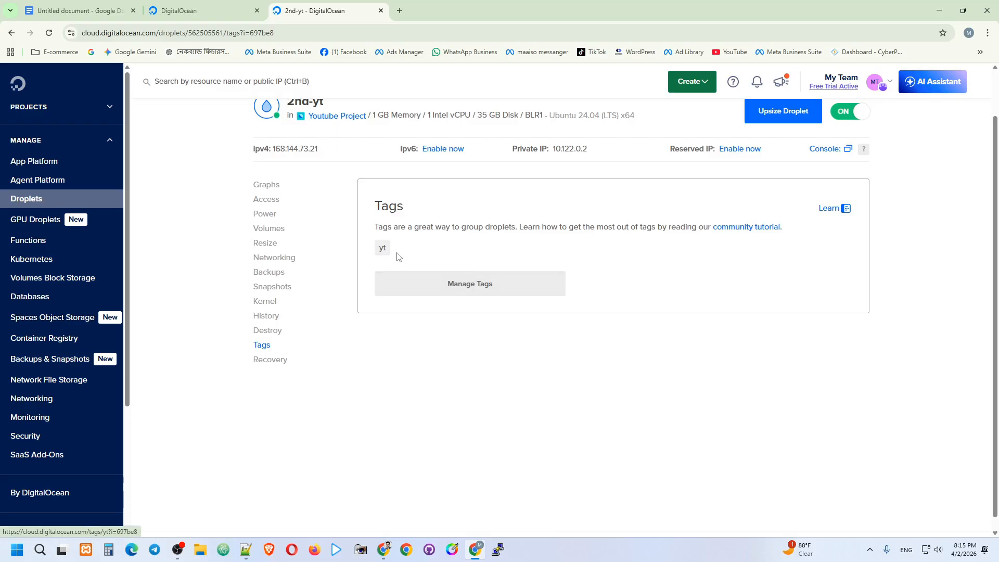
scroll(547, 353, up, 1)
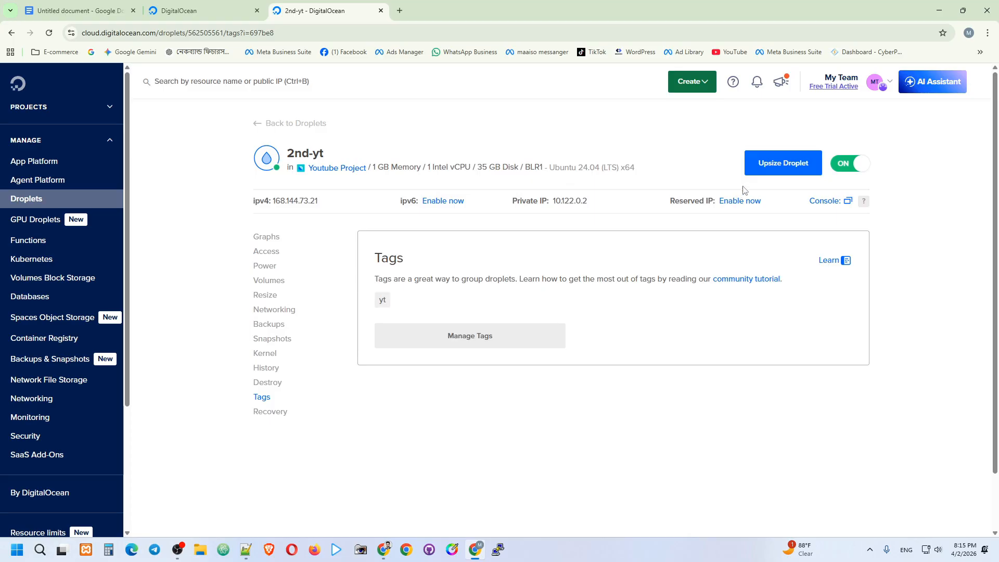
Open the Upsize Droplet resize page, briefly opening and closing the web console.
click(767, 168)
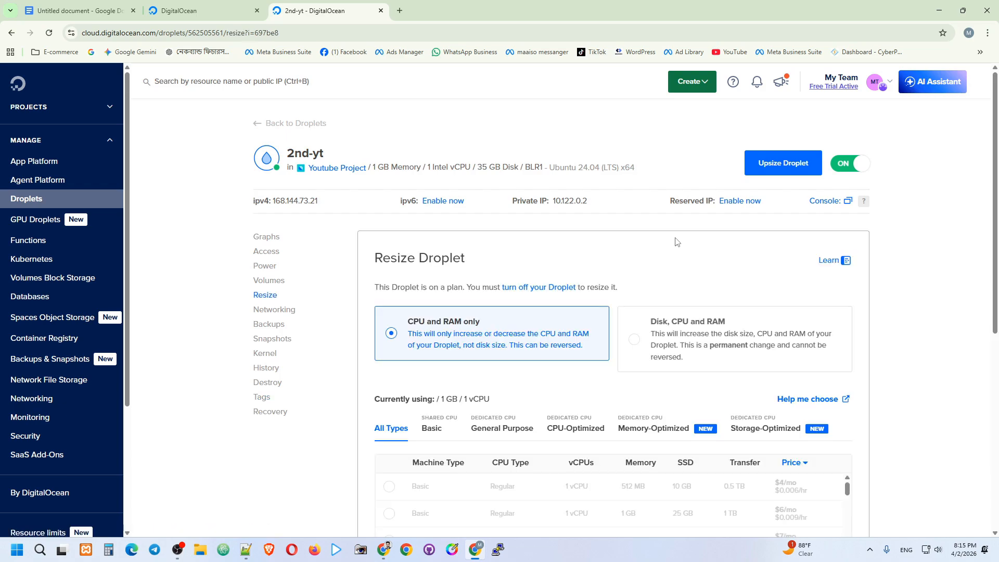
scroll(598, 296, down, 2)
scroll(530, 281, up, 2)
click(848, 201)
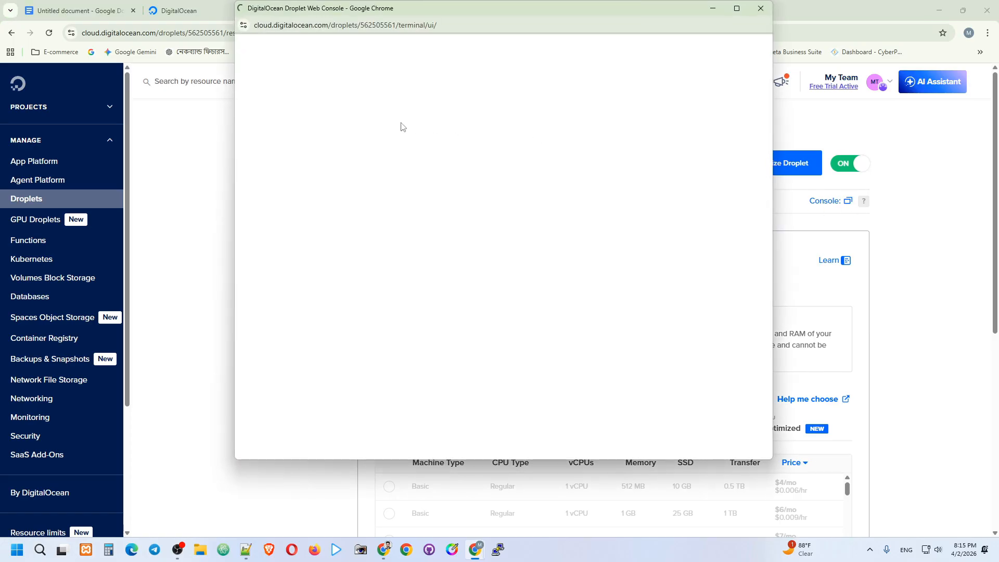
click(764, 10)
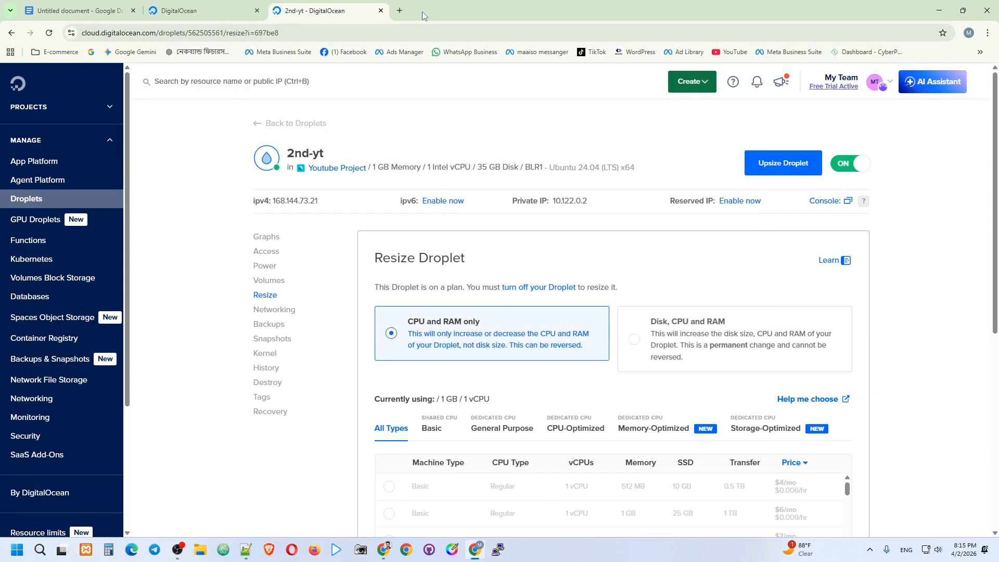
In a new tab, go to a PuTTY address and trim the end of the URL.
click(399, 11)
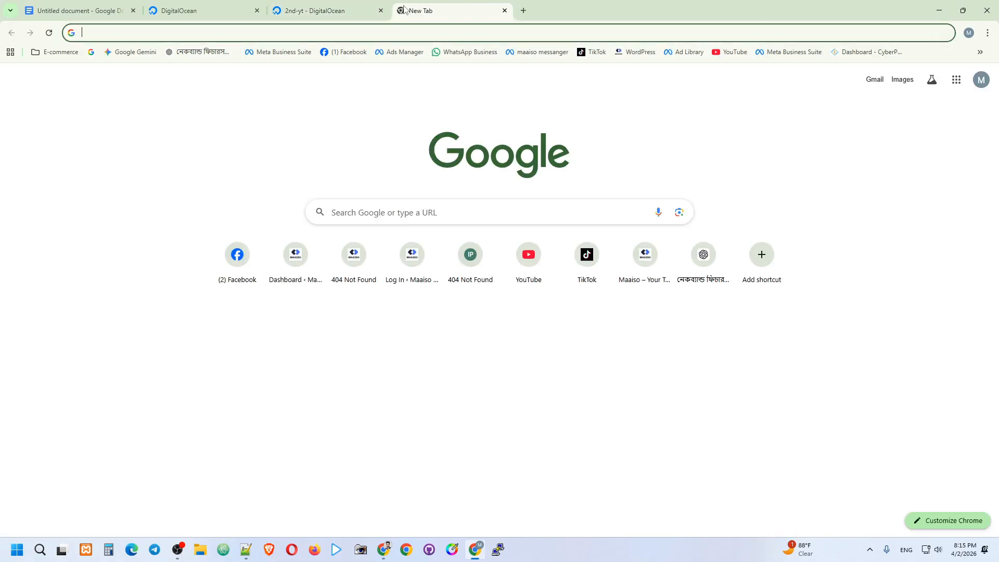
text(put)
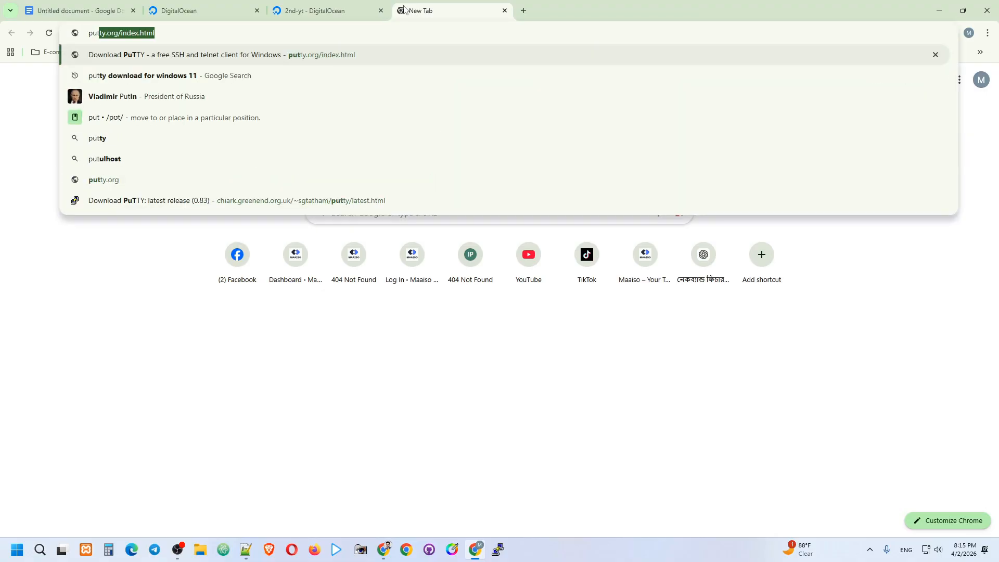
key(Return)
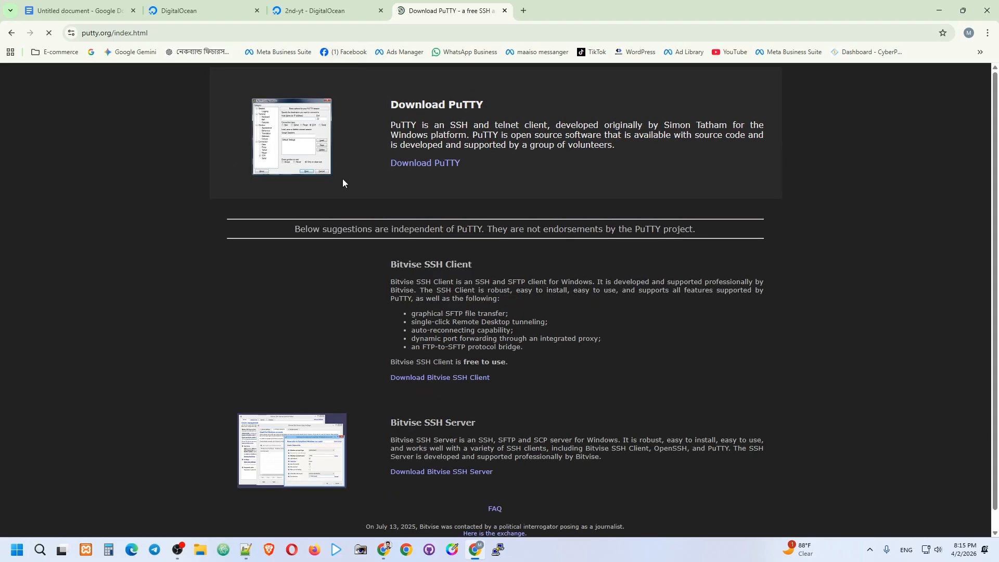
drag(151, 33, 105, 60)
key(BackSpace)
key(BackSpace)
key(BackSpace)
key(BackSpace)
key(BackSpace)
key(BackSpace)
key(BackSpace)
key(BackSpace)
key(BackSpace)
key(BackSpace)
key(BackSpace)
key(BackSpace)
key(BackSpace)
key(BackSpace)
key(BackSpace)
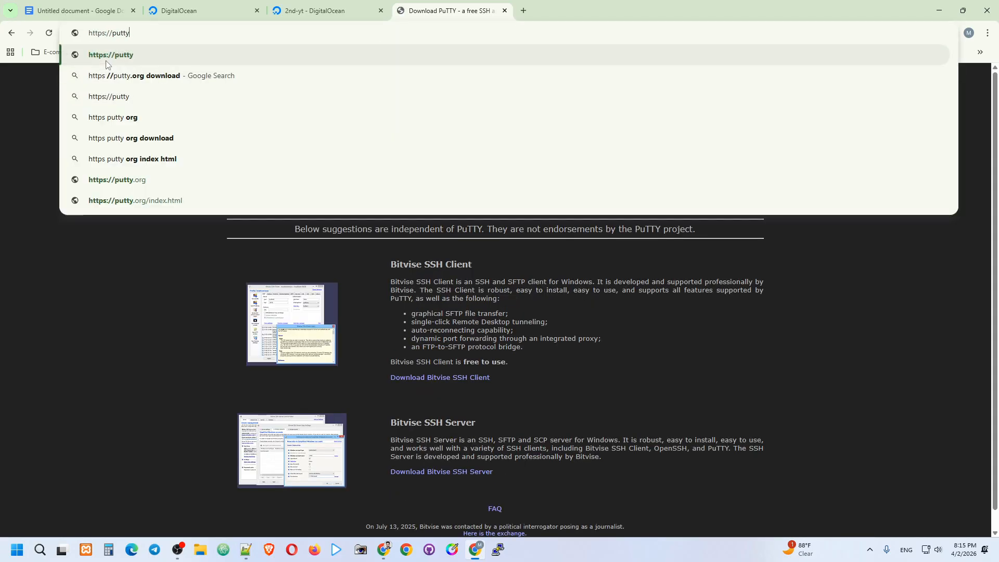
Search Google for 'putty download for windows 11' and open the putty.org result in a new tab.
text(pu)
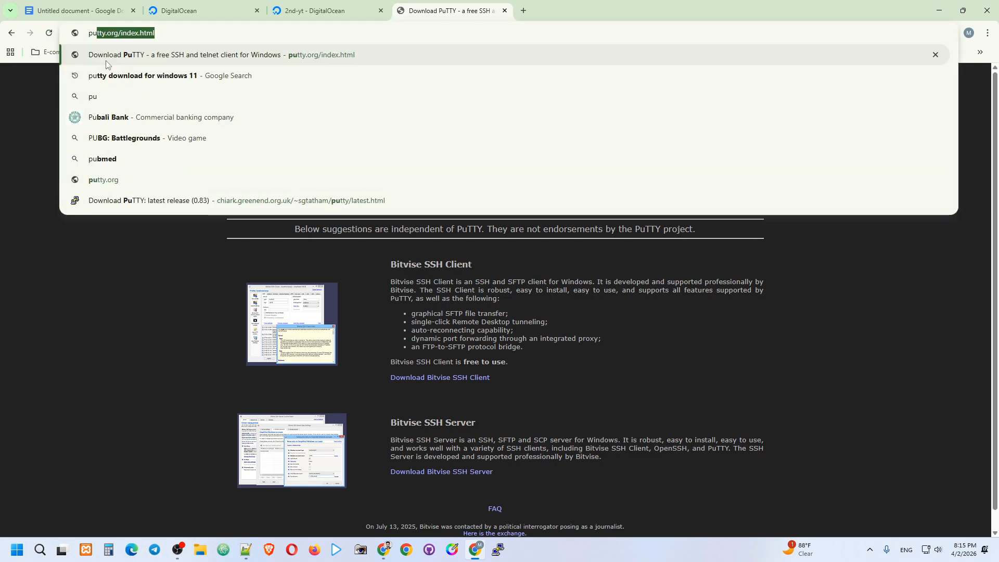
text(tty )
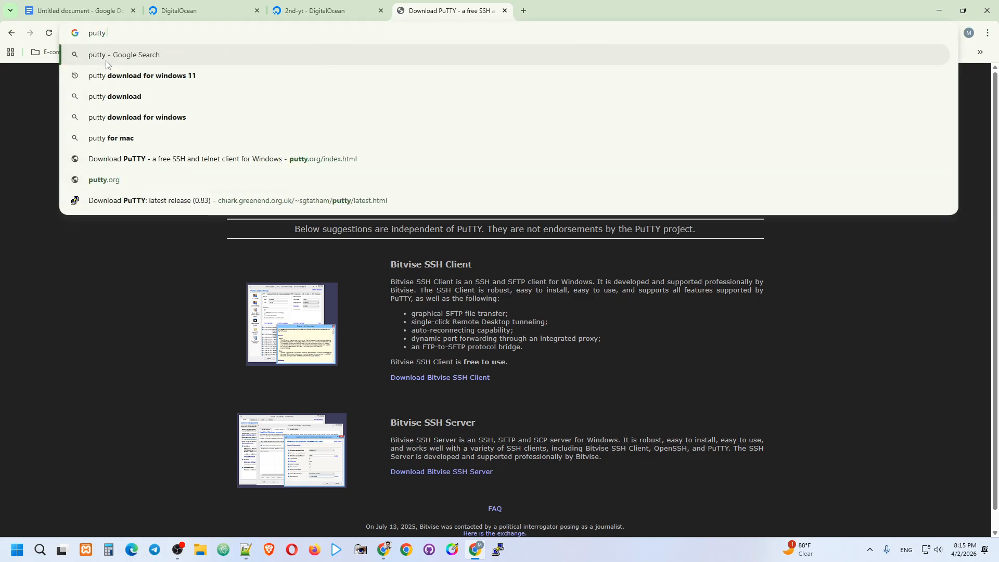
text(down)
key(Return)
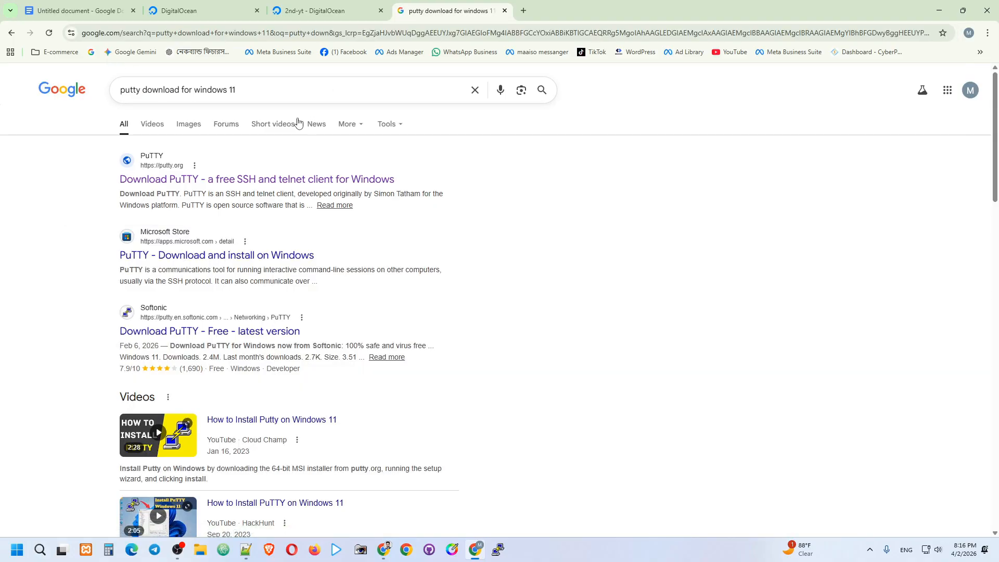
right_click(273, 184)
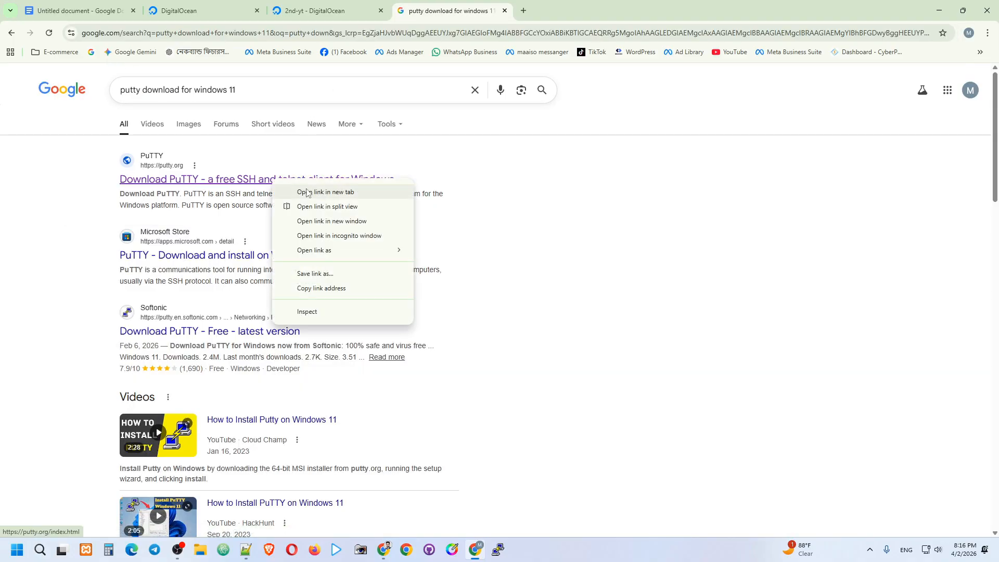
click(312, 191)
click(536, 11)
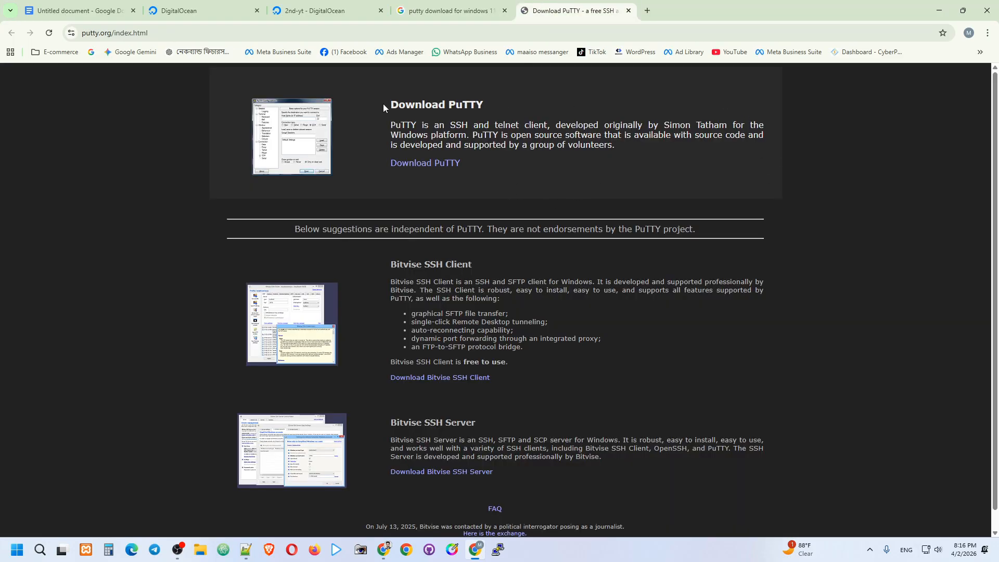
drag(383, 104, 501, 107)
Download the 64-bit x86 putty.exe from the PuTTY latest-release page.
click(514, 128)
click(447, 163)
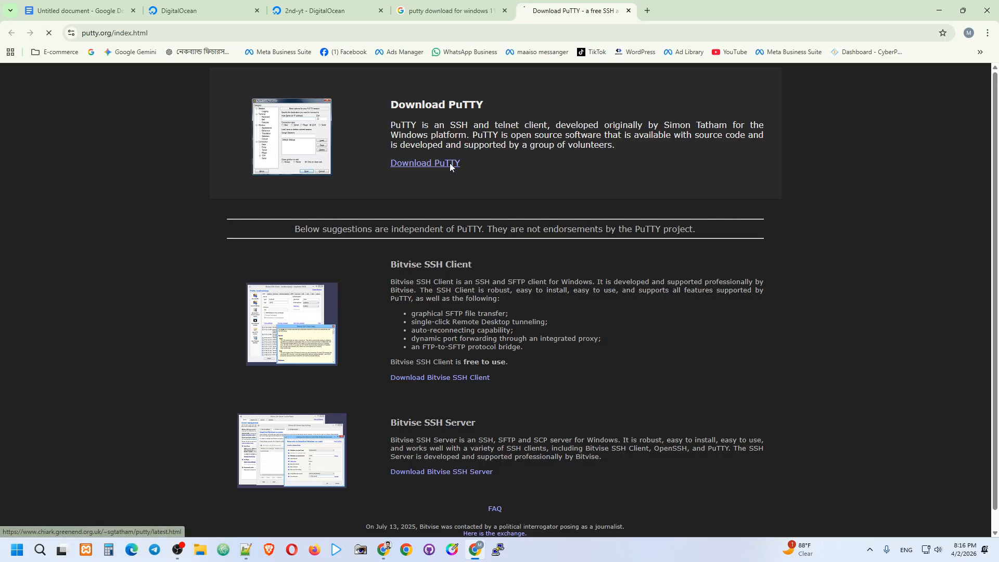
scroll(472, 175, down, 7)
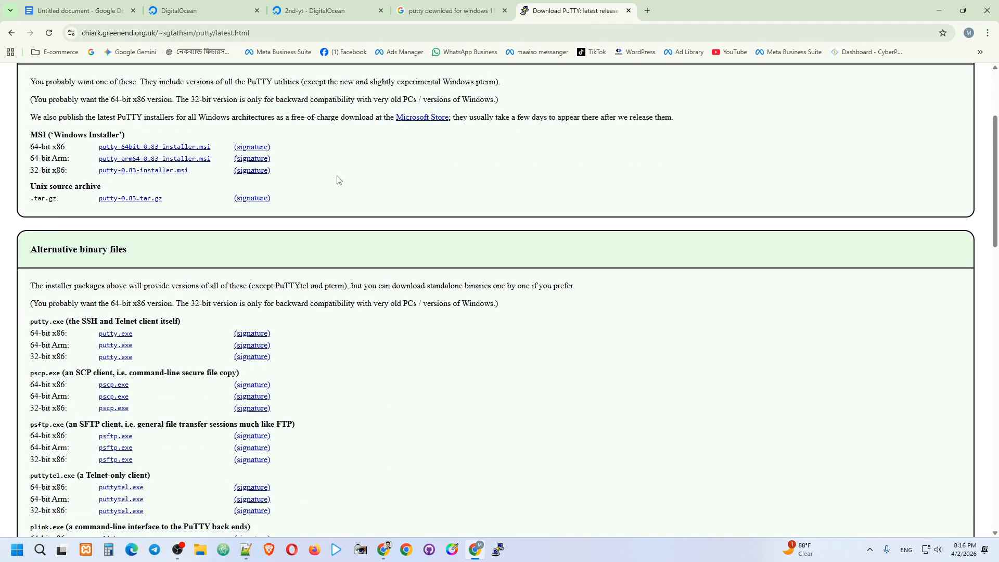
scroll(359, 196, down, 5)
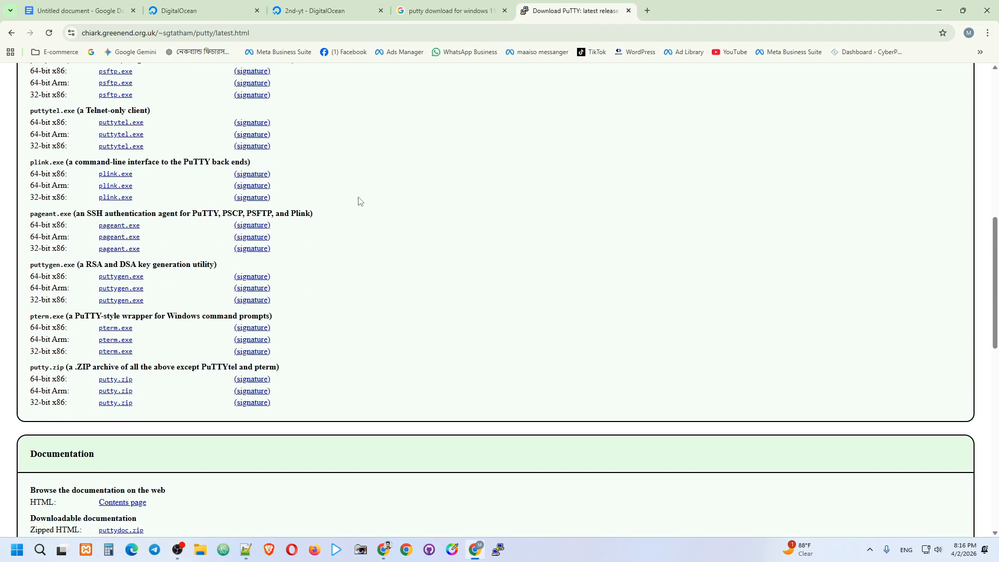
scroll(358, 201, up, 5)
scroll(358, 201, up, 2)
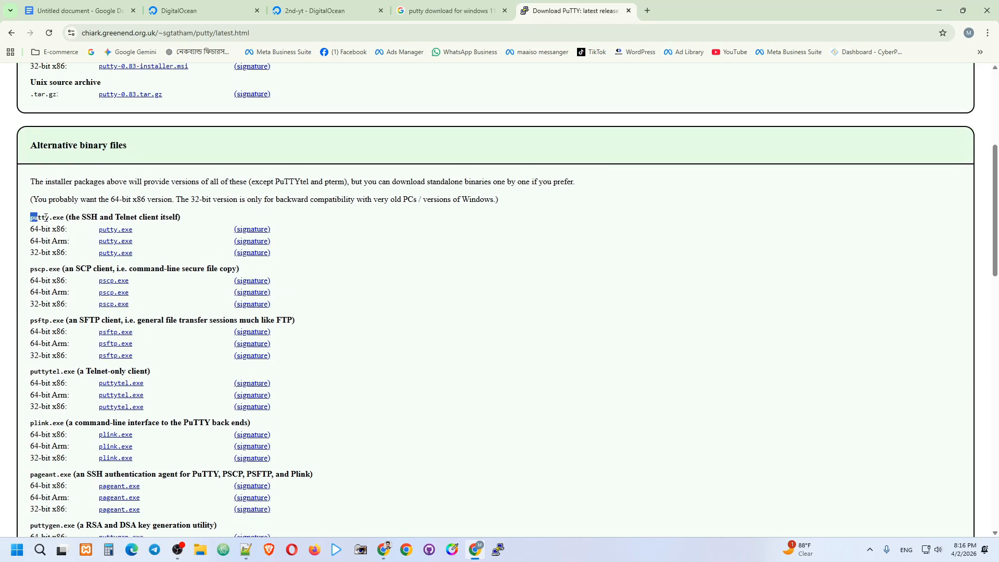
drag(46, 218, 149, 217)
click(127, 230)
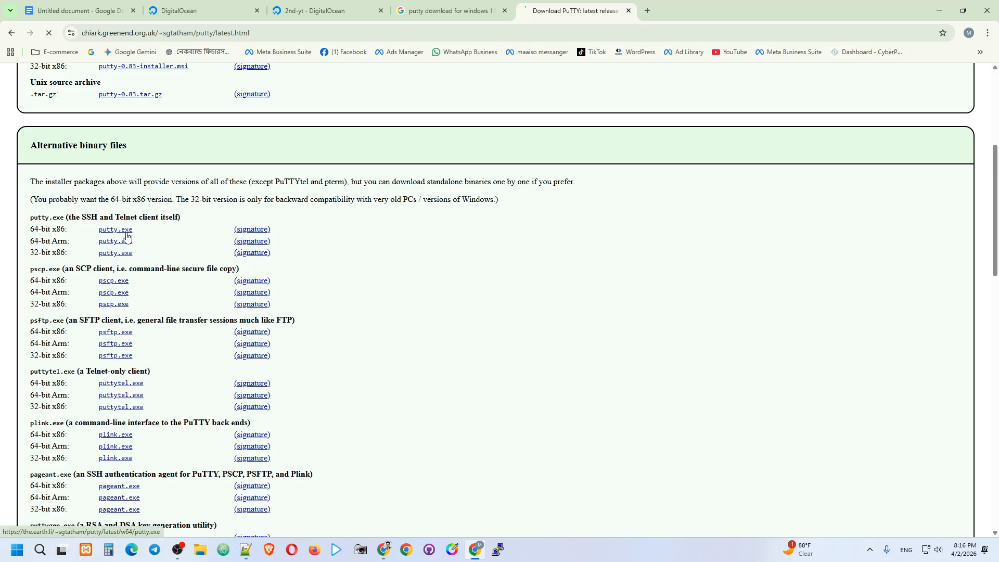
Launch the downloaded putty.exe from Chrome's download history to bring up PuTTY Configuration.
click(950, 35)
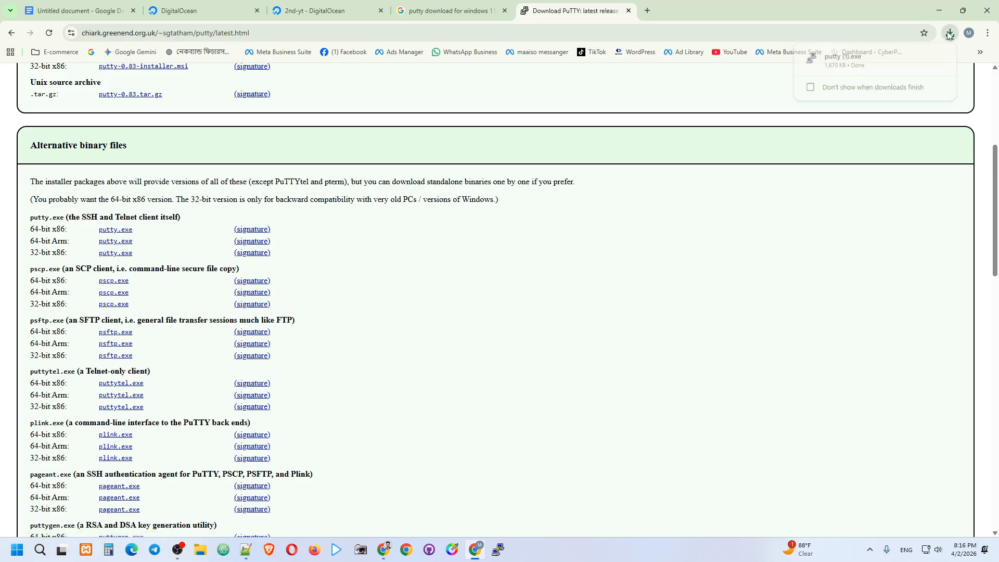
click(950, 35)
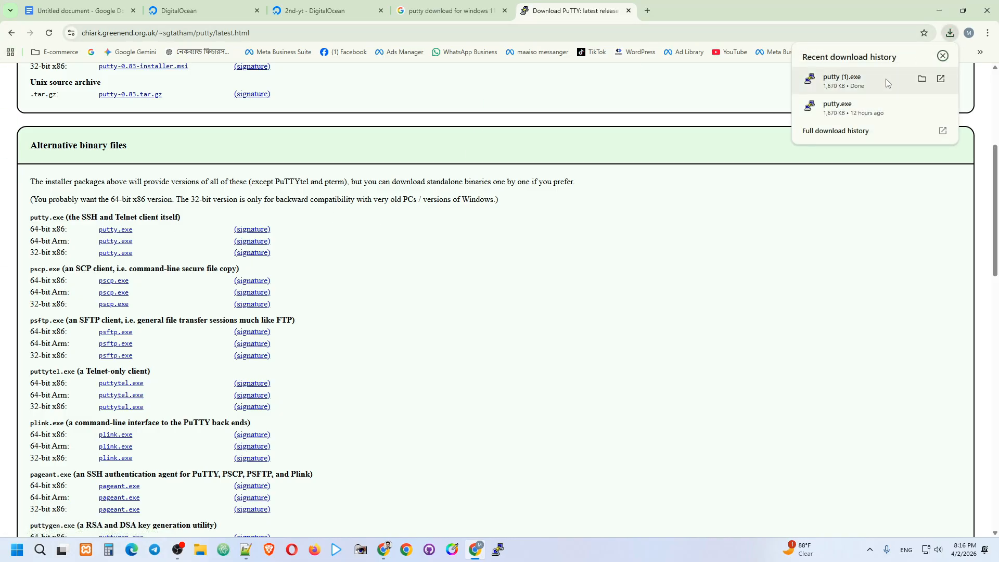
click(839, 122)
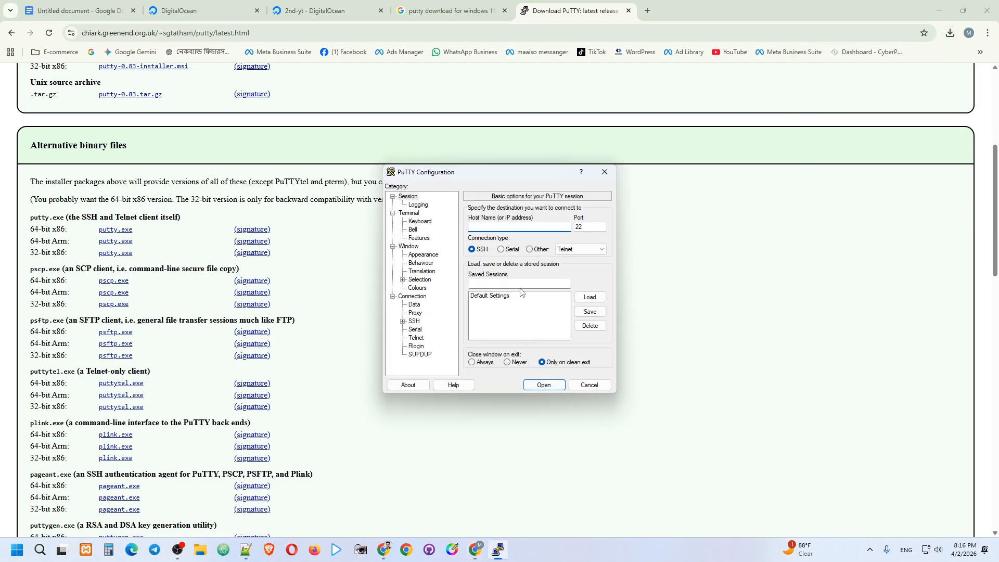
drag(487, 176, 495, 199)
Copy the droplet's IPv4 address 168.144.73.21 into PuTTY's Host Name field.
click(322, 3)
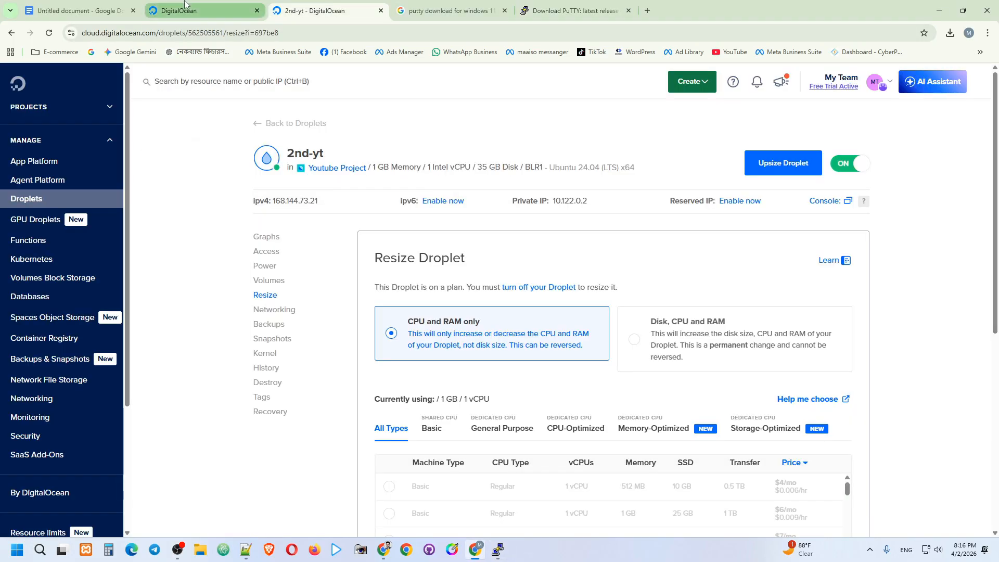
mouse_move(281, 208)
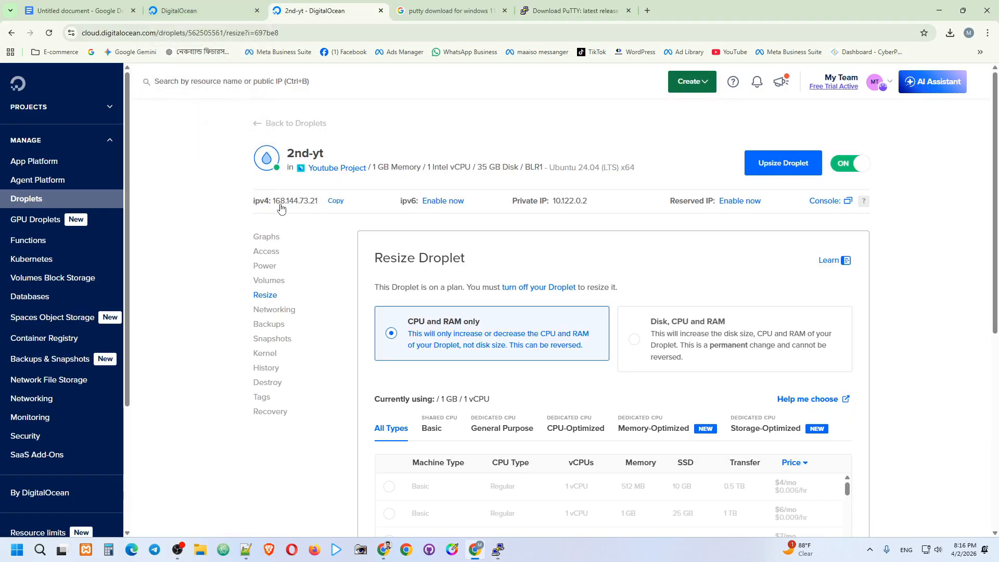
click(335, 202)
click(503, 554)
text(168.144.73.21)
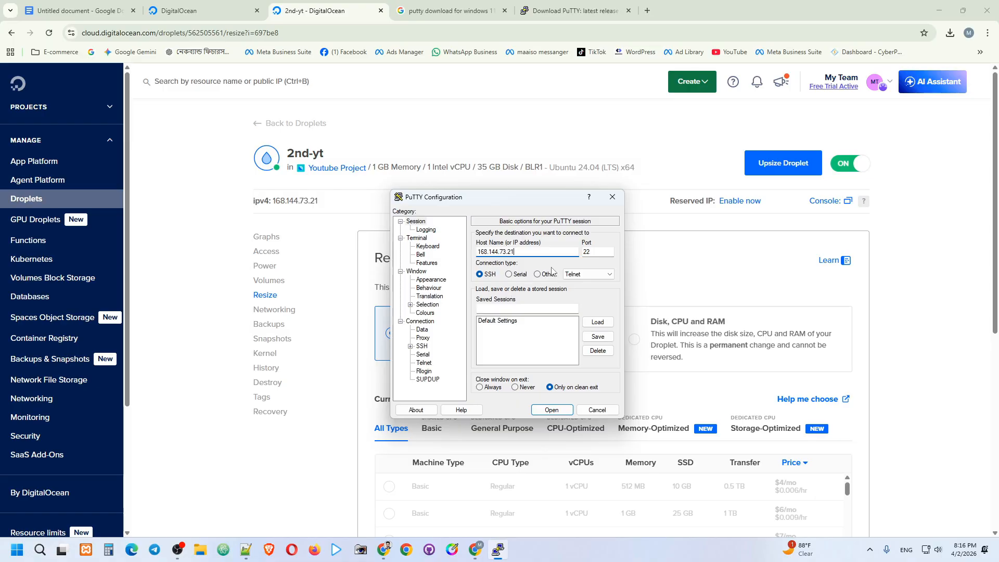
Start the SSH connection, accept the host key, and log in as root.
key(Return)
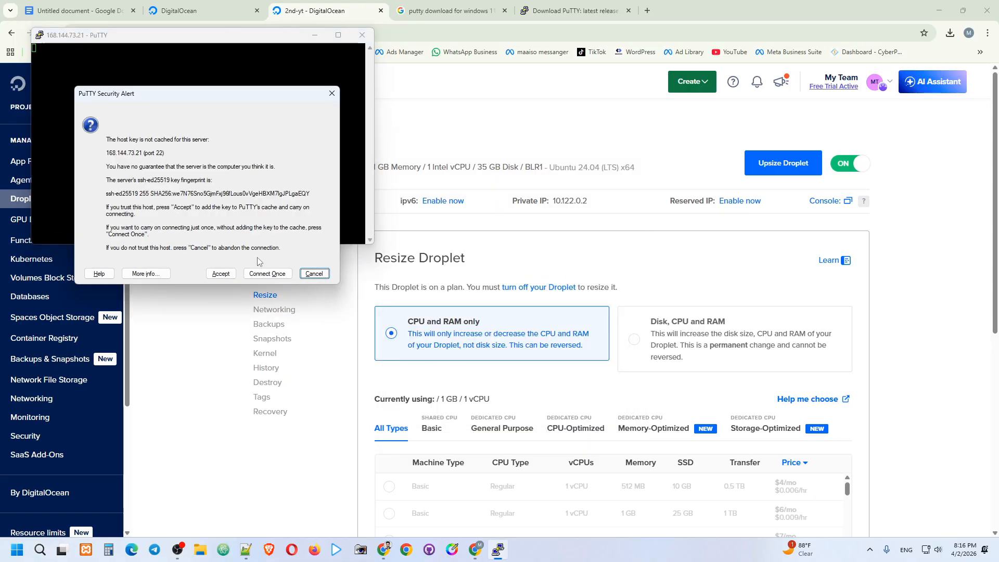
click(221, 273)
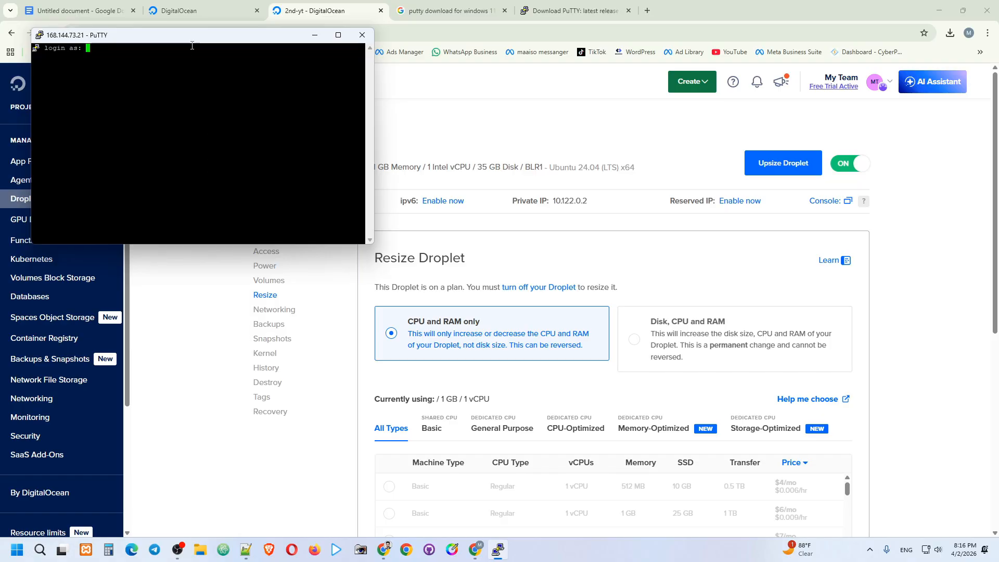
drag(192, 36, 321, 162)
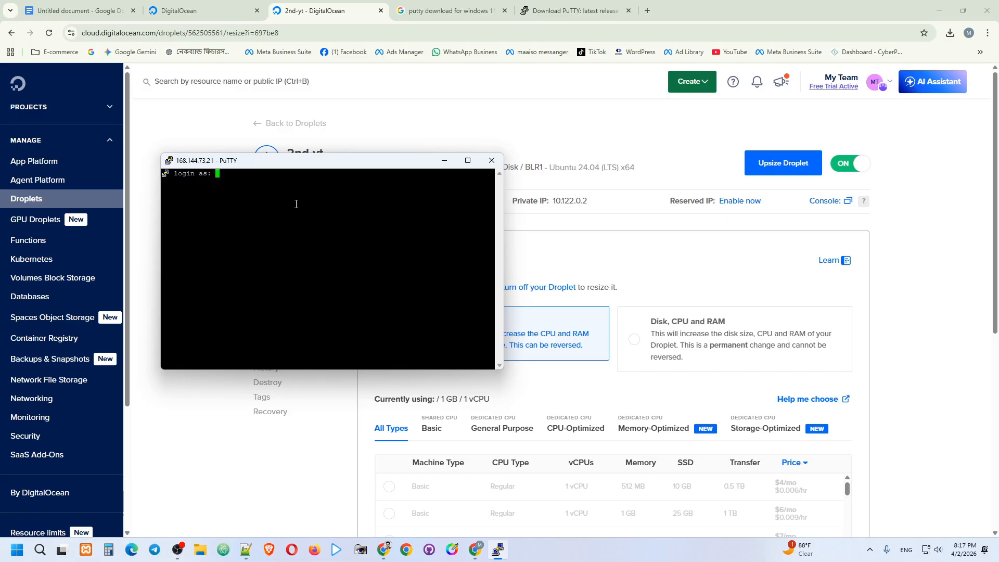
text(root)
key(Return)
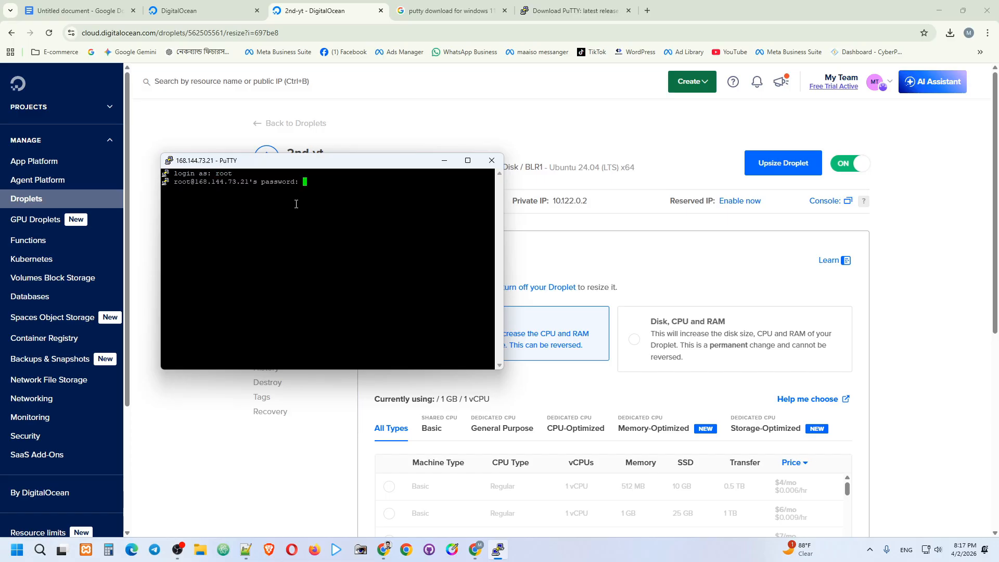
Copy the yt droplet's saved password in Notepad++ and delete the old drp password line.
click(246, 549)
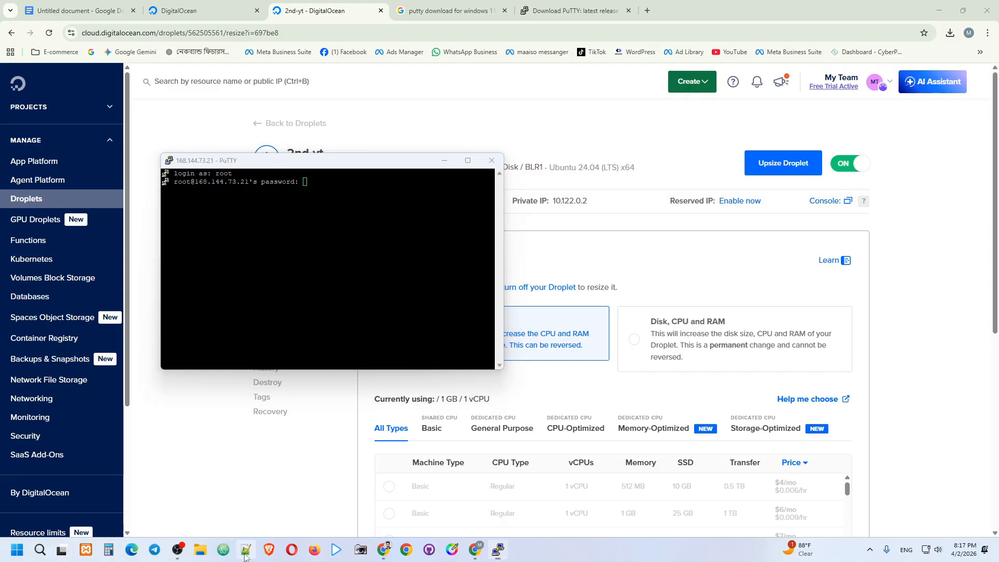
drag(230, 129, 103, 130)
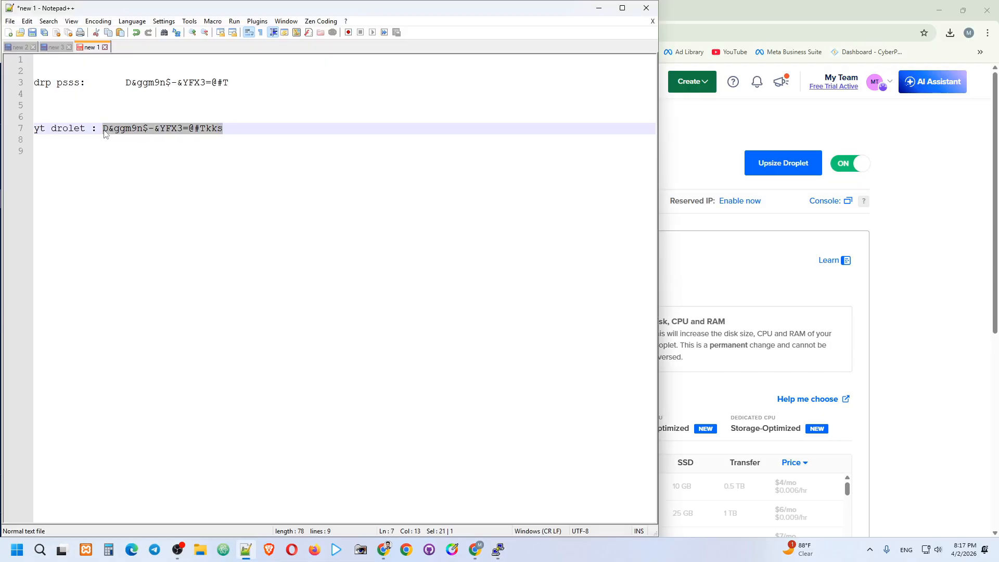
right_click(110, 130)
click(138, 146)
drag(234, 83, 72, 74)
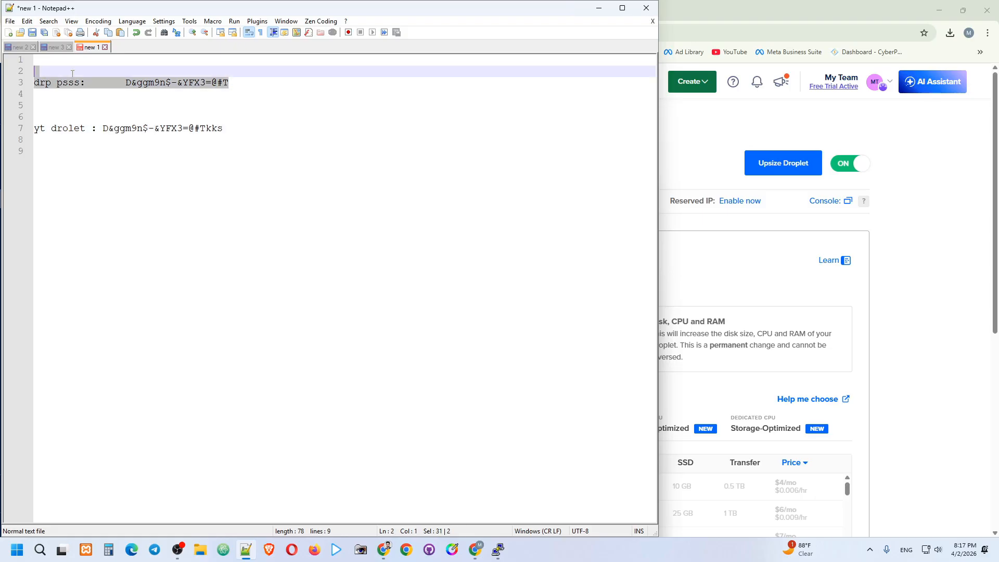
key(Delete)
key(BackSpace)
key(Delete)
key(Delete)
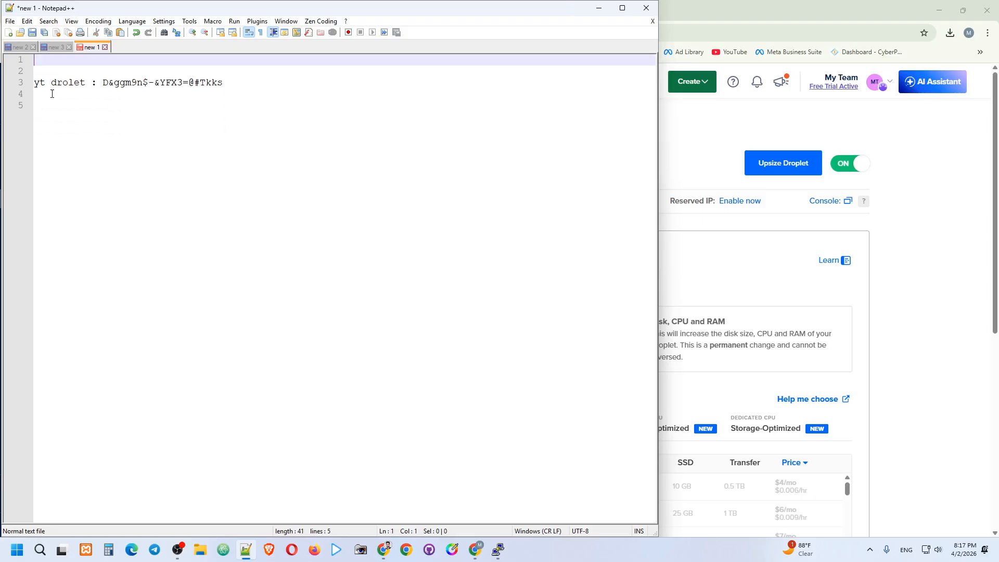
click(133, 168)
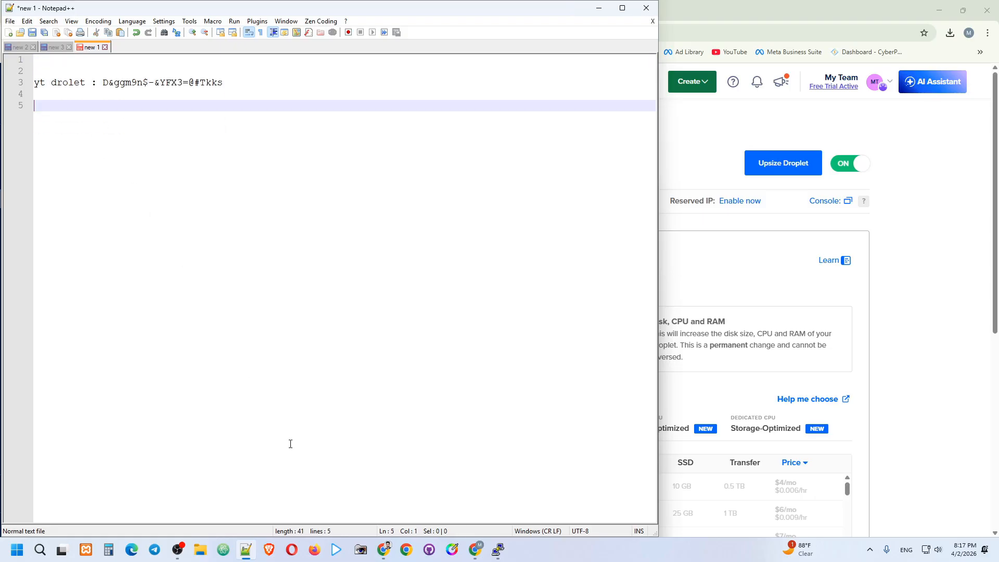
Return to the PuTTY session and make the terminal window taller, wider and higher.
click(475, 550)
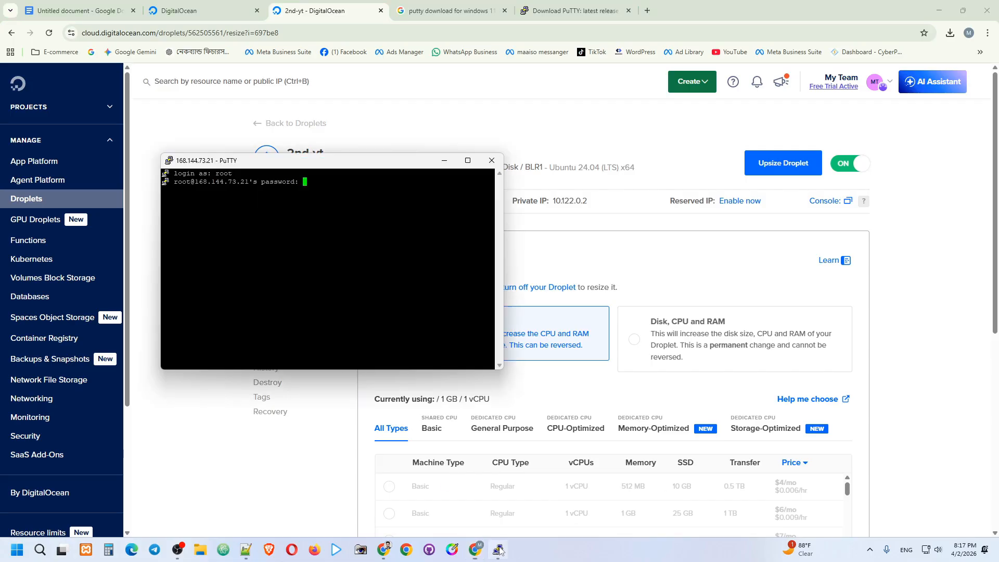
key(alt+Tab)
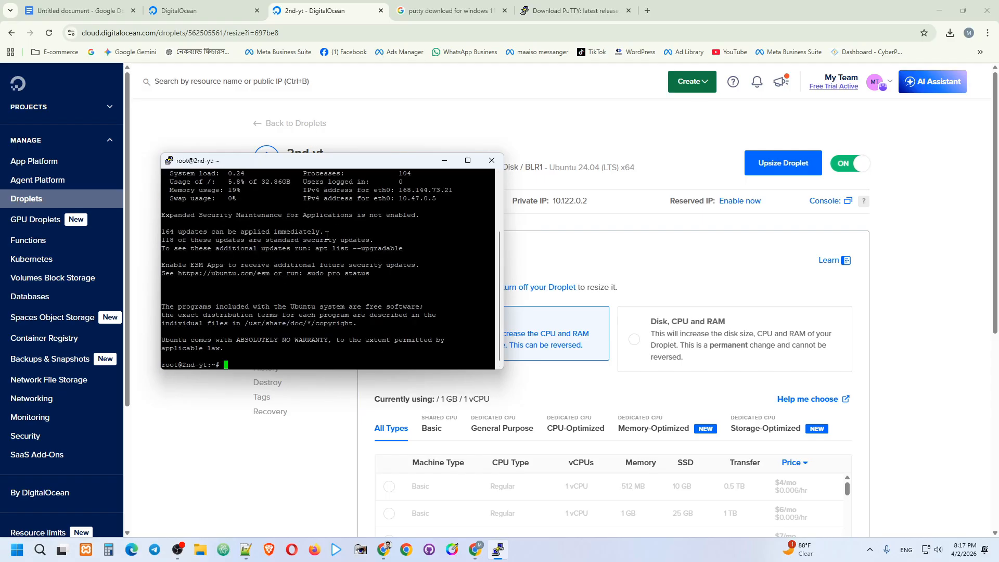
scroll(327, 235, up, 3)
scroll(320, 254, down, 3)
drag(283, 165, 285, 148)
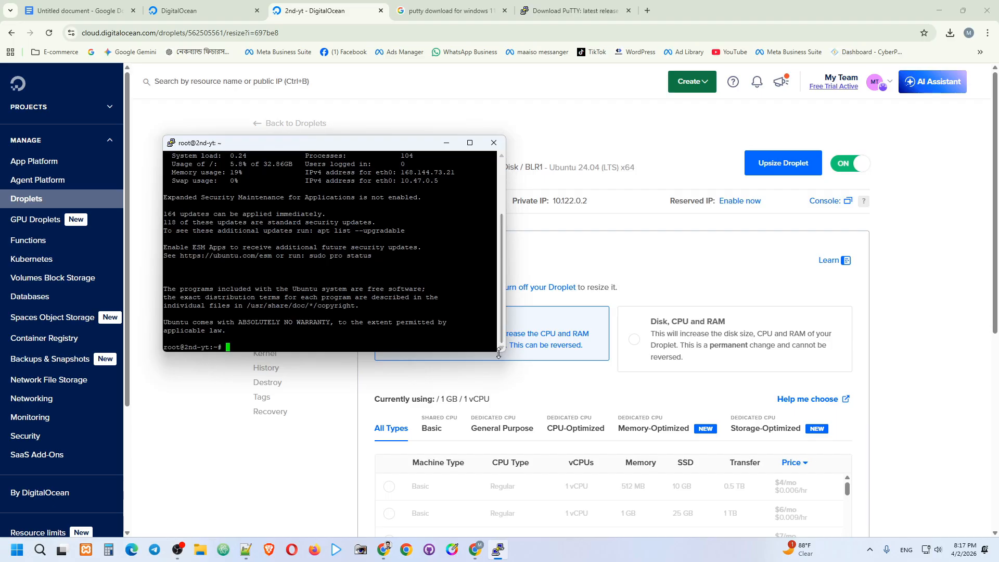
drag(502, 354, 501, 492)
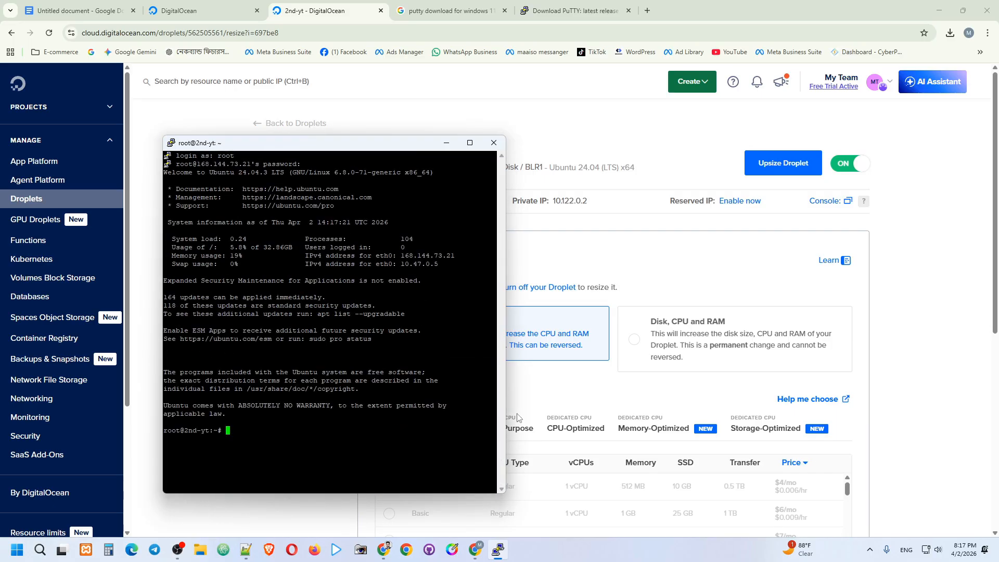
drag(507, 403, 539, 383)
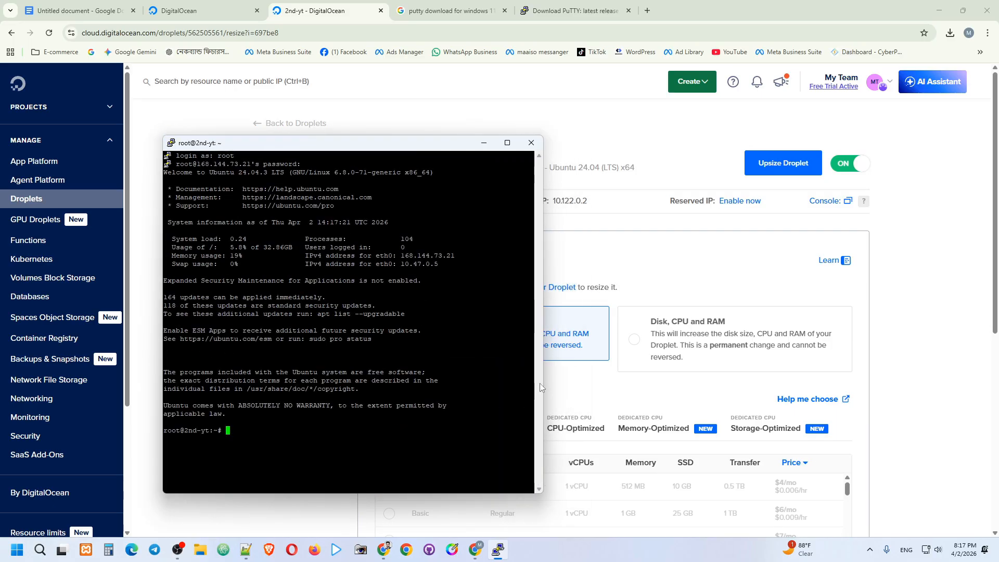
drag(304, 146, 348, 107)
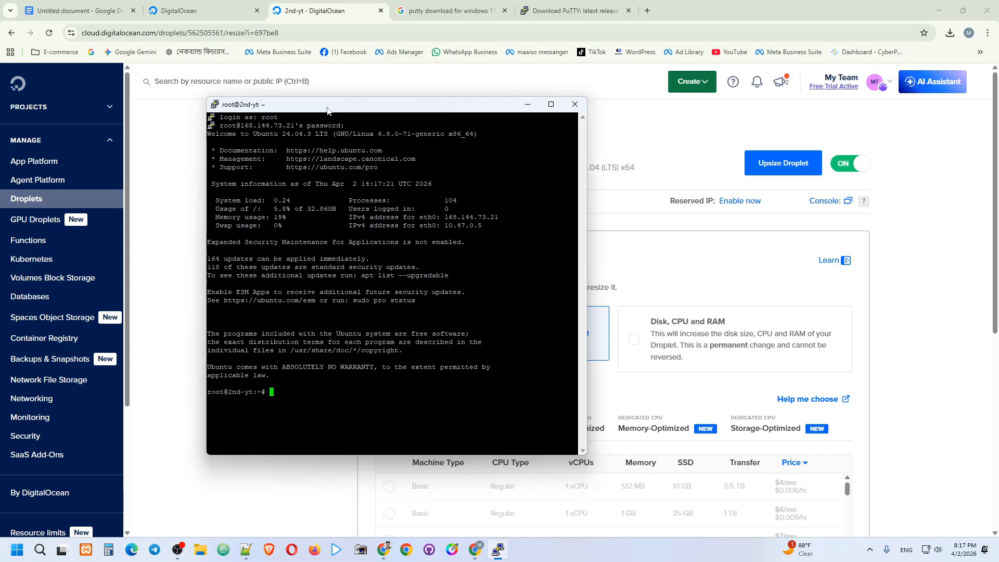
Review the Step 1 and Step 2 Cloudflare headings in the setup guide document.
click(78, 11)
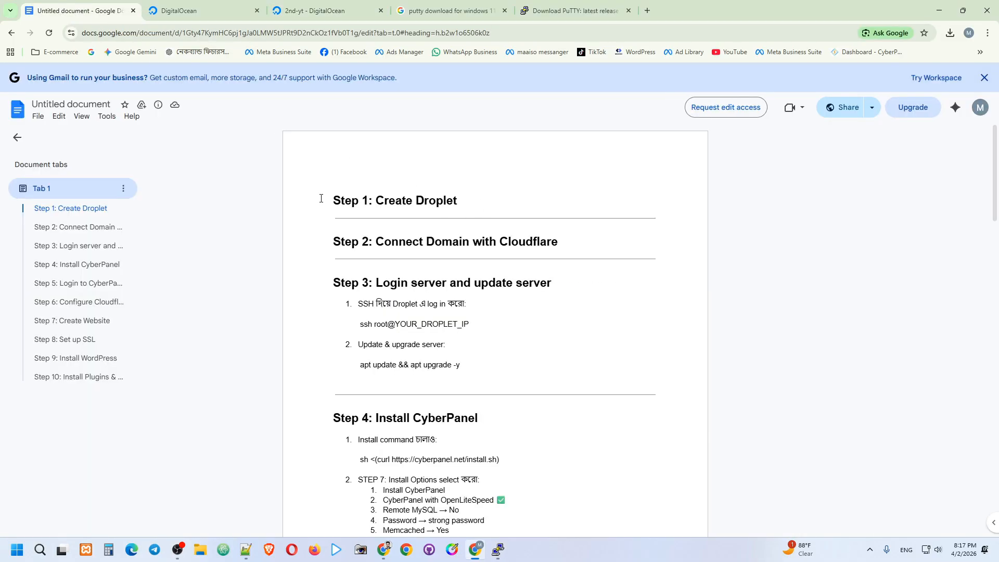
triple_click(352, 197)
click(436, 220)
drag(333, 201, 447, 204)
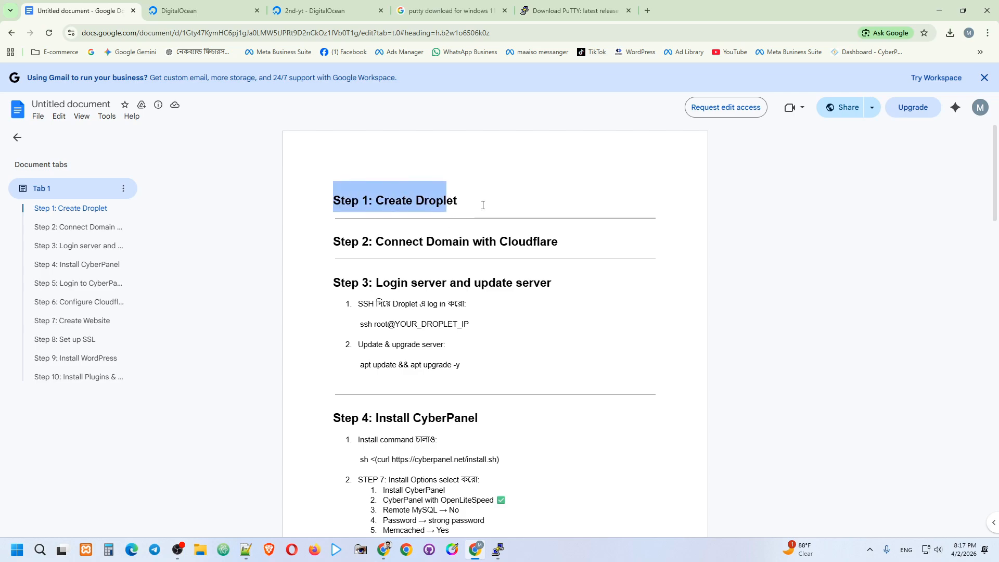
click(480, 207)
drag(333, 246, 413, 234)
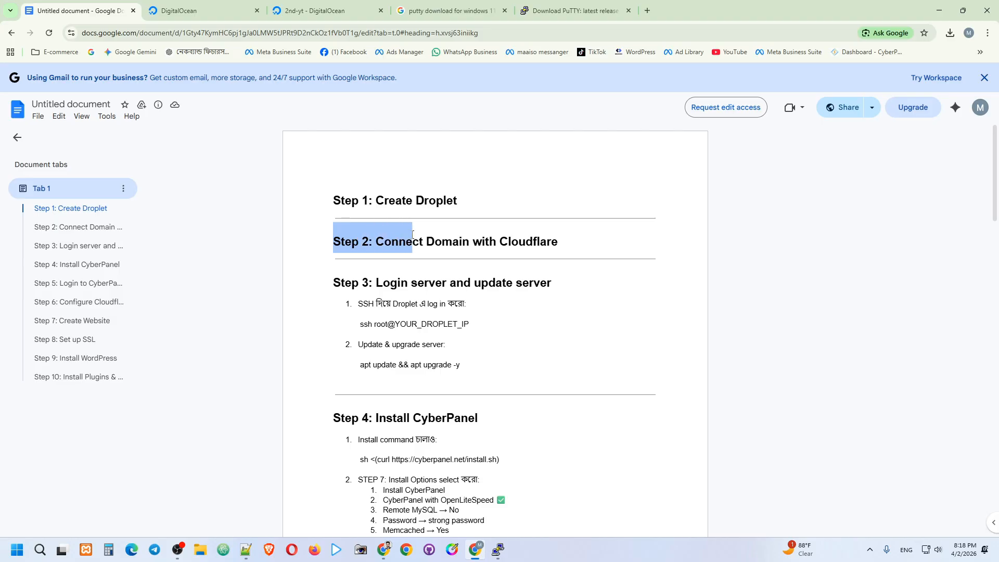
click(508, 239)
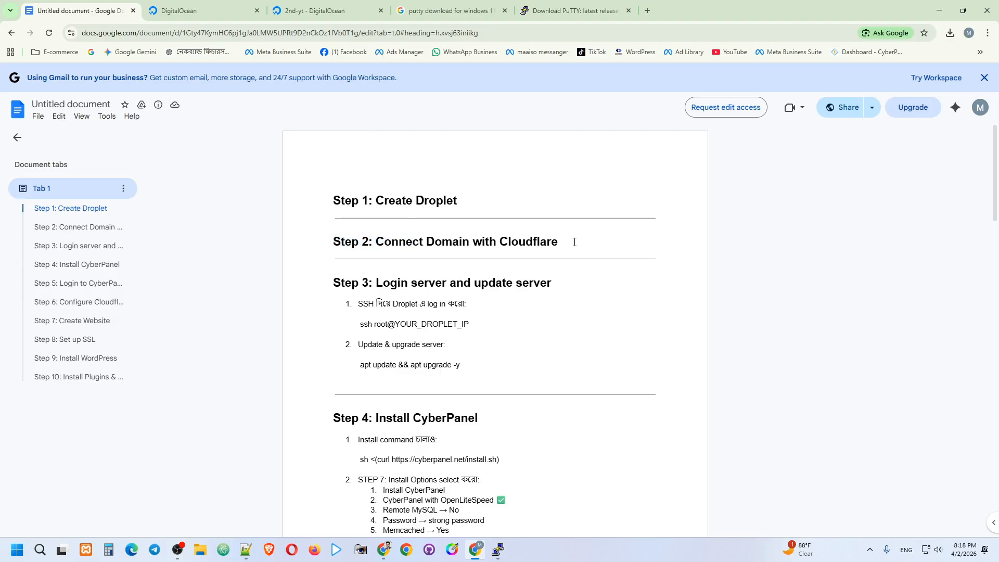
scroll(575, 242, down, 2)
scroll(522, 220, up, 2)
Copy the 2nd-yt droplet's IPv4 address 168.144.73.21, then switch to the other Chrome window.
click(538, 11)
click(494, 12)
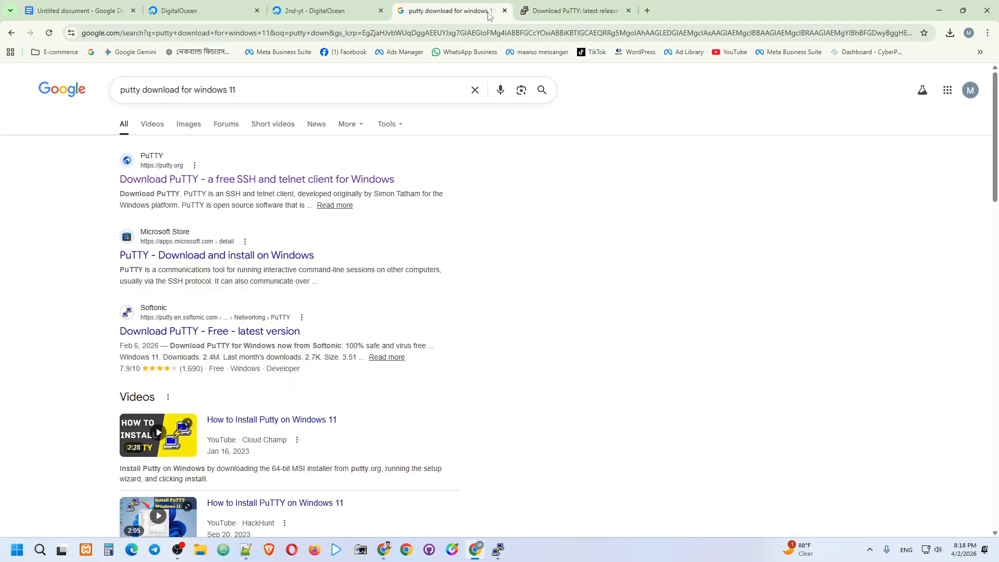
click(559, 10)
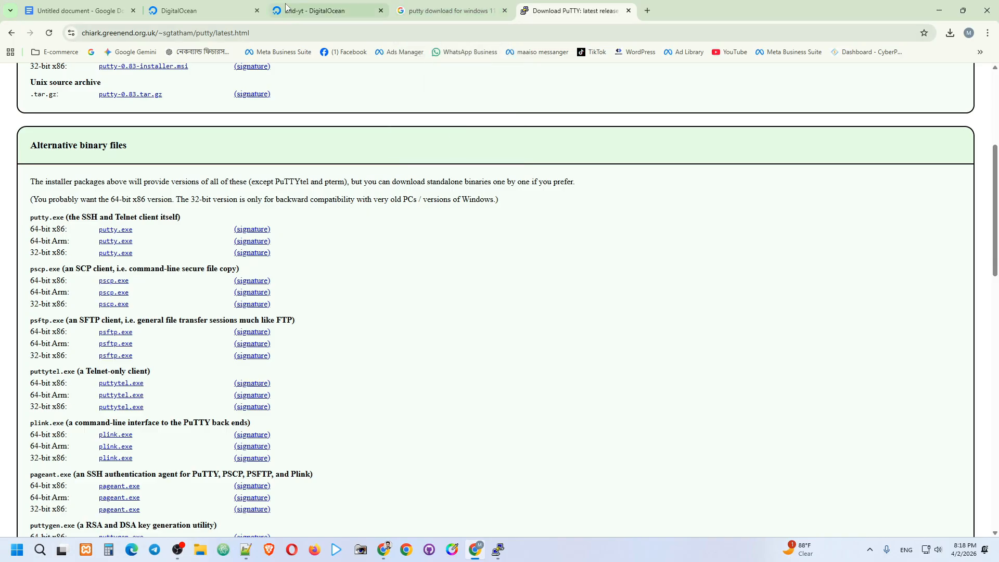
click(223, 11)
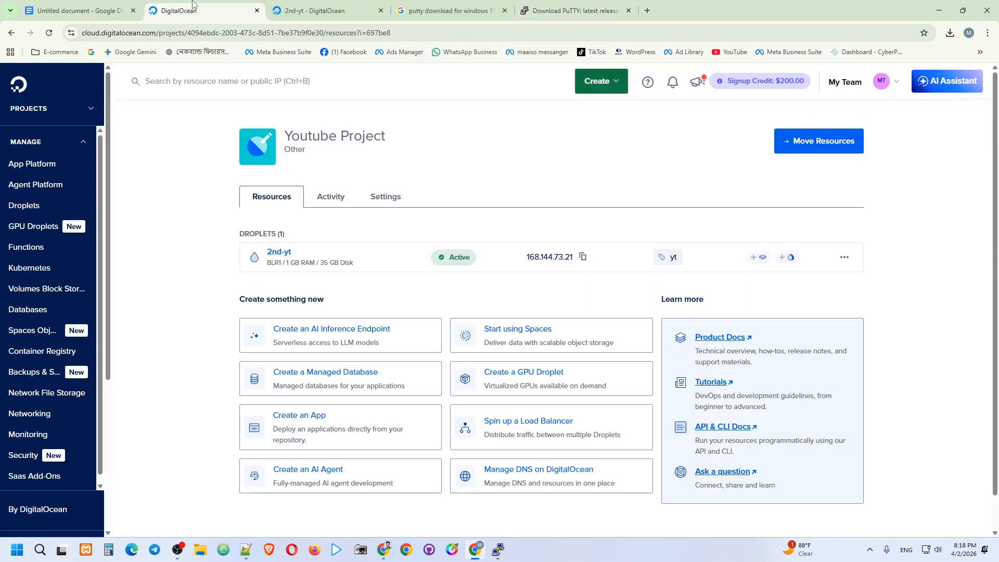
click(319, 10)
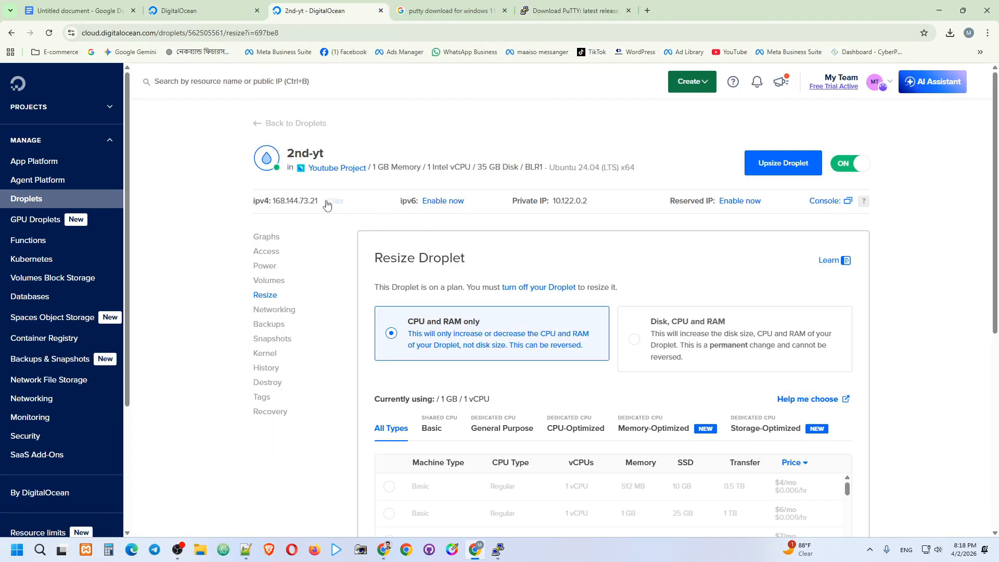
click(340, 202)
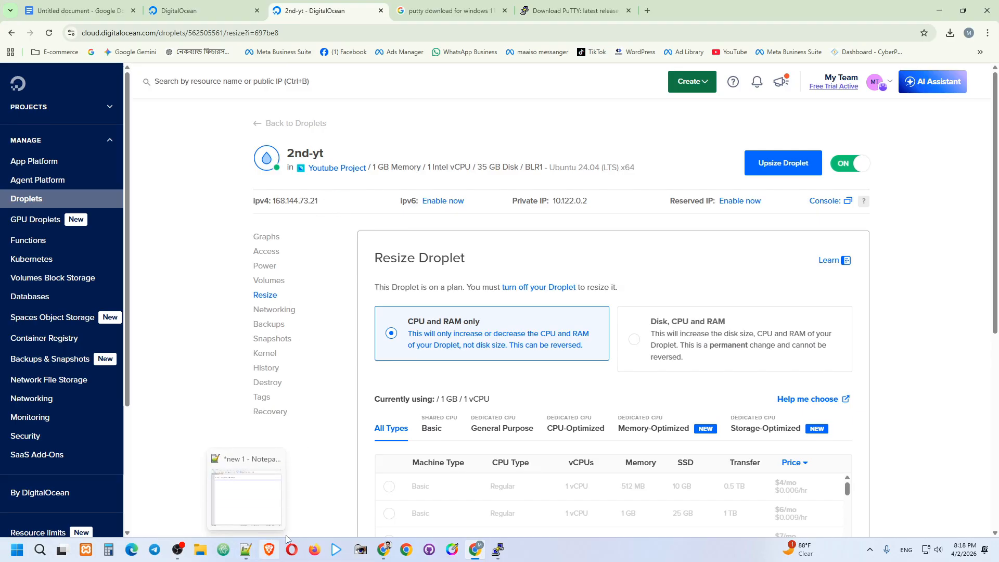
click(384, 549)
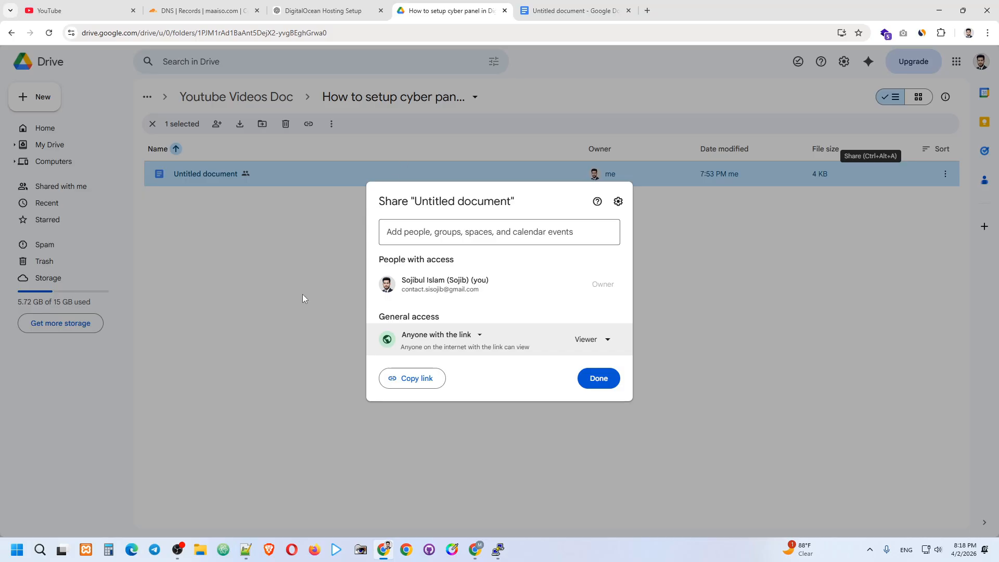
Close the Share dialog and change the maaiso.com A record from 178.128.123.33 to 168.144.73.21.
click(303, 298)
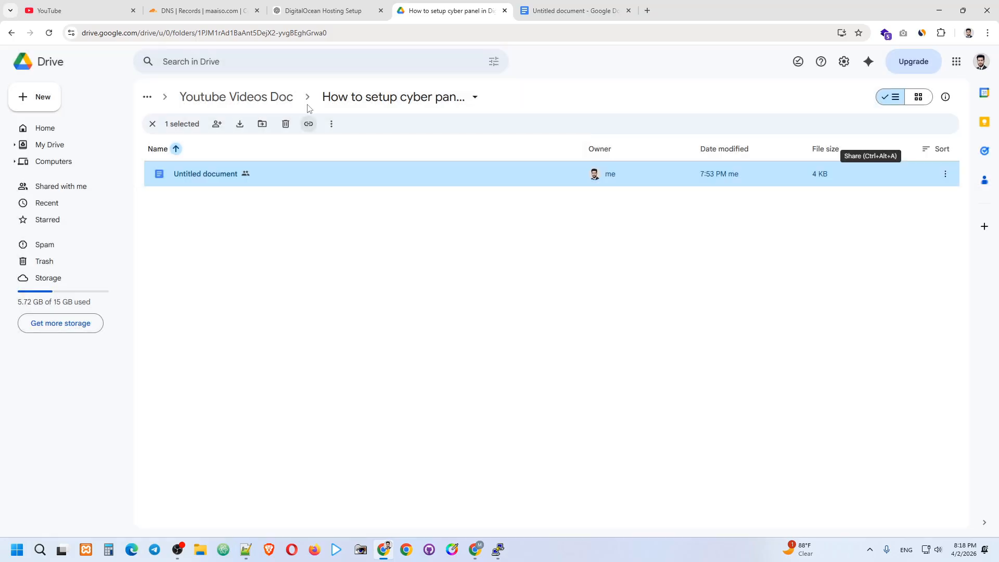
click(183, 5)
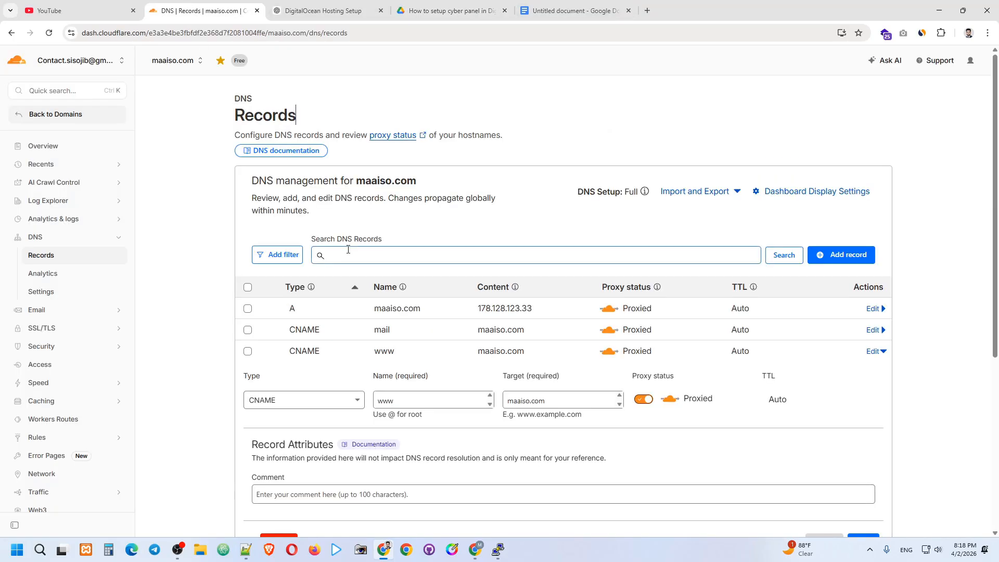
click(873, 309)
triple_click(543, 364)
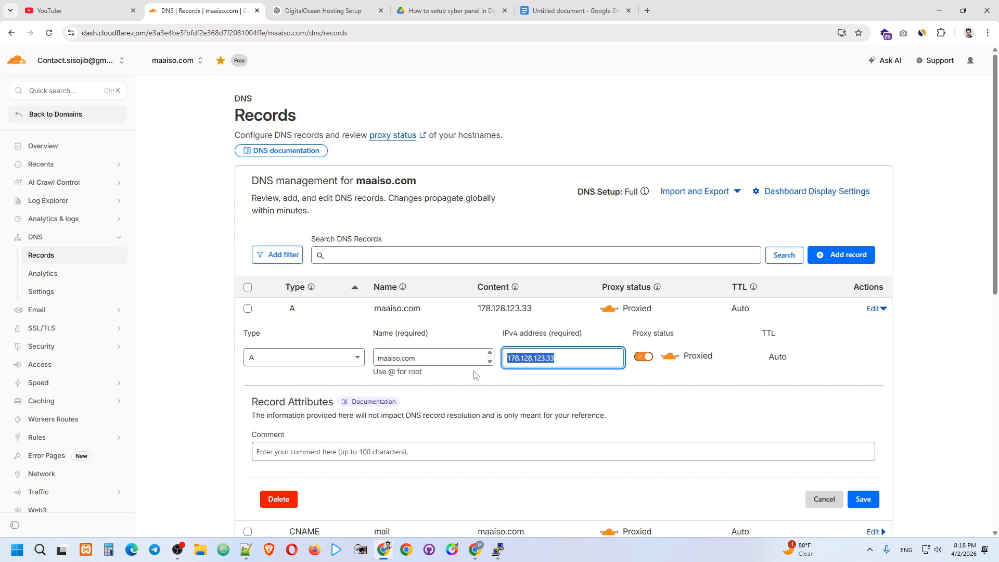
text(168.144.73.21)
click(866, 497)
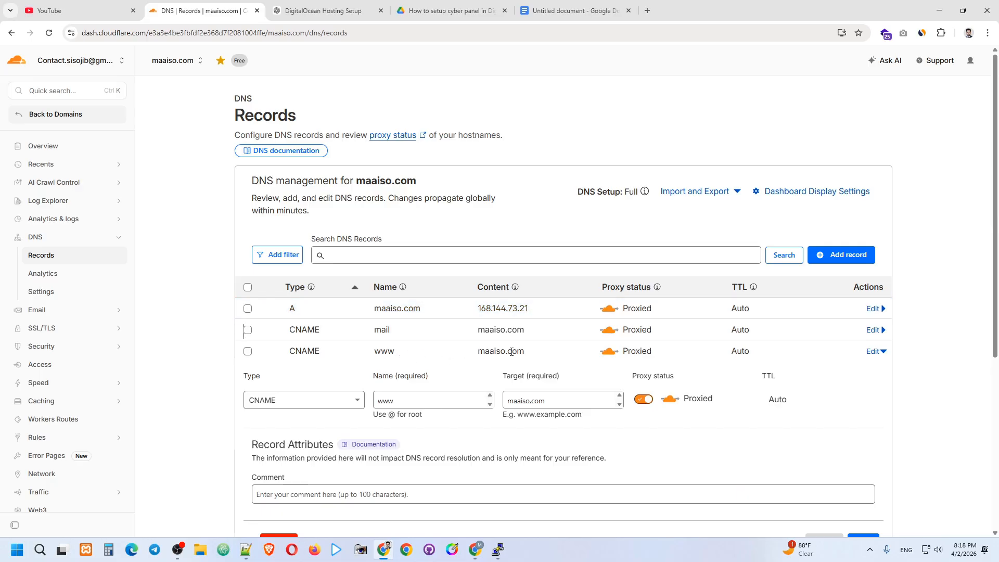
click(872, 351)
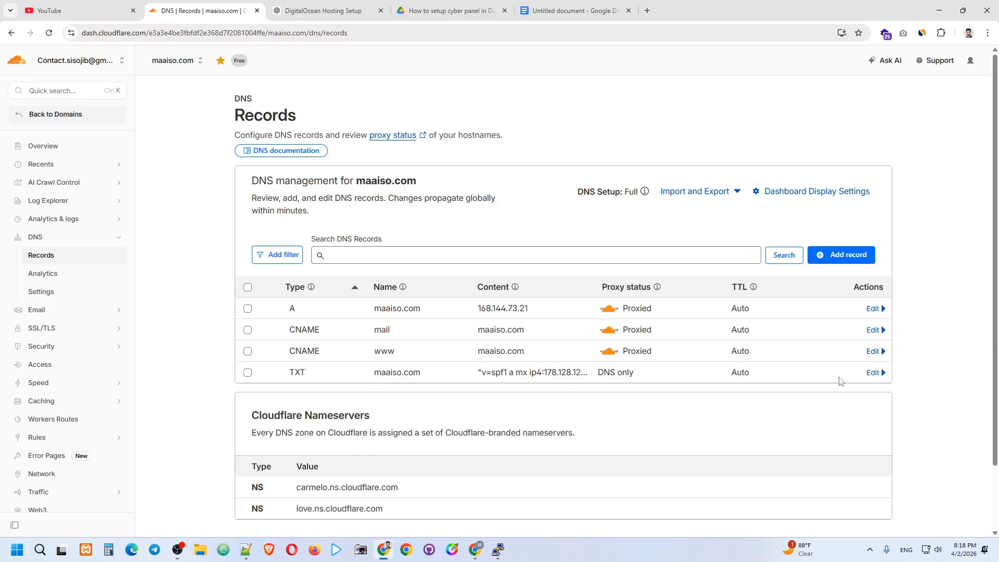
click(873, 373)
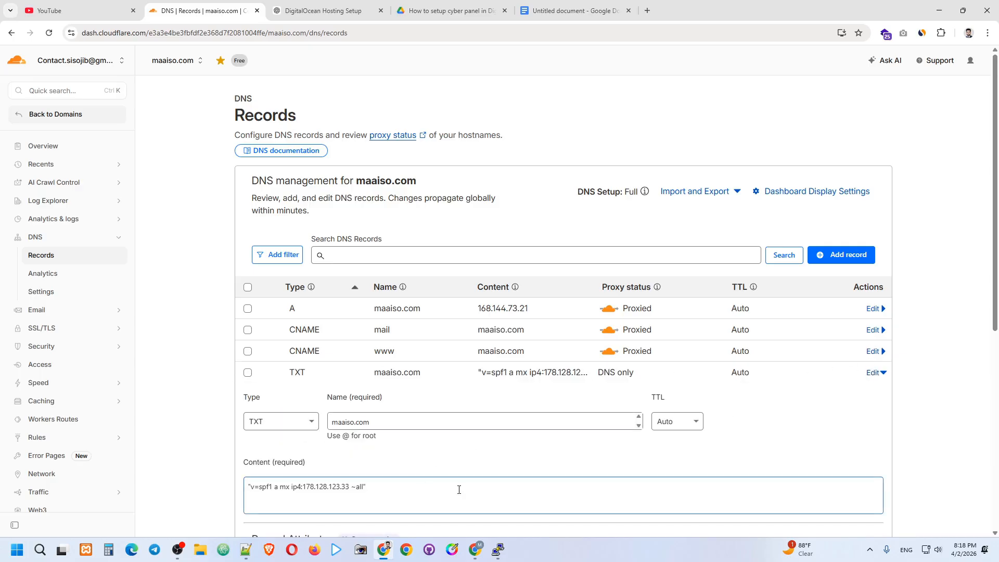
click(875, 373)
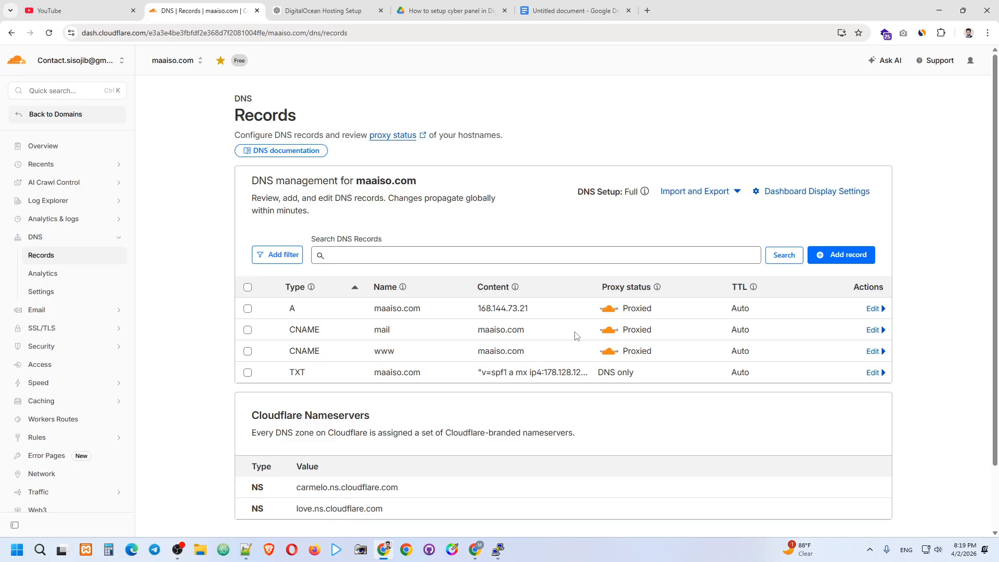
click(396, 257)
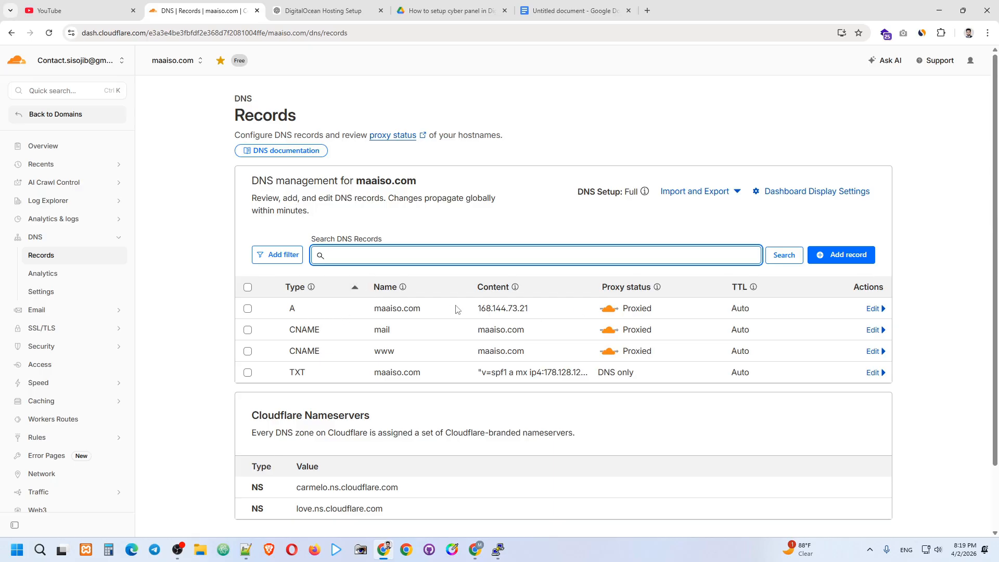
Copy the 2nd-yt droplet's IPv4 address 168.144.73.21 from DigitalOcean.
drag(373, 313, 446, 307)
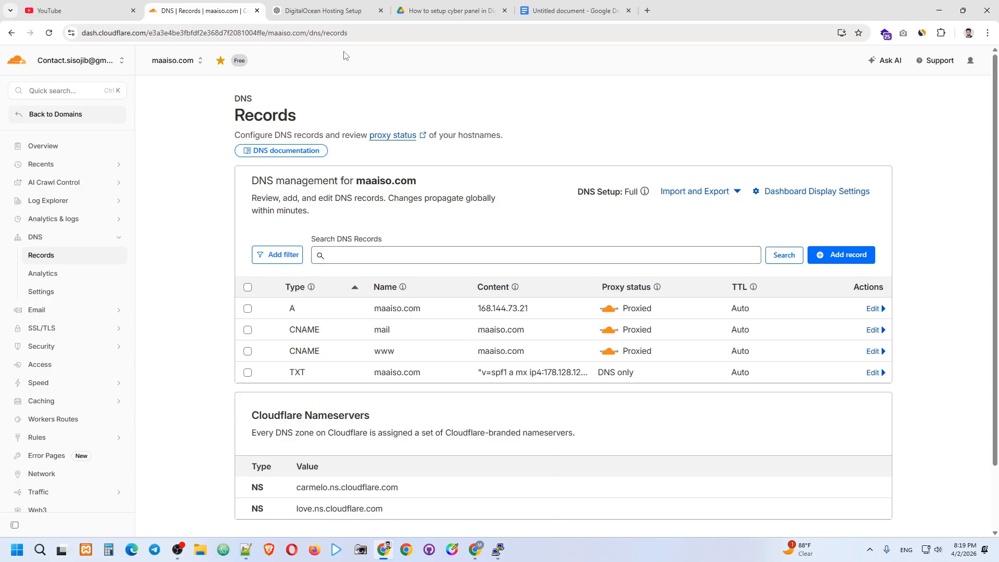
click(328, 10)
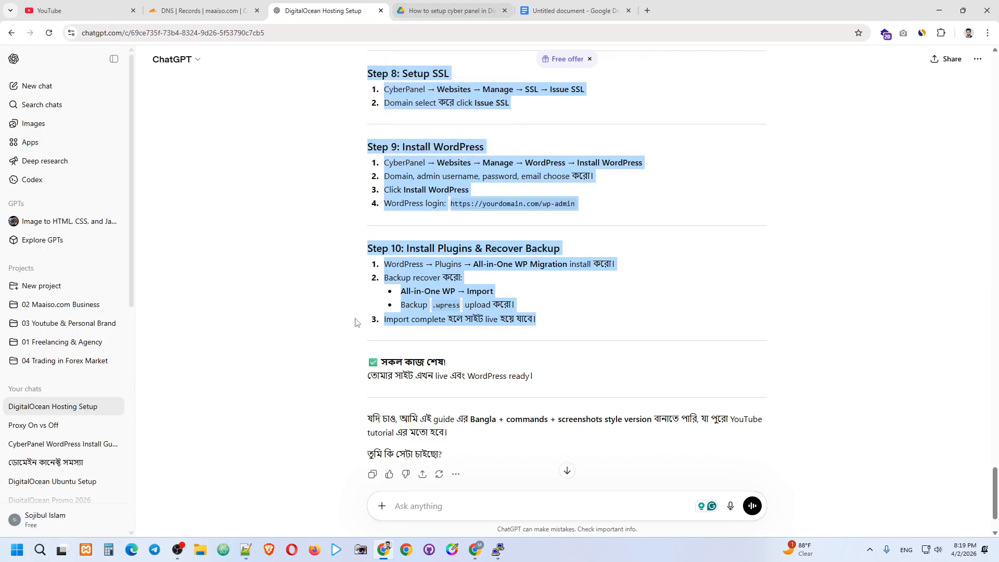
click(475, 549)
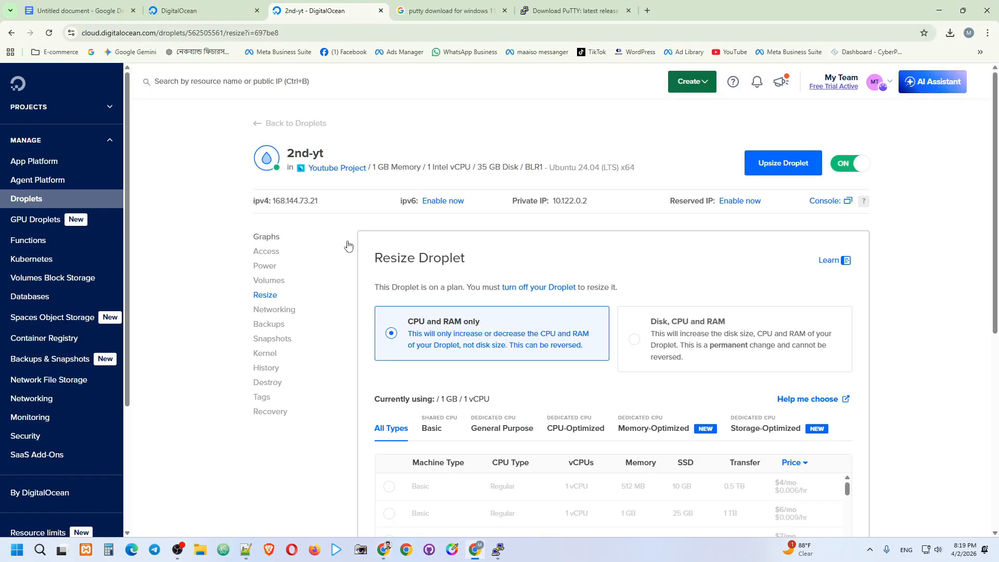
mouse_move(293, 206)
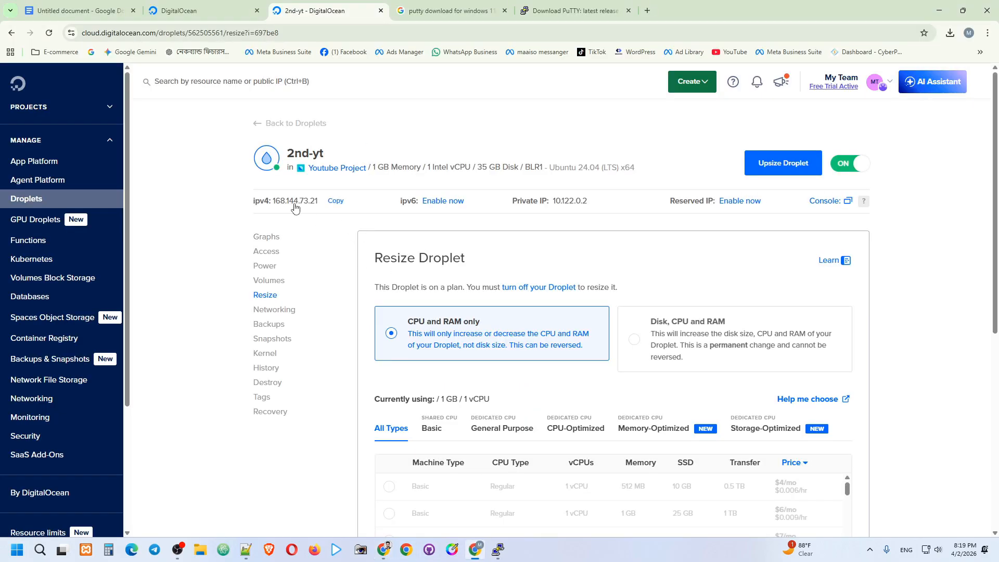
click(333, 203)
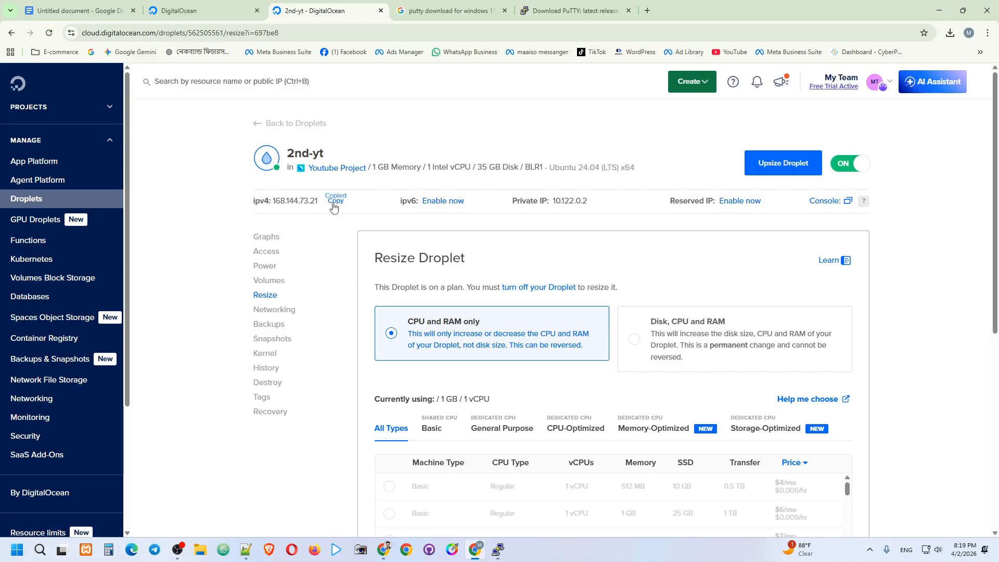
click(384, 549)
Close the ChatGPT hosting-setup tab and bring the DigitalOcean droplet window forward.
click(204, 11)
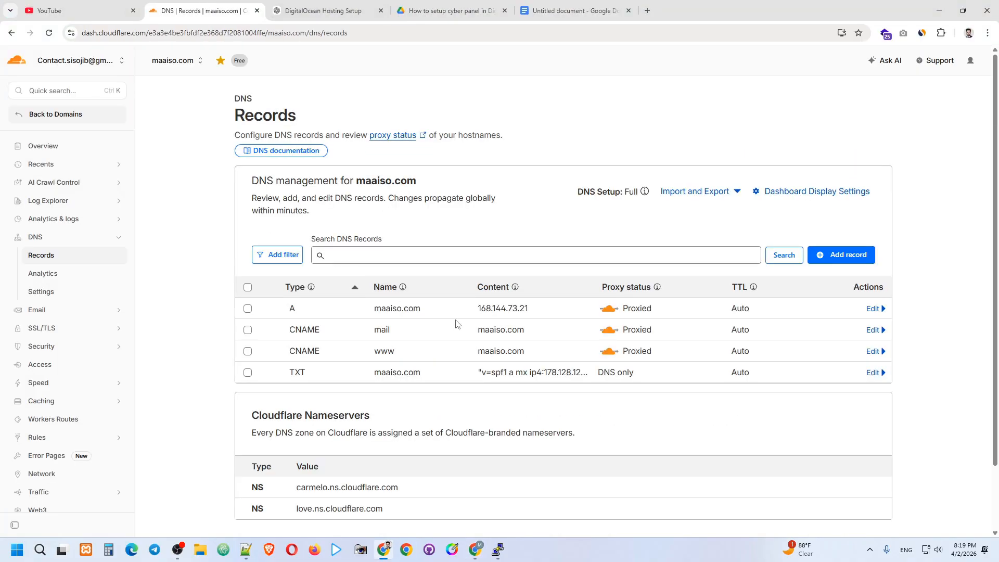
click(381, 11)
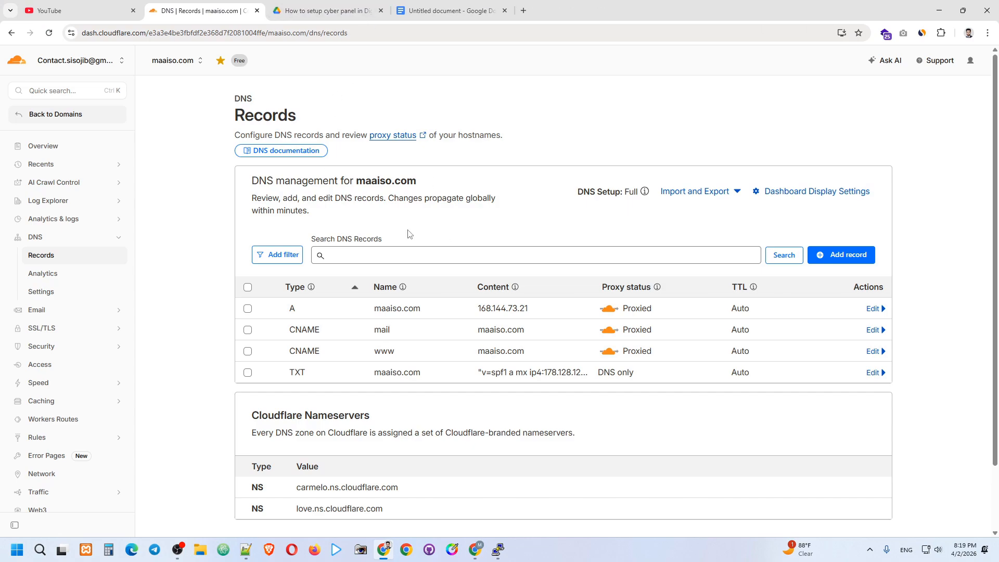
click(453, 262)
click(450, 273)
mouse_move(479, 553)
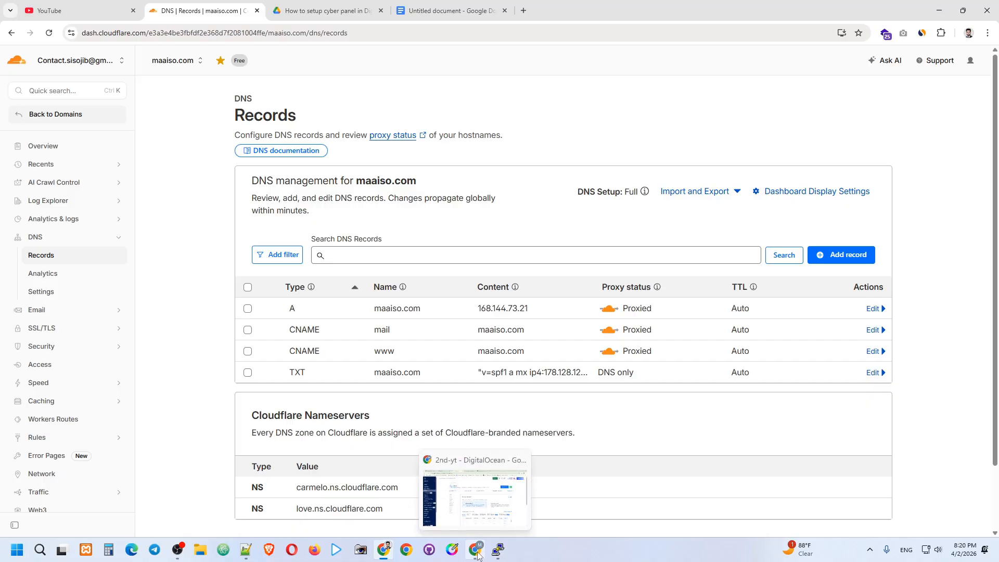
click(477, 554)
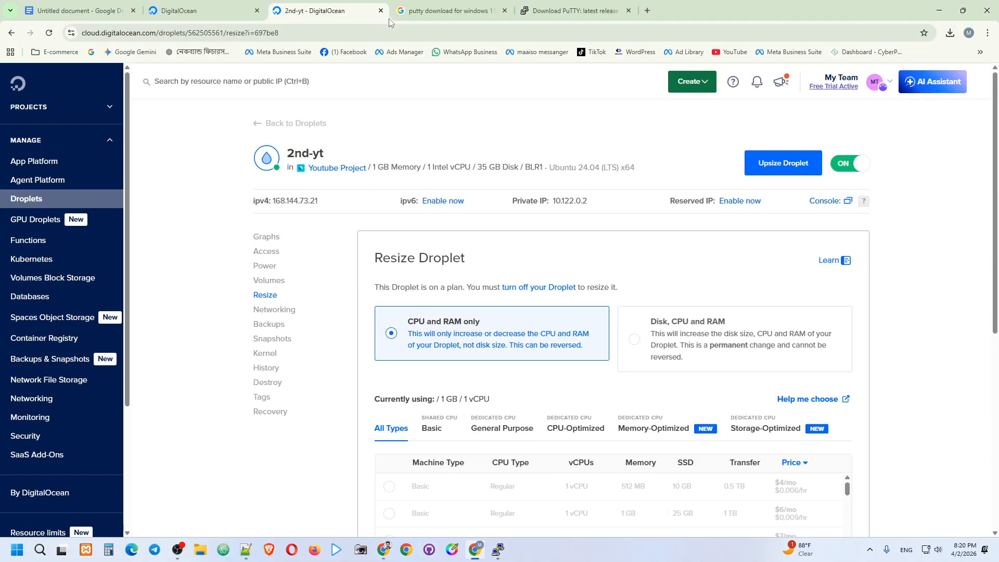
Scroll the setup guide to Step 3 and copy the apt update && apt upgrade -y command.
click(436, 4)
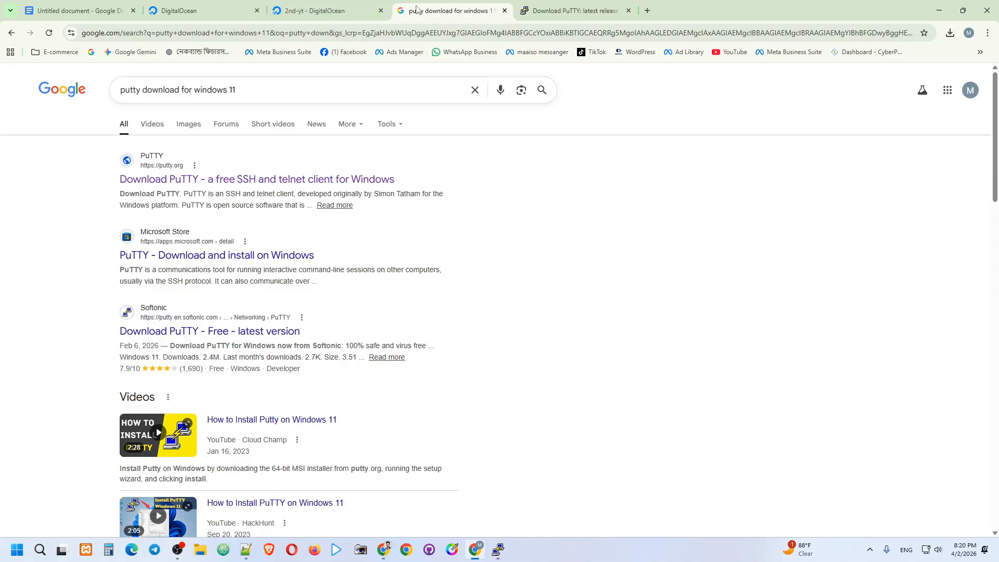
click(73, 9)
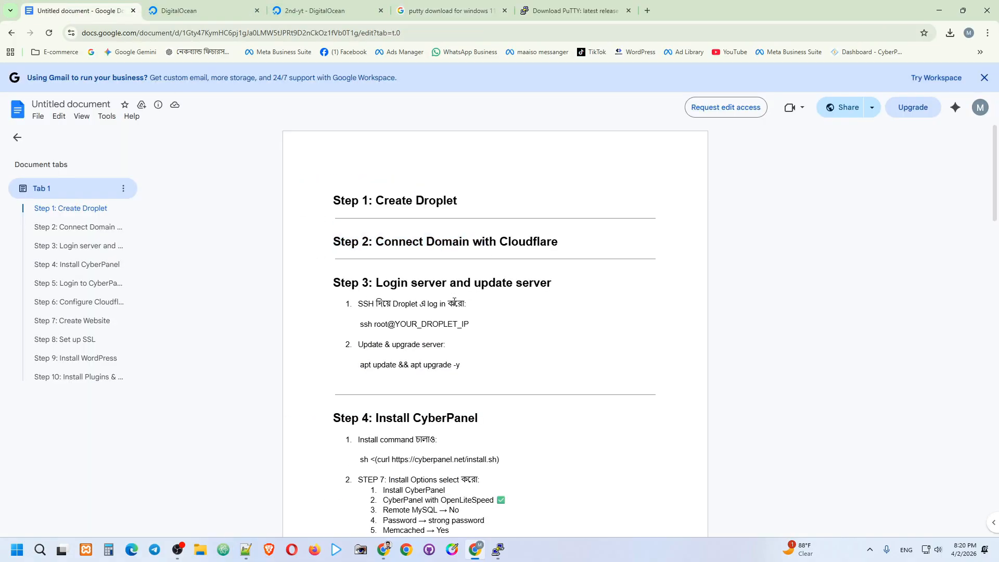
drag(333, 283, 557, 279)
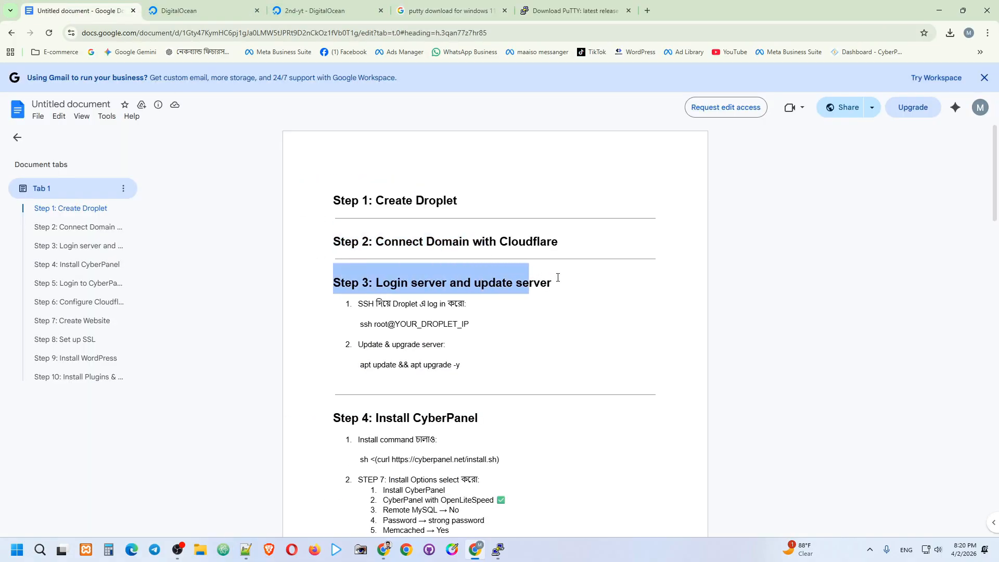
click(471, 329)
scroll(409, 349, down, 2)
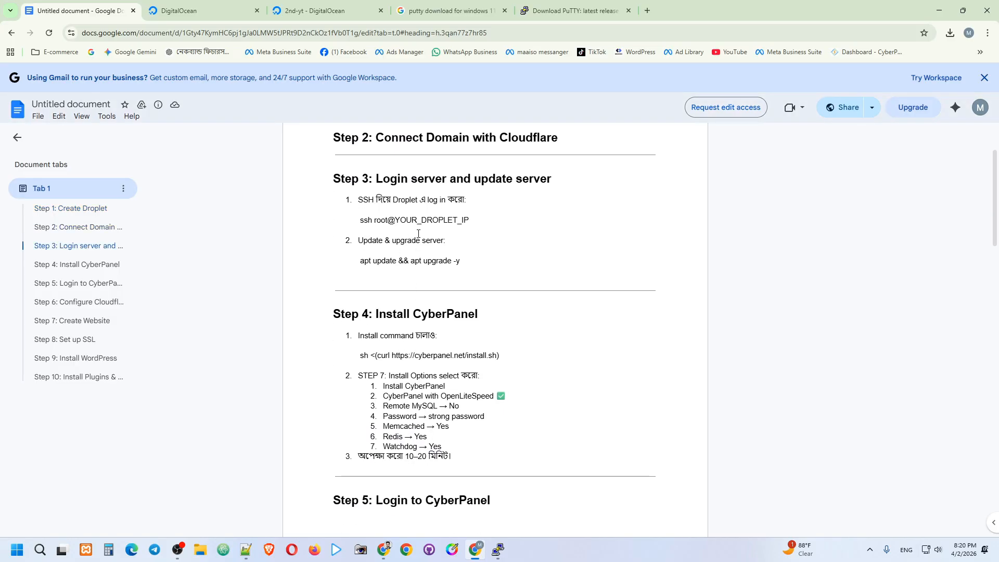
drag(460, 260, 374, 266)
key(ctrl+c)
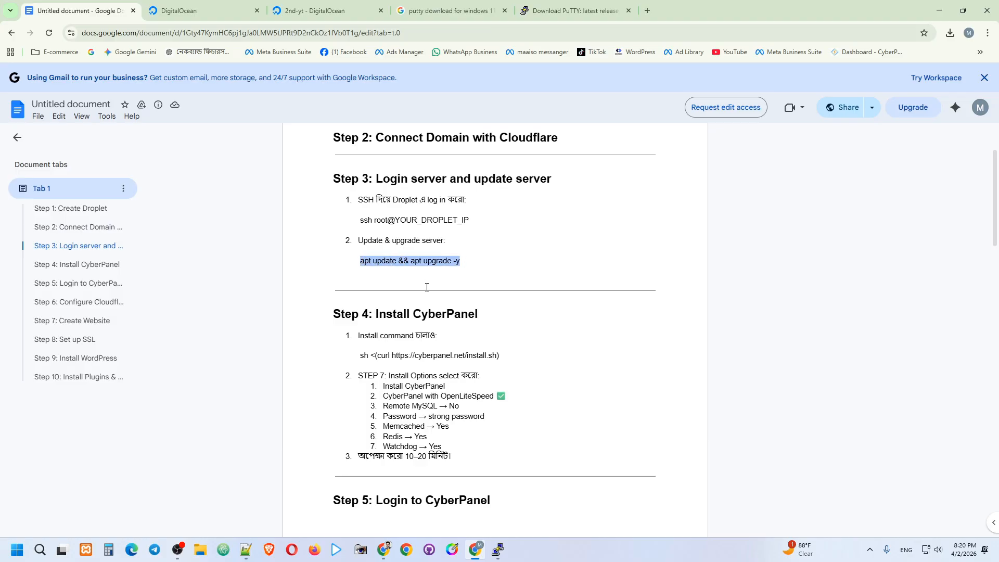
click(483, 276)
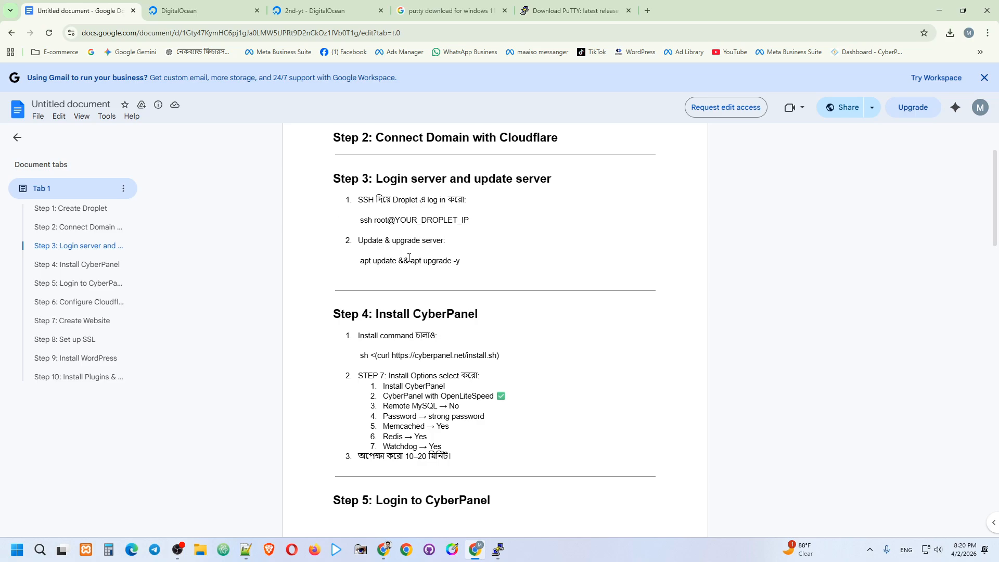
Paste and run apt update && apt upgrade -y in the 2nd-yt PuTTY session.
click(497, 549)
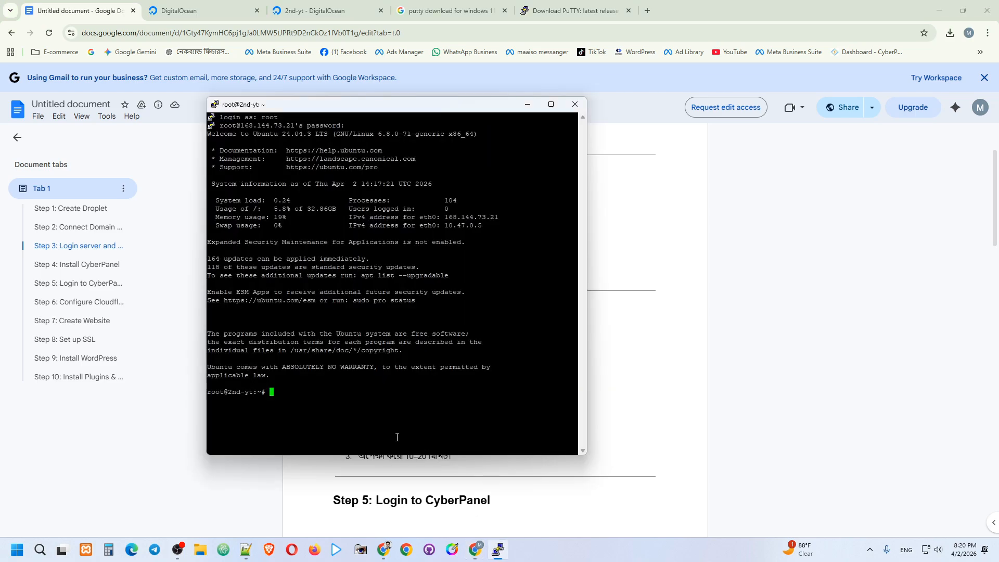
right_click(317, 393)
key(Return)
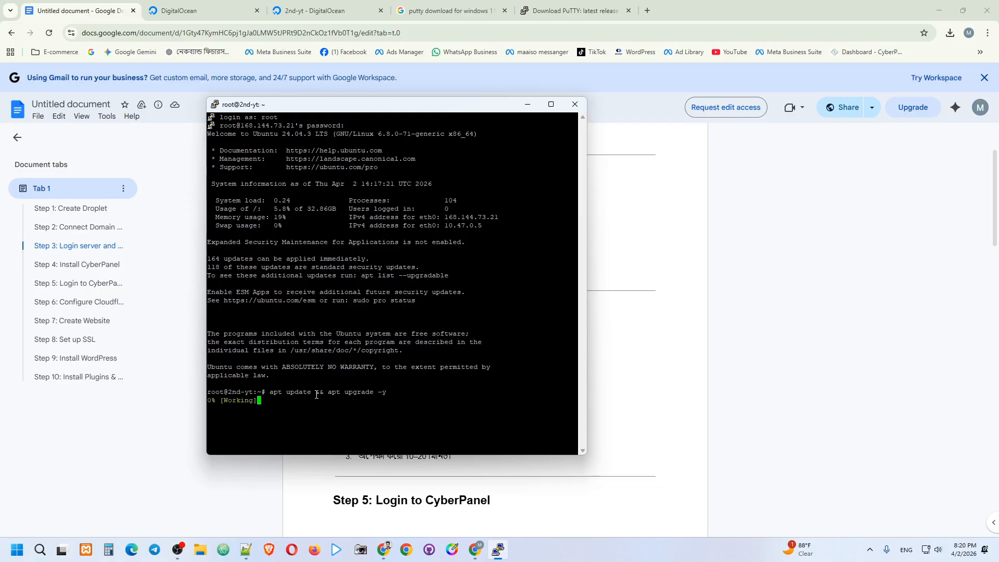
drag(365, 105, 404, 130)
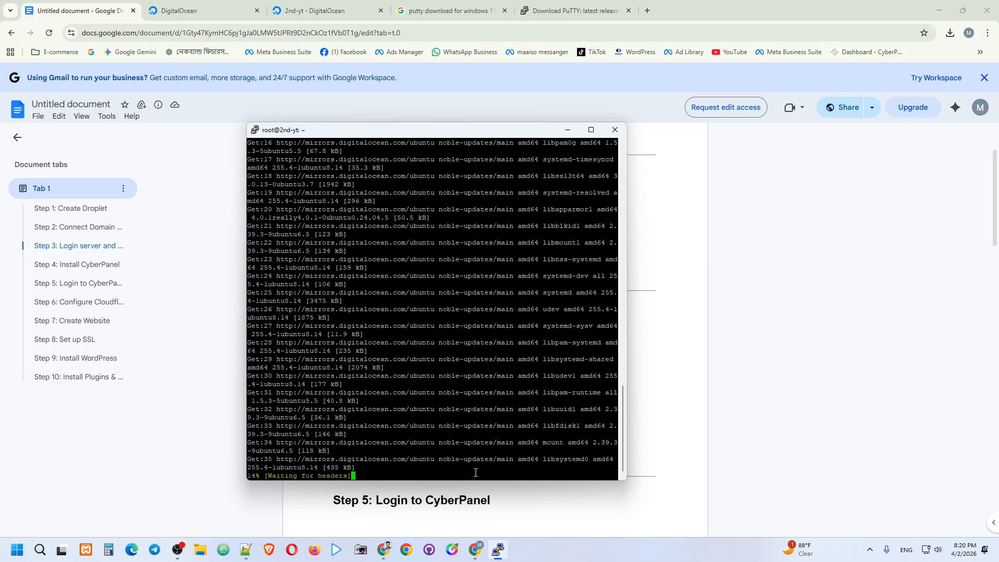
Return to the setup notes and review the Step 4 heading.
click(654, 446)
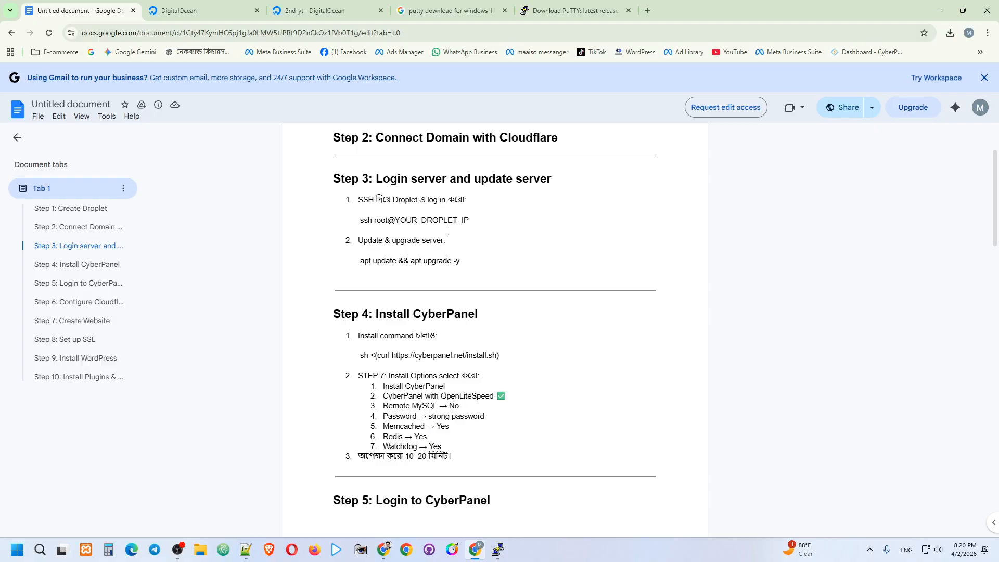
drag(331, 319, 485, 314)
click(507, 310)
Search Google for cpanel in a new tab and open the cPanel website.
click(647, 10)
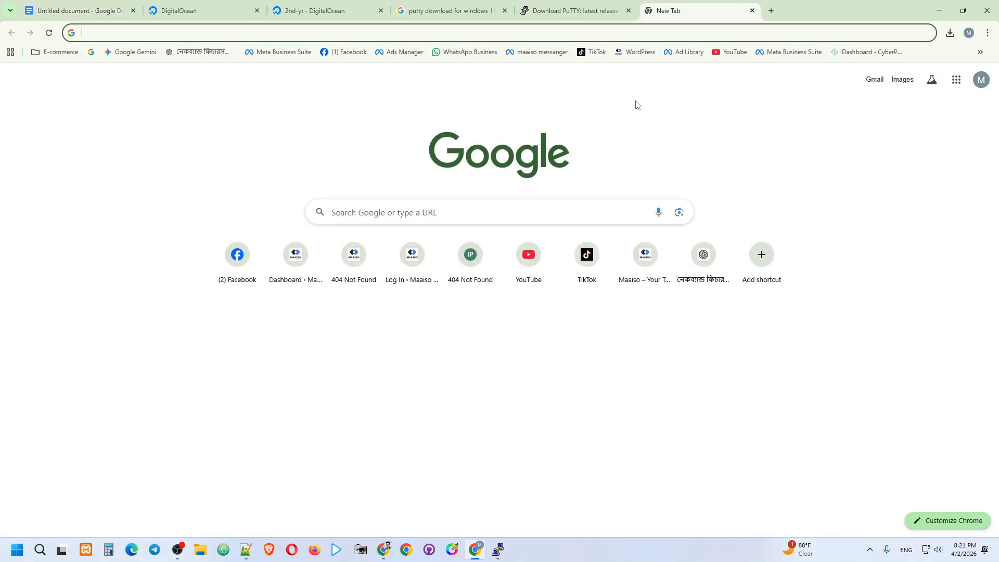
text(cpanel)
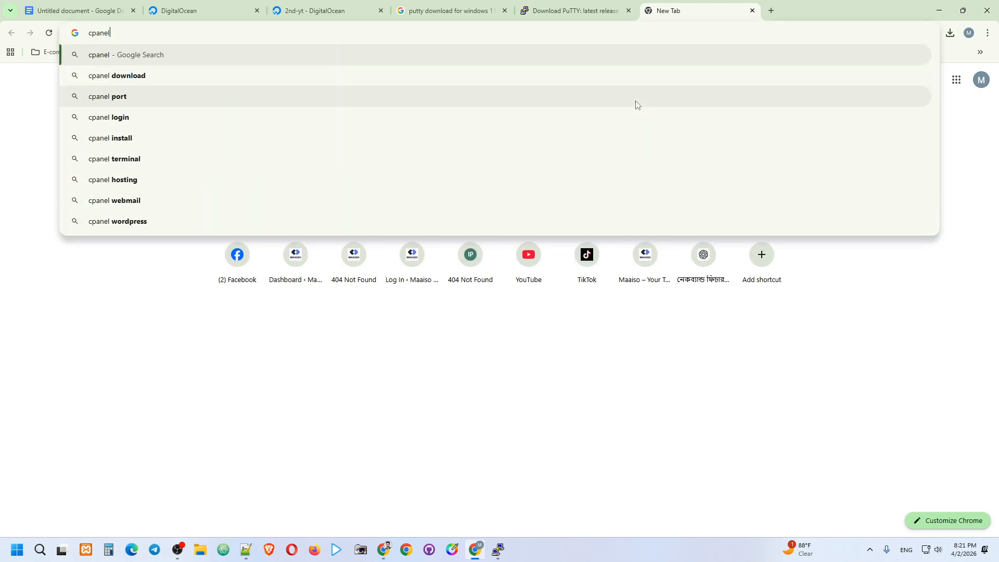
key(Return)
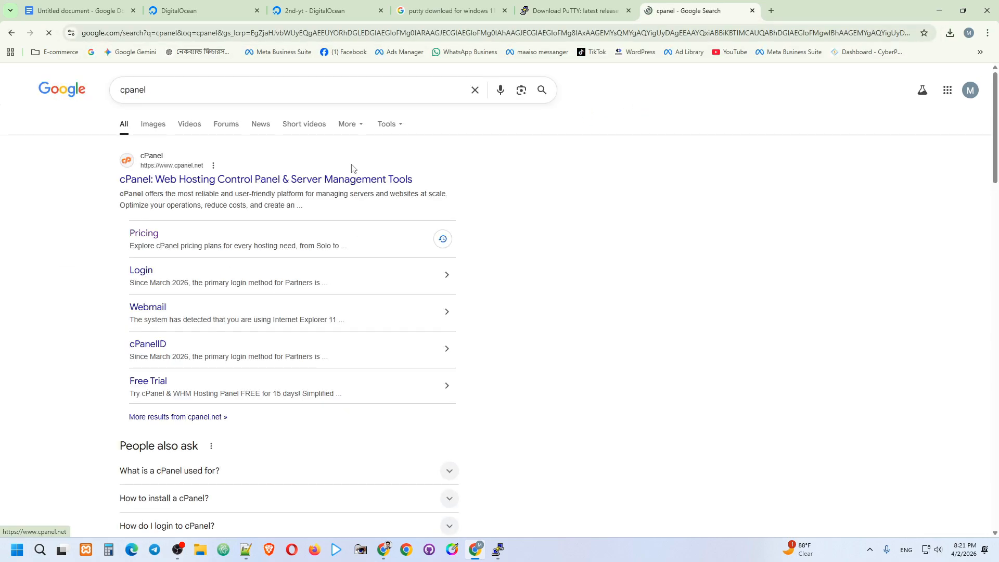
click(411, 176)
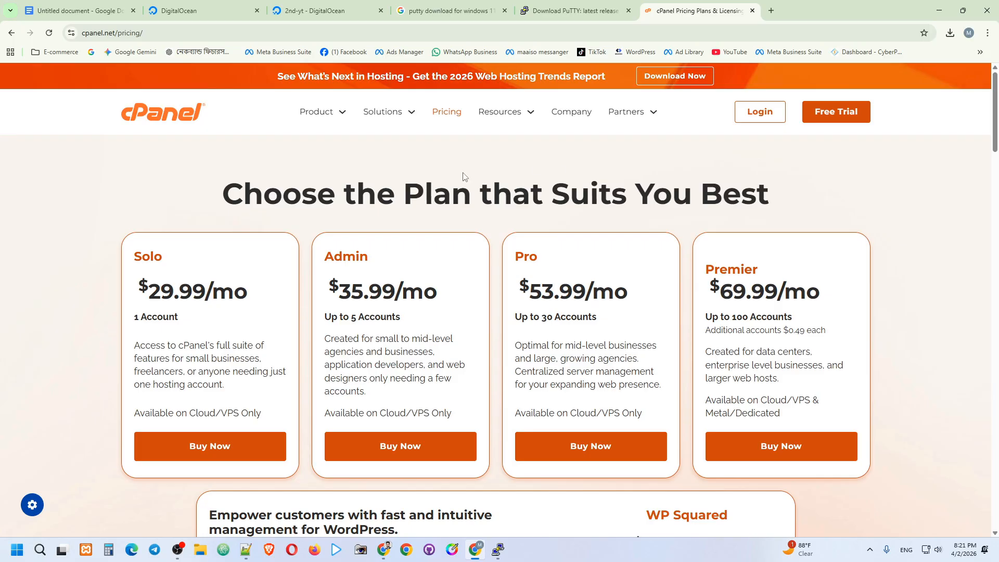
Scroll to the cPanel pricing plans (Solo, Admin, Pro, Premier) and read the heading.
scroll(371, 174, down, 1)
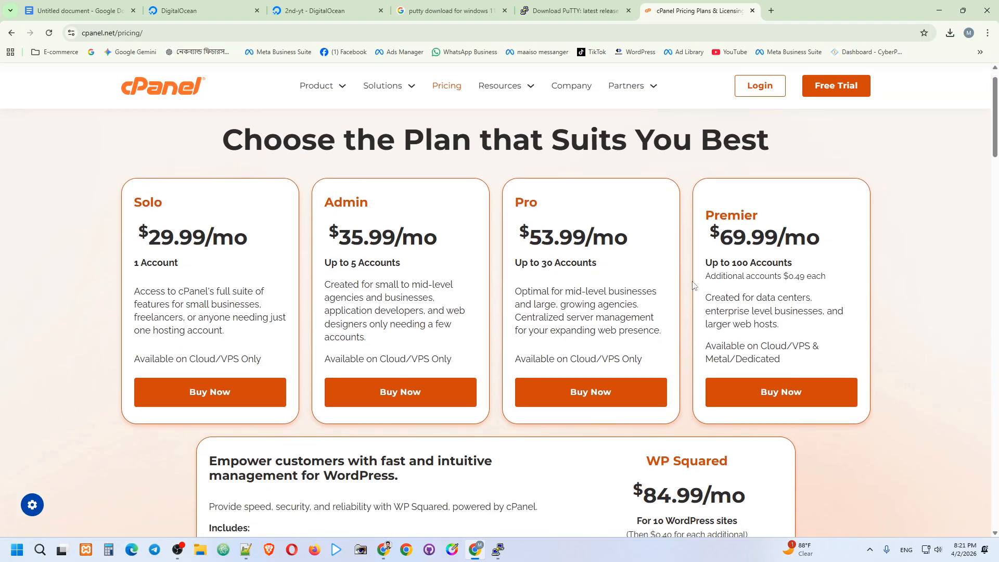
drag(222, 140, 425, 137)
click(437, 128)
double_click(440, 137)
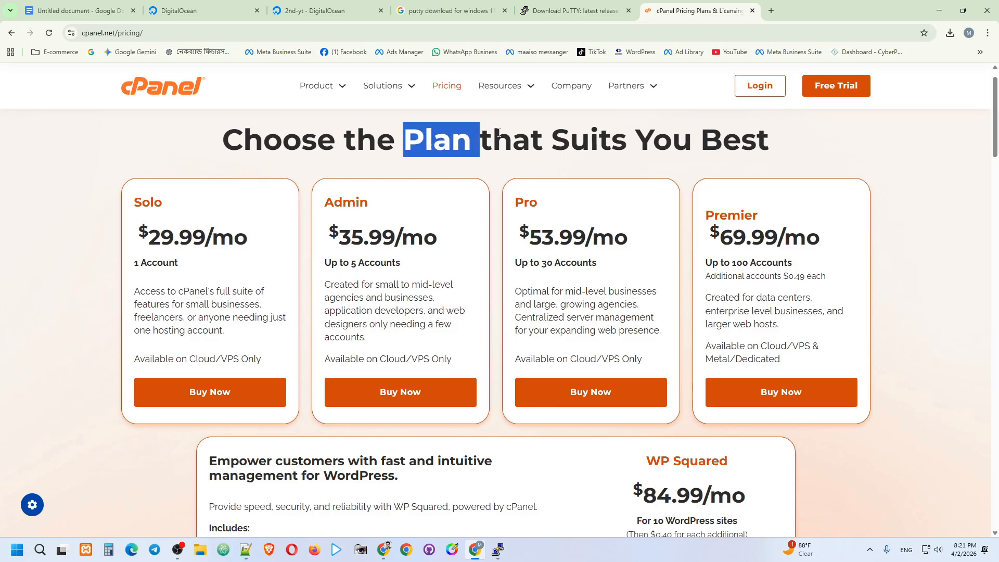
click(510, 139)
double_click(511, 139)
double_click(590, 139)
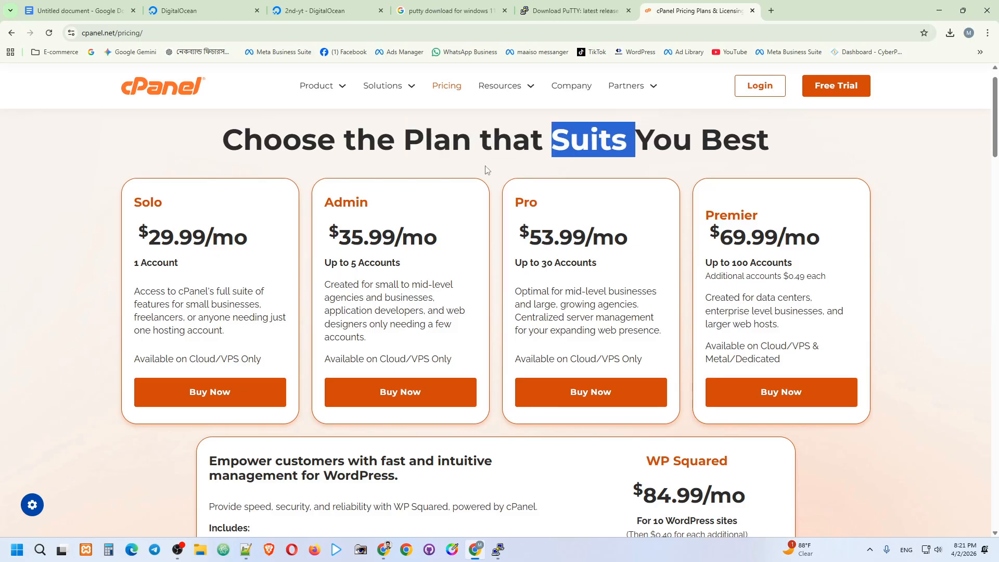
click(364, 156)
drag(216, 140, 809, 138)
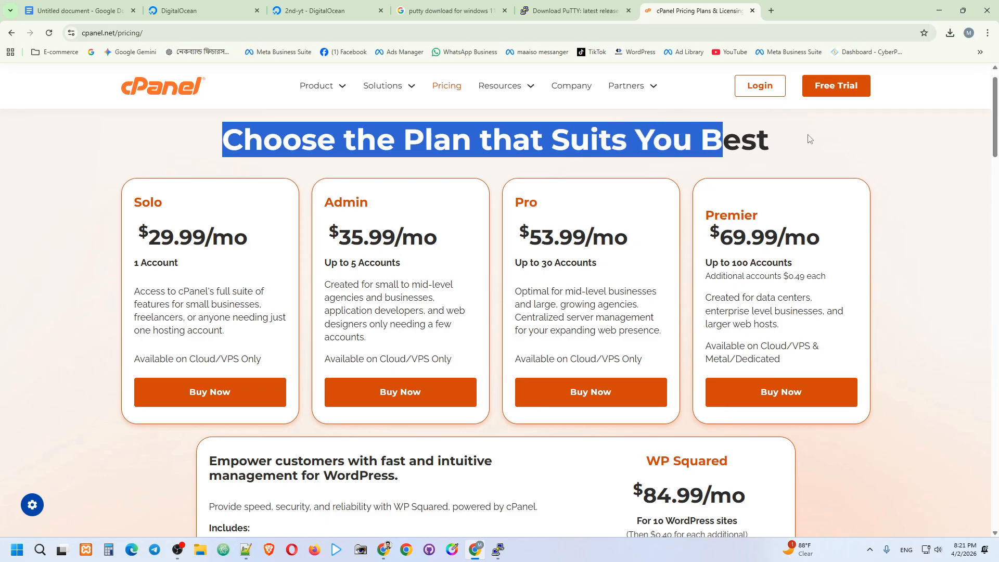
click(810, 138)
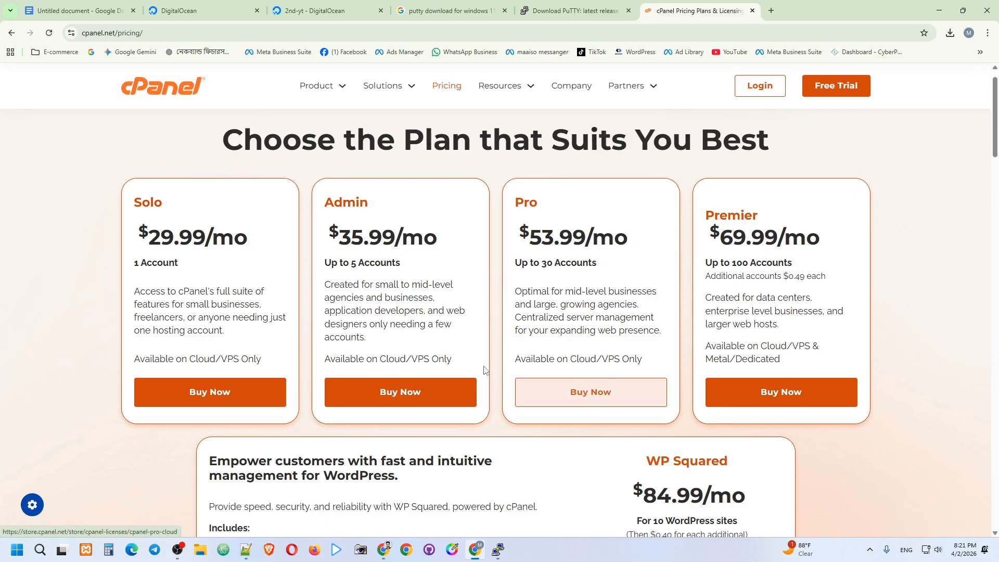
Open a new tab and search Google for cyberpanel.
click(263, 5)
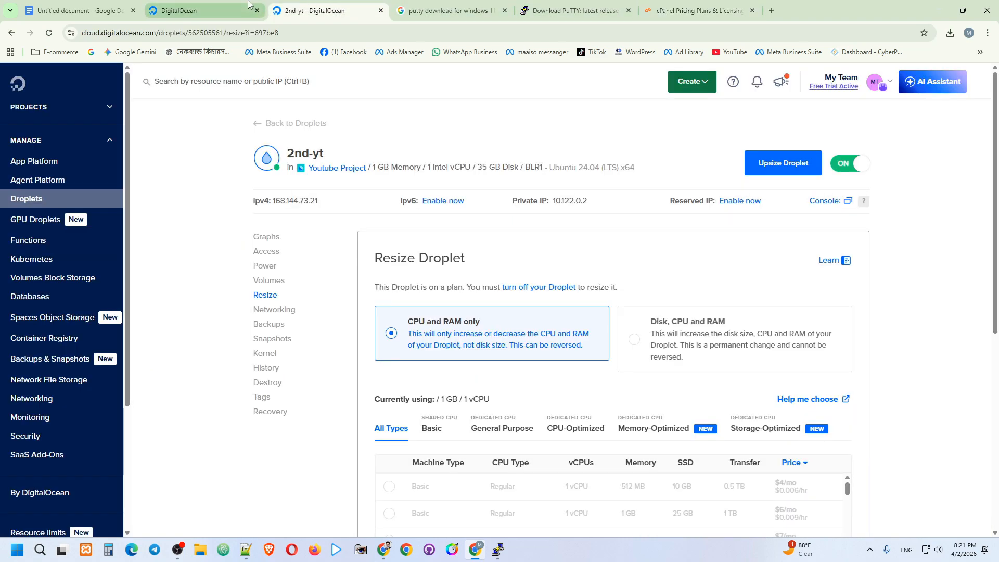
click(712, 5)
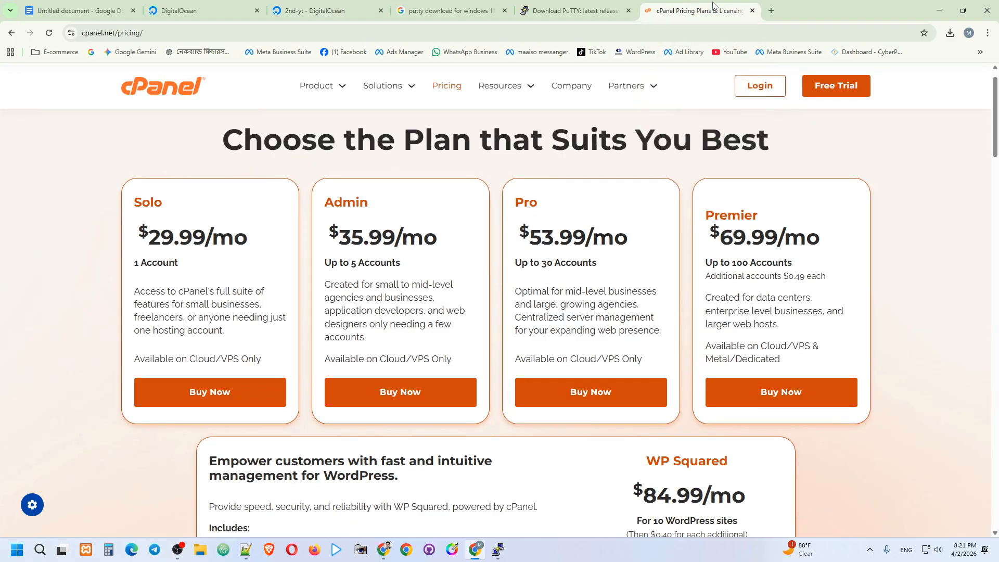
click(770, 13)
text(cy)
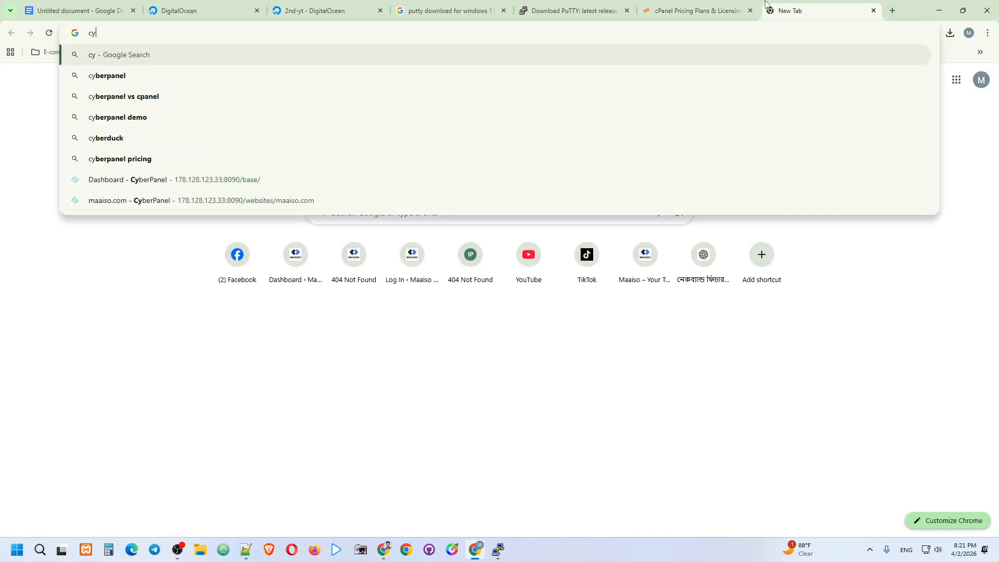
text(ber)
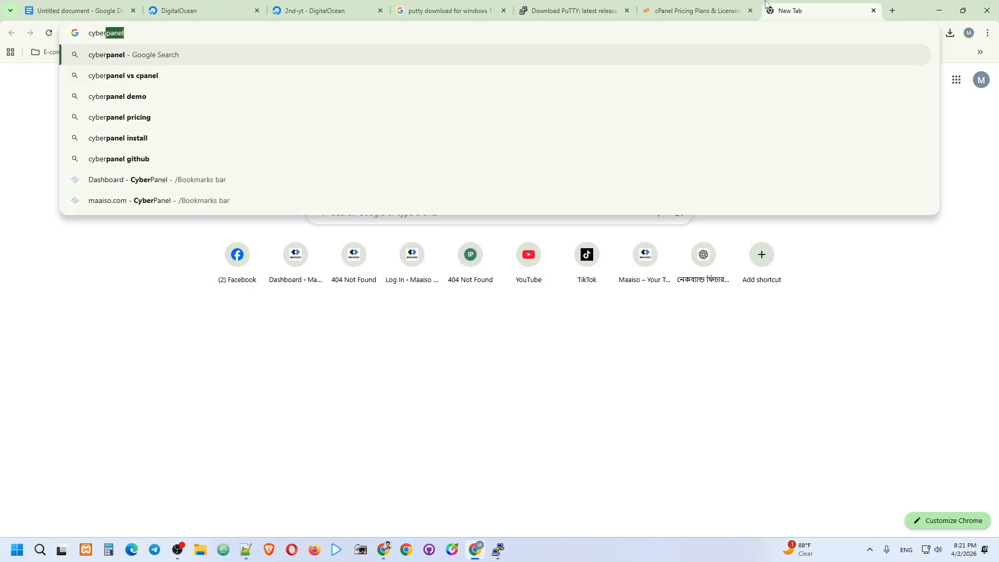
key(Return)
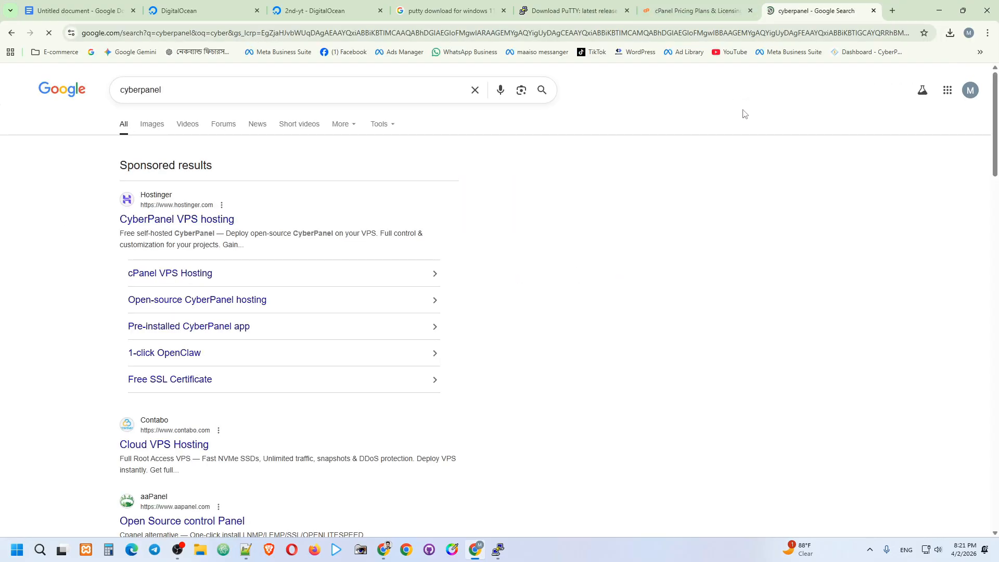
Refine the search to cyberpanel demo and open the aaPanel ad in a background tab.
click(703, 6)
click(769, 5)
click(225, 87)
click(198, 113)
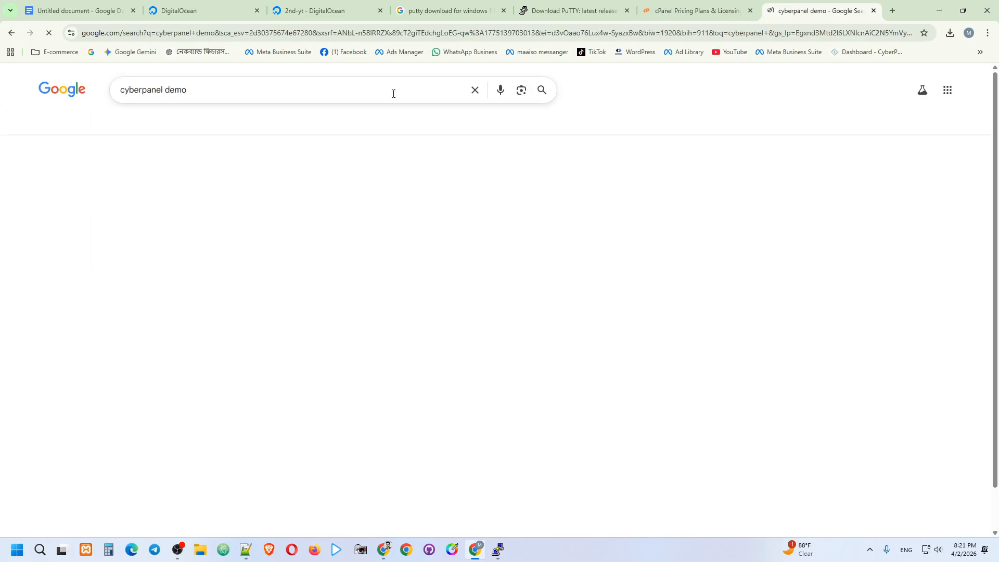
right_click(232, 219)
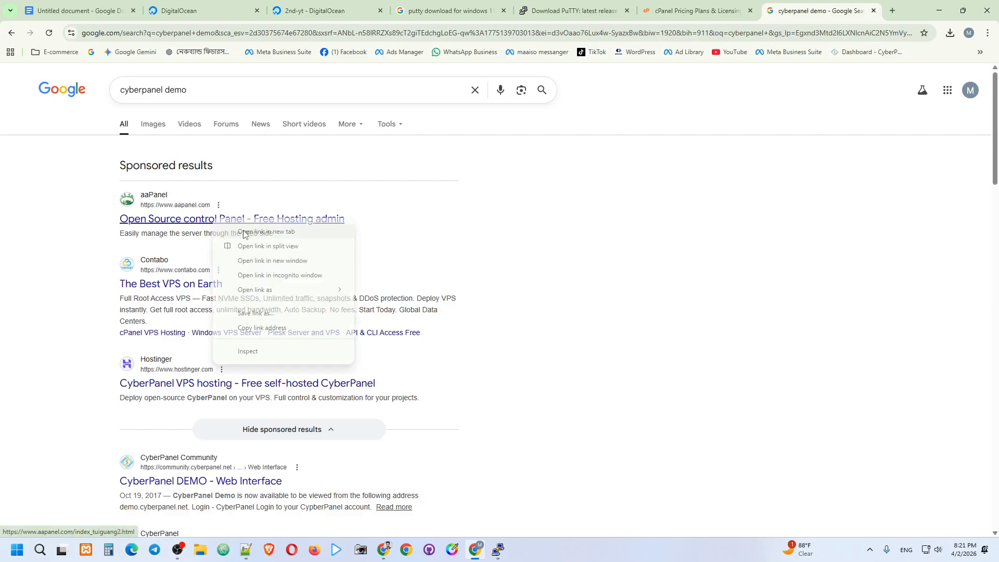
click(260, 232)
Close the aaPanel and cyberpanel demo tabs, returning to the putty download for windows 11 results.
click(790, 4)
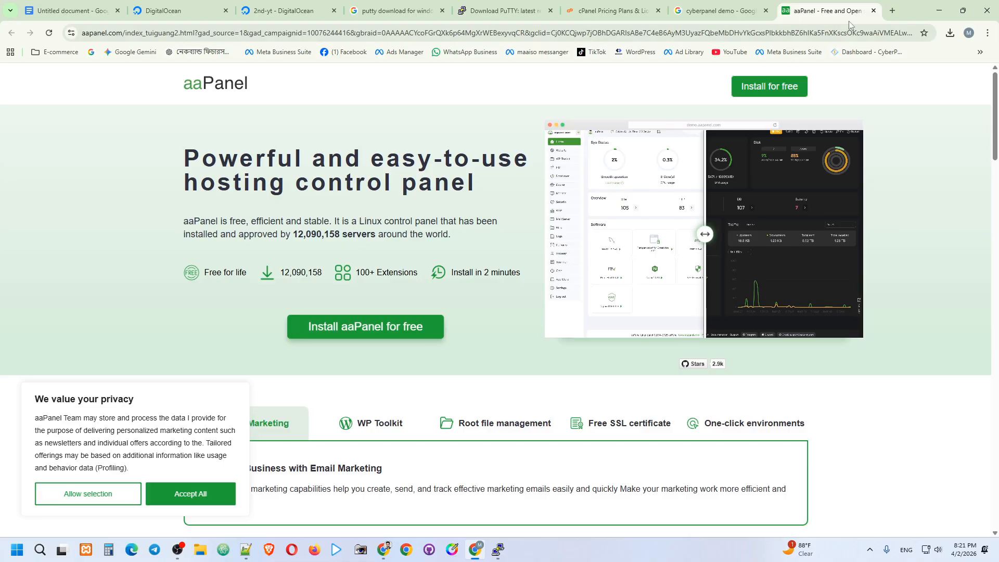
click(874, 10)
click(874, 11)
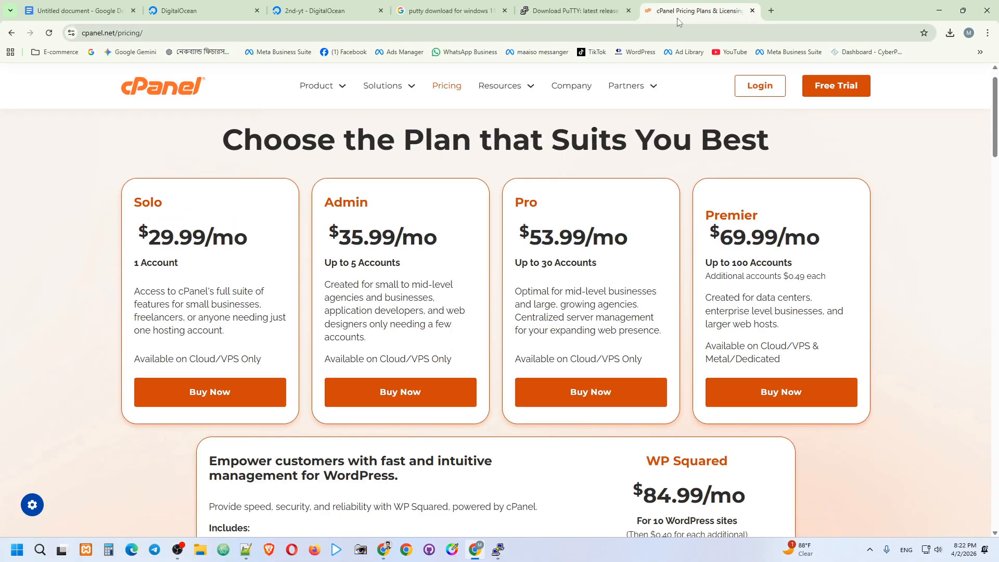
click(587, 5)
click(468, 6)
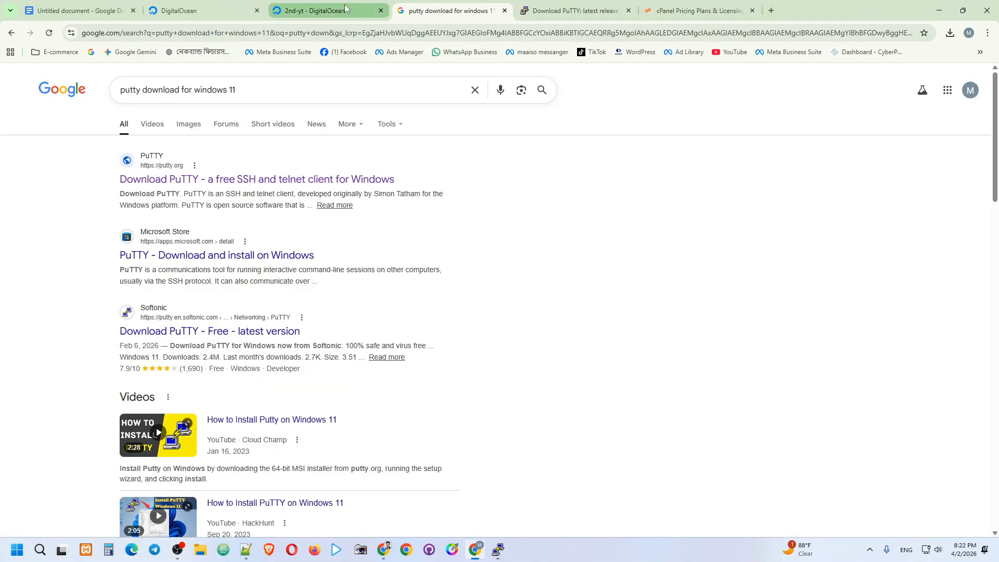
Keep the locally installed sshd_config version so the server upgrade continues.
click(63, 4)
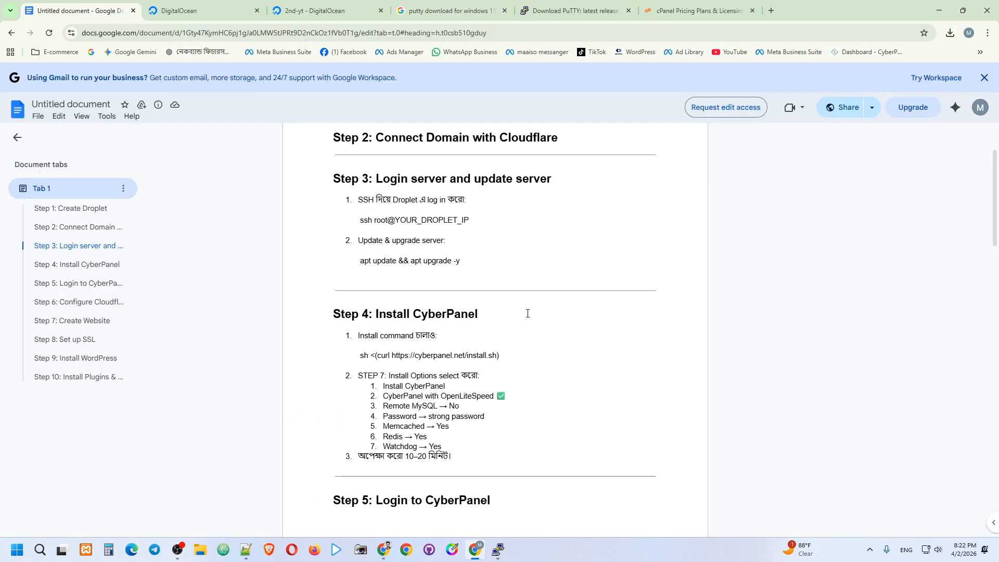
scroll(527, 313, down, 1)
key(alt+Tab)
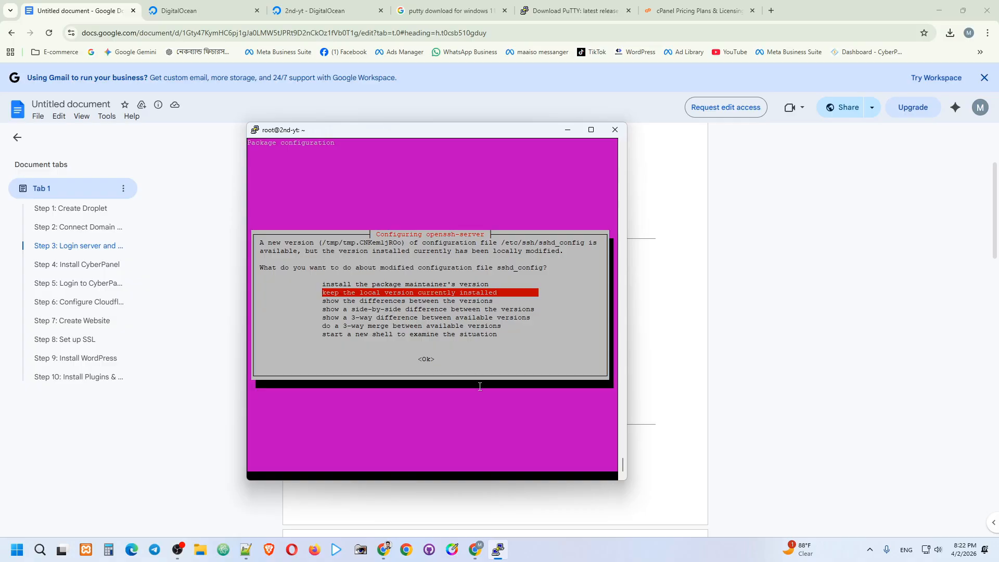
key(Return)
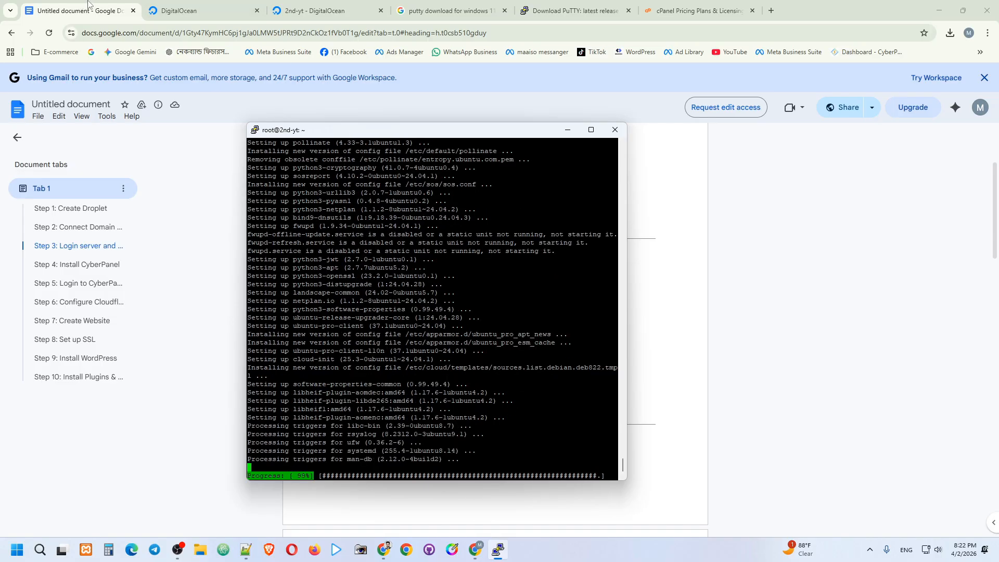
Review Step 3's update instructions and the Install CyberPanel heading in the setup guide.
click(214, 188)
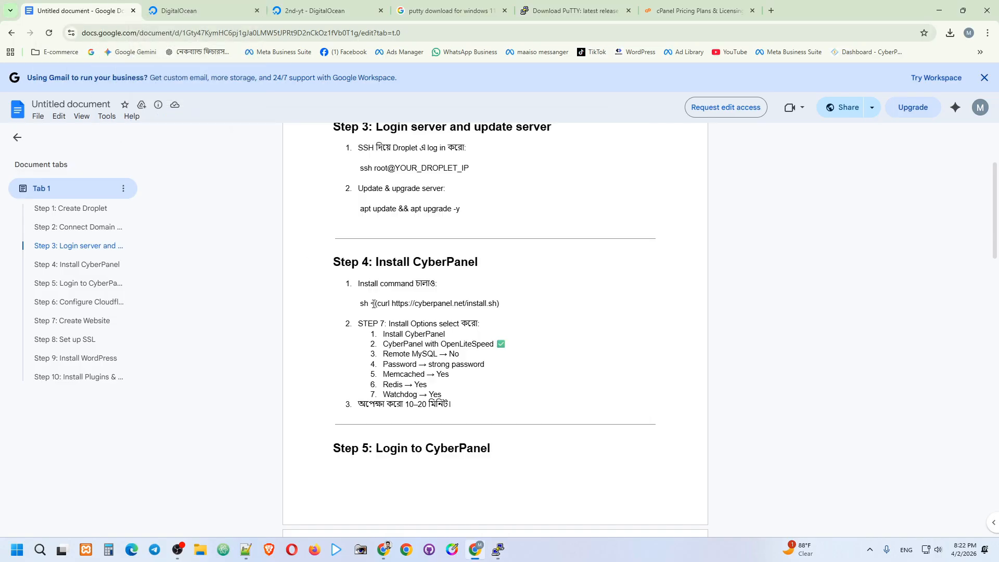
scroll(391, 267, up, 1)
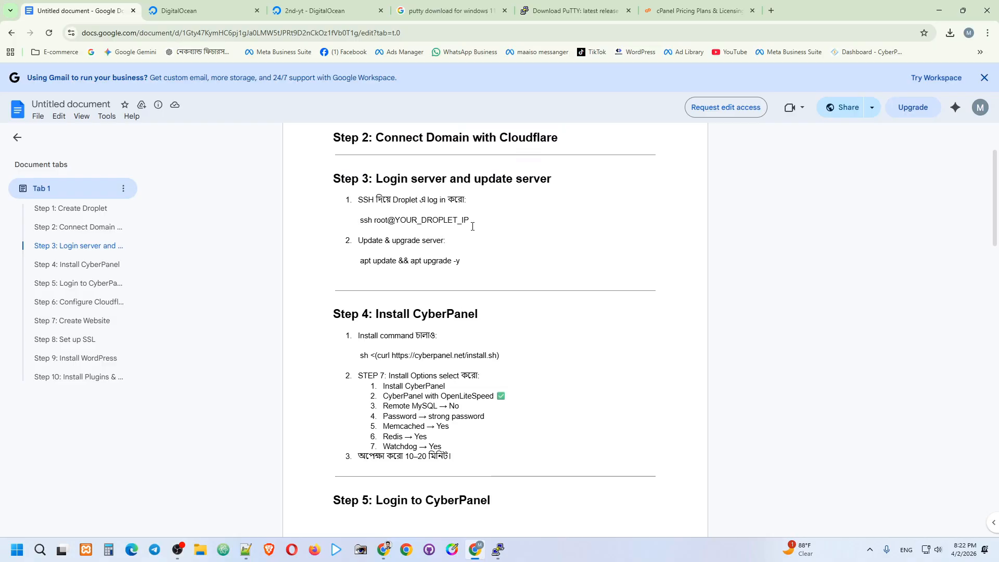
triple_click(475, 259)
click(492, 258)
drag(495, 312, 379, 313)
click(516, 312)
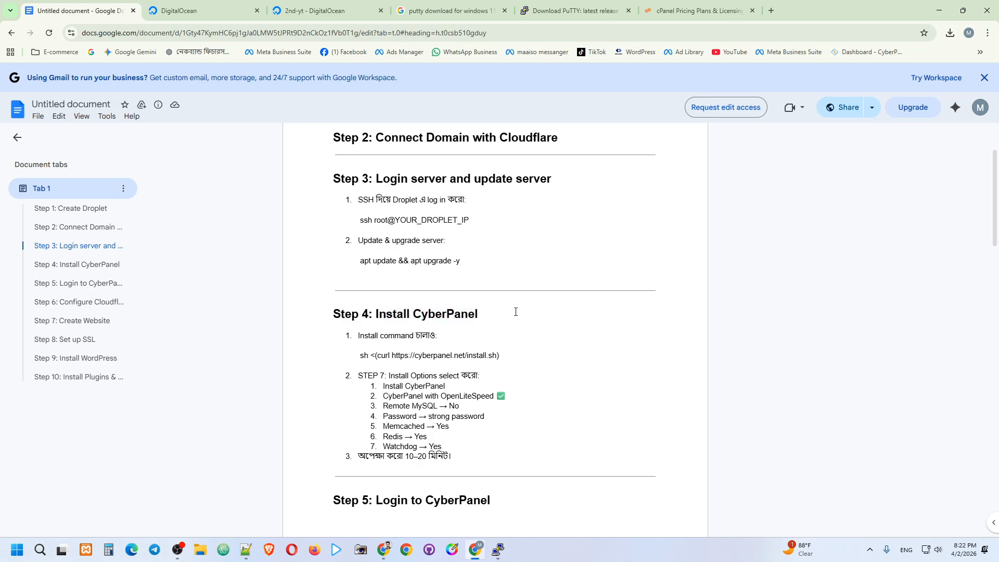
drag(358, 200, 470, 223)
drag(359, 232, 479, 253)
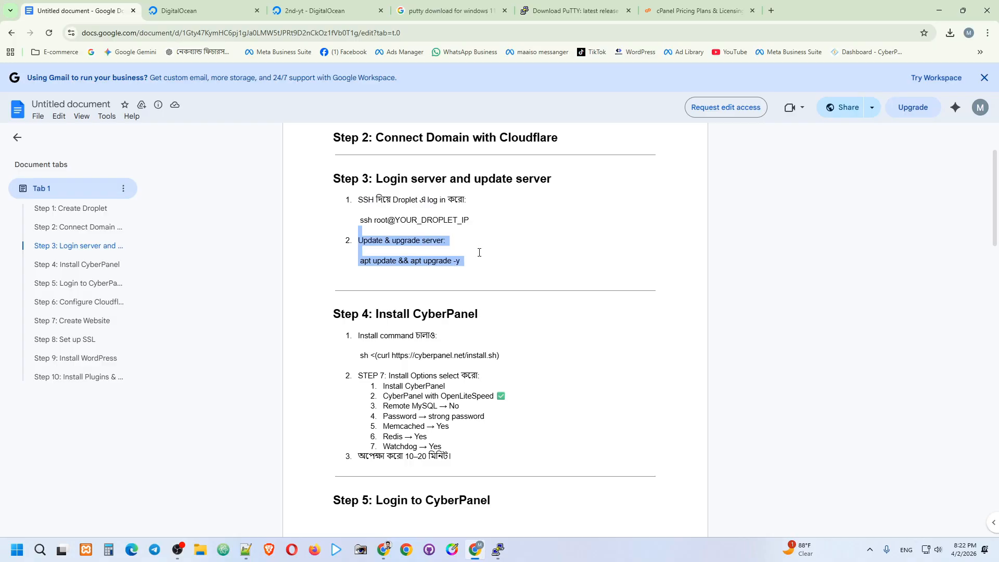
click(479, 258)
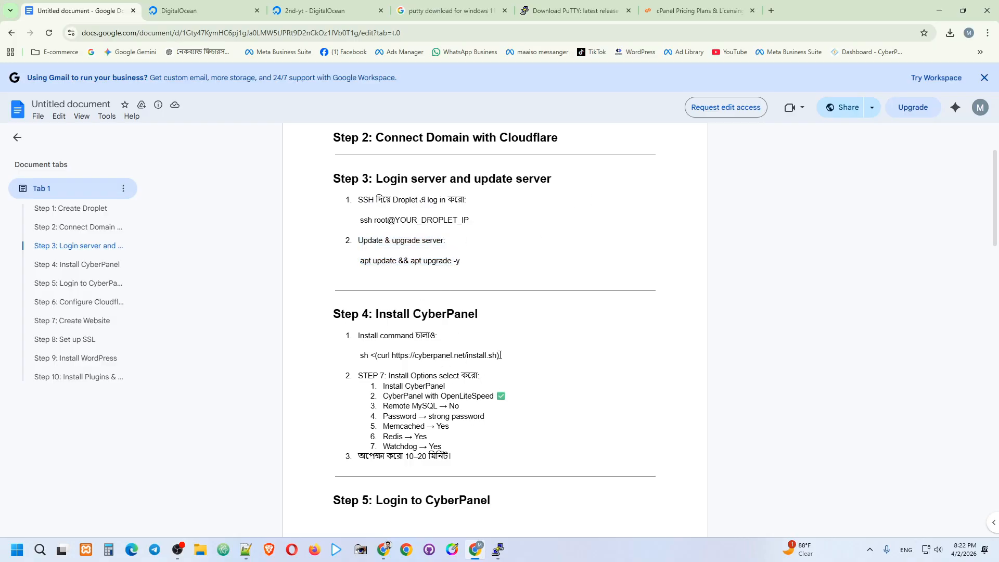
mouse_move(500, 355)
mouse_down()
mouse_move(359, 356)
mouse_move(511, 354)
mouse_up()
key(ctrl+c)
right_click(389, 358)
right_click(484, 355)
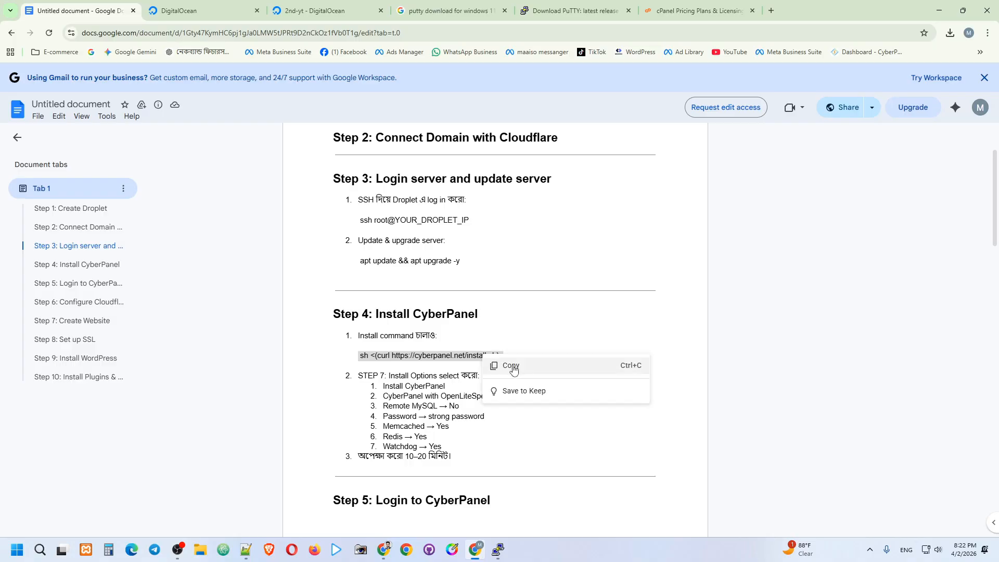
click(512, 366)
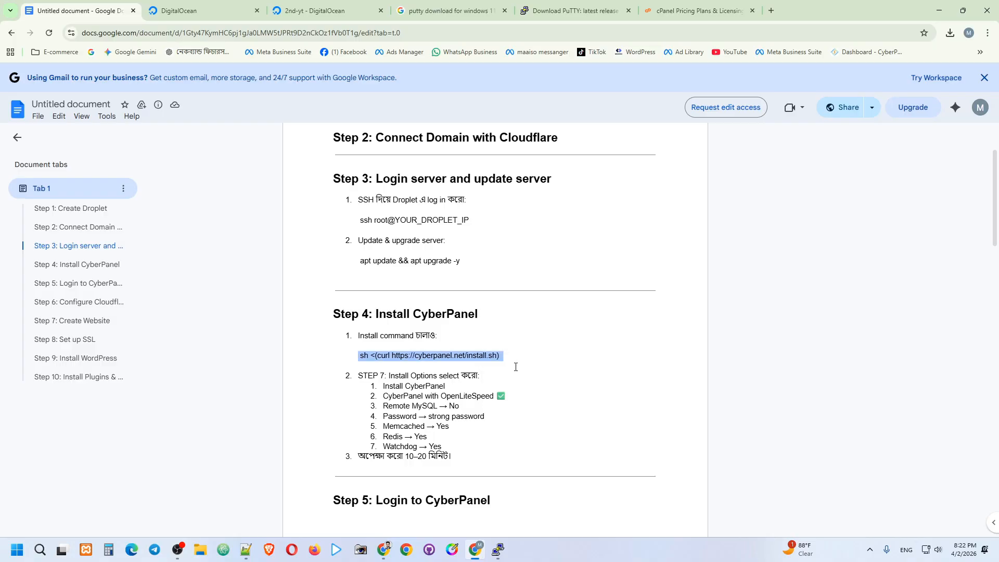
click(498, 550)
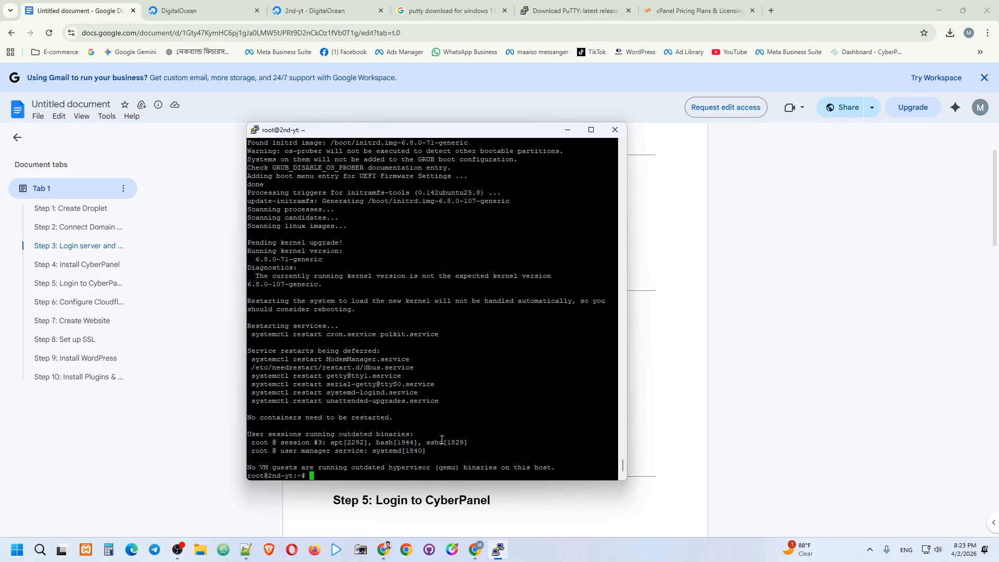
Paste and run the CyberPanel install script, then place the terminal beside the guide.
right_click(420, 476)
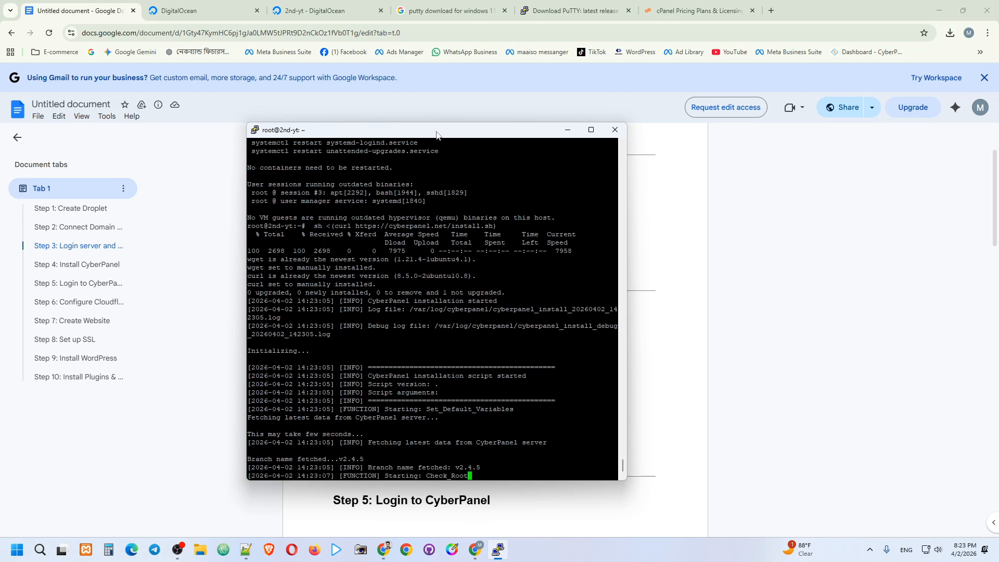
drag(437, 134, 418, 130)
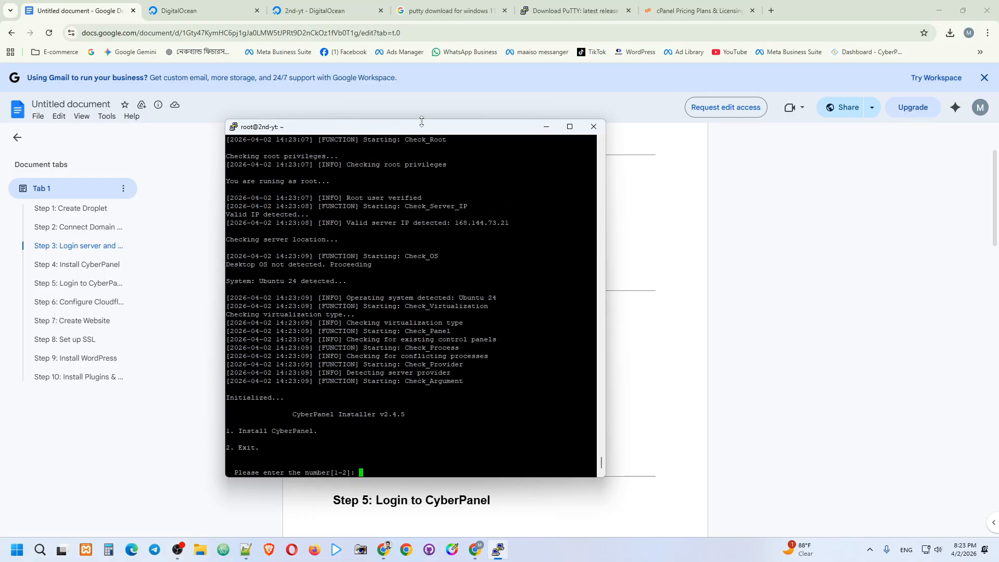
drag(411, 132, 398, 138)
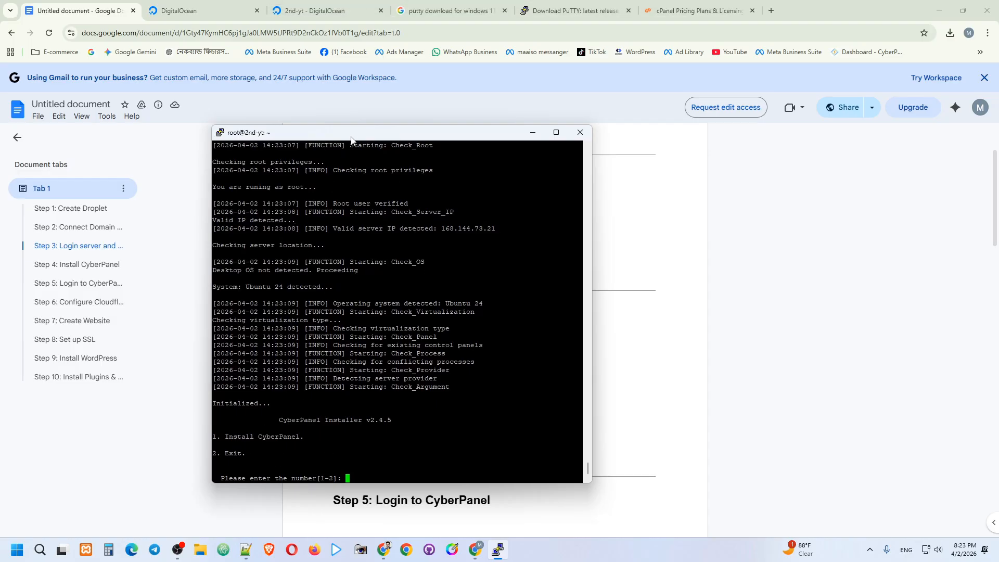
drag(354, 135, 714, 28)
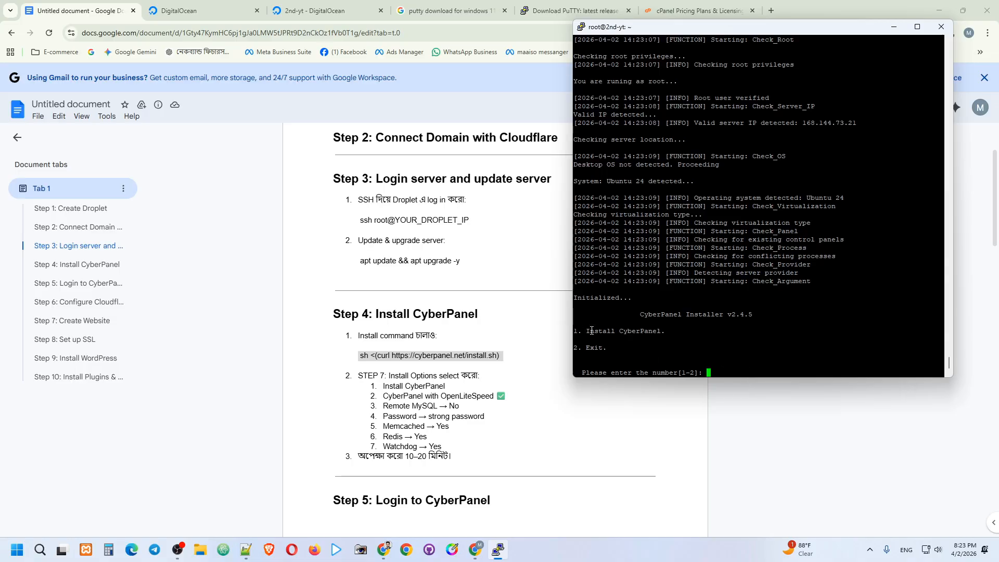
Answer 1 twice to install CyberPanel with OpenLiteSpeed.
text(1)
key(Return)
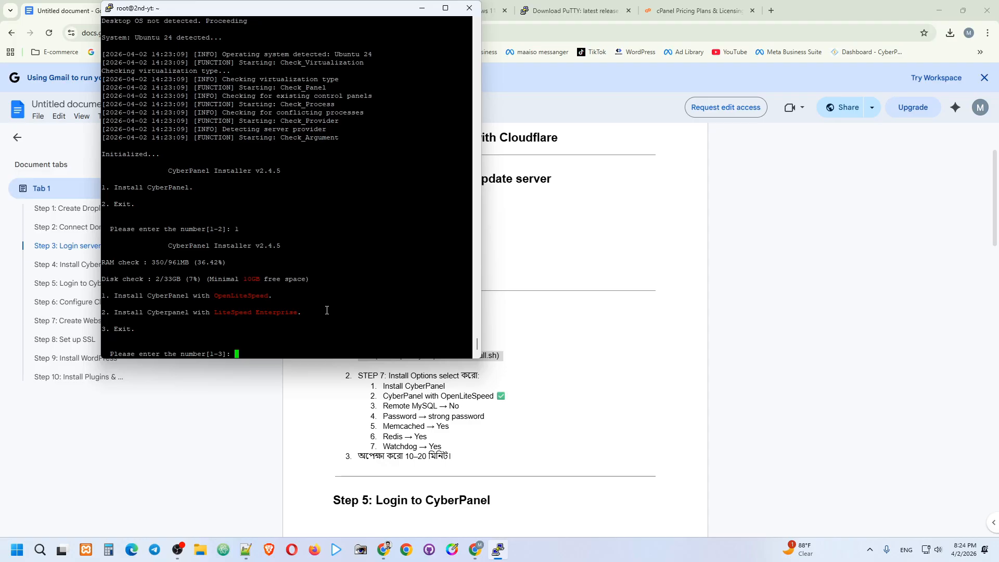
text(1)
key(Return)
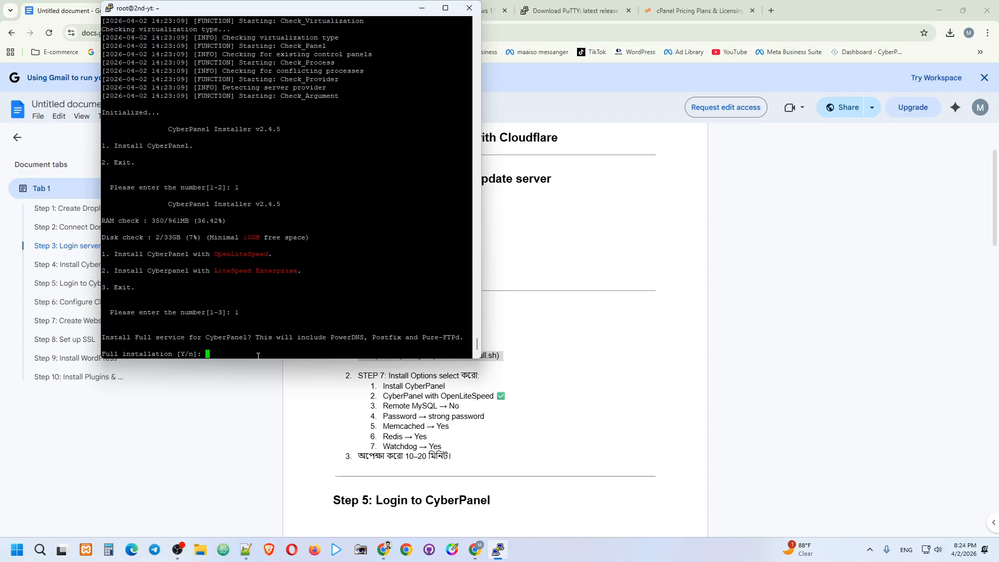
Review the install-option notes in Notepad++'s 'new 3' tab, including the Remote MySQL line.
click(246, 550)
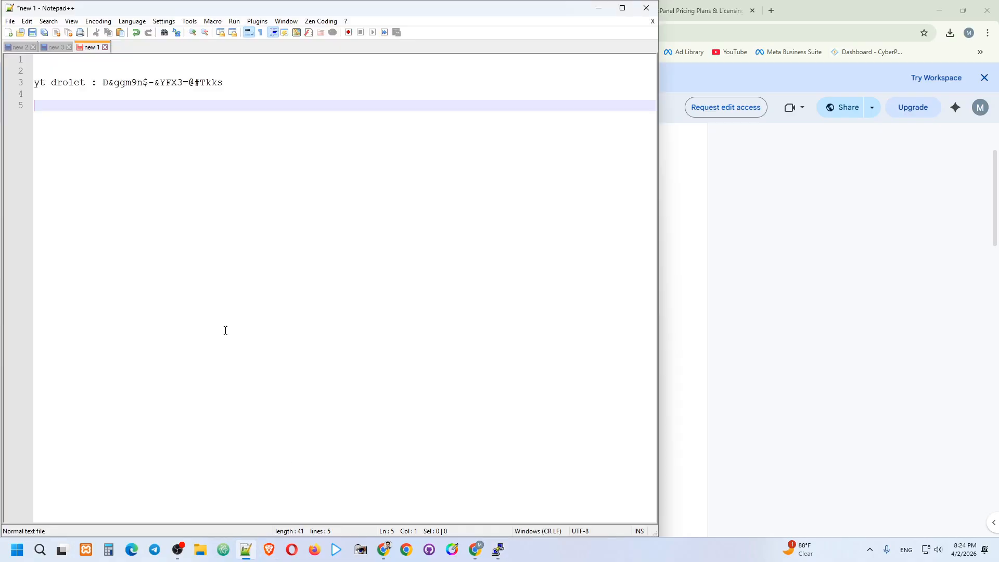
click(56, 47)
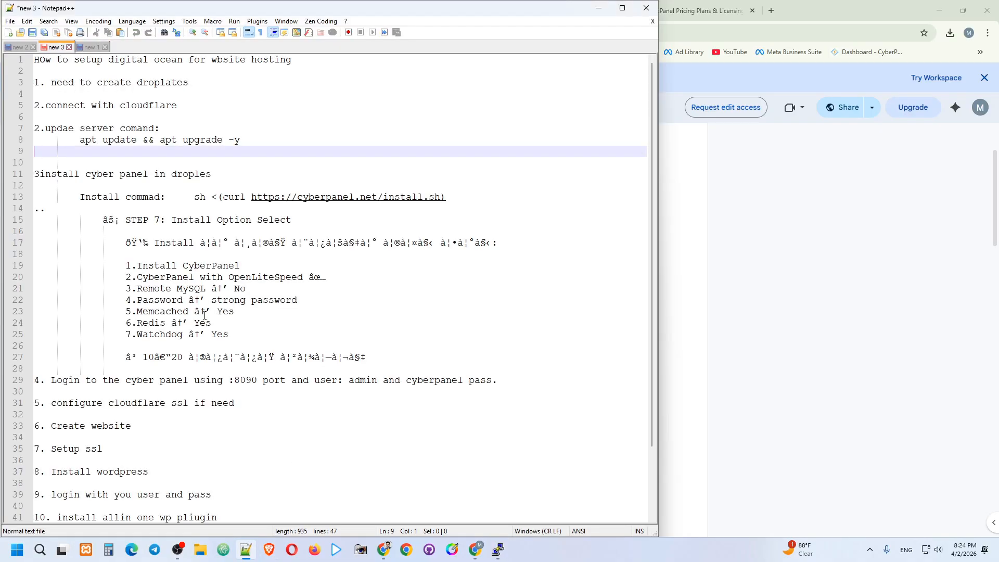
click(232, 288)
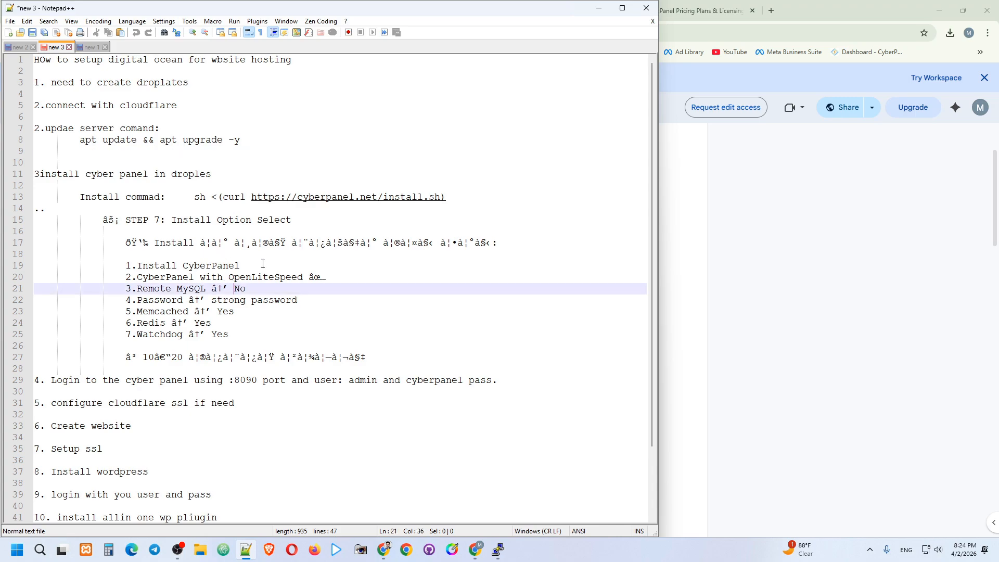
click(263, 262)
click(258, 289)
drag(176, 289, 232, 289)
click(255, 290)
Answer n to decline the full installation, then bring the setup guide forward.
click(498, 550)
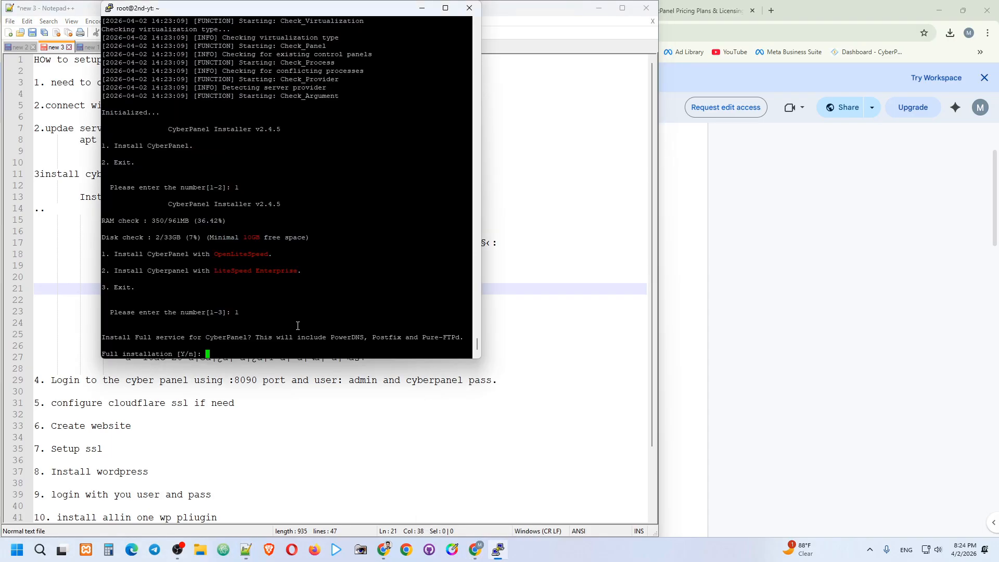
text(n)
key(Return)
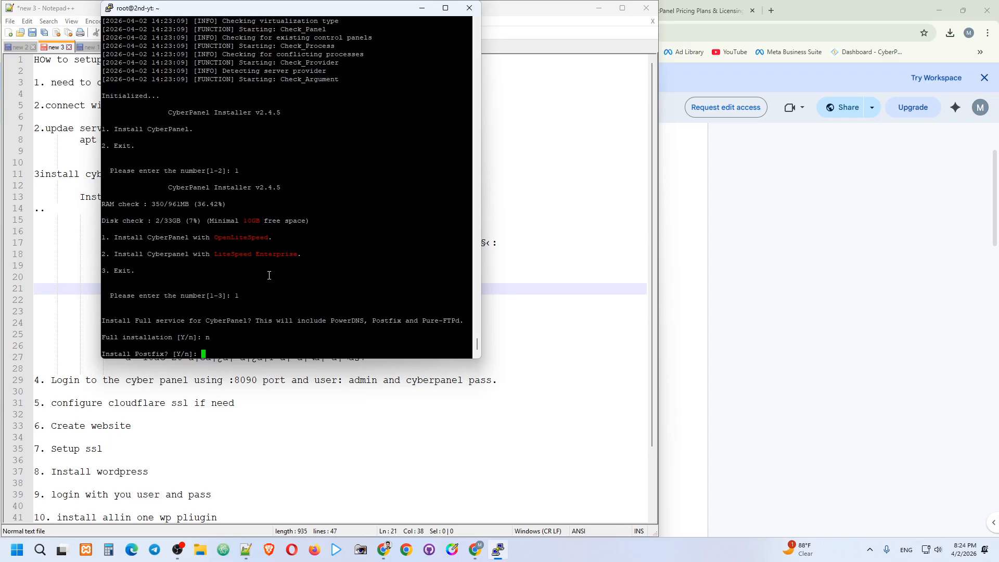
drag(291, 9, 352, 94)
click(475, 550)
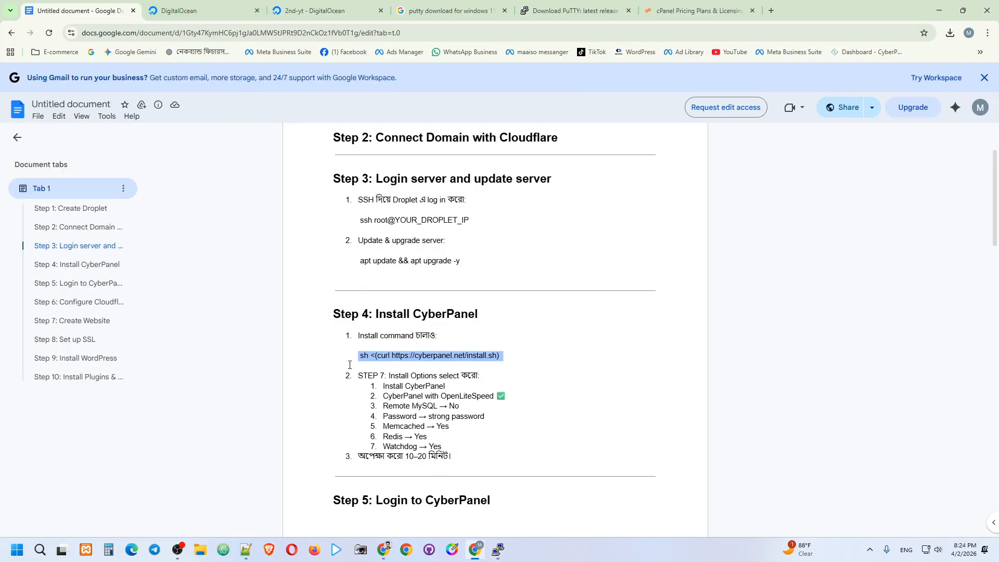
Answer yes to Postfix, PowerDNS and Pure-FTPd, and decline the remote MySQL setup.
key(alt+Tab)
drag(321, 93, 259, 10)
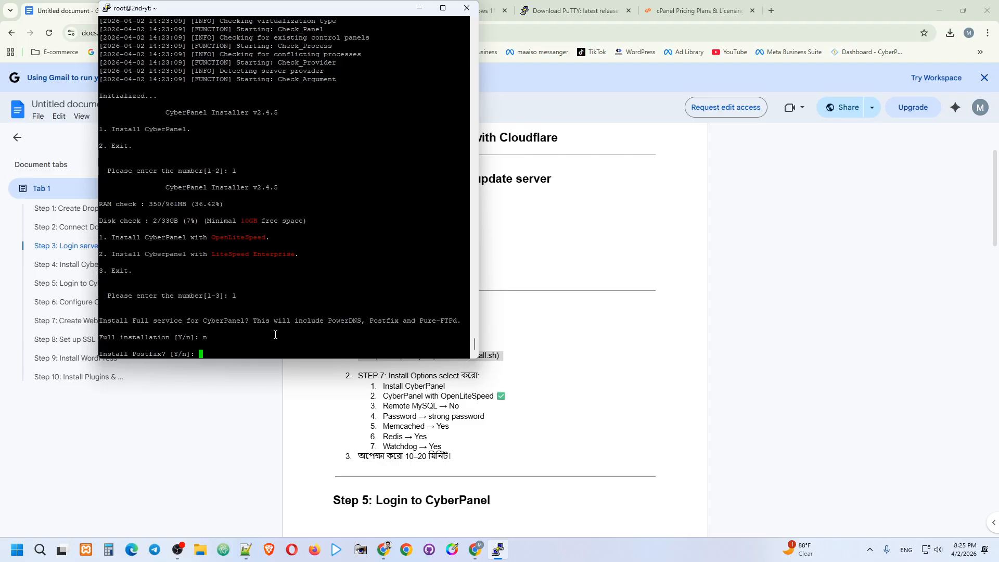
text(y)
key(Return)
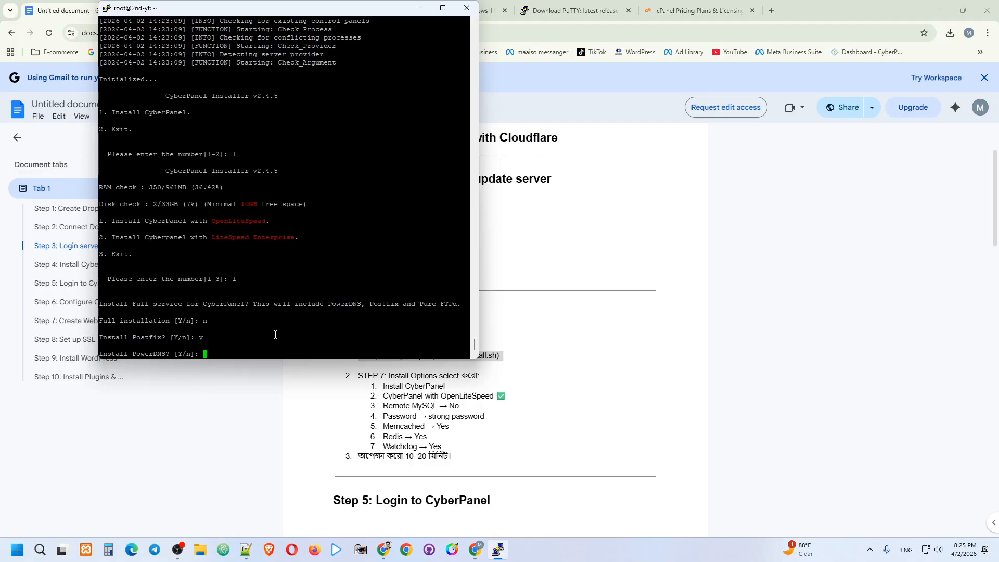
text(y)
key(Return)
text(y)
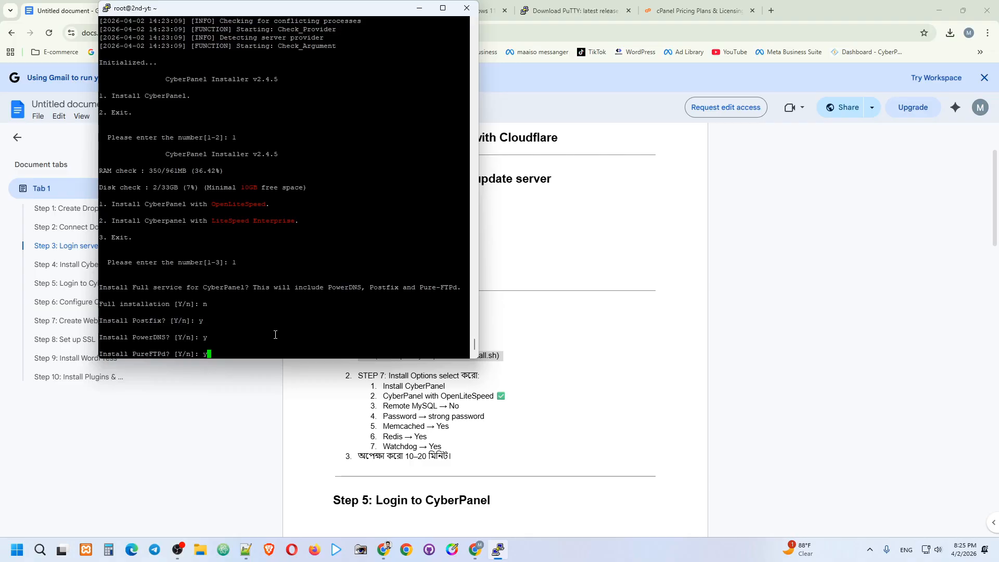
key(Return)
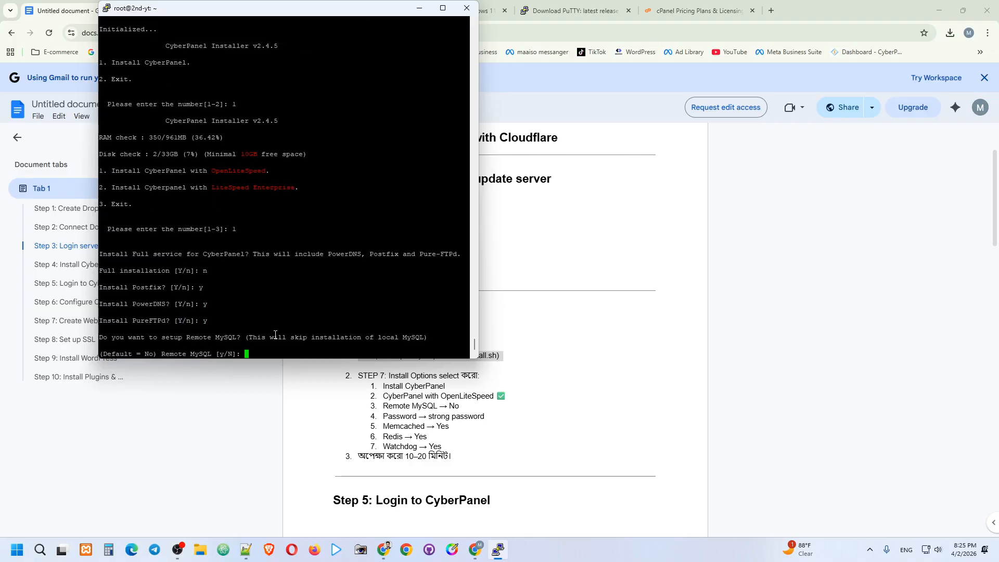
text(n)
key(Return)
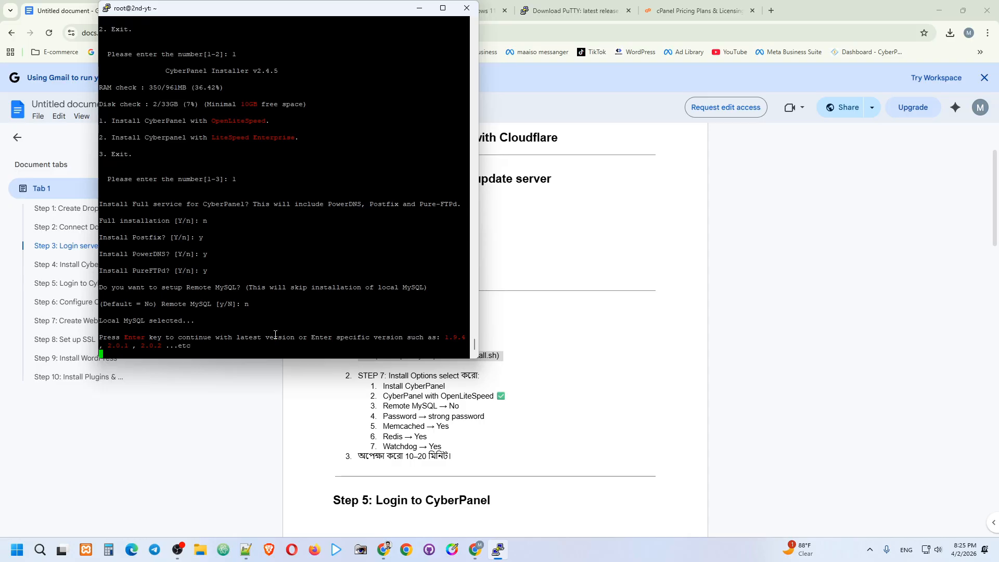
Choose the latest CyberPanel version and enable Memcached, Redis and WatchDog to start installing.
key(Return)
key(Return)
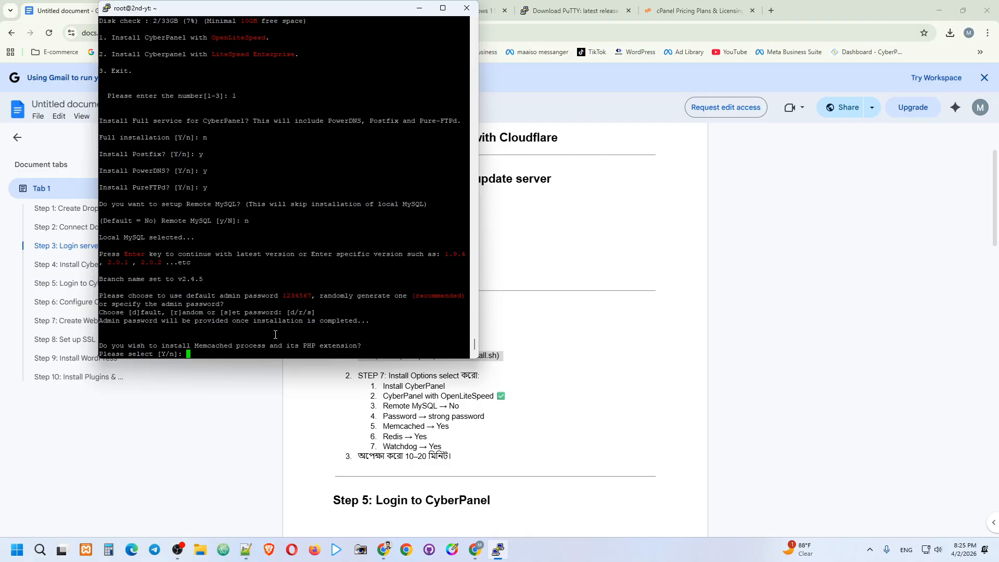
text(y)
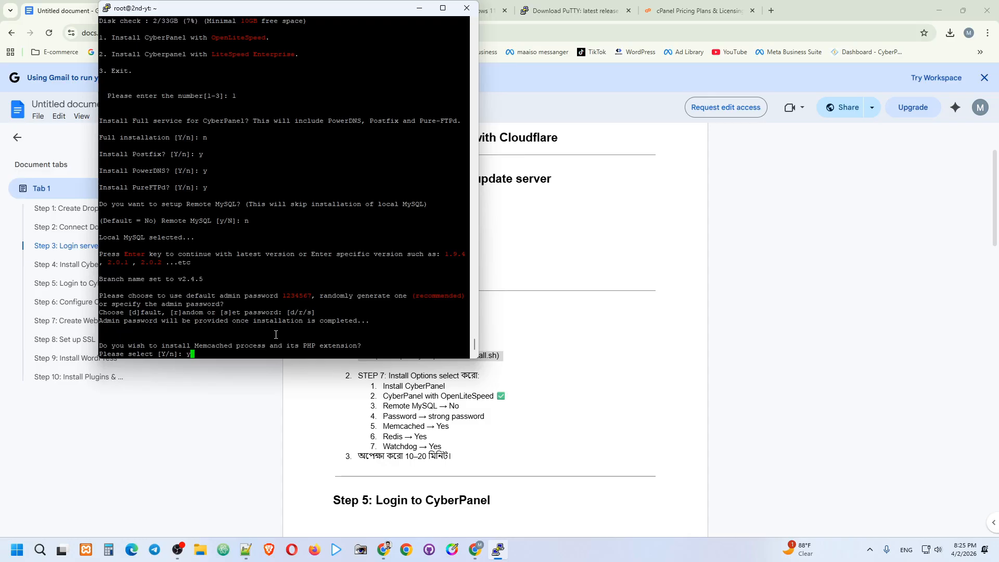
key(Return)
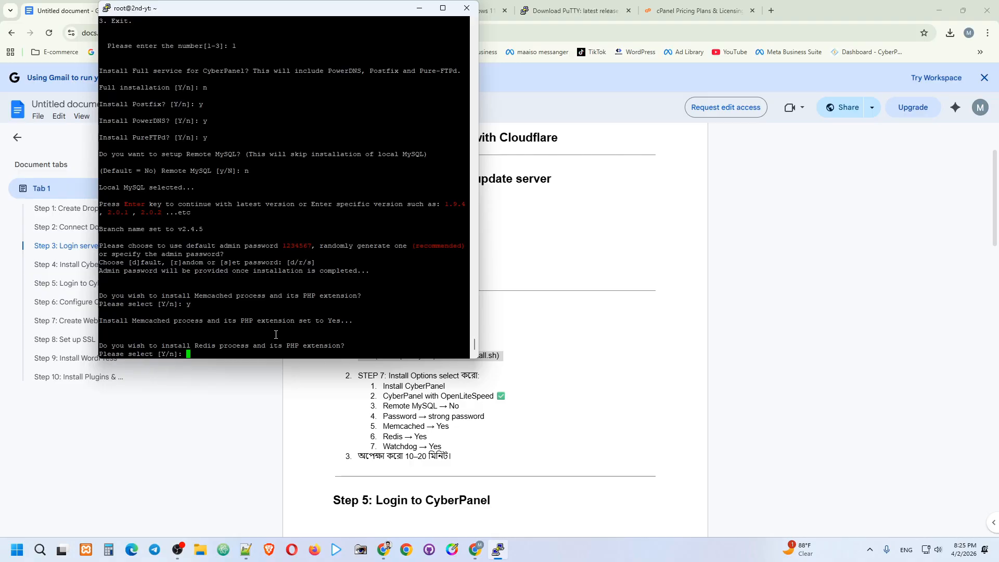
text(y)
key(Return)
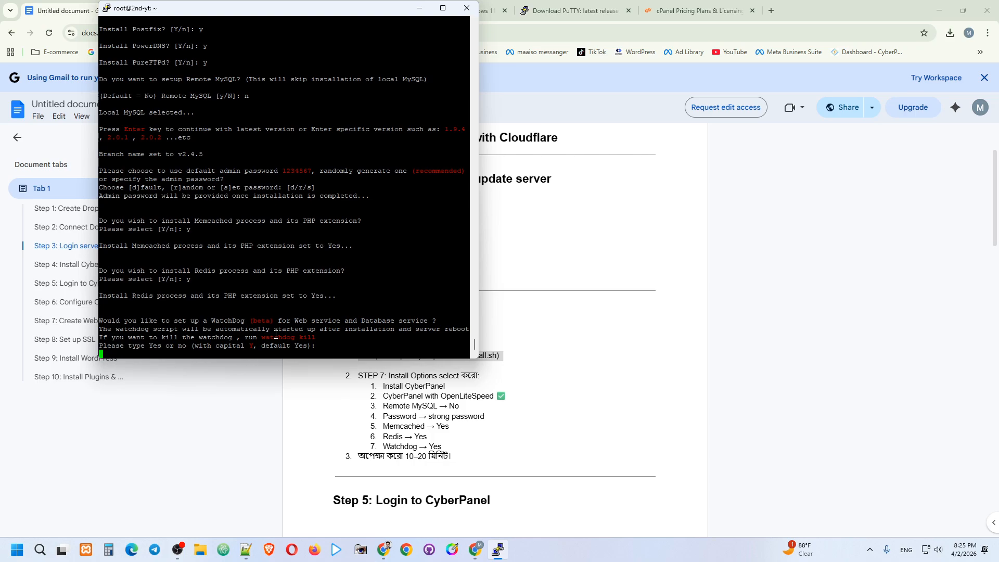
text(y)
key(Return)
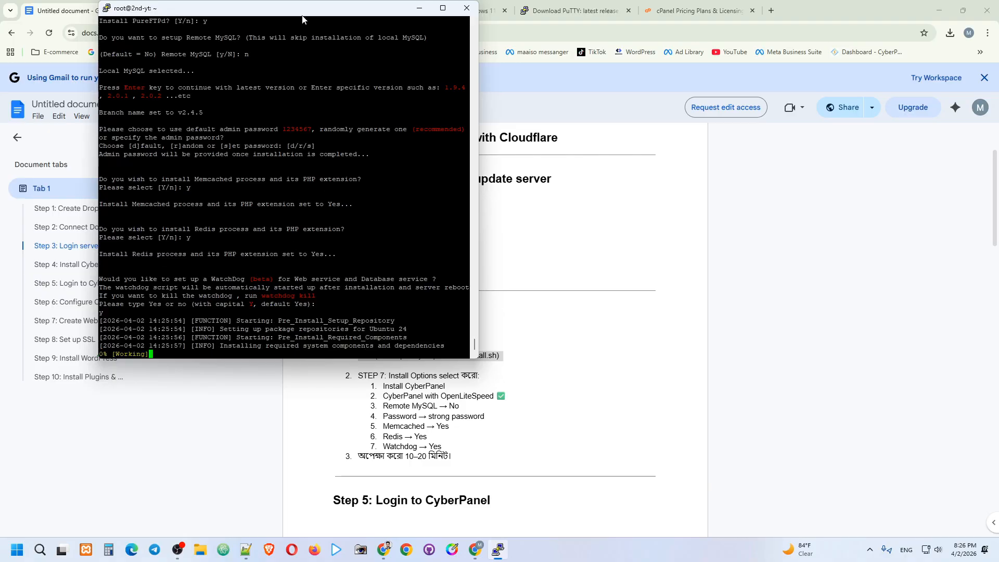
Move PuTTY aside and review the apt update and Install CyberPanel with OpenLiteSpeed checklist items.
drag(298, 9, 640, 54)
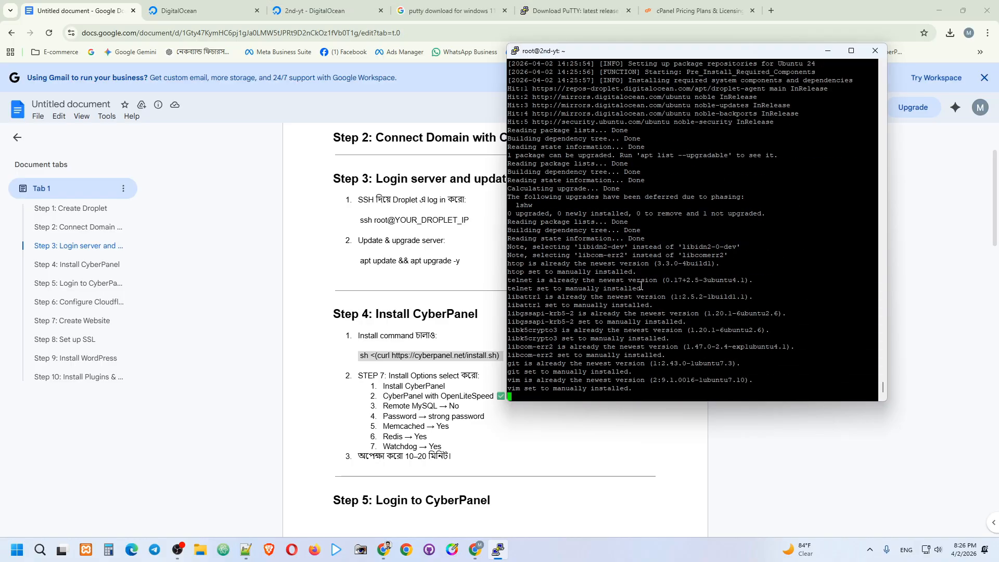
triple_click(471, 265)
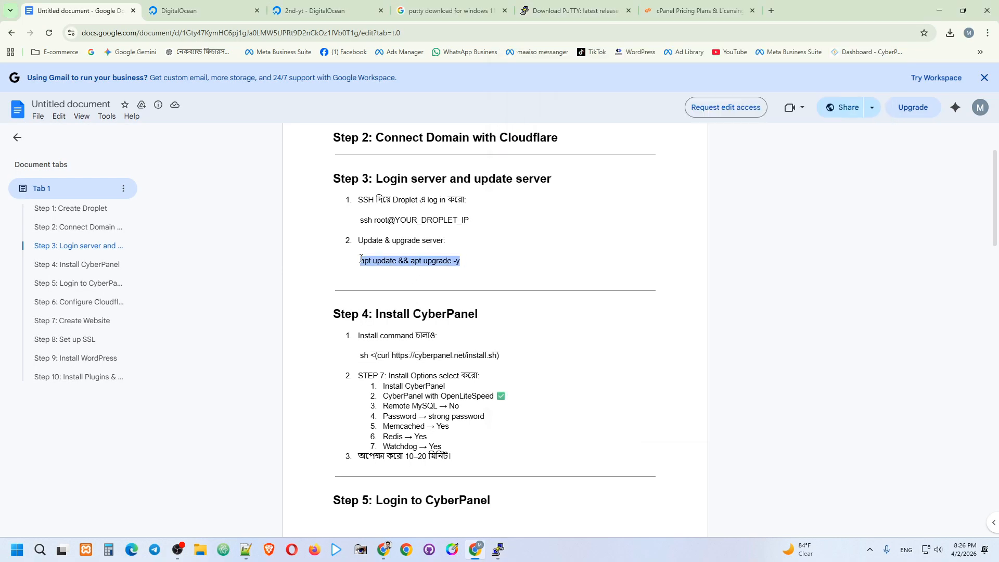
click(488, 260)
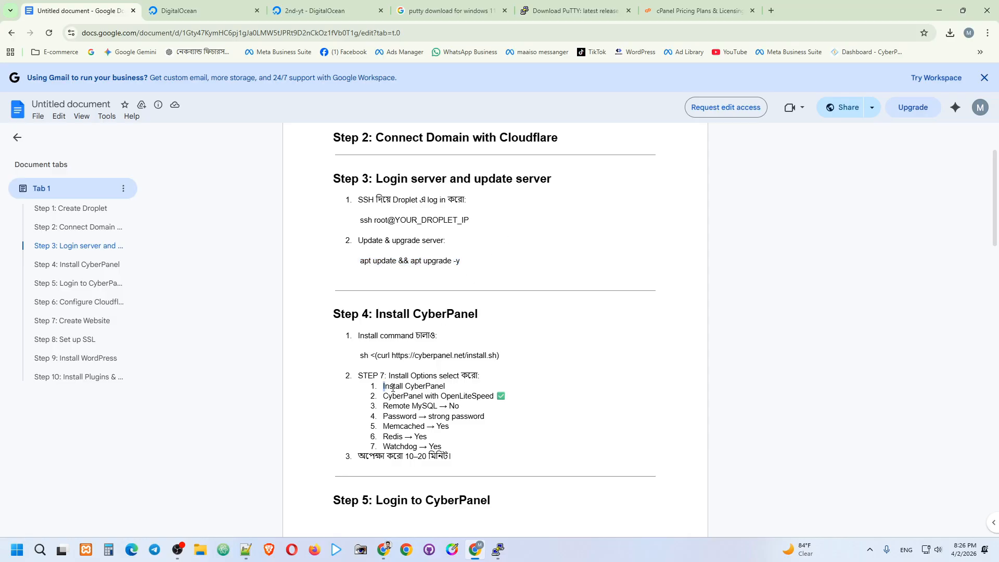
drag(383, 388, 448, 388)
drag(385, 397, 482, 396)
click(449, 417)
Review the strong password and Memcached/Redis checklist items, then bring PuTTY back while installation finishes.
drag(379, 420, 439, 427)
click(494, 419)
click(395, 413)
drag(379, 437, 448, 440)
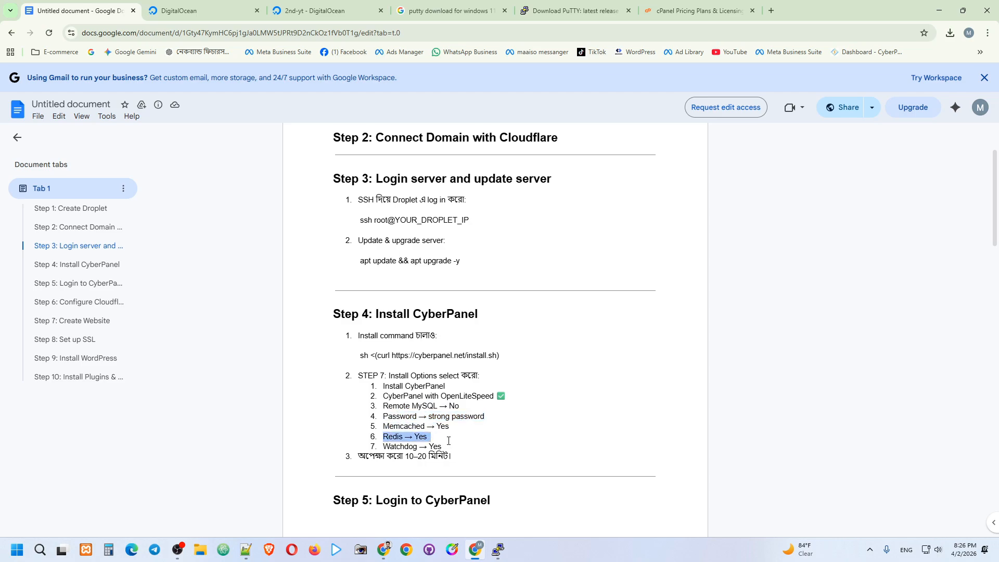
click(498, 552)
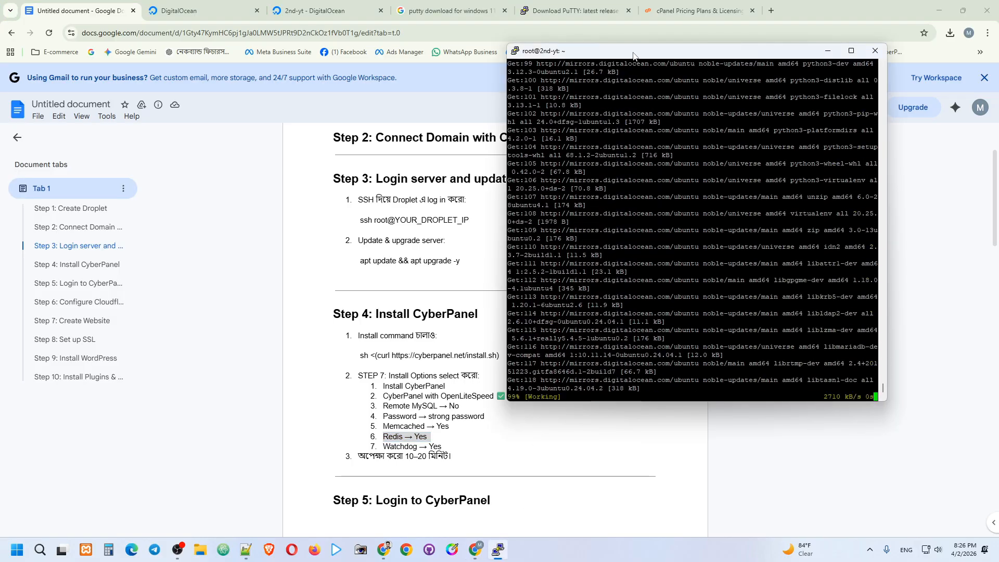
drag(633, 54, 416, 100)
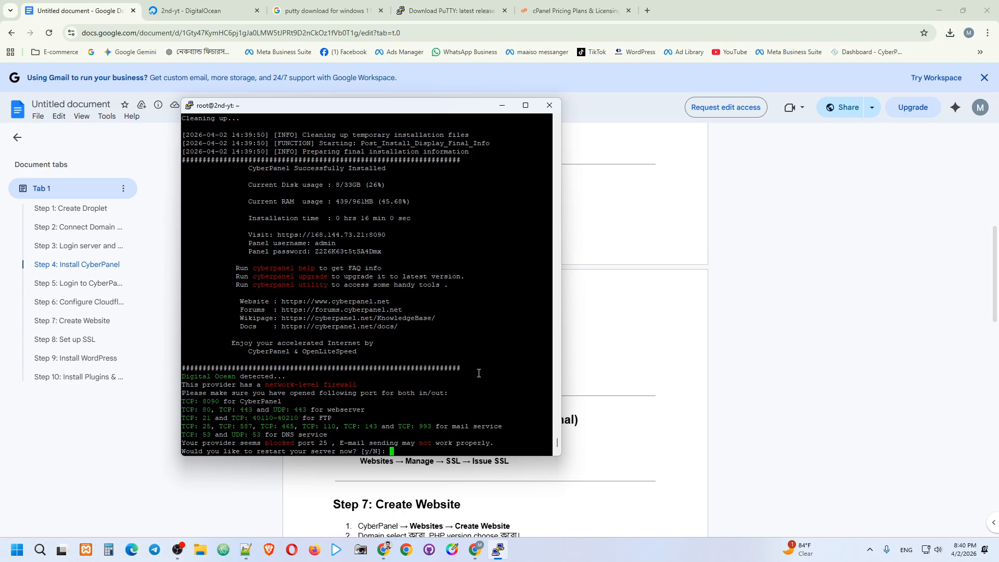
Confirm the server restart with Y, then clear the terminal to an empty root prompt.
text(Y)
key(Return)
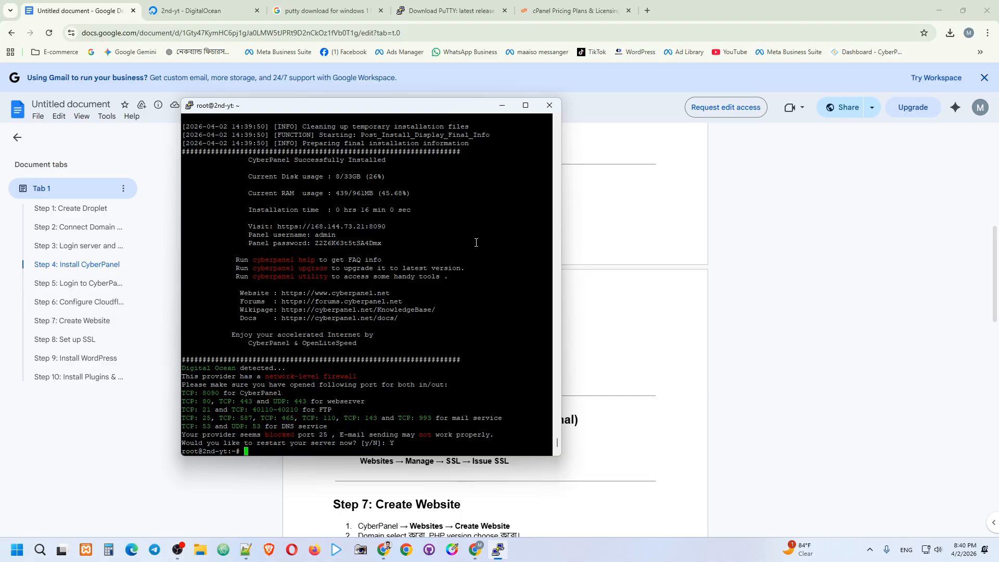
scroll(475, 242, up, 15)
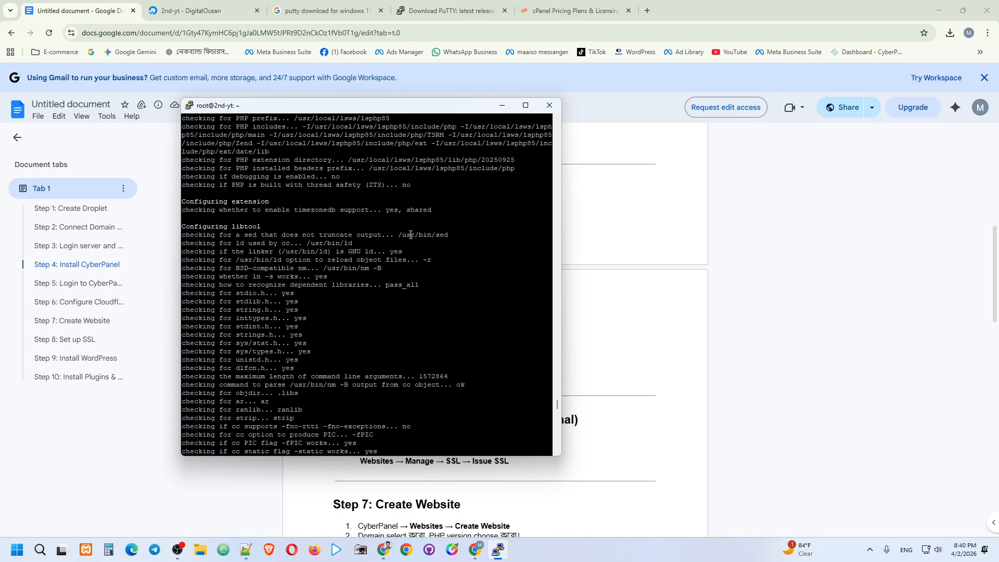
scroll(438, 280, down, 15)
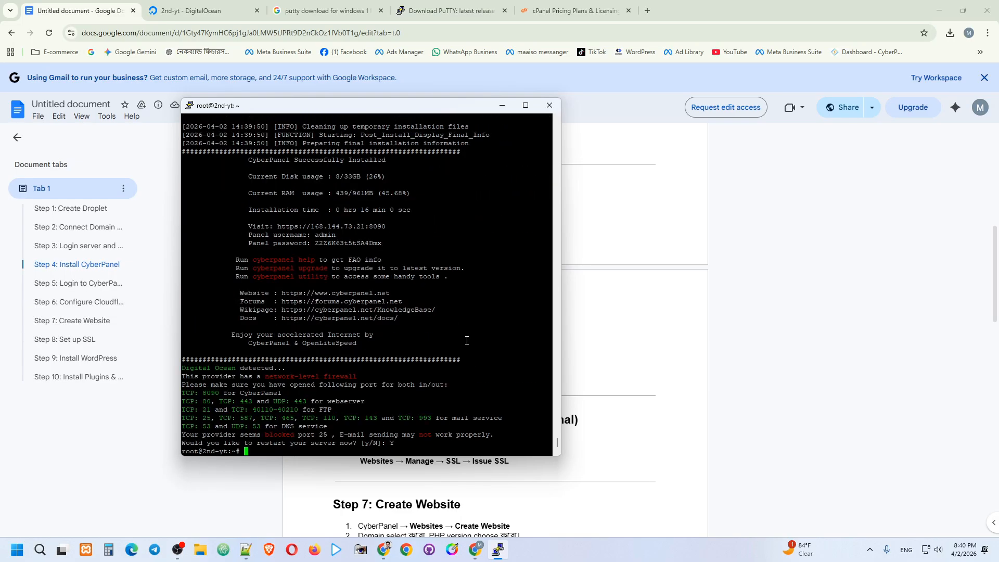
text(clear)
key(Return)
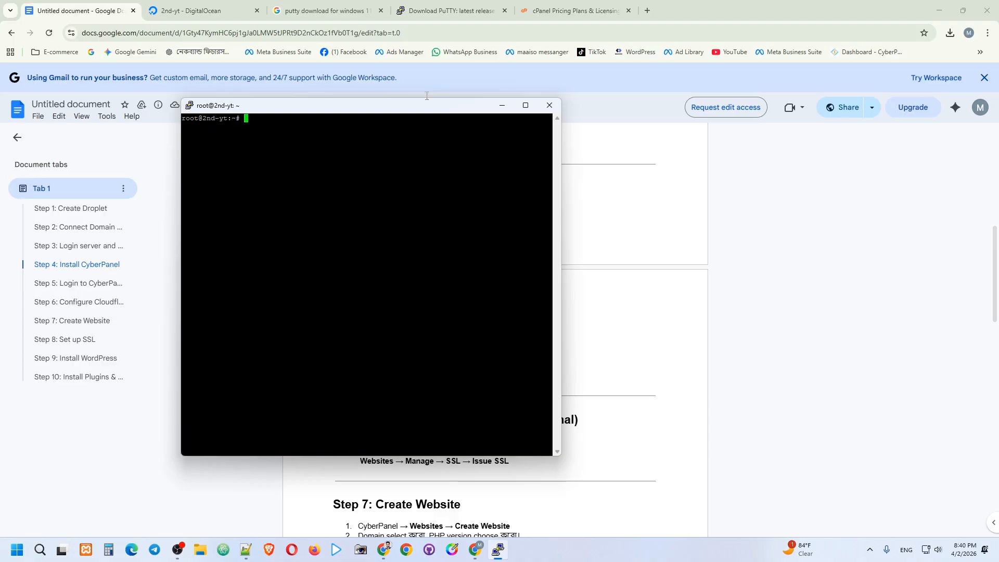
Close the old PuTTY session and start a fresh login as root.
click(547, 104)
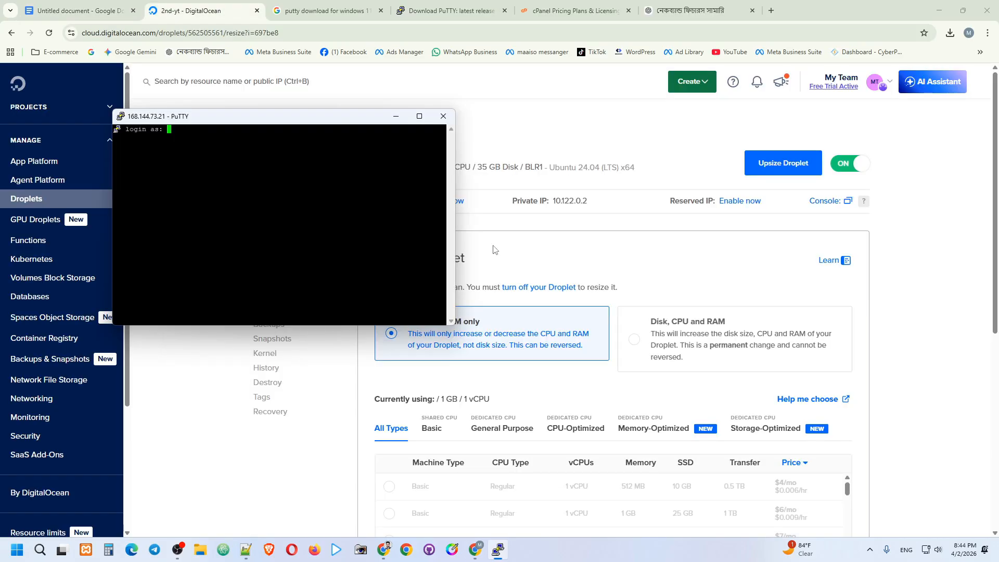
text(root)
key(Return)
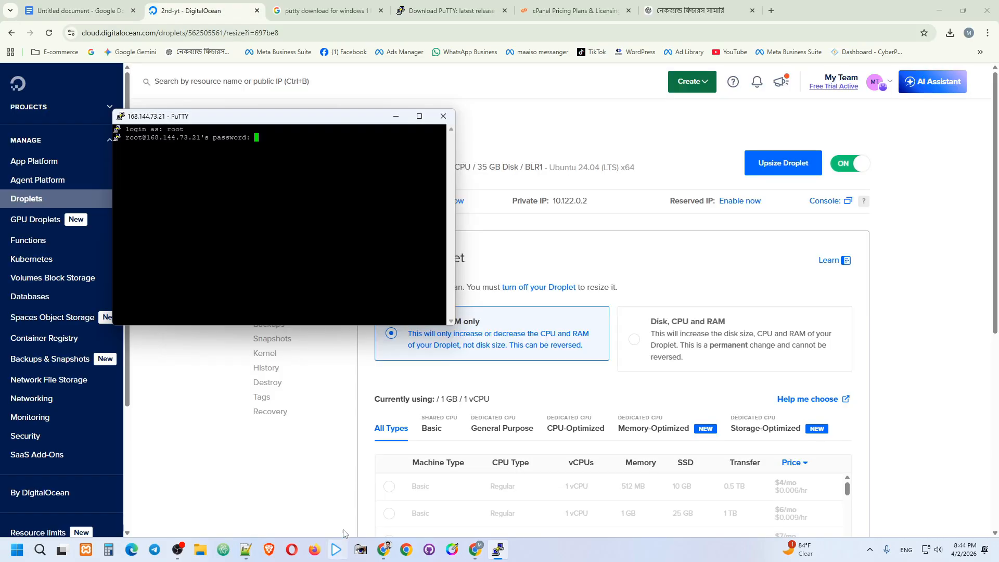
Copy the saved droplet password from Notepad++ to complete the root login, then bring up ChatGPT.
click(245, 549)
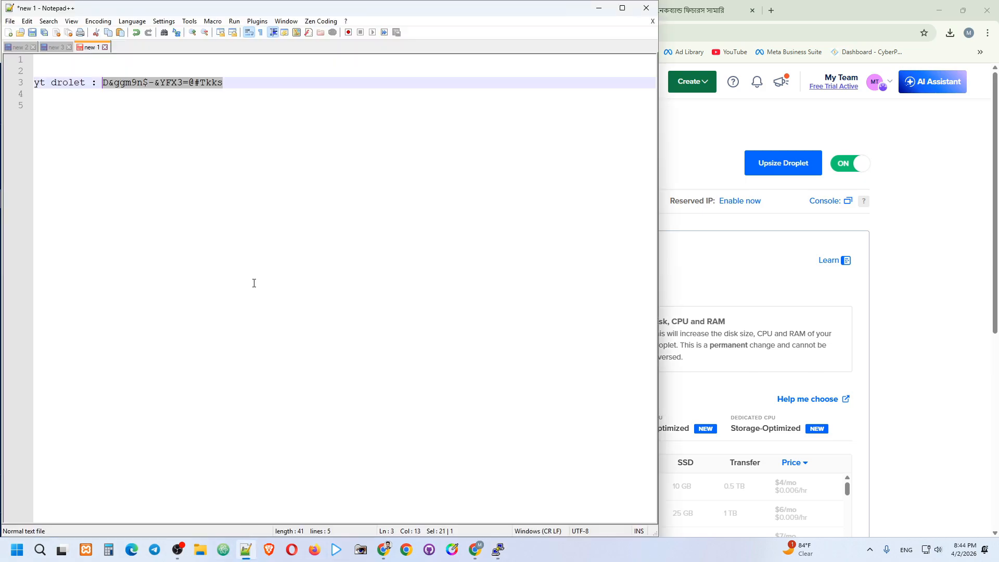
right_click(222, 86)
drag(238, 83, 102, 83)
right_click(111, 87)
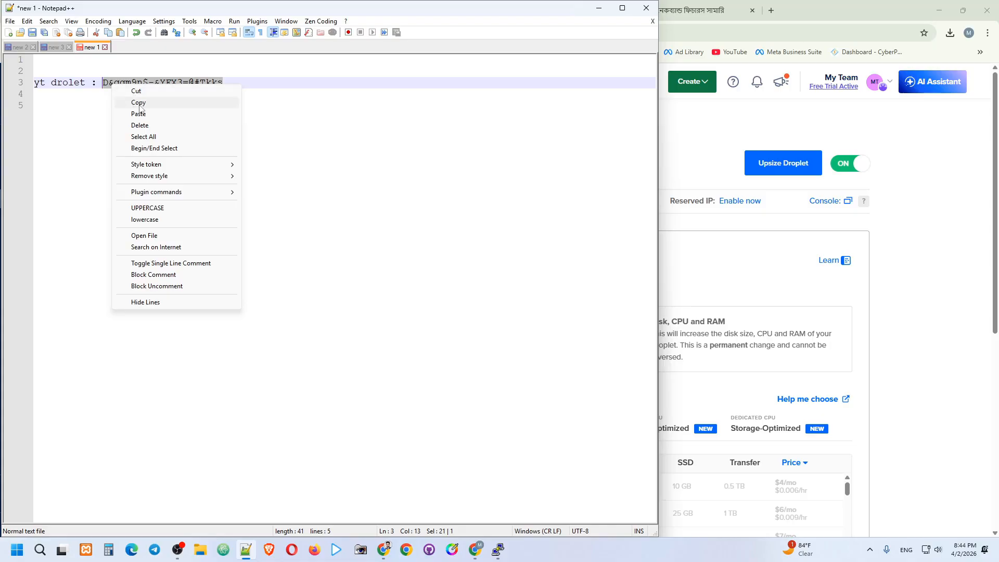
click(127, 101)
click(498, 549)
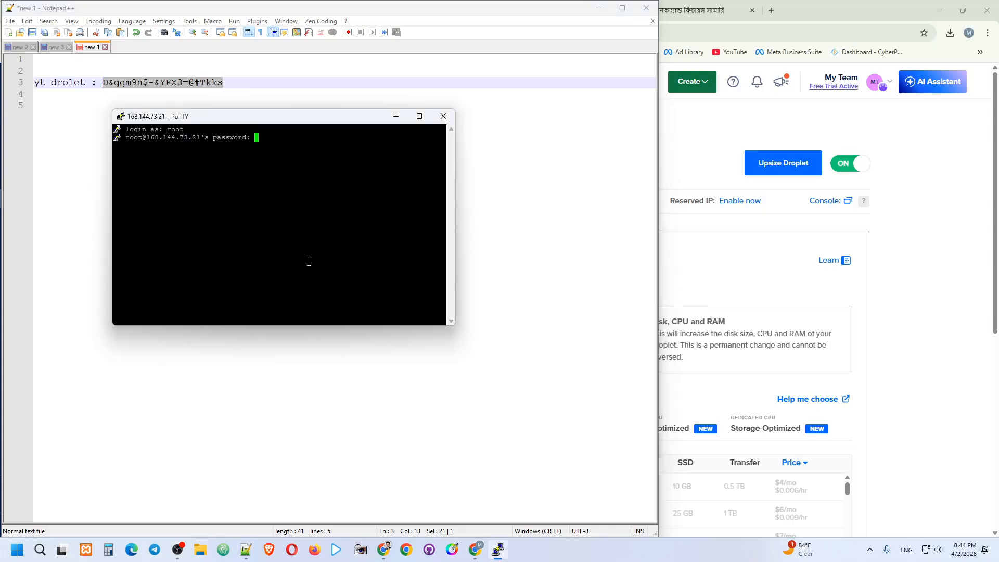
key(Return)
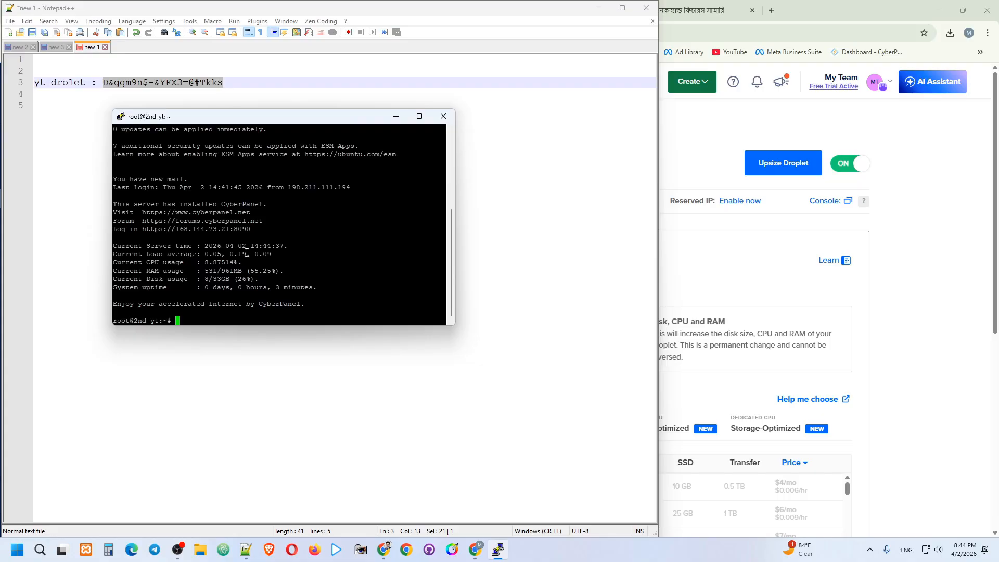
click(475, 549)
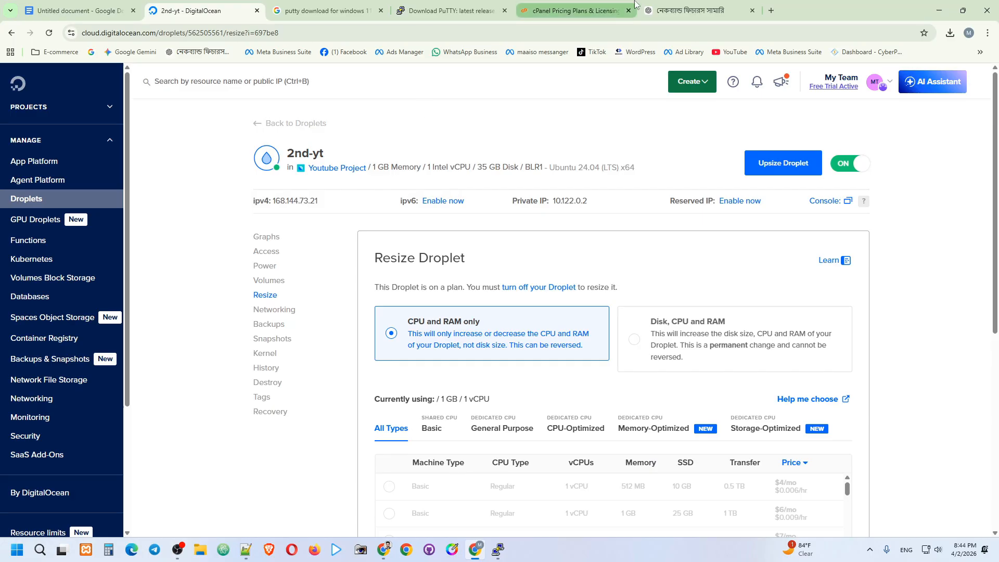
click(691, 8)
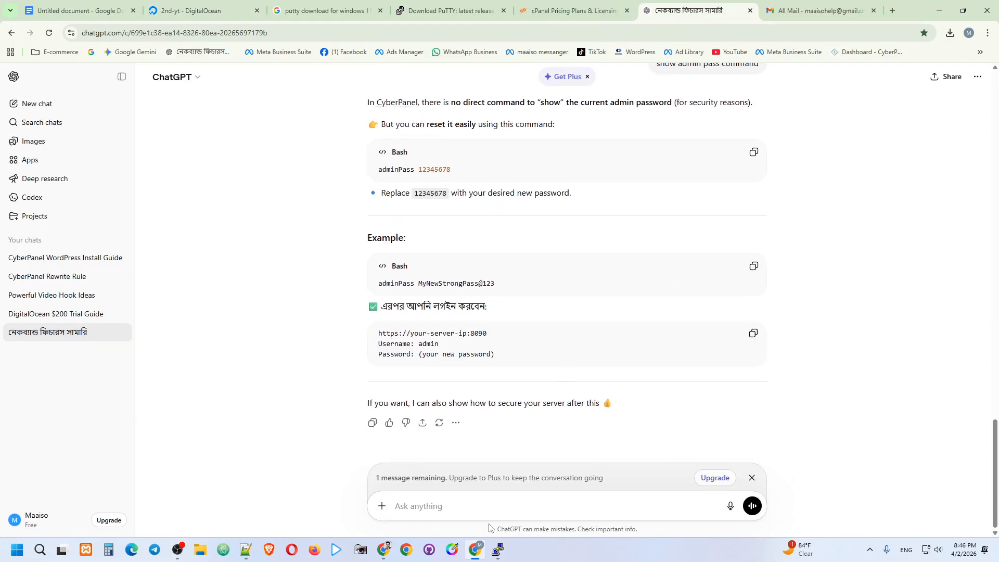
Run the adminPass command in PuTTY to reset the CyberPanel admin password.
click(498, 550)
right_click(342, 322)
key(Return)
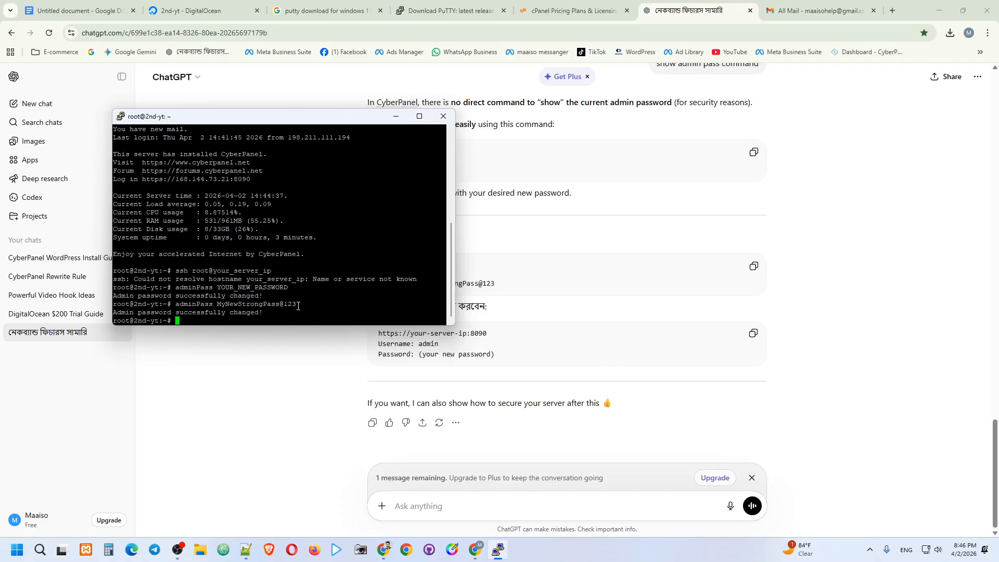
Copy the example new password from ChatGPT's answer and return to the setup notes.
click(555, 335)
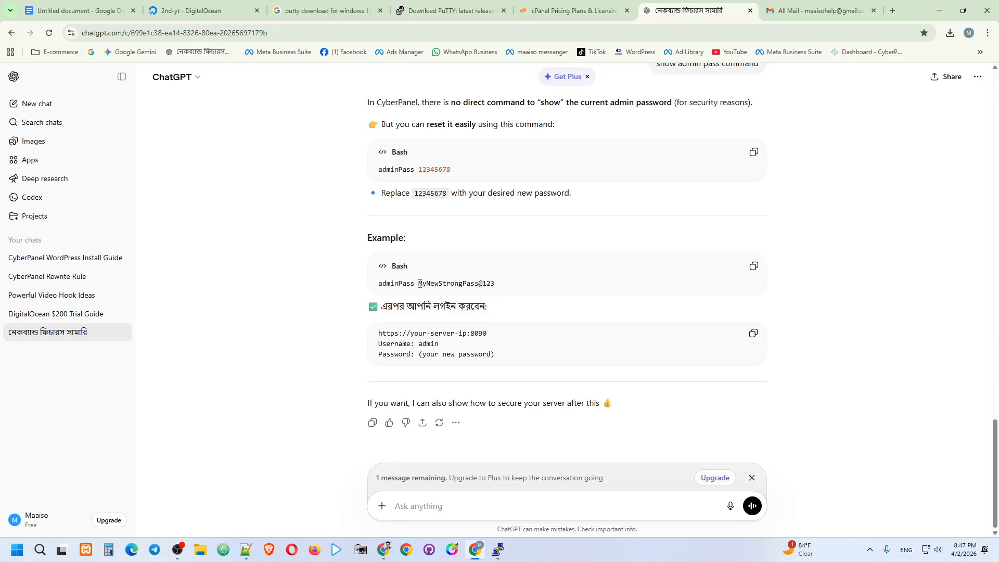
mouse_move(419, 283)
mouse_down()
mouse_move(495, 284)
mouse_move(420, 284)
mouse_up()
click(462, 301)
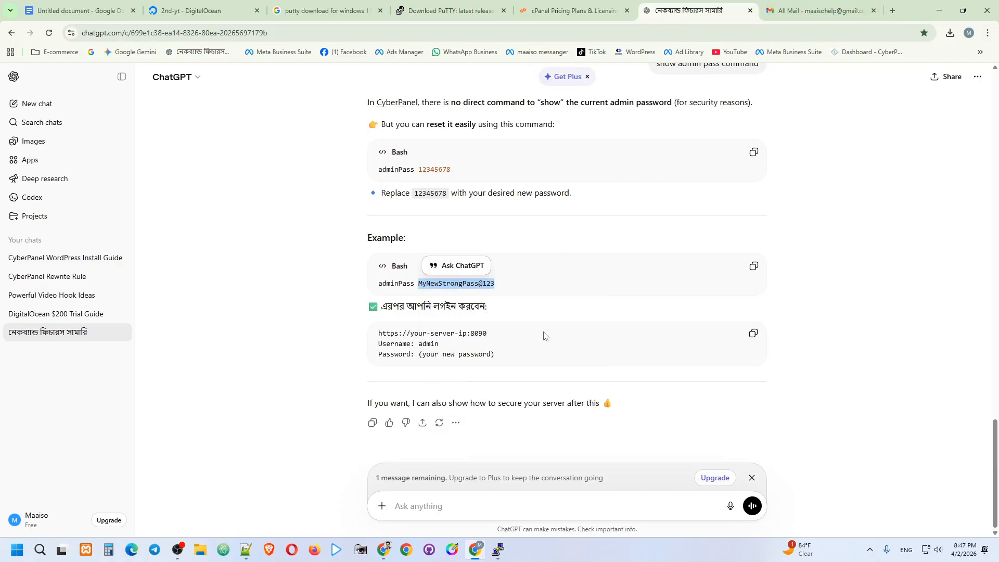
key(ctrl+1)
Go to the 2nd-yt Resize Droplet page, then place the cursor below the droplet line in Notepad++.
scroll(408, 371, down, 2)
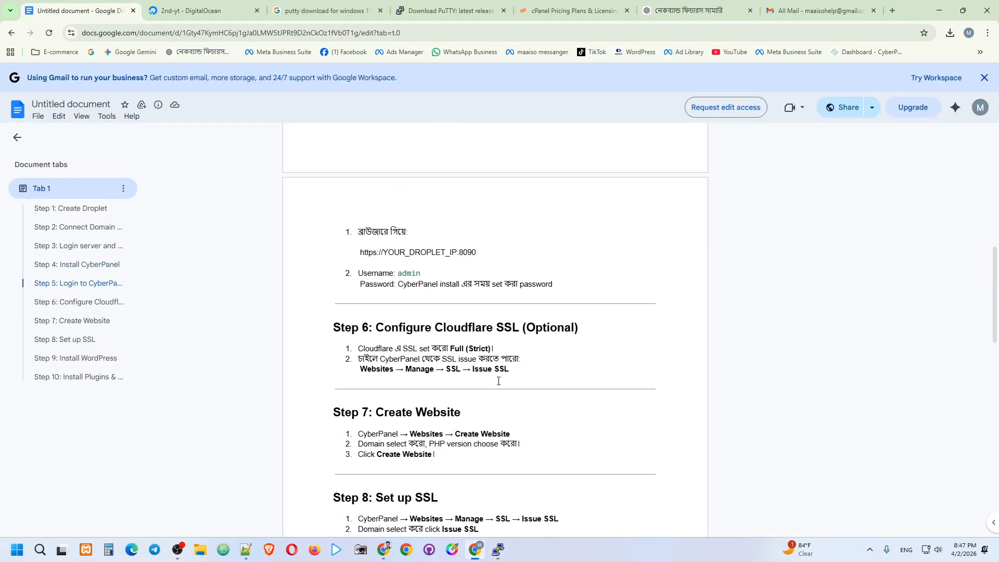
scroll(527, 354, down, 3)
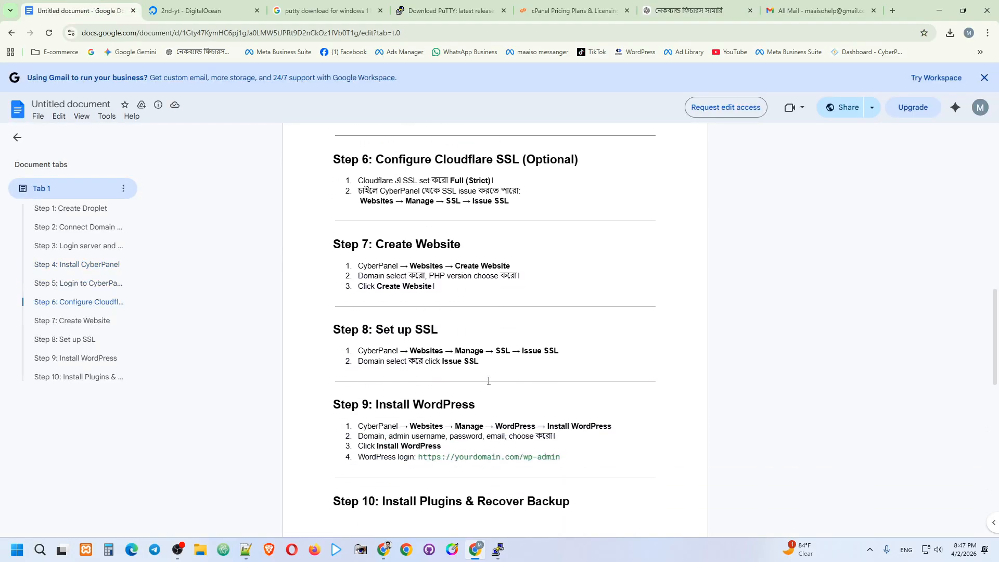
scroll(458, 292, up, 4)
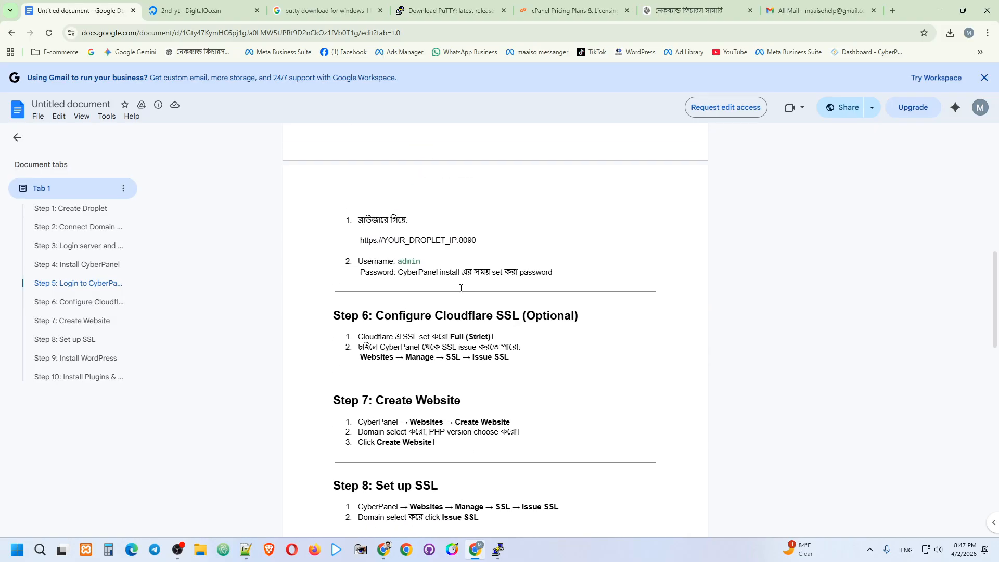
scroll(473, 307, up, 1)
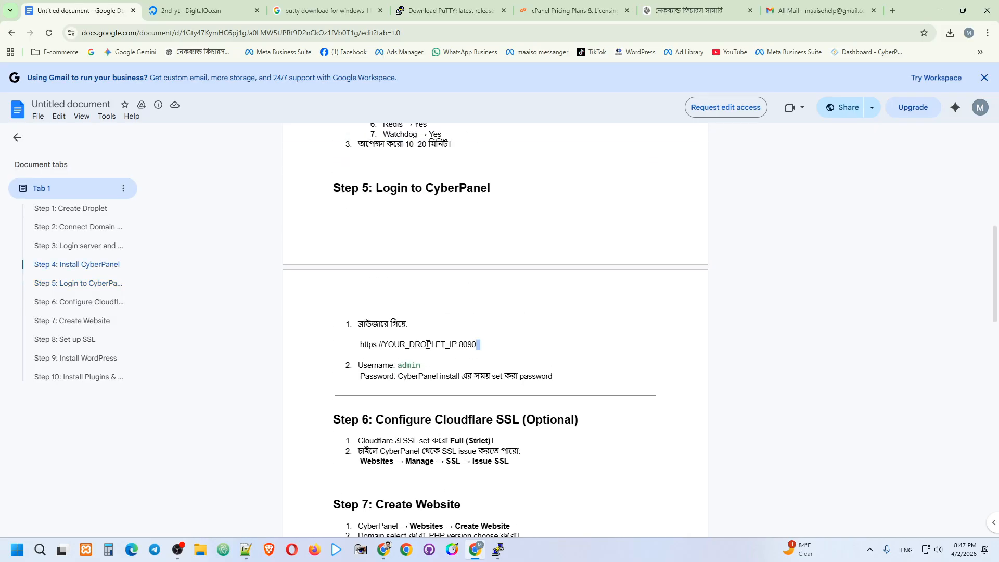
click(447, 10)
click(570, 11)
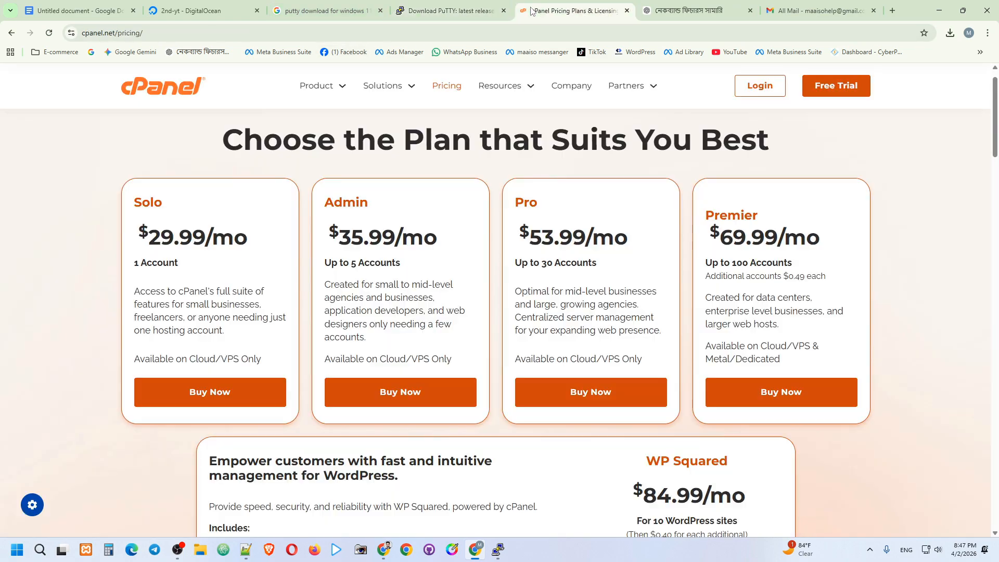
click(496, 34)
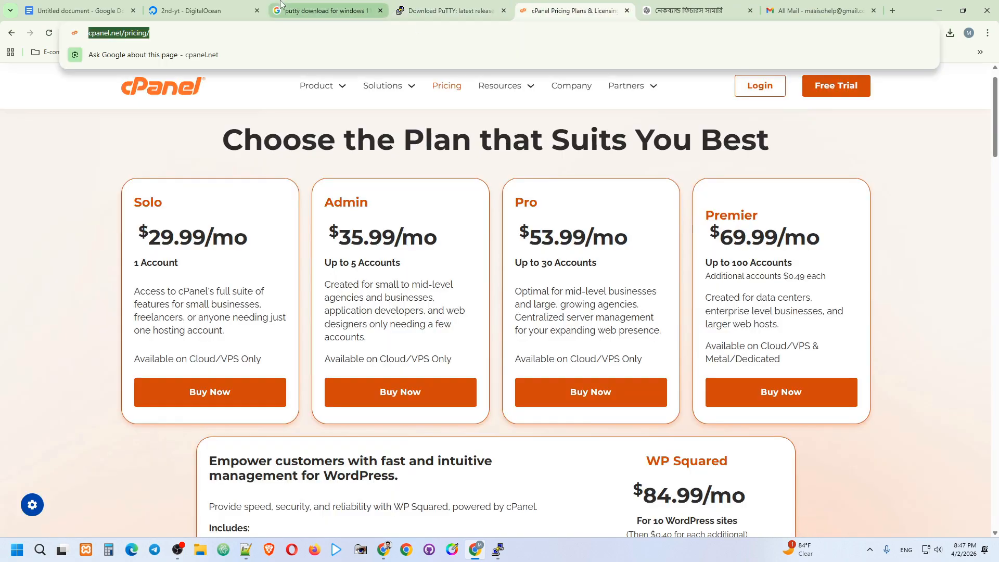
click(185, 9)
click(246, 549)
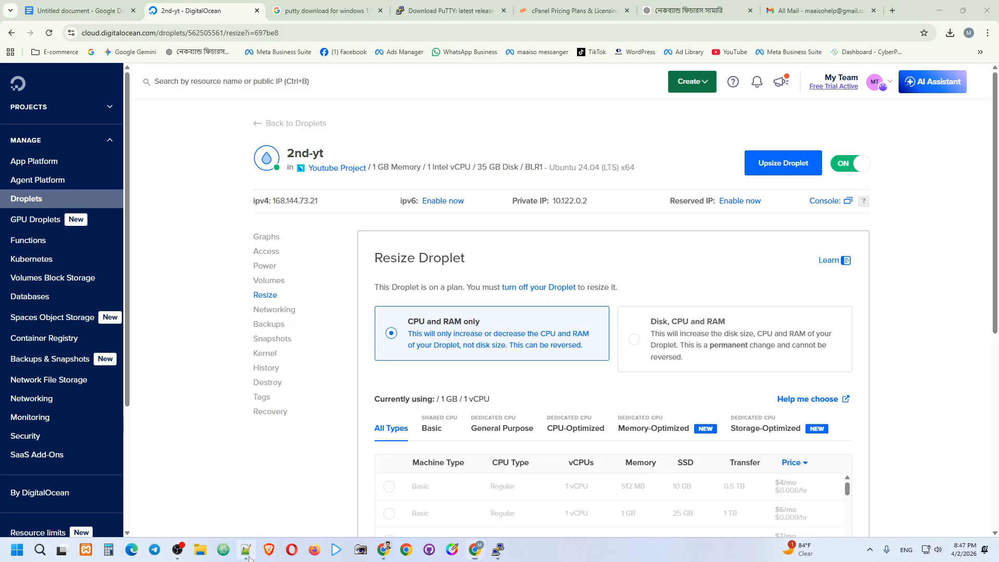
click(244, 264)
Add a 'cyber pannel login info;' note with the pasted admin password below the droplet entry.
key(Return)
key(Return)
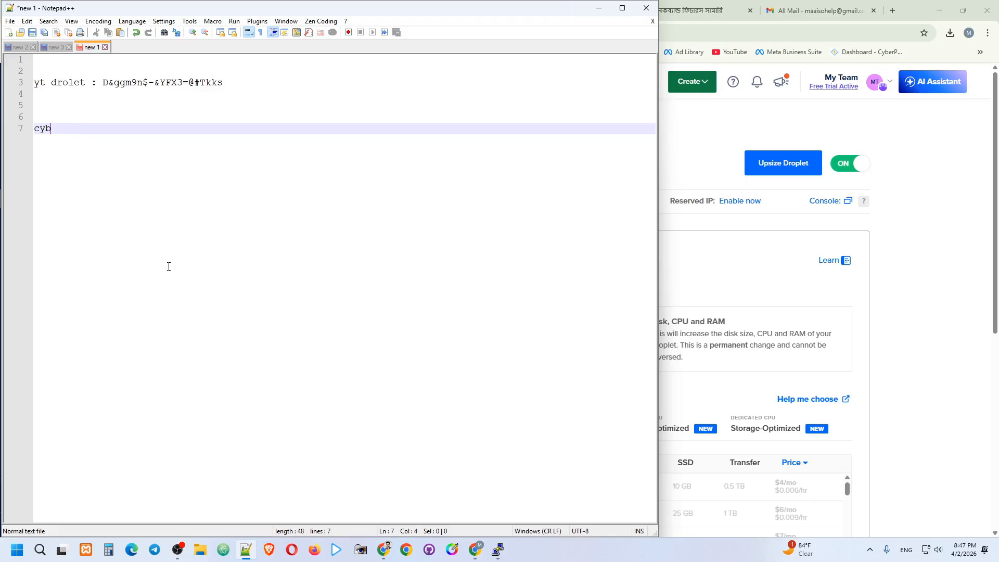
text(cyb)
key(BackSpace)
key(BackSpace)
text(yber pannel login info;)
key(Return)
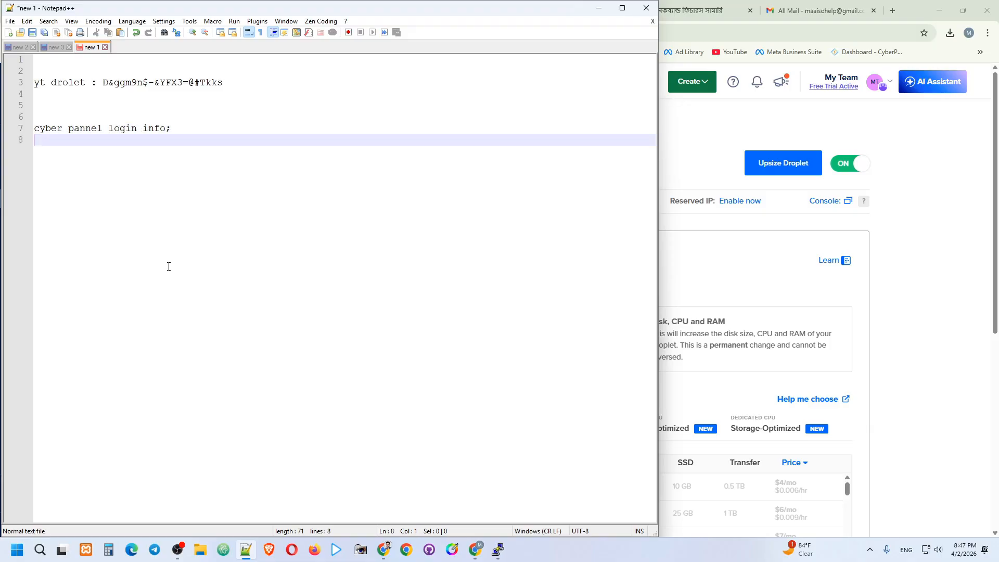
key(Return)
key(ctrl+v)
key(Return)
key(Return)
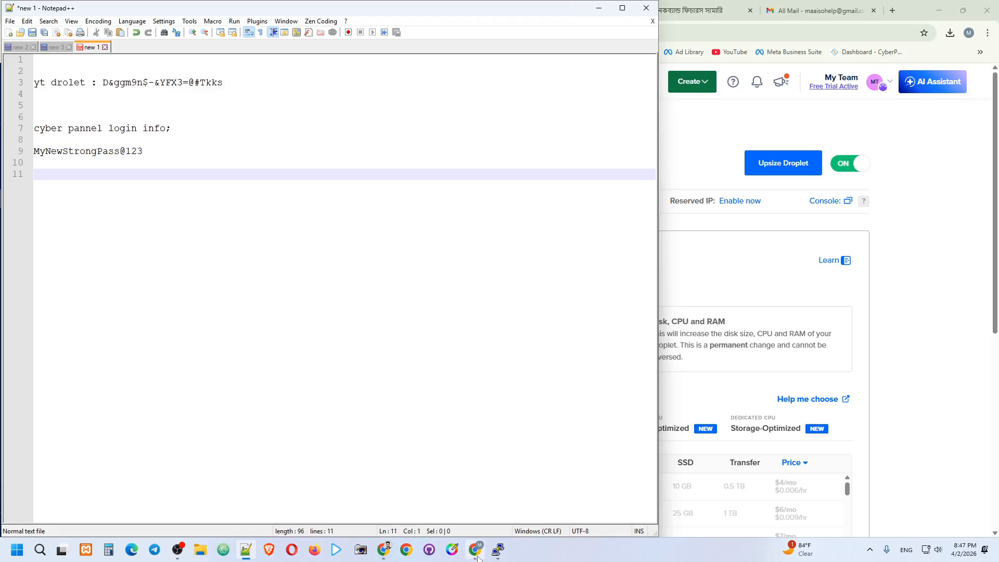
key(alt+Tab)
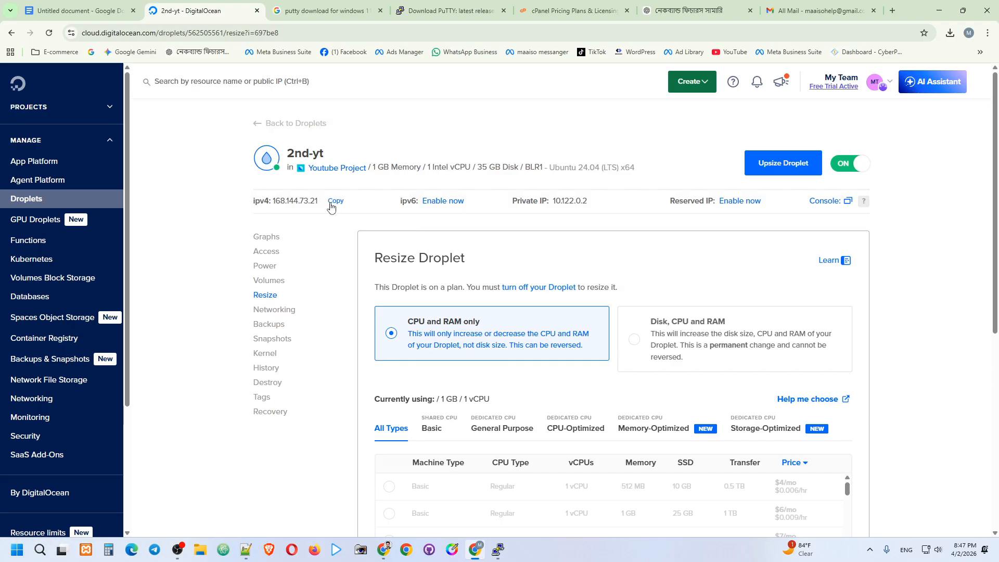
Load the CyberPanel address 168.144.73.21:8090 and proceed past the unsafe certificate warning.
click(359, 10)
click(345, 32)
key(ctrl+v)
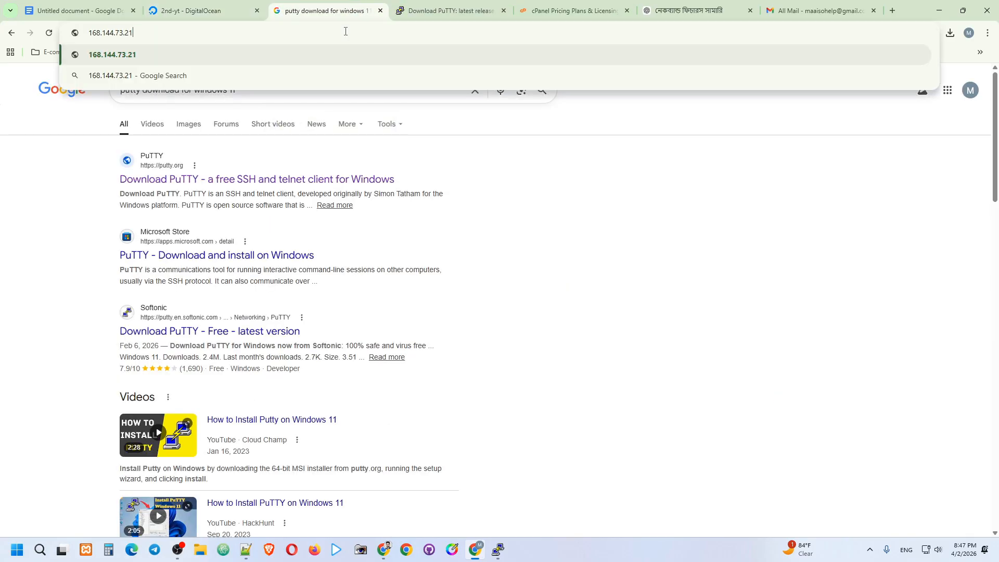
text(:)
text(808)
text(090)
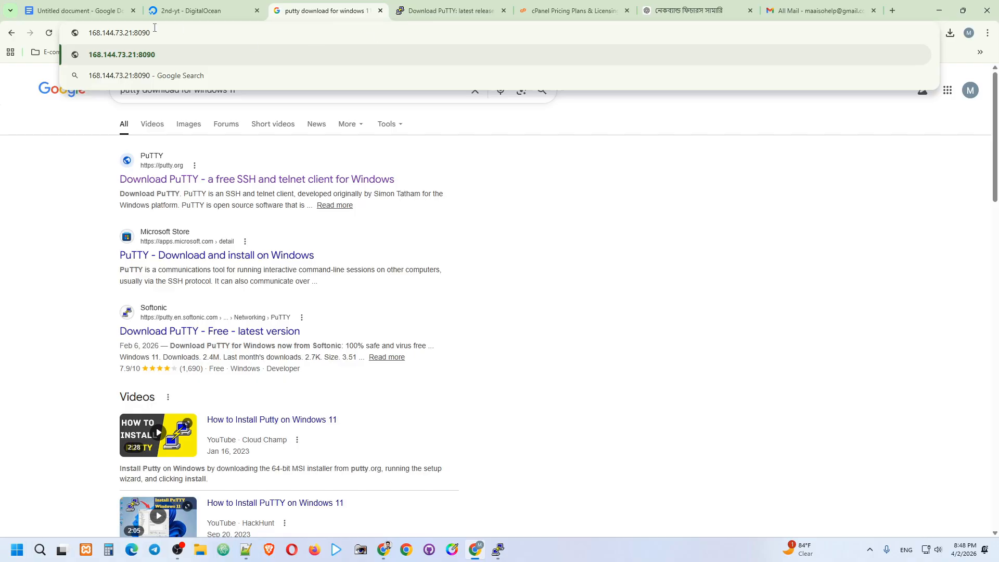
key(ctrl+a)
text(http://168.144.73.21:8090/)
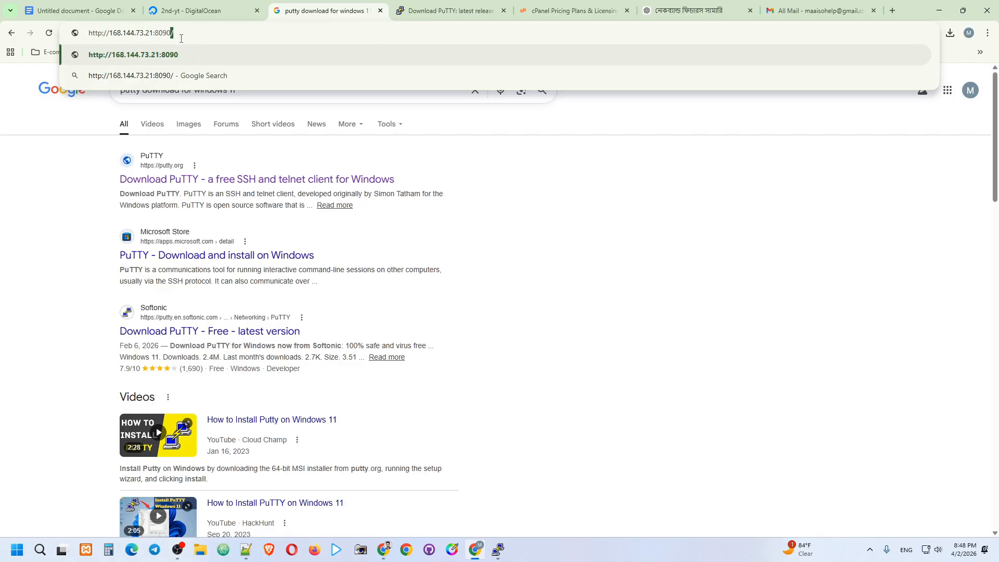
key(Return)
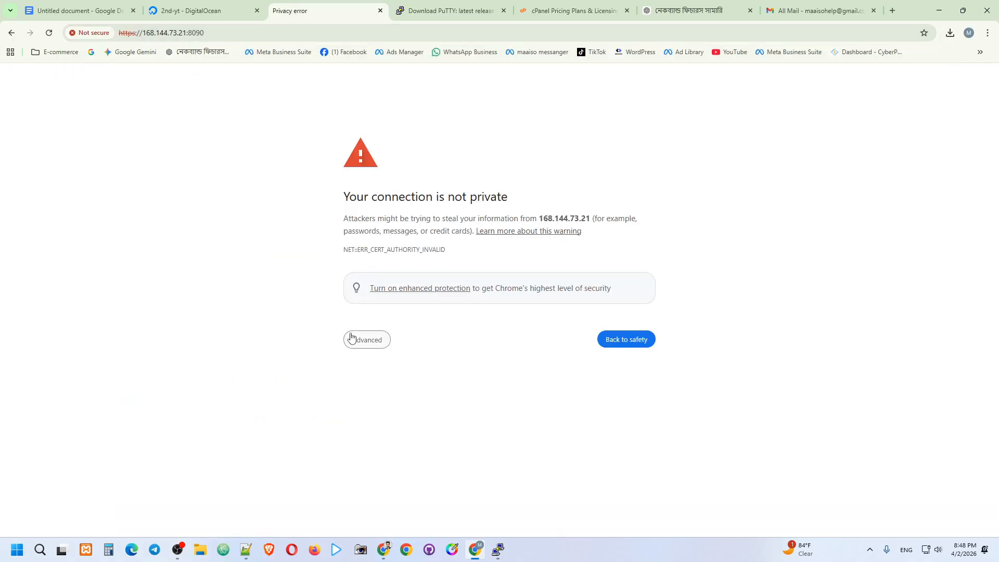
click(365, 342)
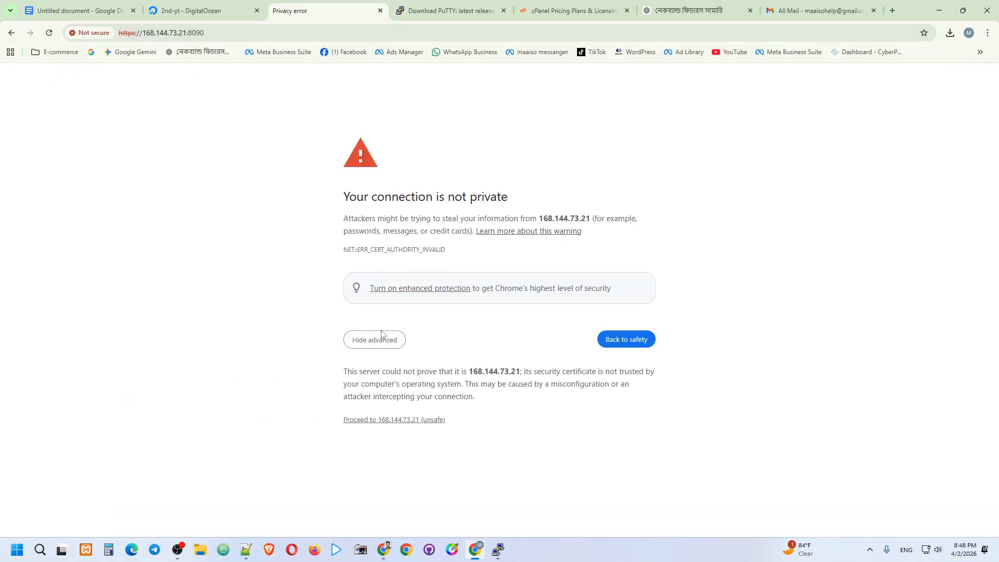
click(381, 421)
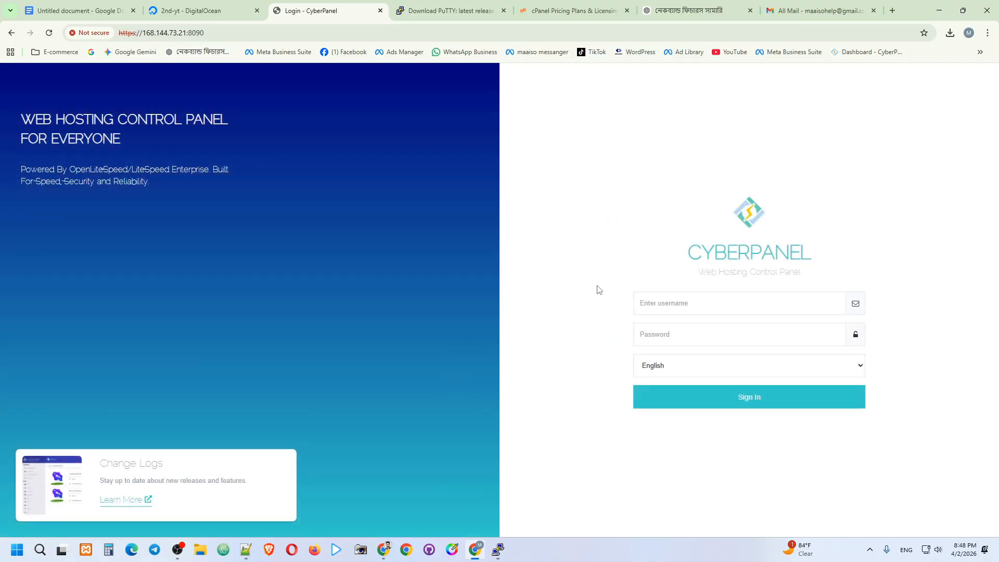
Enter admin as the username after checking the password-change output in PuTTY.
click(713, 306)
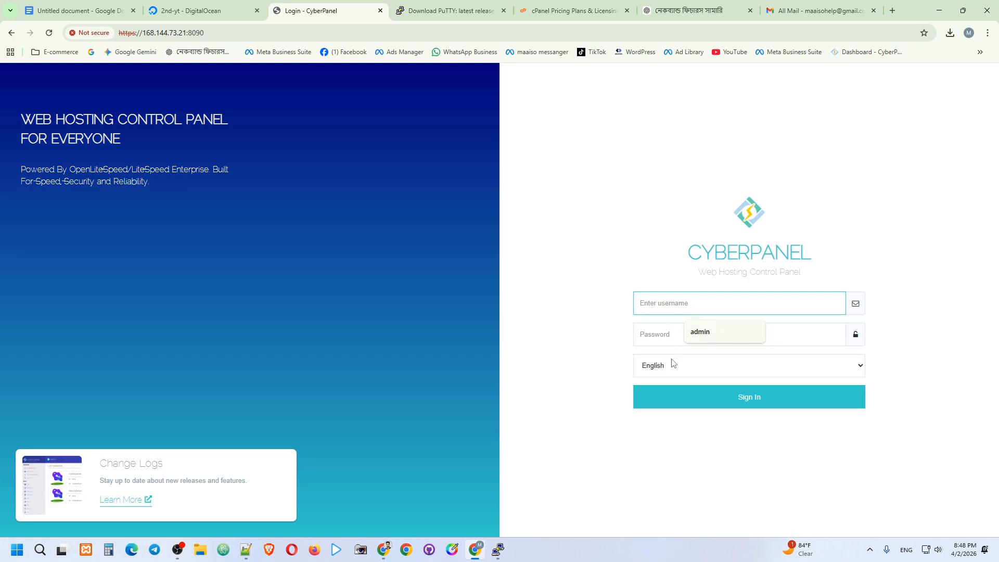
key(Tab)
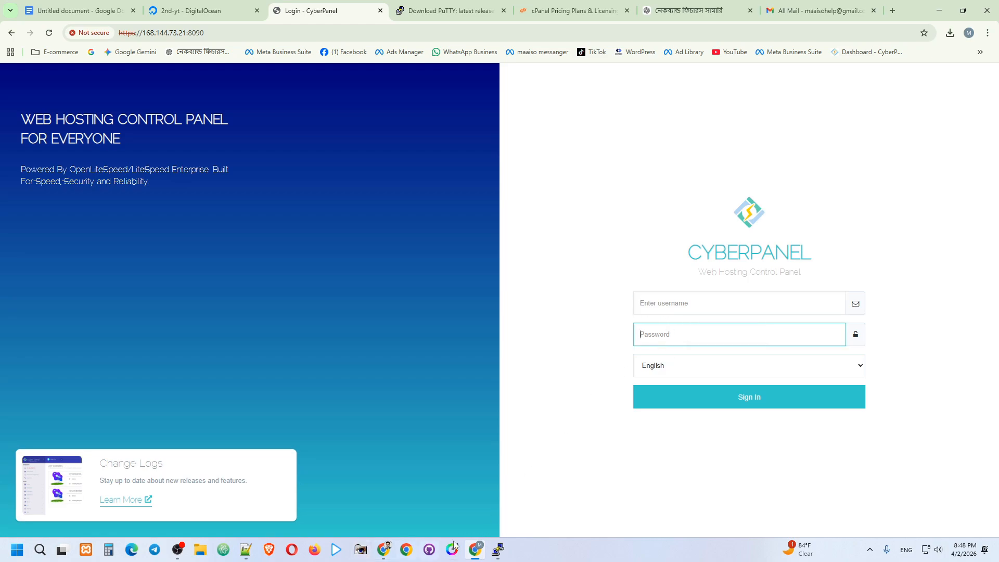
click(497, 550)
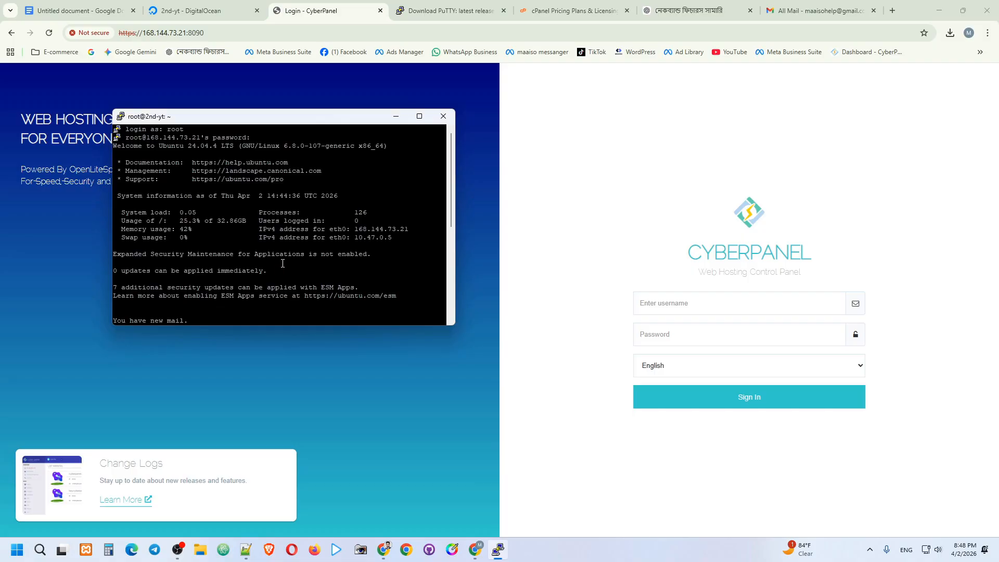
scroll(306, 225, down, 8)
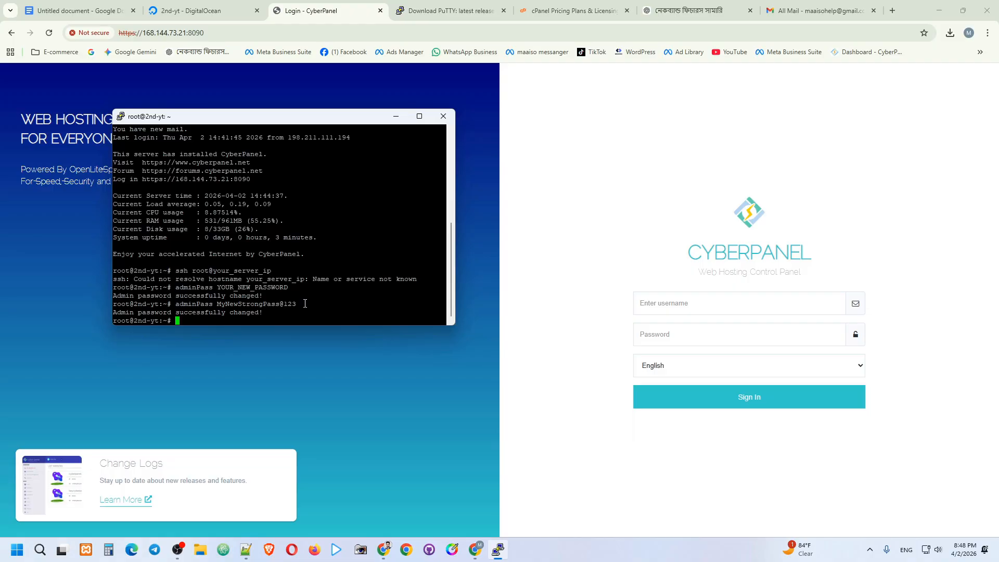
drag(304, 304, 263, 312)
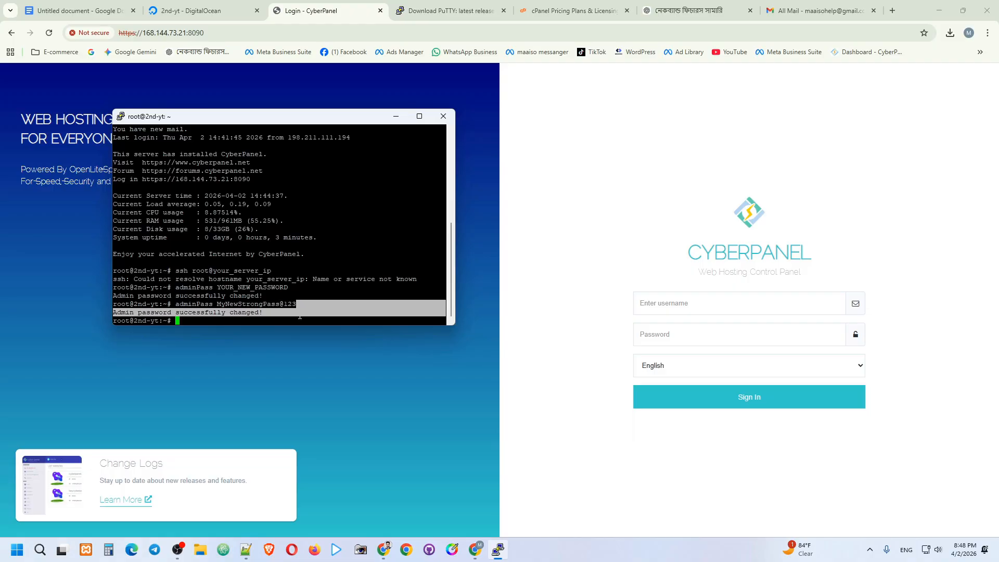
click(289, 292)
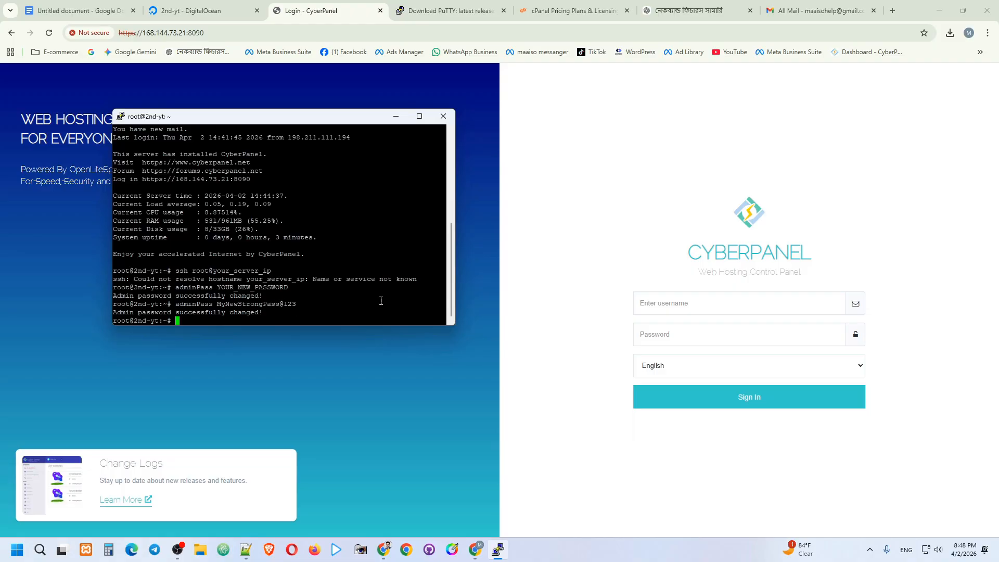
click(691, 301)
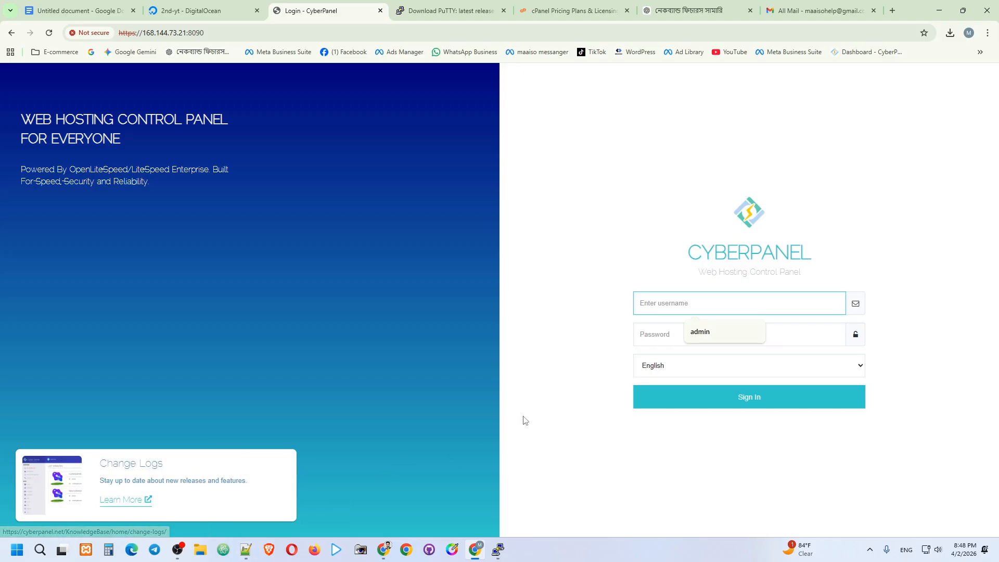
text(admibn)
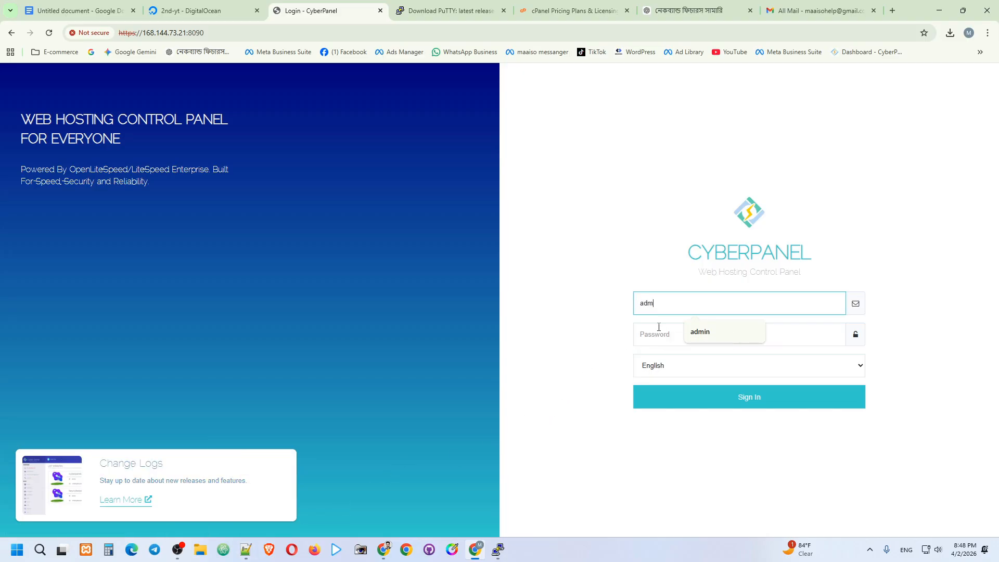
key(BackSpace)
key(BackSpace)
click(682, 328)
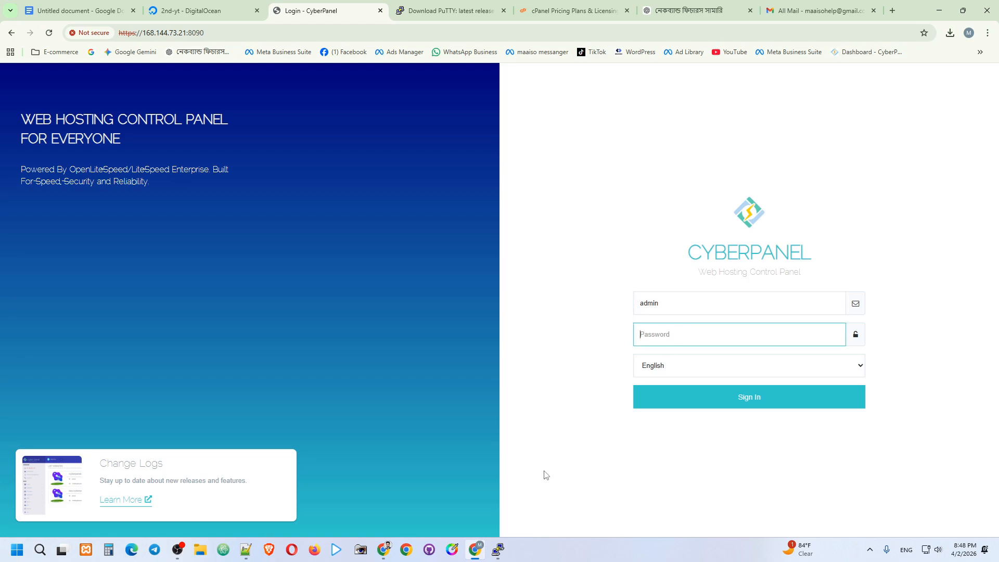
Copy the saved admin password from Notepad++, paste it and sign in to CyberPanel.
click(385, 549)
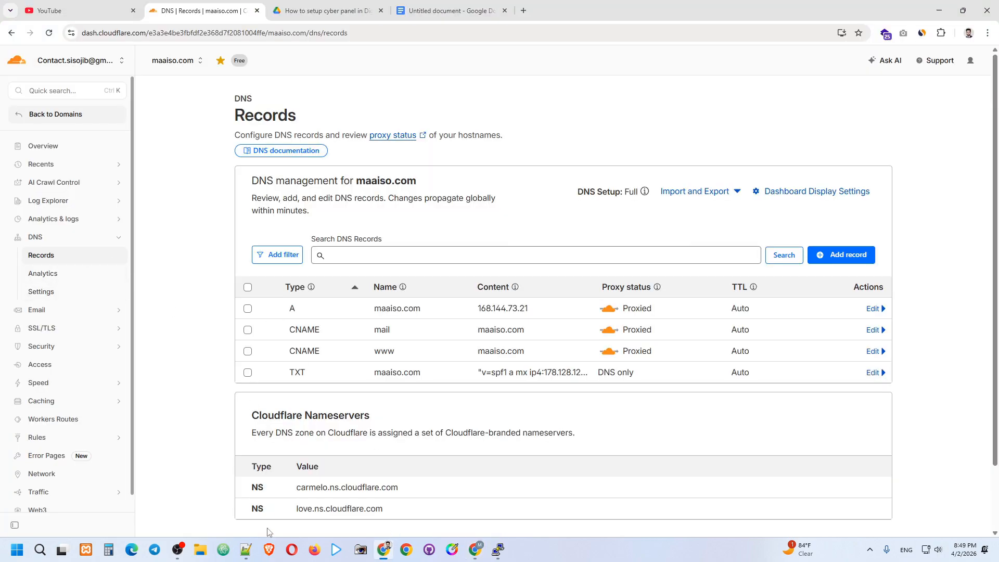
click(245, 549)
drag(170, 151, 31, 152)
right_click(76, 155)
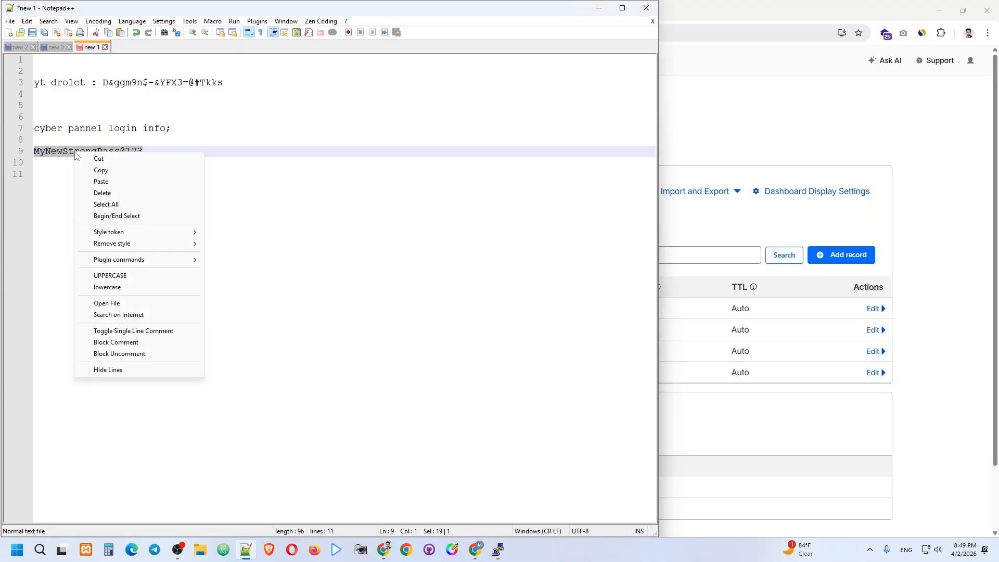
click(106, 170)
click(477, 549)
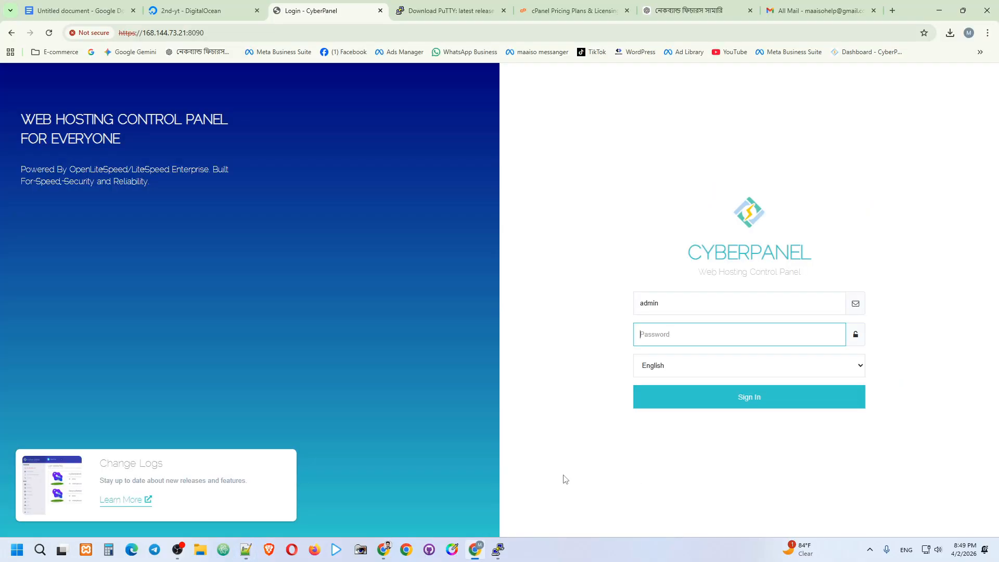
key(ctrl+v)
click(683, 405)
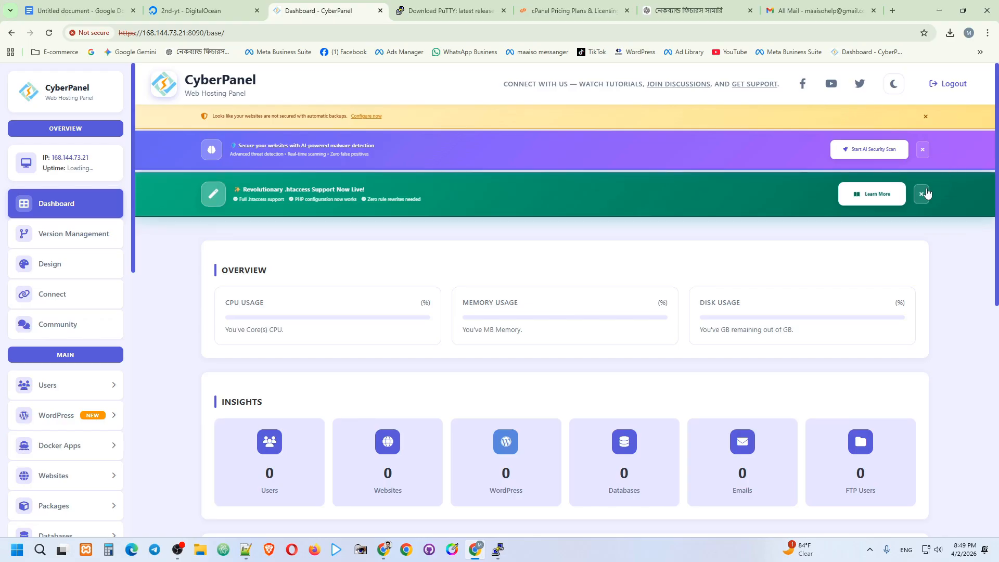
Dismiss the .htaccess and AI security scan banners and return to the setup guide.
click(922, 192)
click(923, 150)
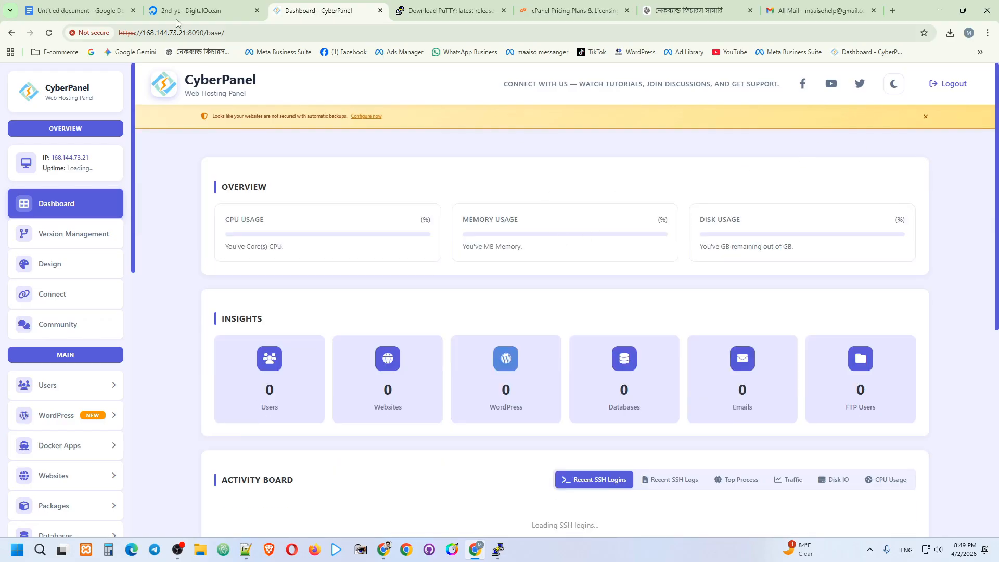
click(119, 11)
scroll(551, 343, down, 1)
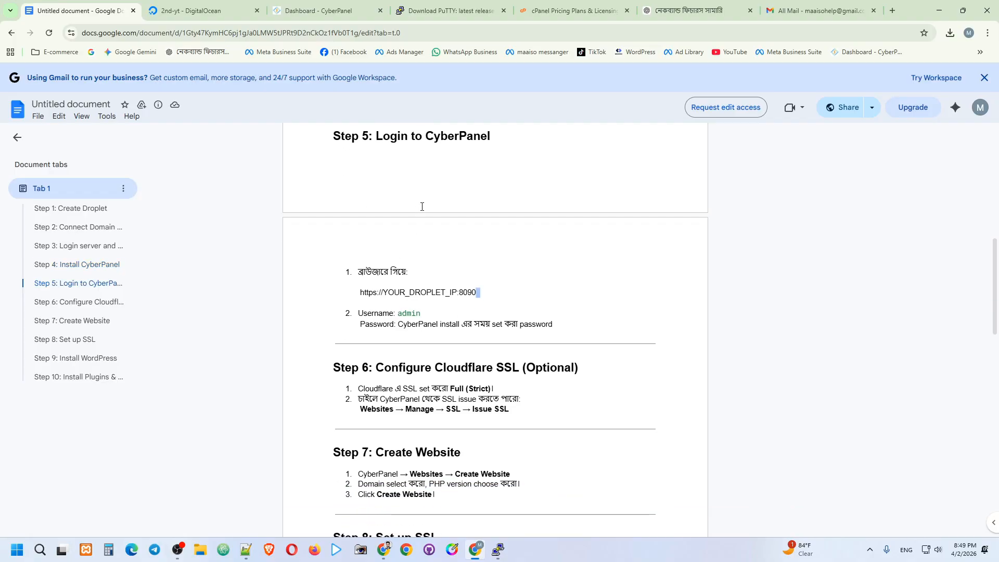
scroll(604, 332, down, 2)
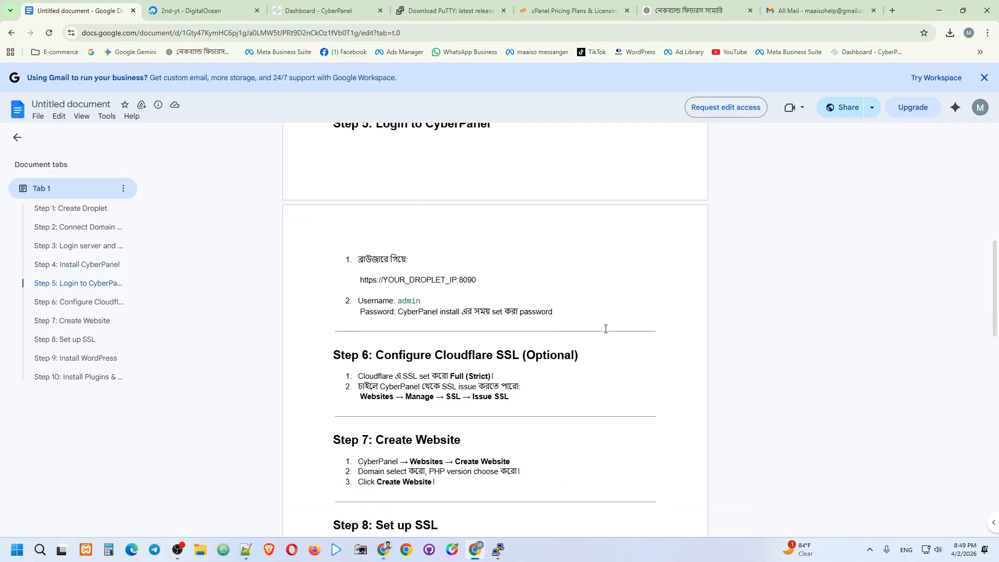
drag(375, 259, 496, 262)
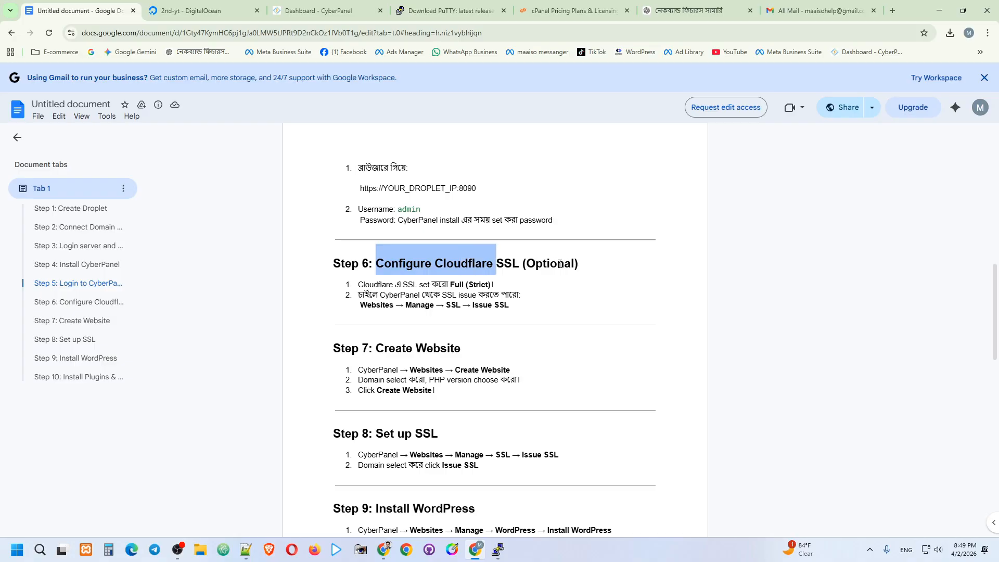
drag(596, 259, 432, 255)
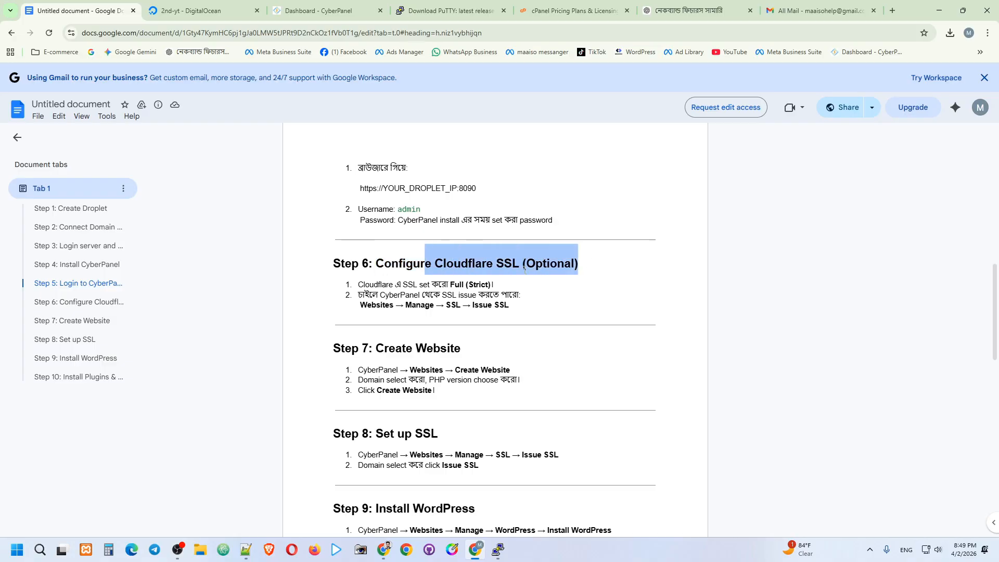
click(566, 281)
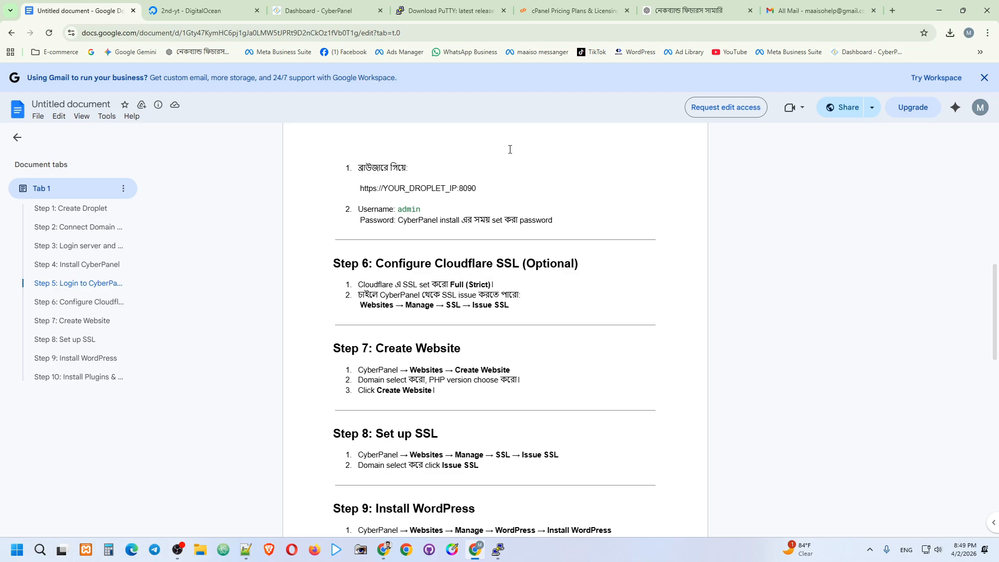
click(384, 549)
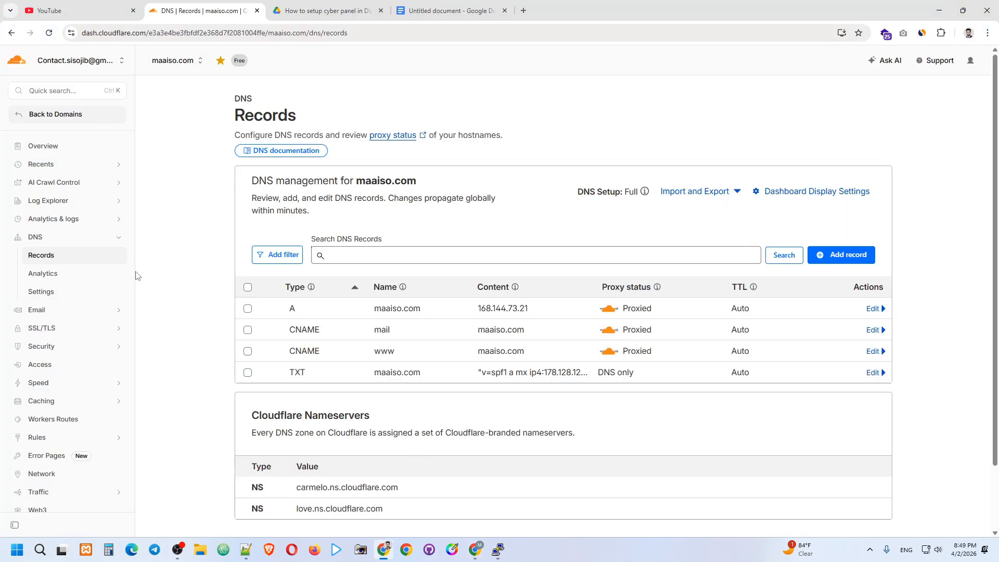
Review the SSL/TLS Overview and Origin Server pages, then save Flexible encryption for maaiso.com.
click(64, 329)
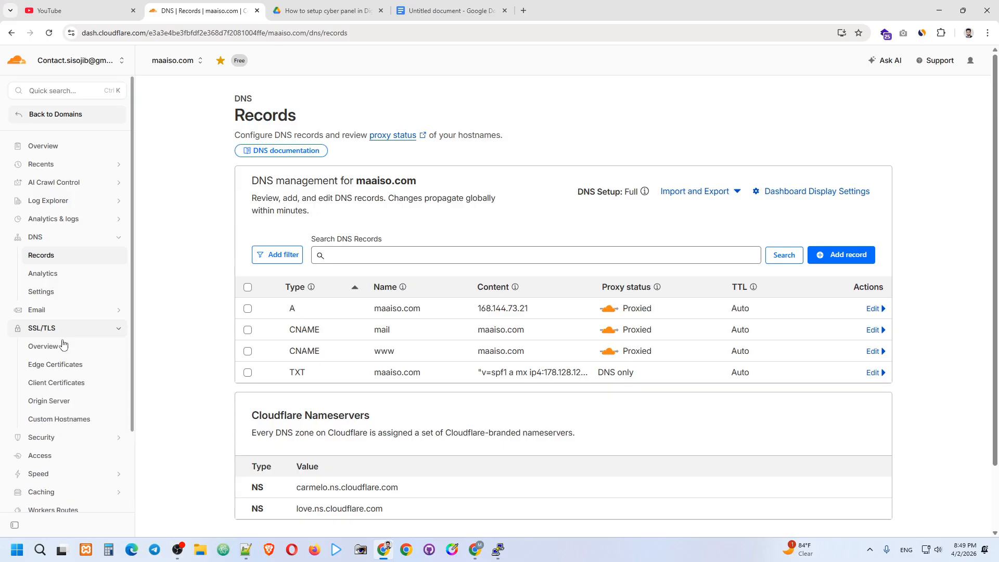
click(69, 353)
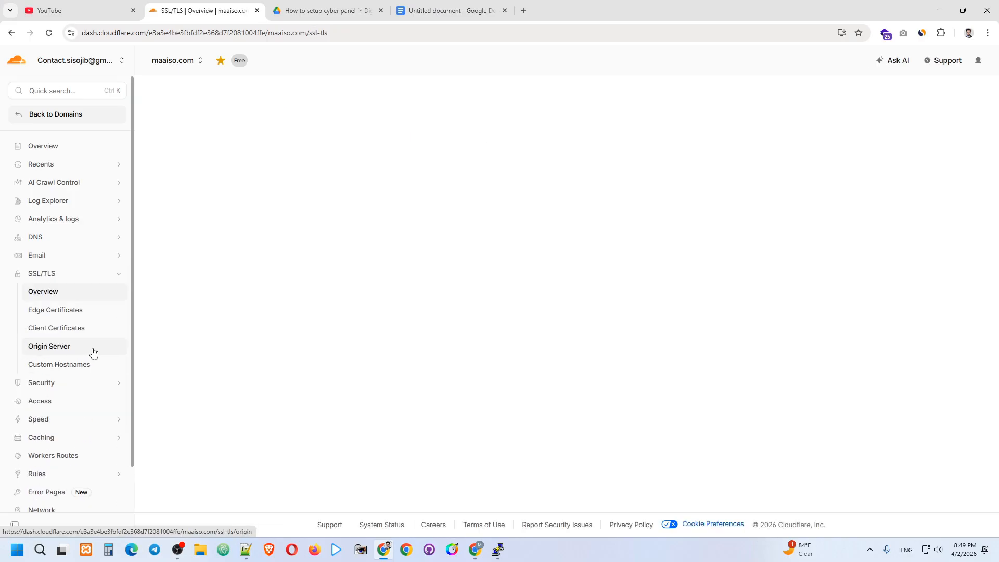
click(76, 346)
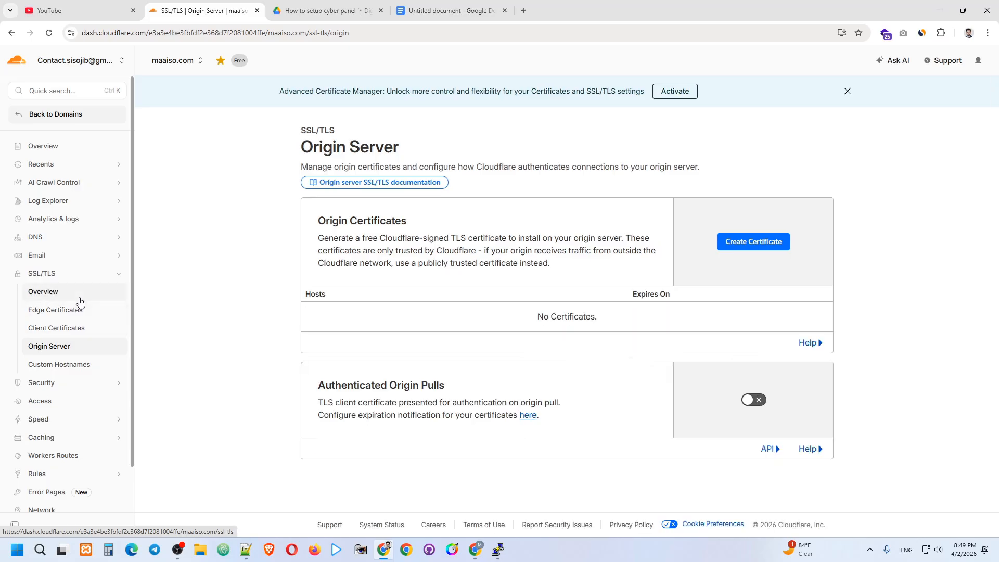
click(78, 293)
click(796, 302)
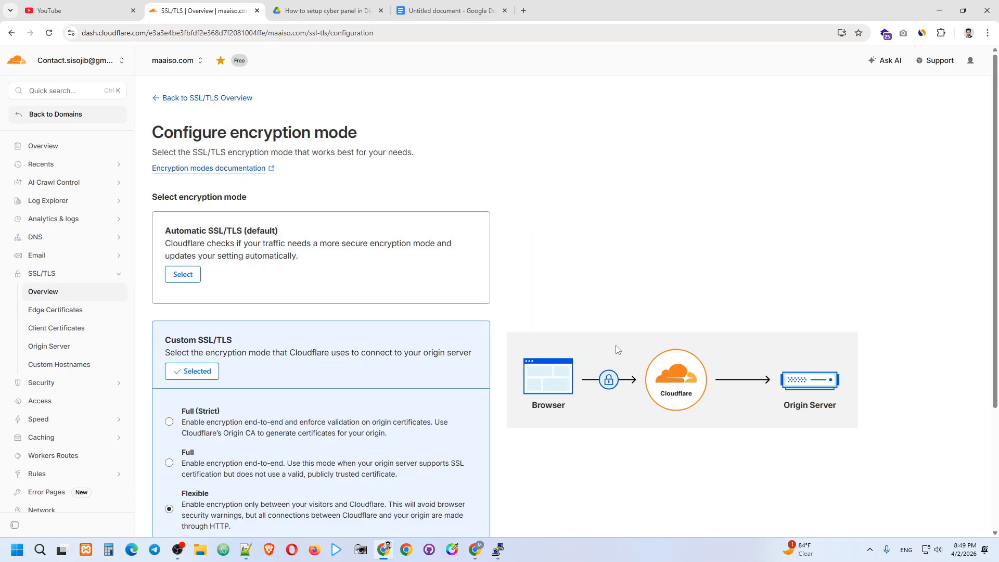
scroll(489, 322, down, 2)
scroll(489, 322, down, 1)
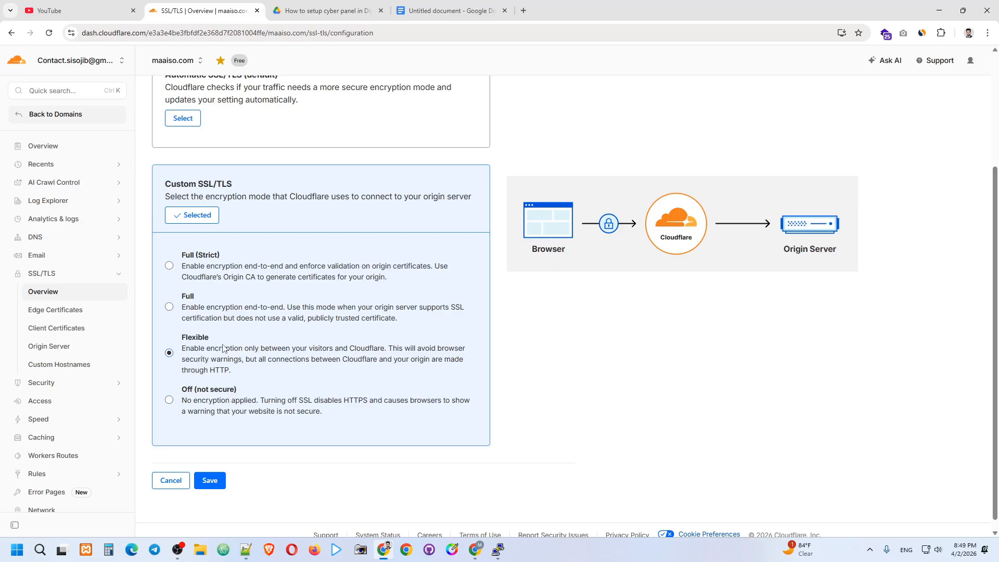
click(208, 478)
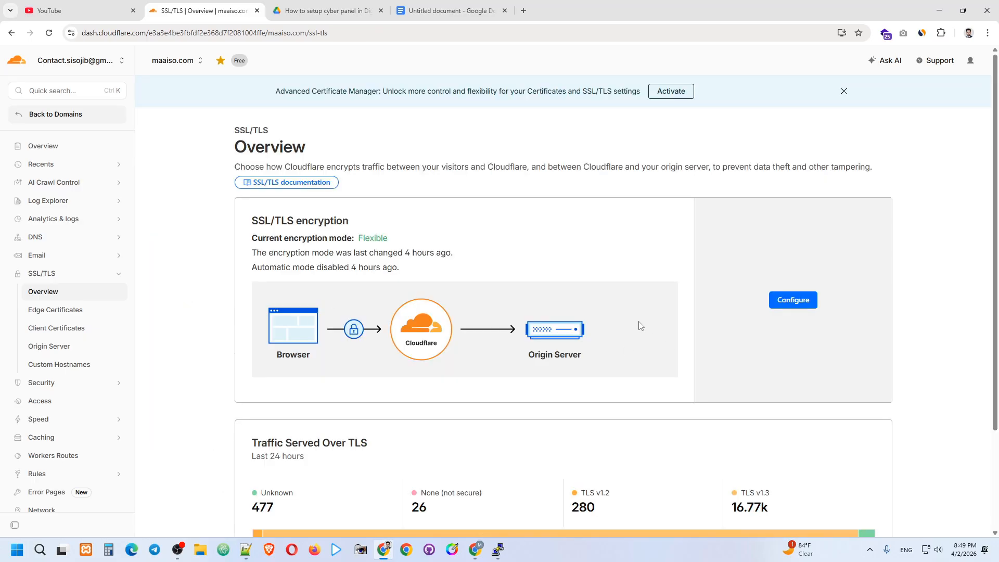
Review the Step 6 Cloudflare SSL instructions in the Google Docs setup guide.
click(476, 551)
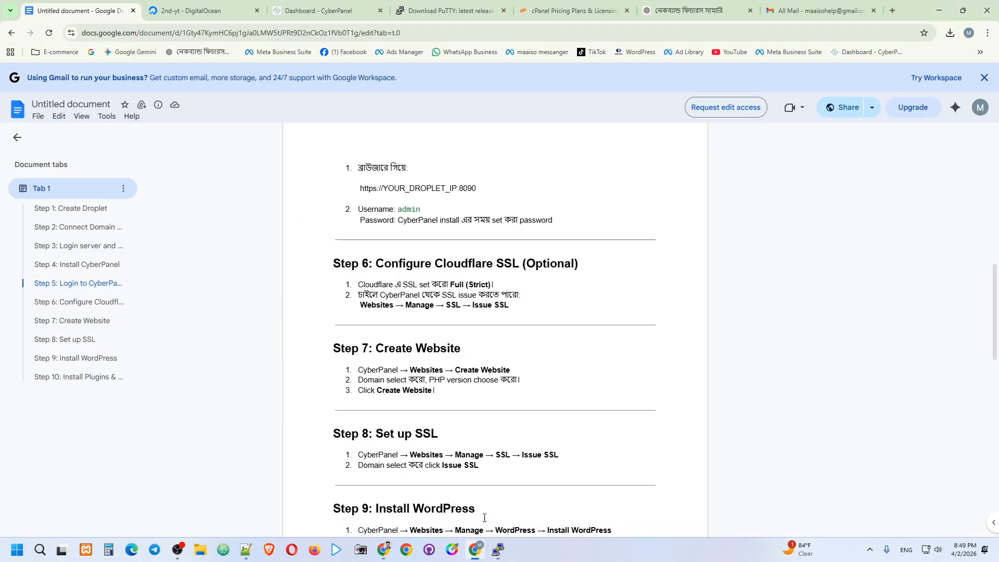
scroll(504, 360, down, 2)
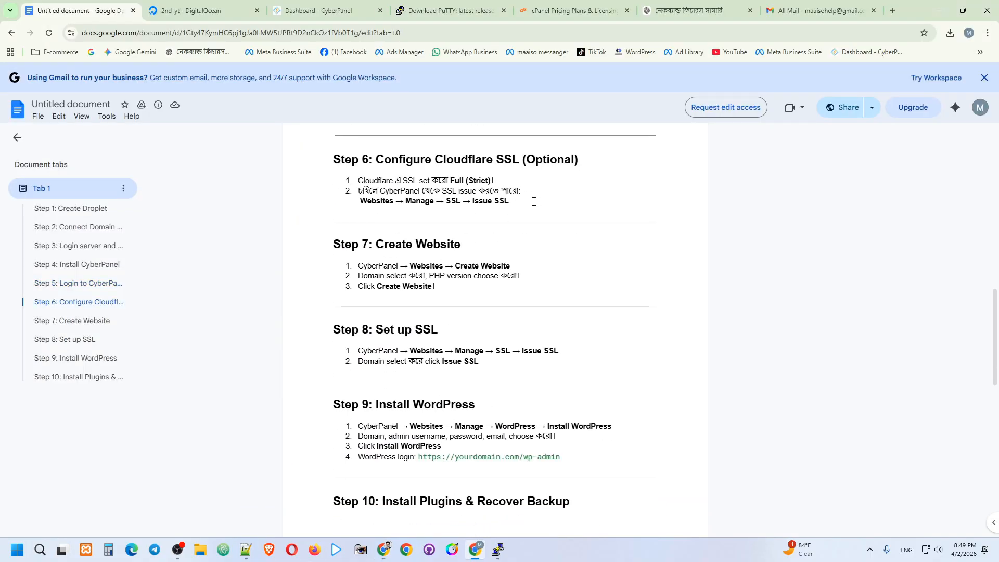
drag(534, 202, 432, 180)
click(523, 188)
Close the PuTTY, cPanel, ChatGPT and Gmail tabs, leaving the CyberPanel dashboard showing.
click(571, 5)
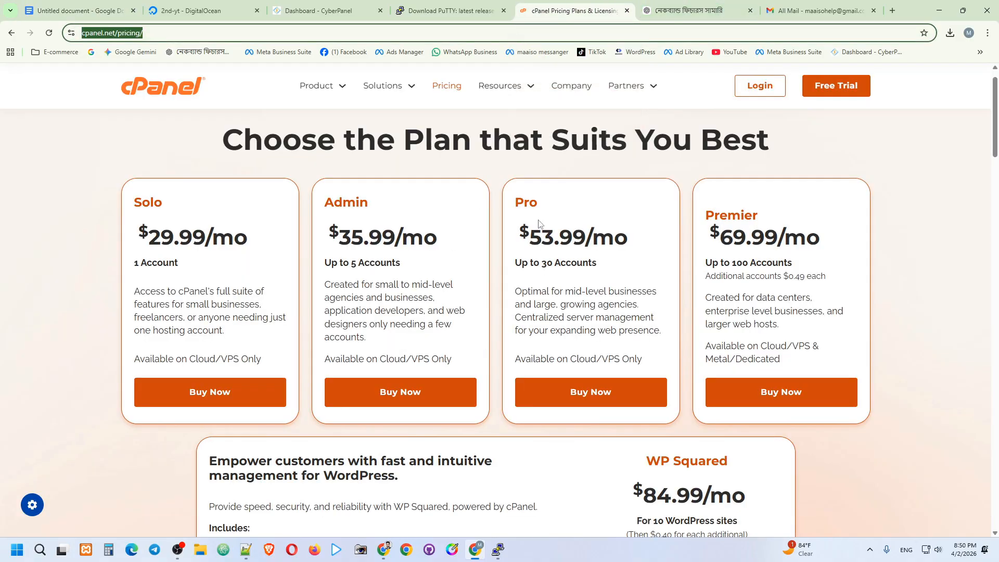
click(201, 11)
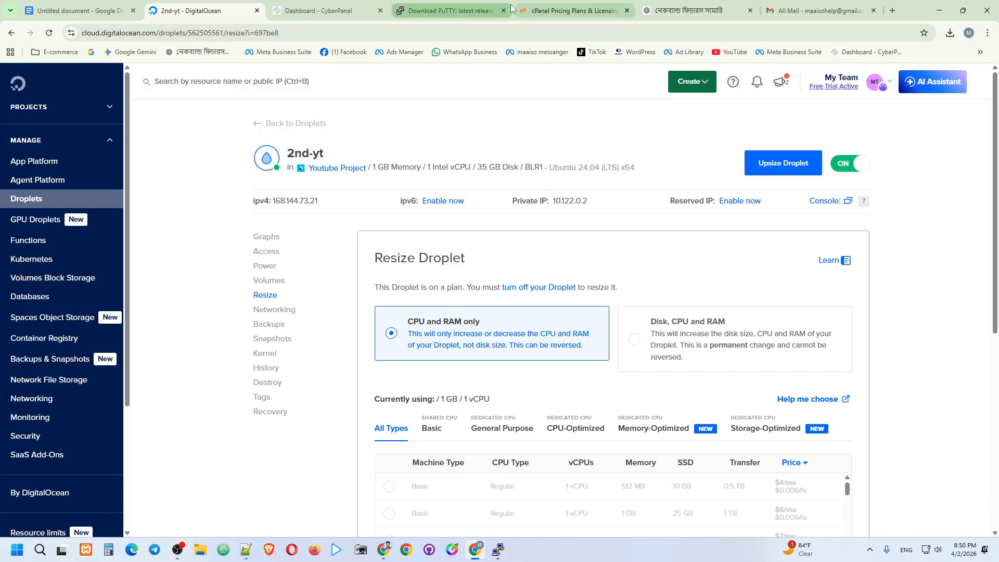
click(442, 9)
click(333, 8)
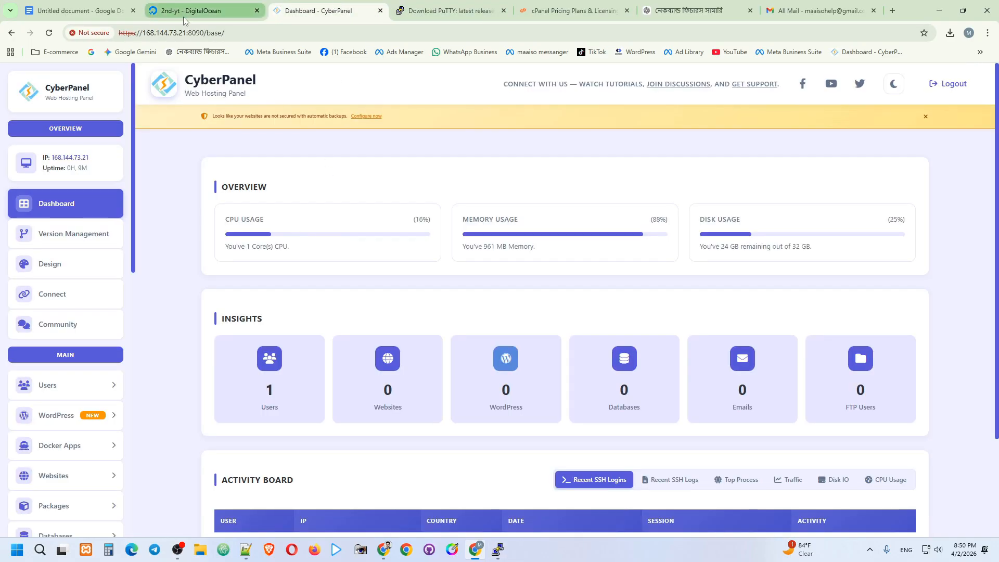
click(464, 9)
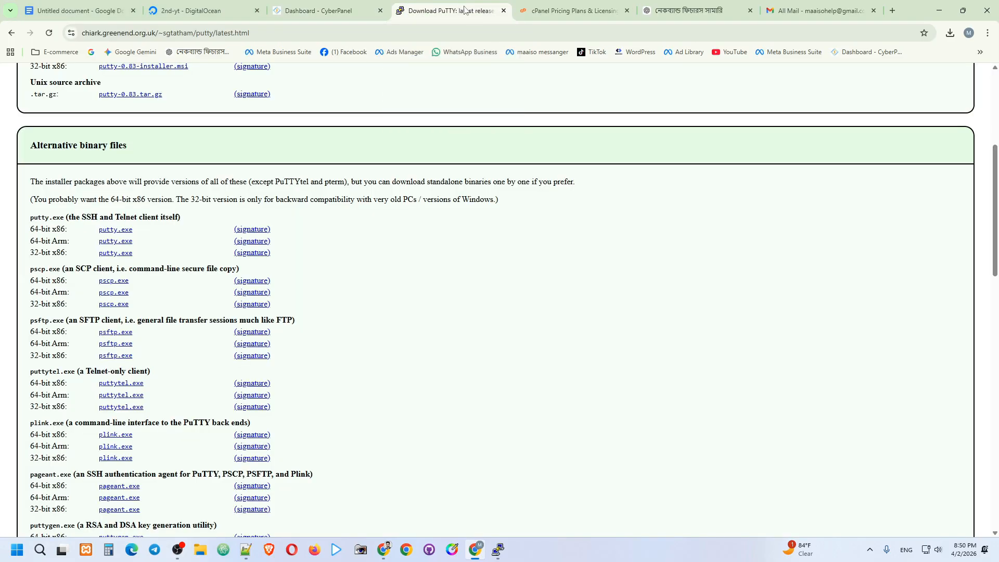
click(503, 11)
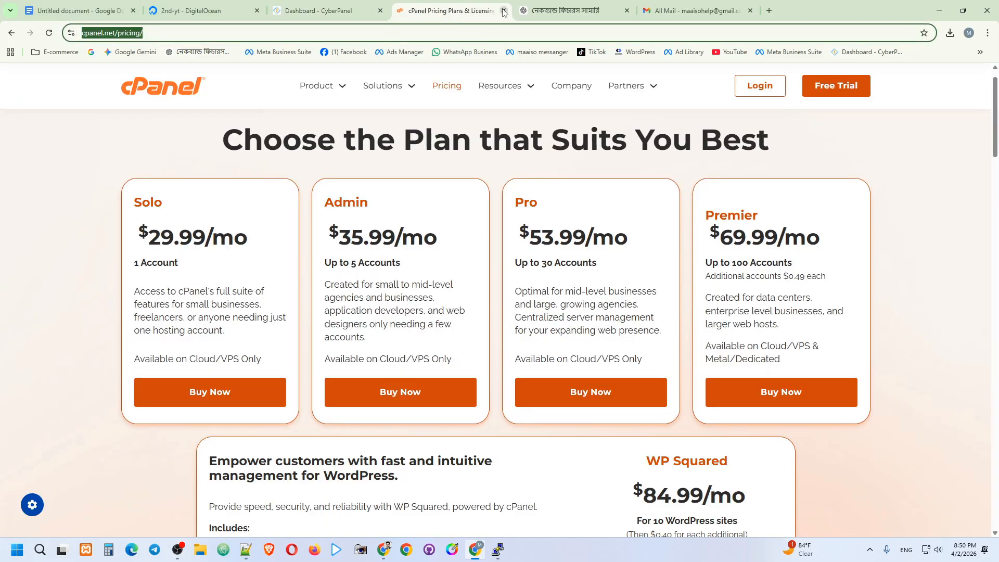
click(503, 10)
click(503, 11)
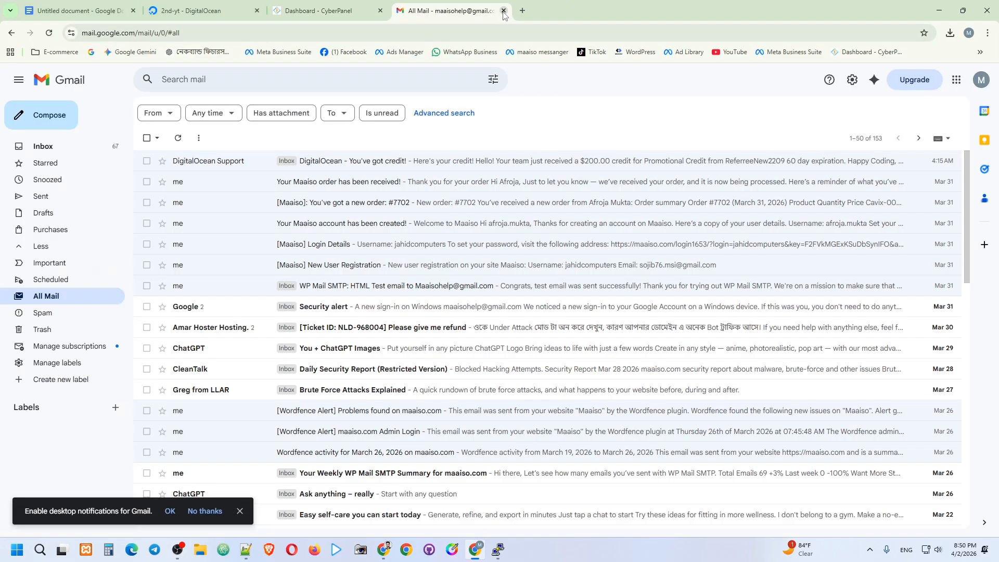
click(503, 10)
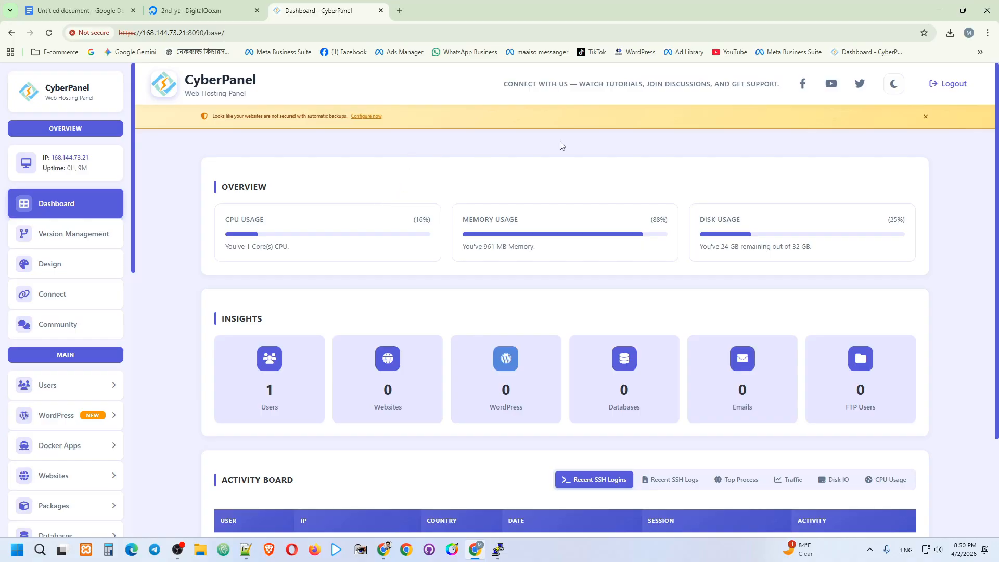
Dismiss the backup warning and open Websites > Create Website in CyberPanel.
click(924, 118)
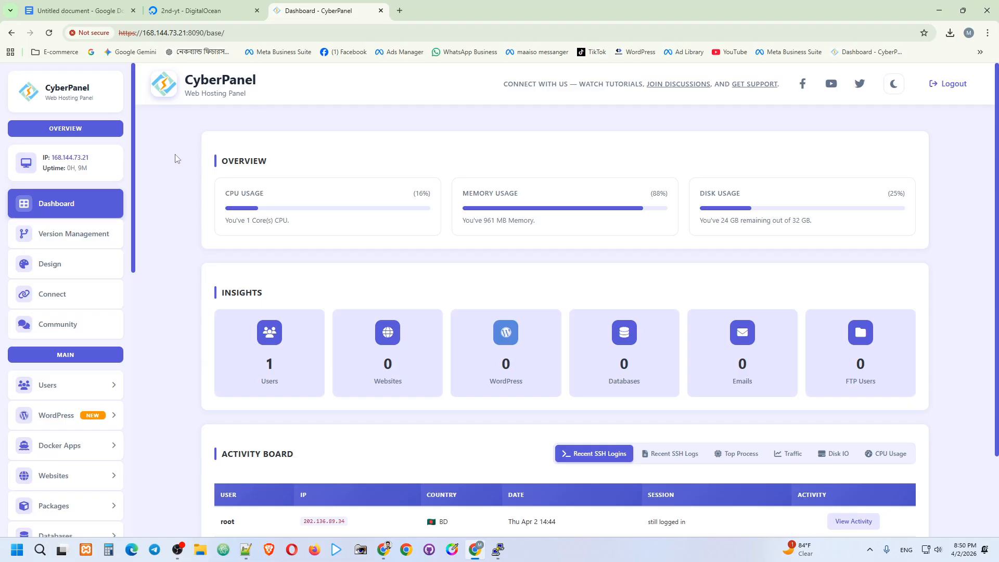
scroll(62, 307, down, 3)
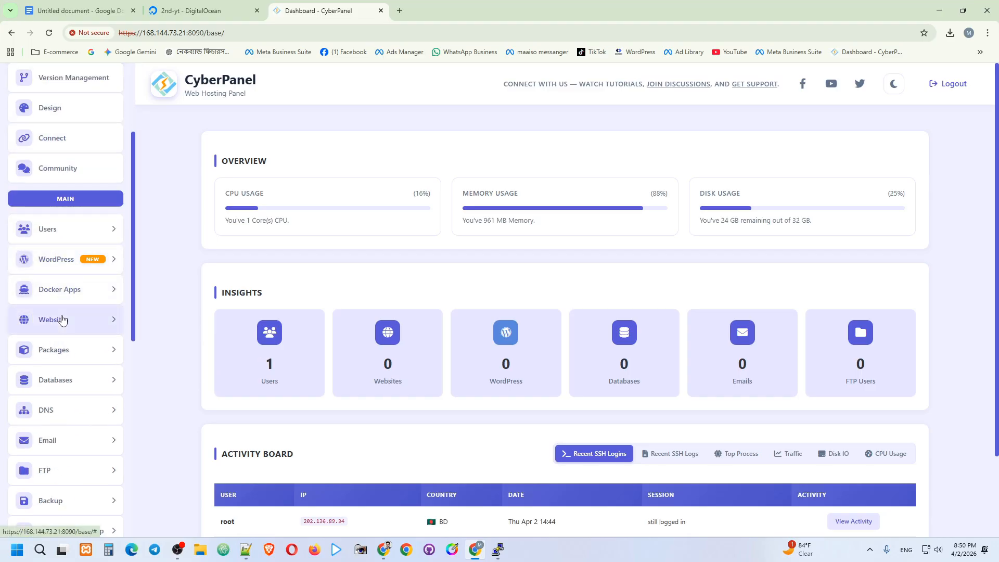
click(62, 319)
click(89, 359)
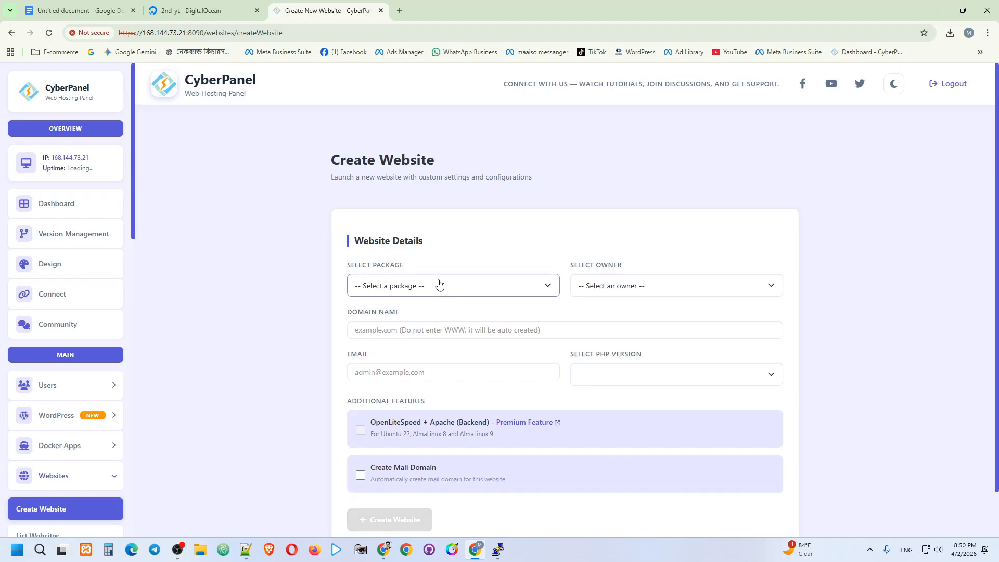
Choose the Default package, admin owner, domain maaiso.com and PHP 8.4.
click(438, 284)
click(409, 317)
click(645, 288)
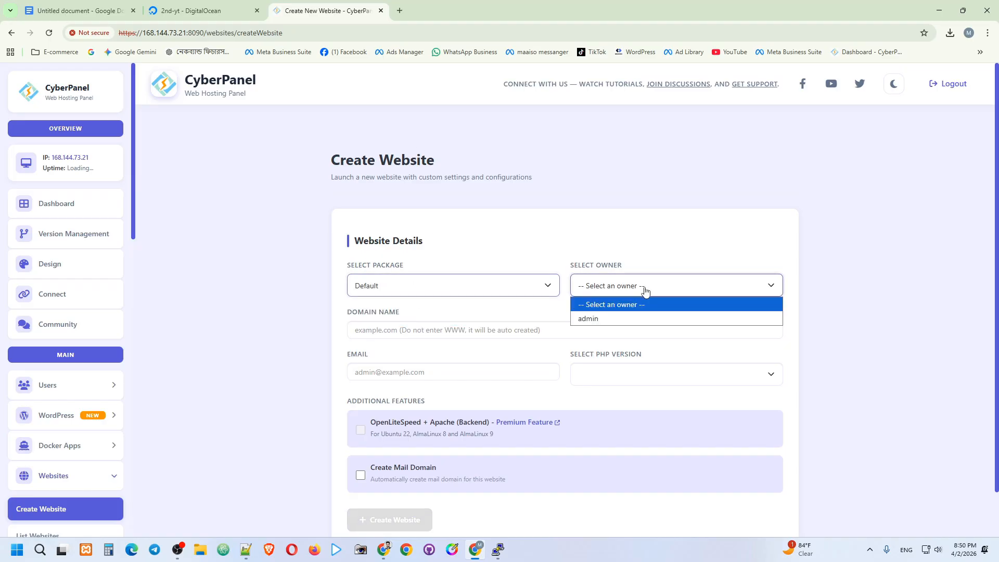
click(612, 319)
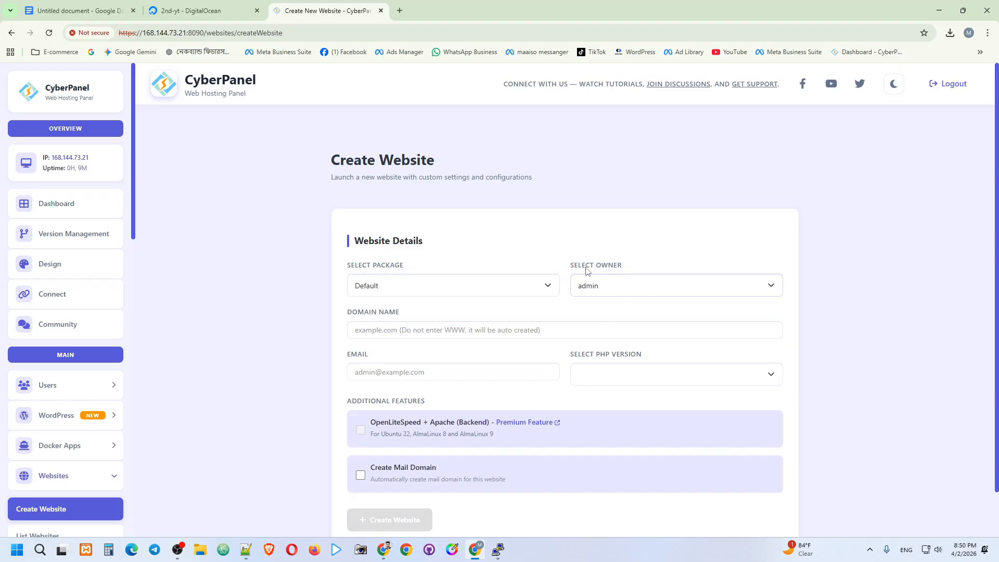
drag(570, 266, 638, 260)
click(315, 263)
click(398, 330)
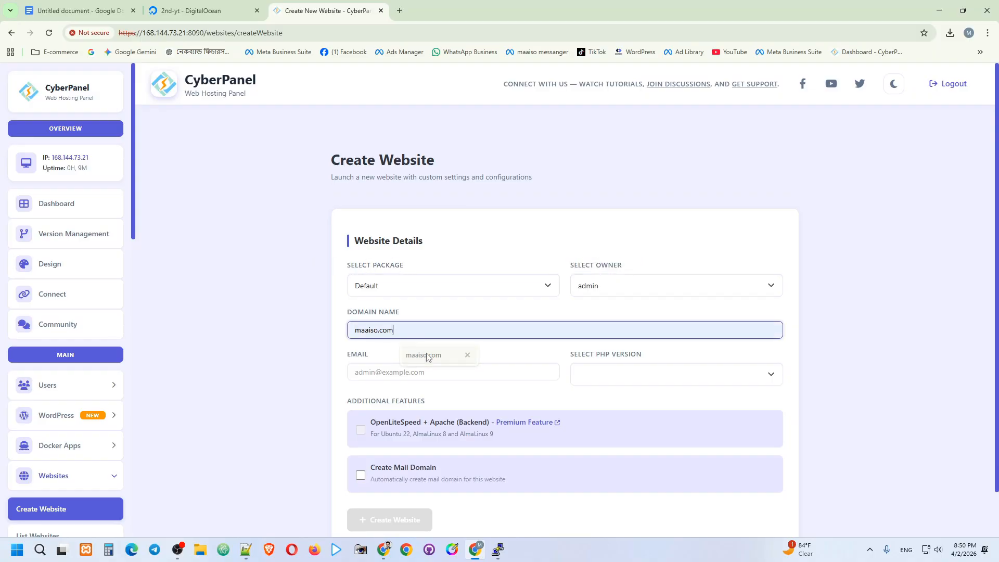
click(426, 355)
click(470, 372)
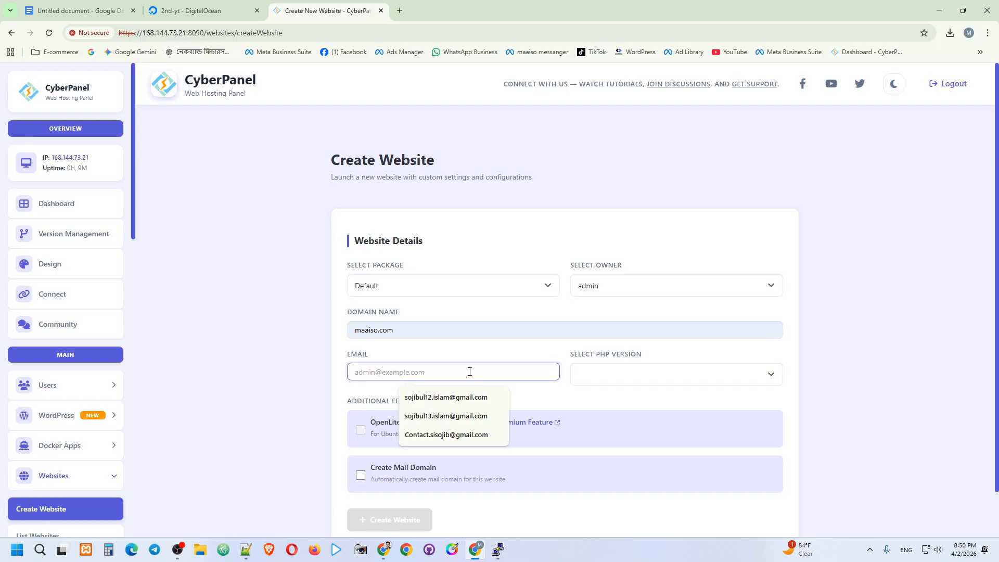
click(628, 385)
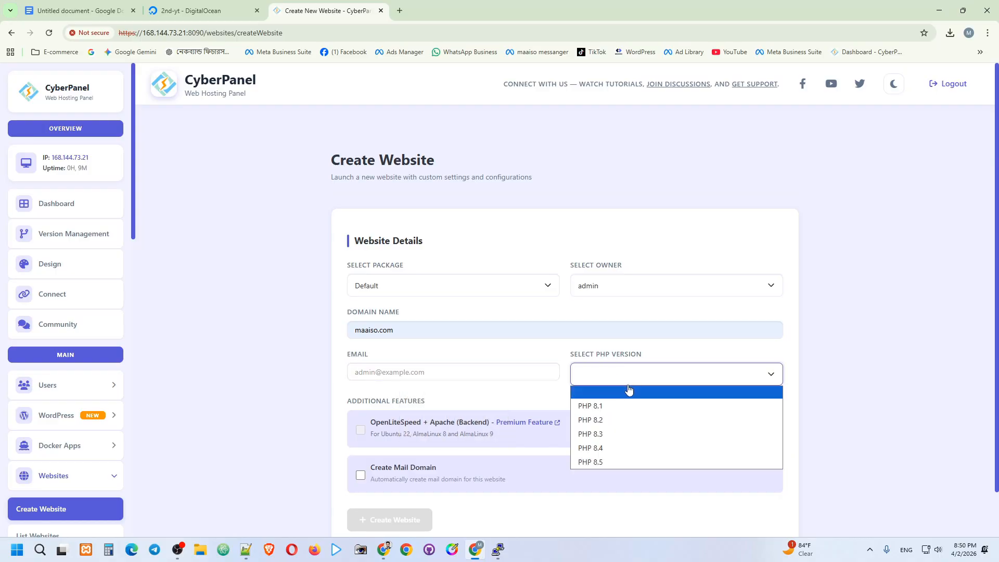
click(610, 448)
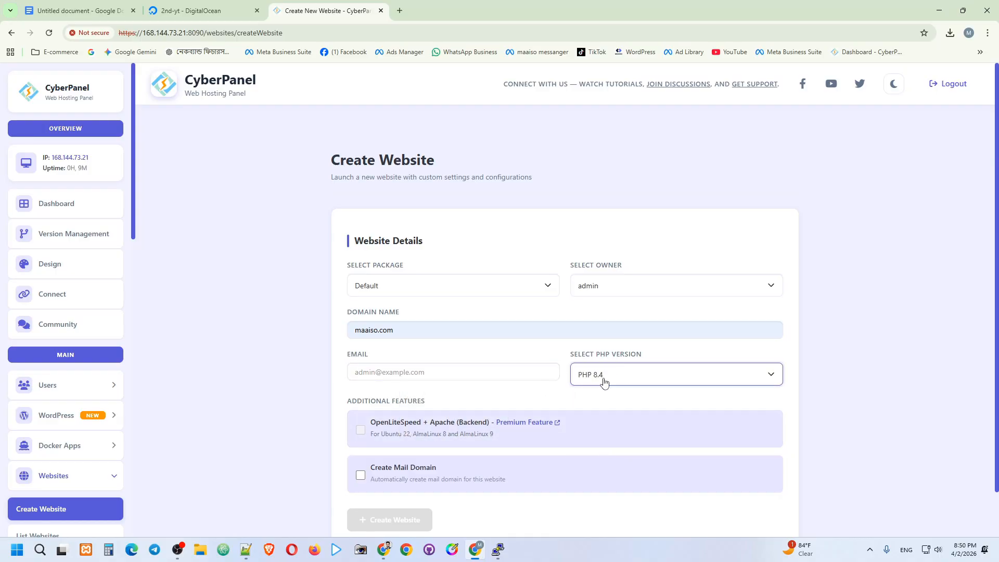
Enter the admin contact e-mail, tick Create Mail Domain and create the website.
scroll(516, 391, down, 1)
click(447, 322)
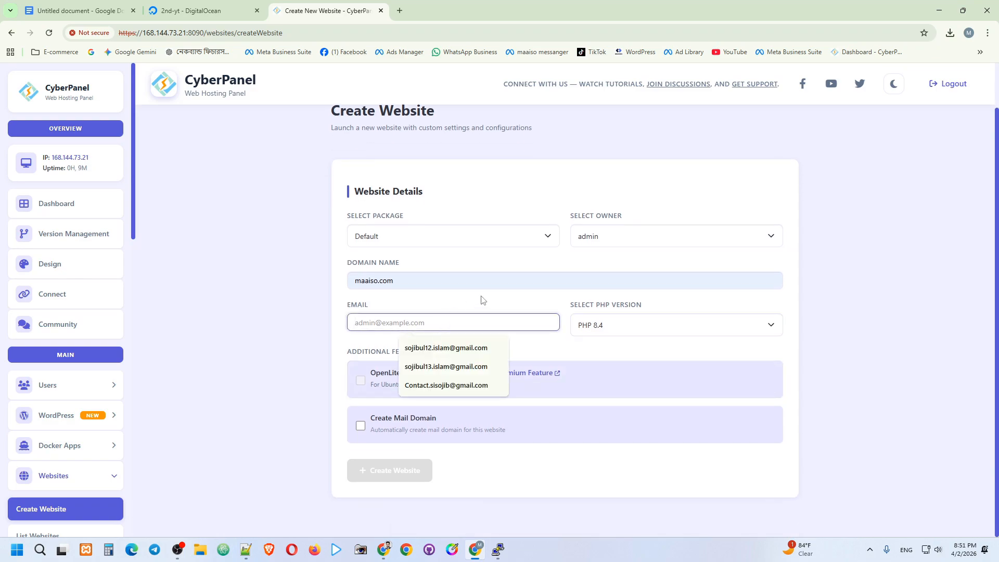
click(484, 319)
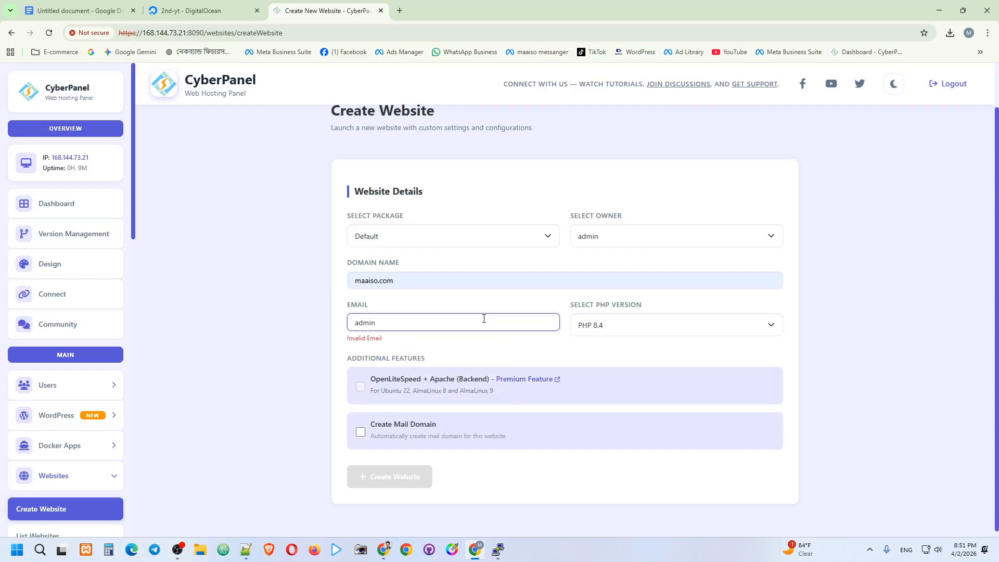
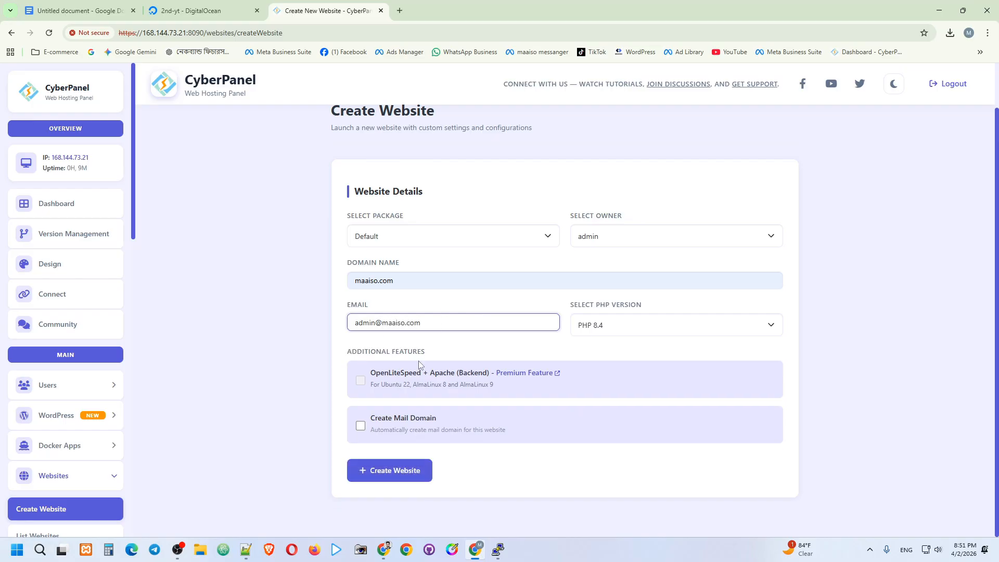
click(361, 429)
click(361, 430)
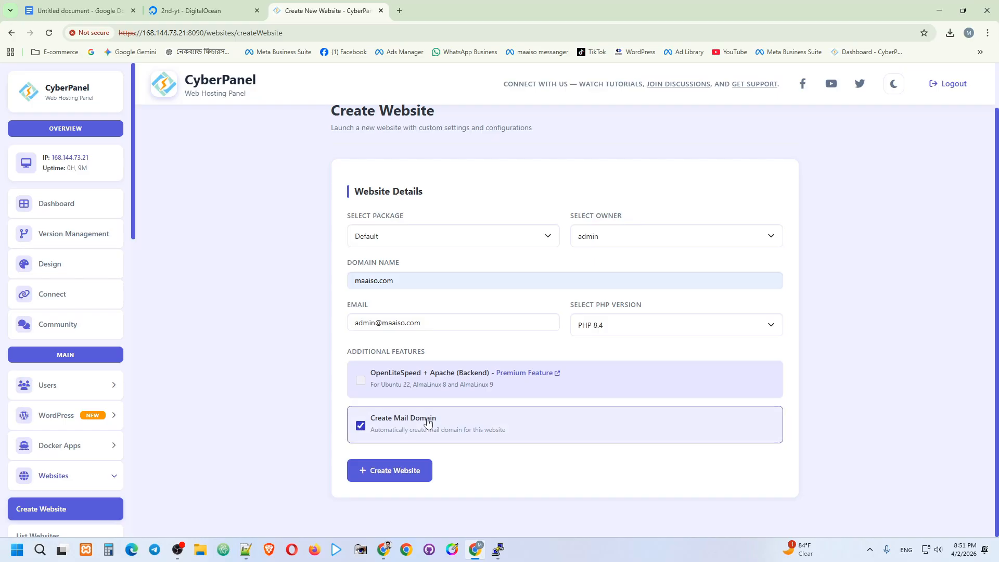
triple_click(391, 323)
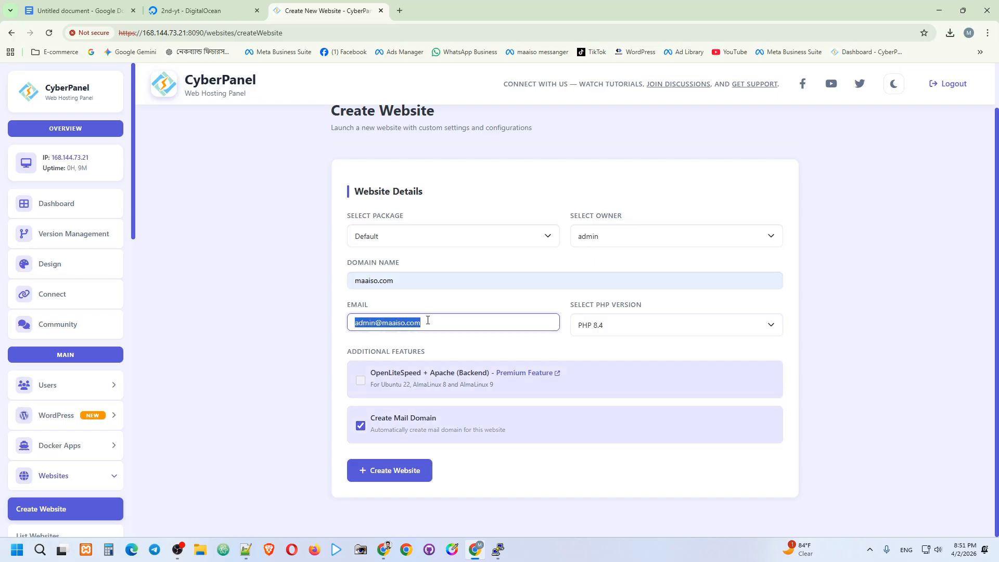
click(404, 471)
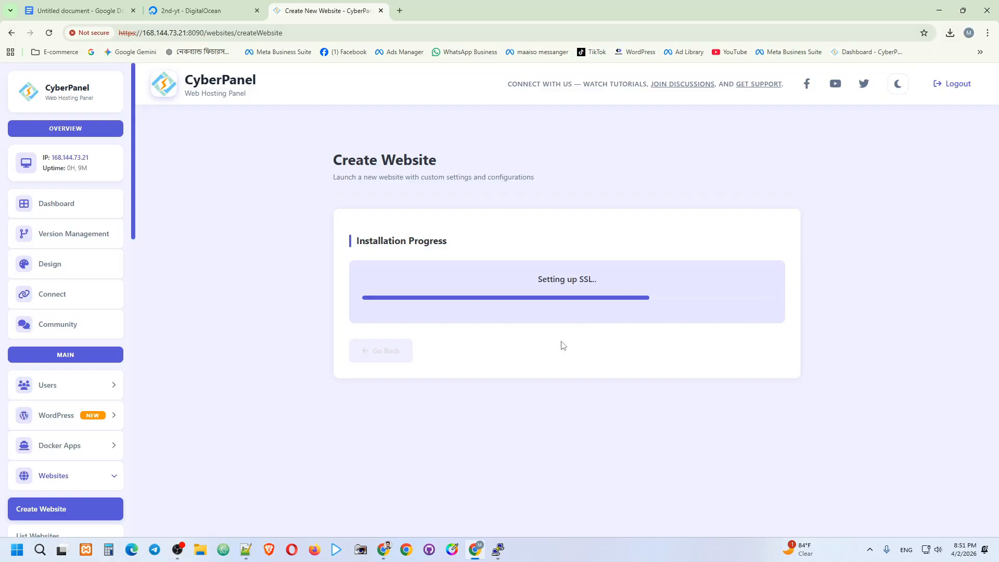
Read the Step 8 Set up SSL notes, then return to CyberPanel's website creation progress.
click(66, 6)
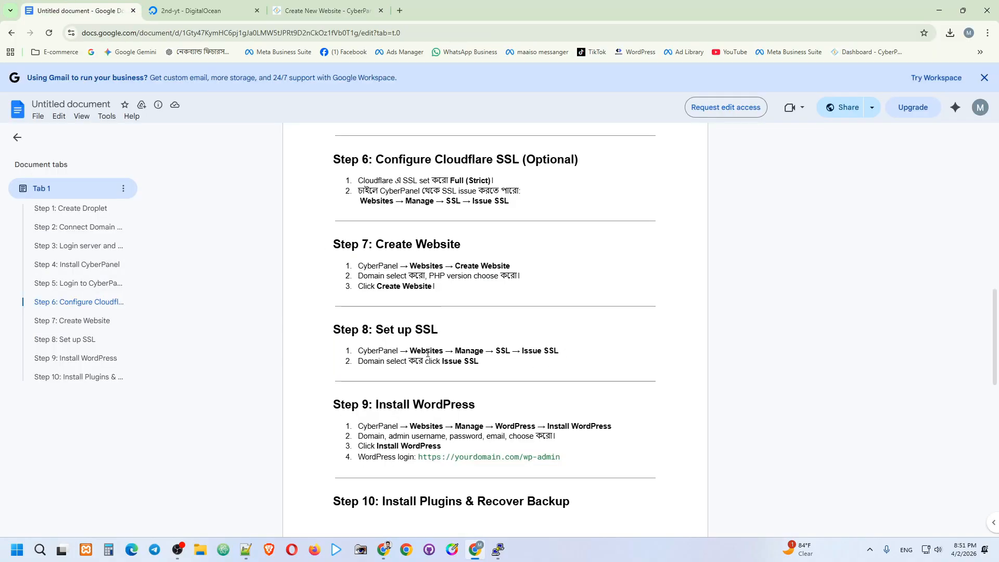
scroll(428, 353, down, 2)
click(331, 234)
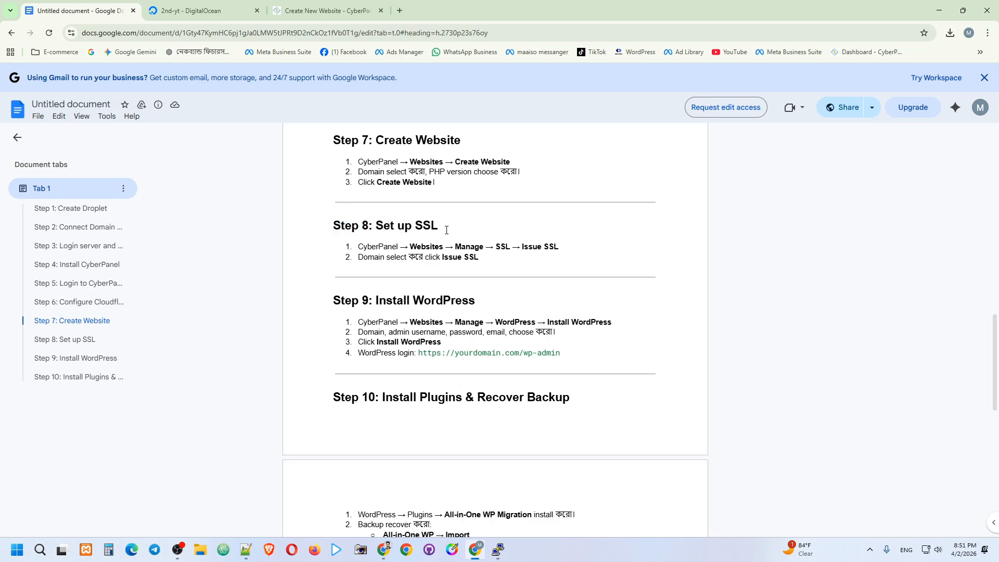
drag(327, 244, 359, 245)
click(177, 549)
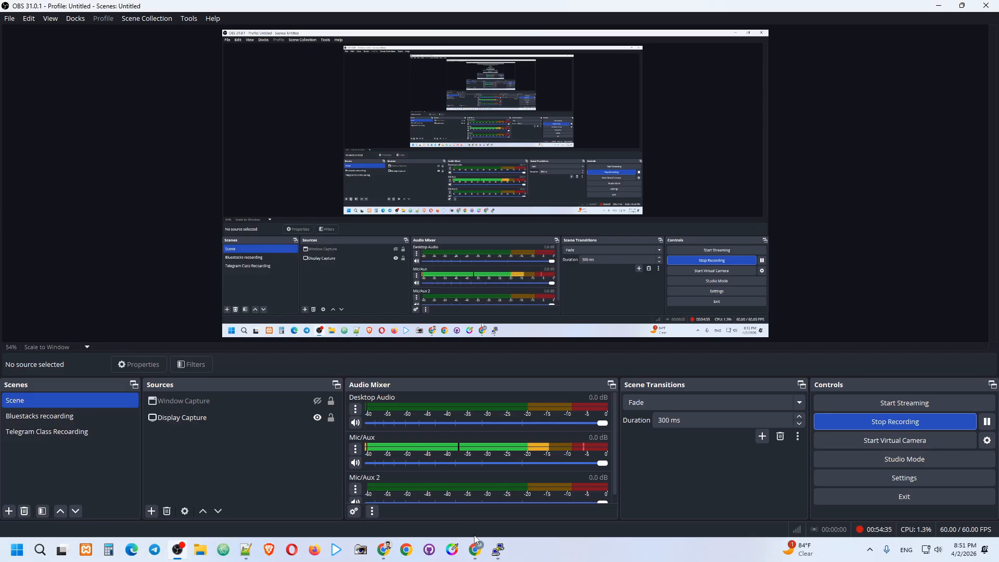
click(485, 484)
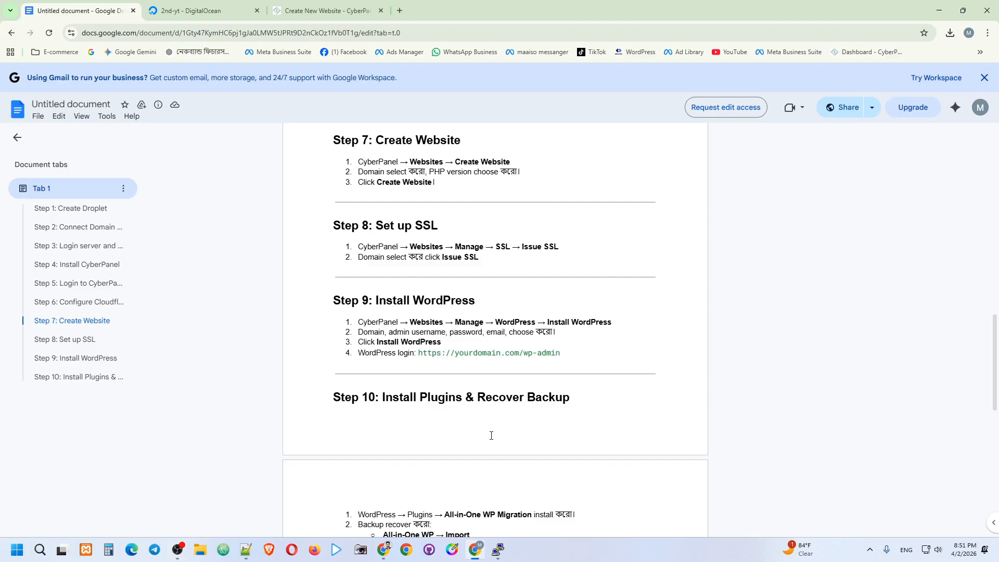
click(198, 10)
click(328, 11)
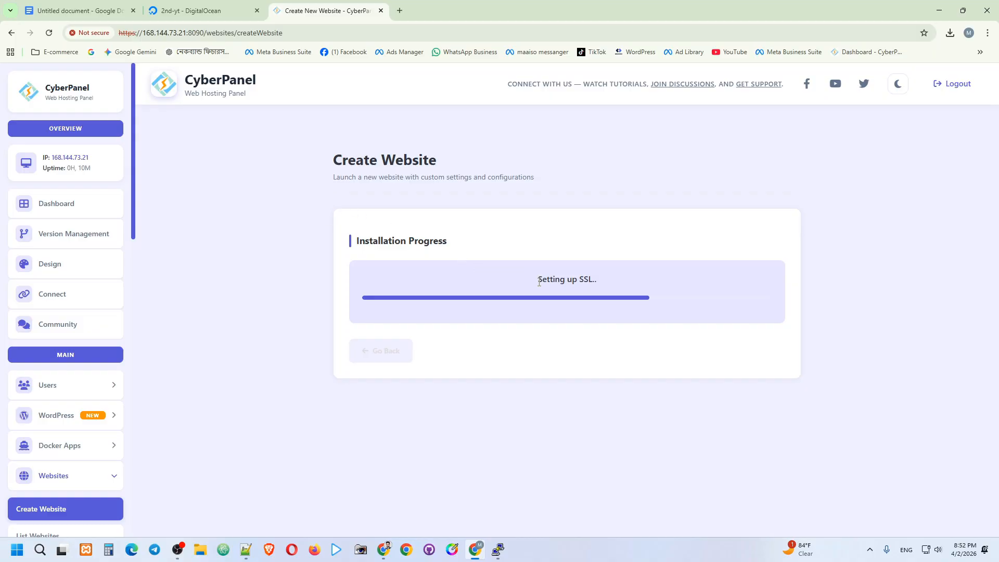
Watch maaiso.com's installation move past Setting up SSL until it shows Successfully Installed.
drag(538, 279, 577, 279)
click(617, 281)
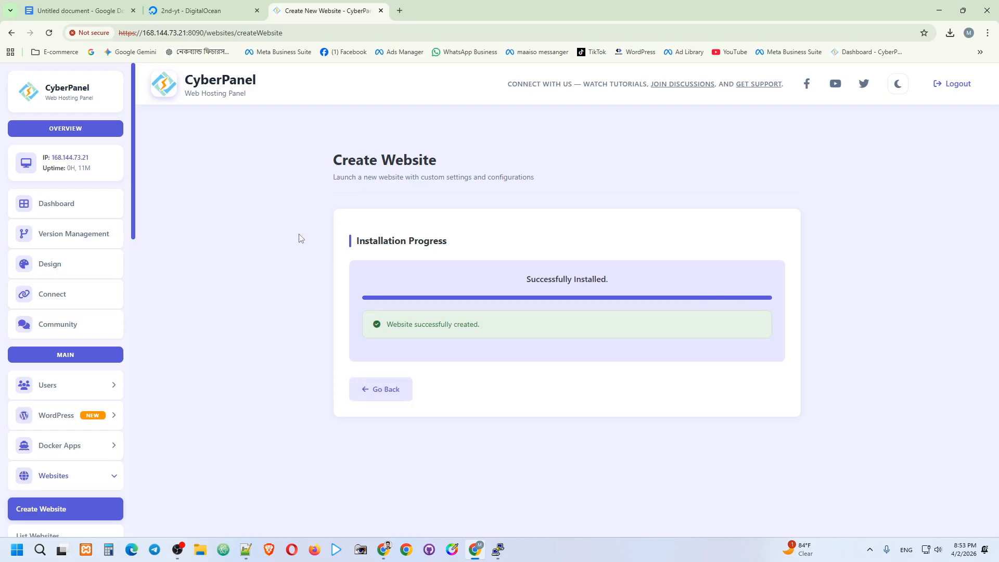
Go back from the progress panel and reread the Step 8 Set up SSL path in the notes.
click(383, 389)
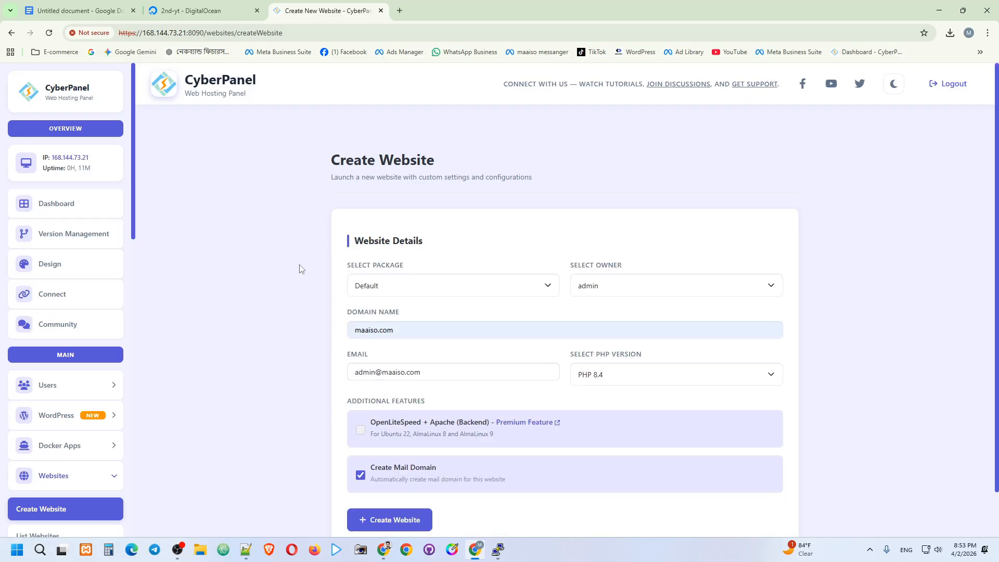
scroll(299, 269, down, 1)
key(ctrl+1)
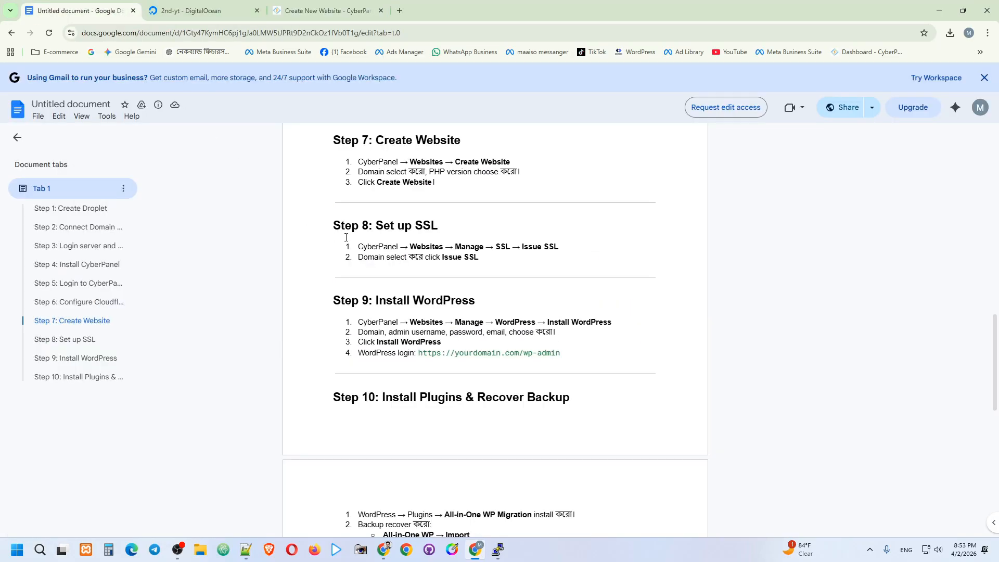
scroll(385, 229, up, 1)
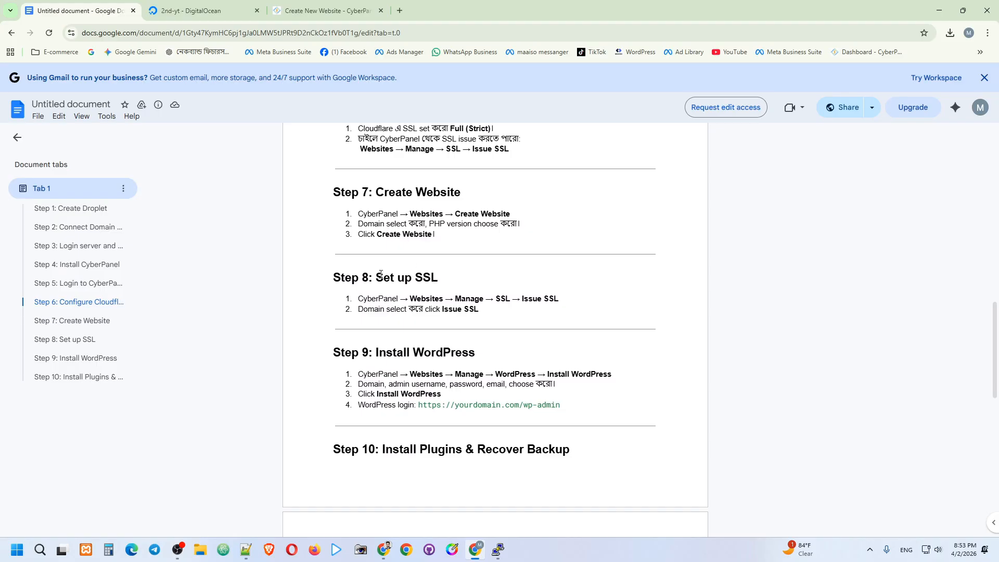
drag(376, 276, 449, 277)
click(381, 299)
drag(357, 299, 511, 296)
Return to CyberPanel and expand the SSL section in the sidebar.
click(190, 10)
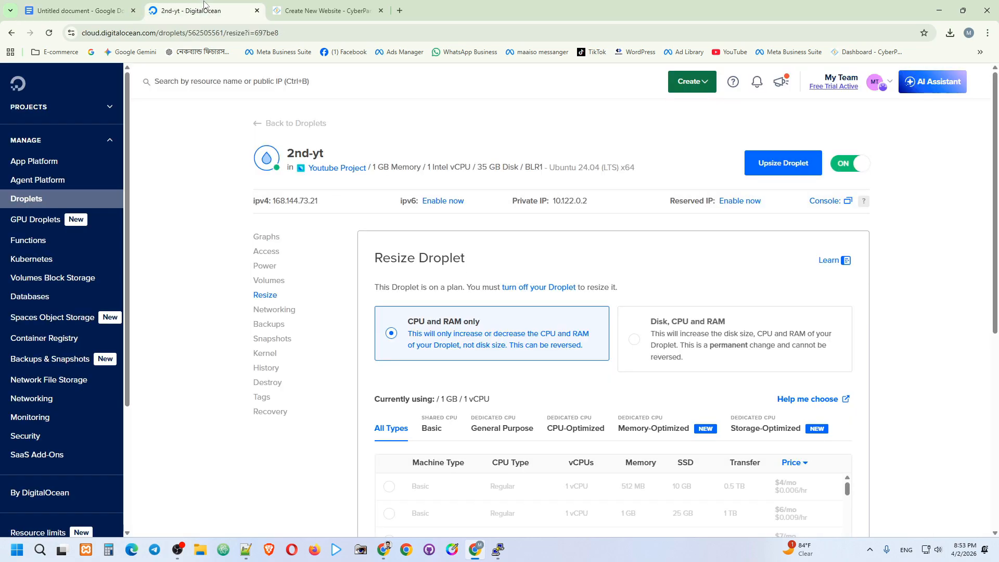
click(326, 10)
scroll(80, 293, down, 2)
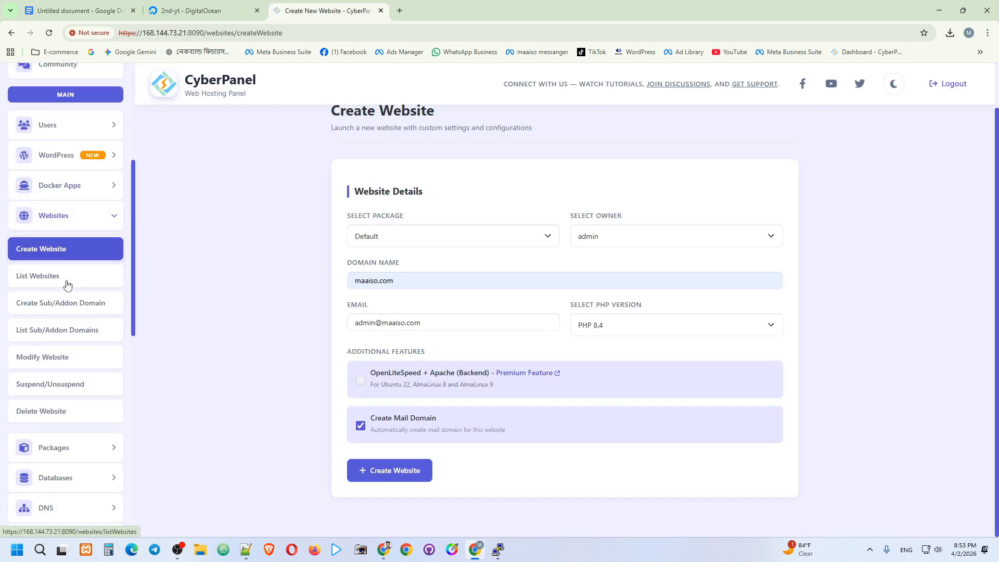
scroll(74, 273, down, 2)
scroll(78, 329, down, 1)
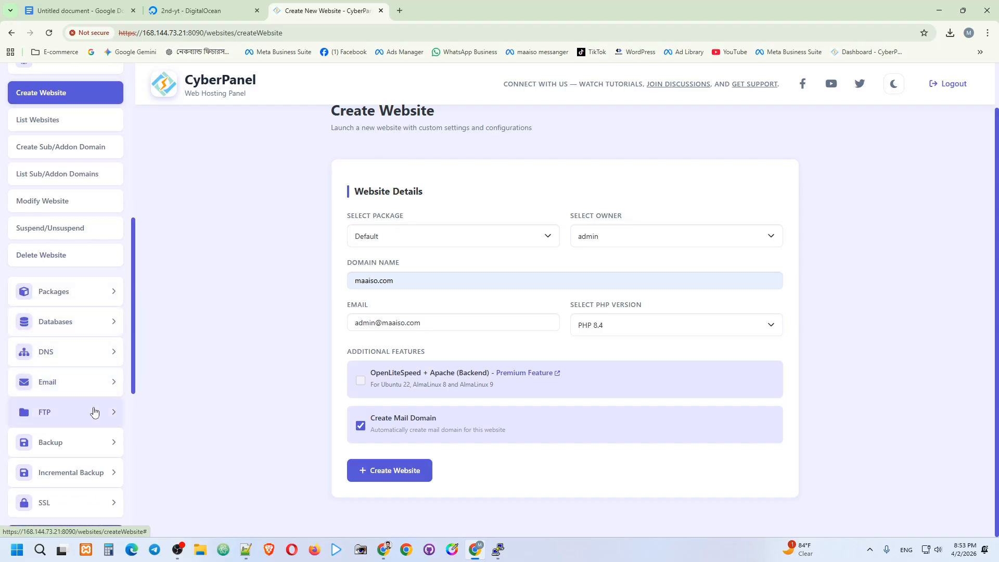
click(103, 503)
Open Manage SSL and select maaiso.com as the website.
scroll(76, 413, down, 6)
scroll(76, 394, down, 2)
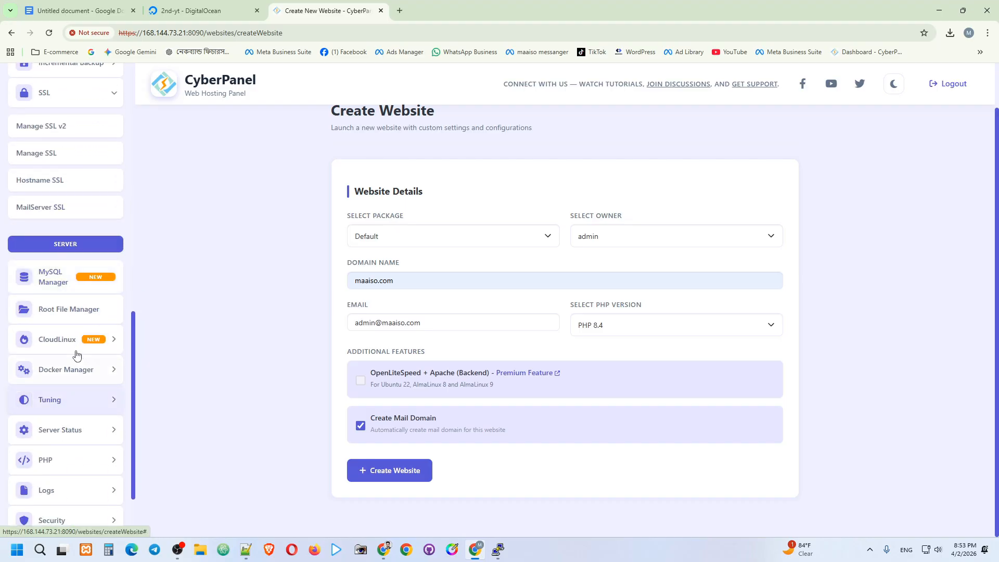
scroll(74, 384, down, 1)
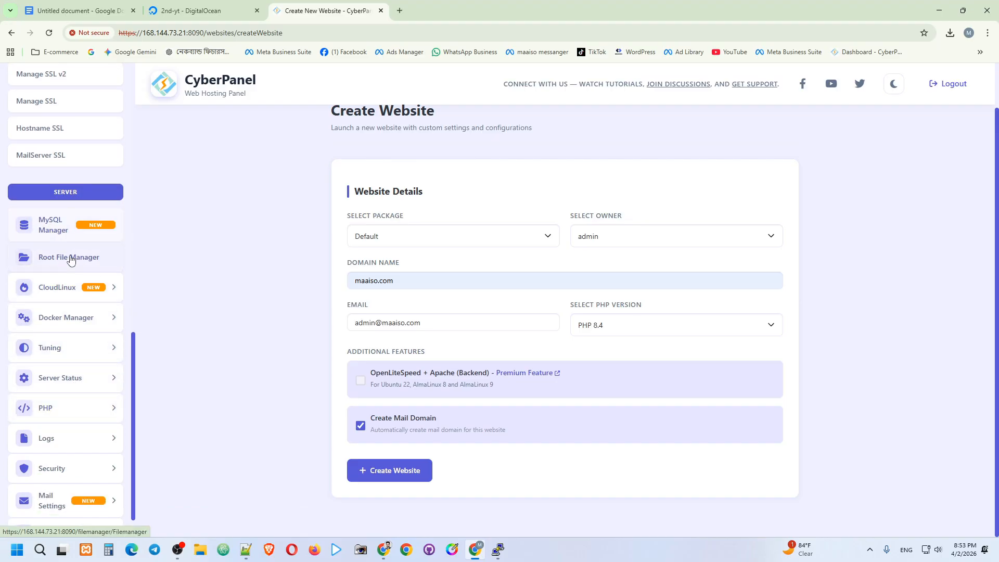
scroll(74, 176, up, 1)
scroll(62, 195, up, 1)
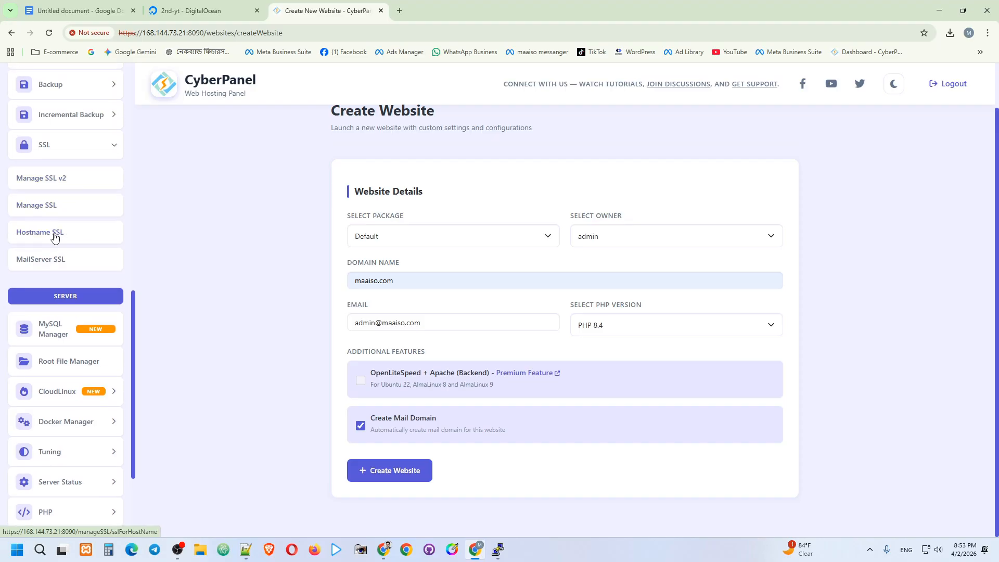
click(48, 208)
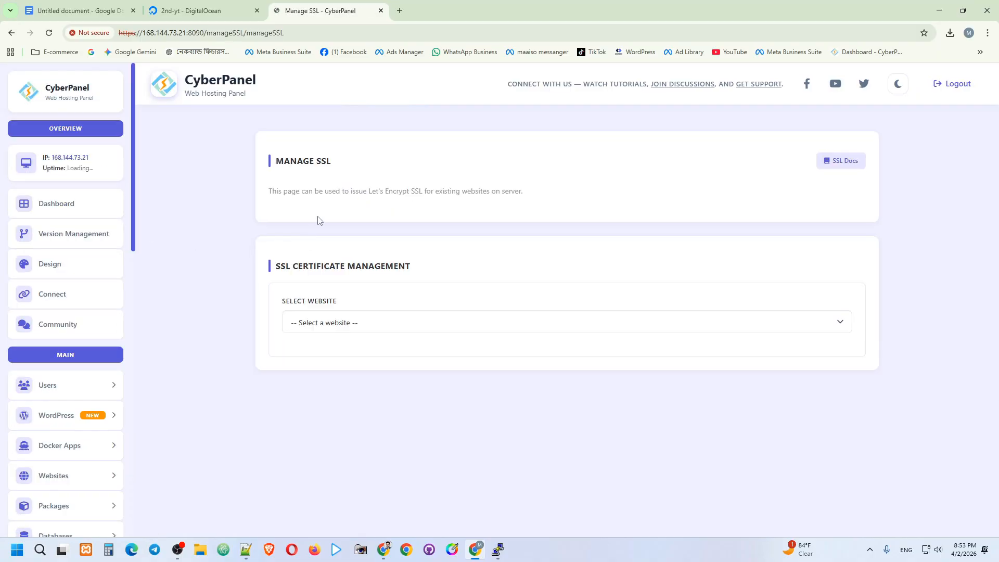
click(399, 325)
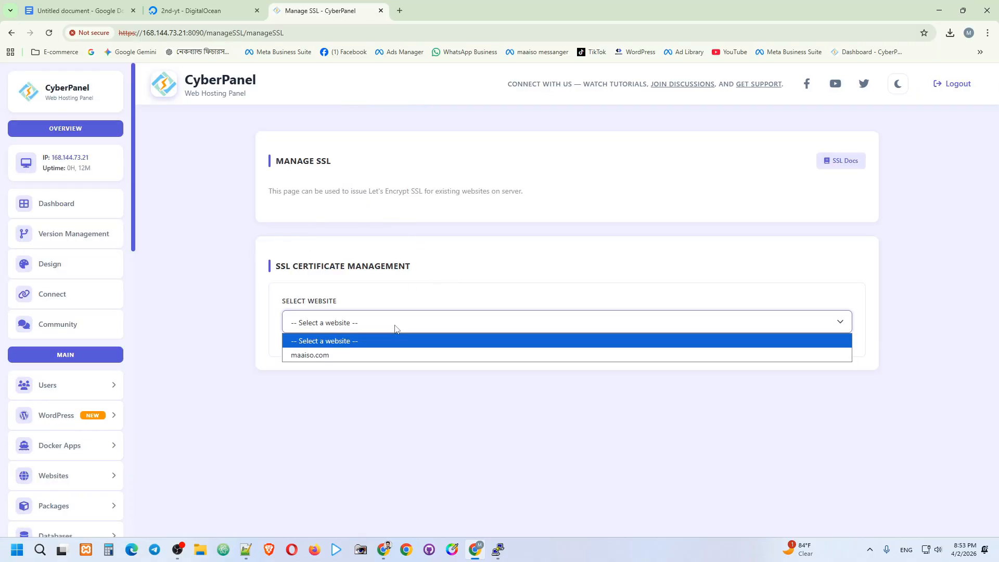
click(342, 352)
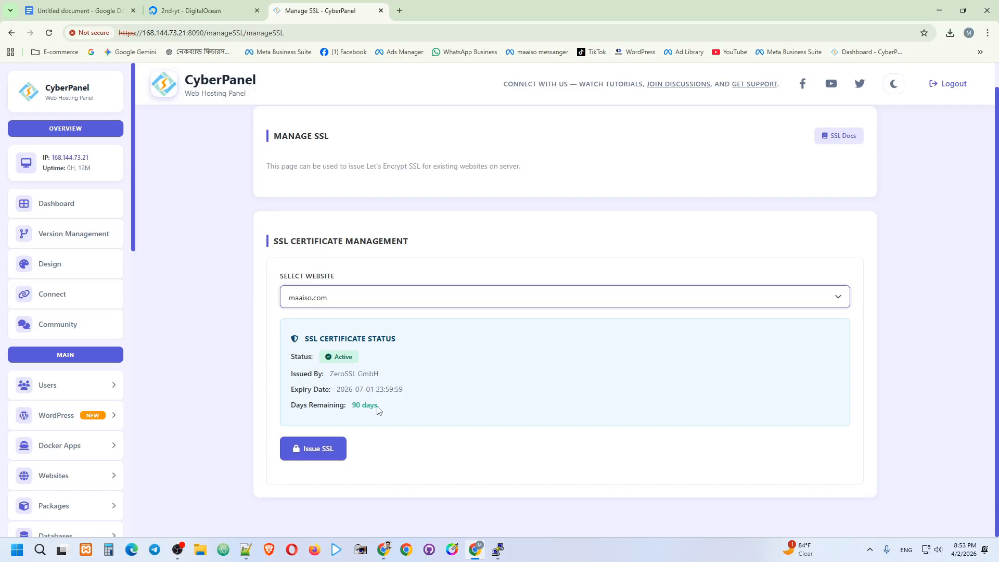
Issue SSL for maaiso.com and confirm its ZeroSSL certificate is Active with 90 days remaining.
click(319, 448)
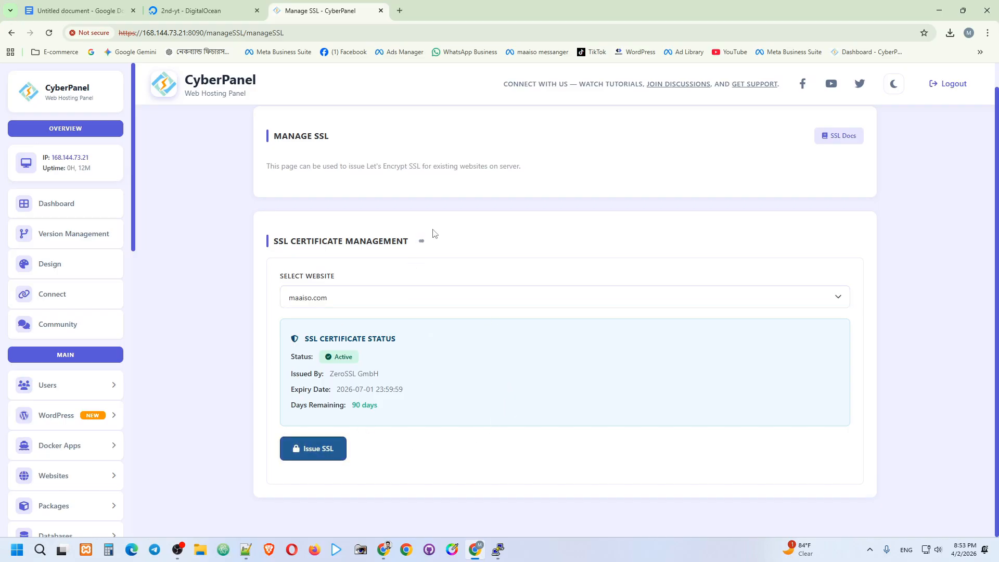
click(53, 4)
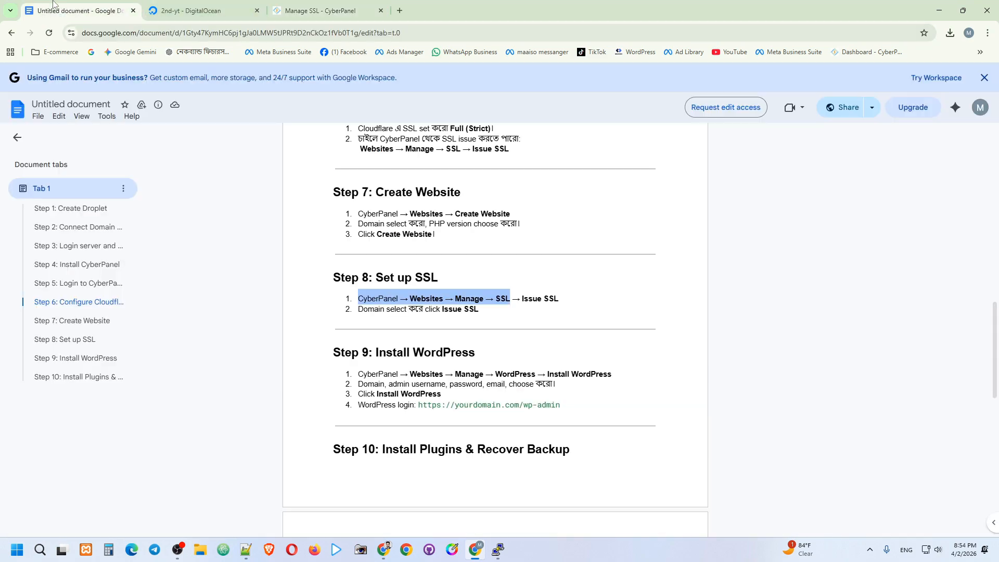
click(487, 312)
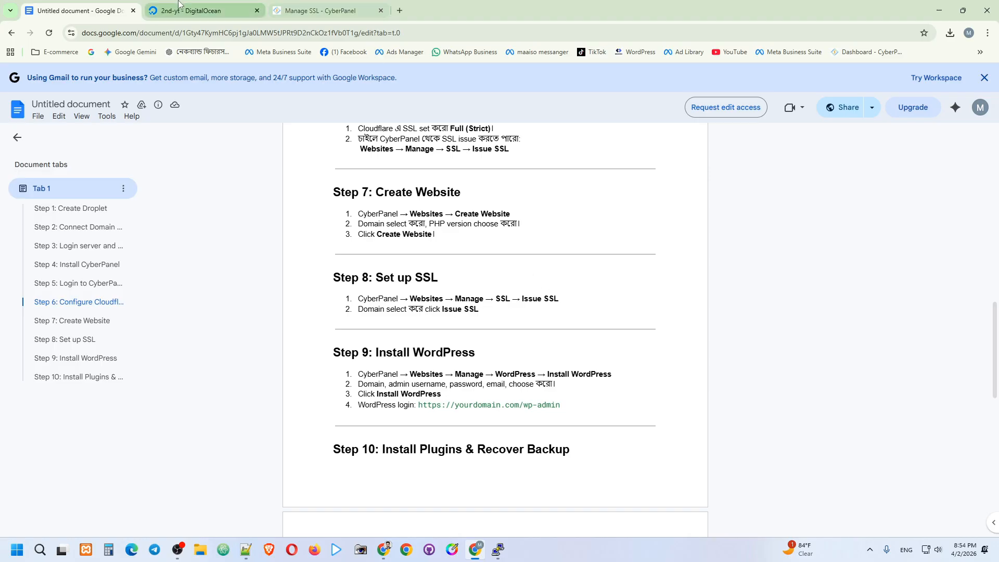
click(198, 11)
click(316, 5)
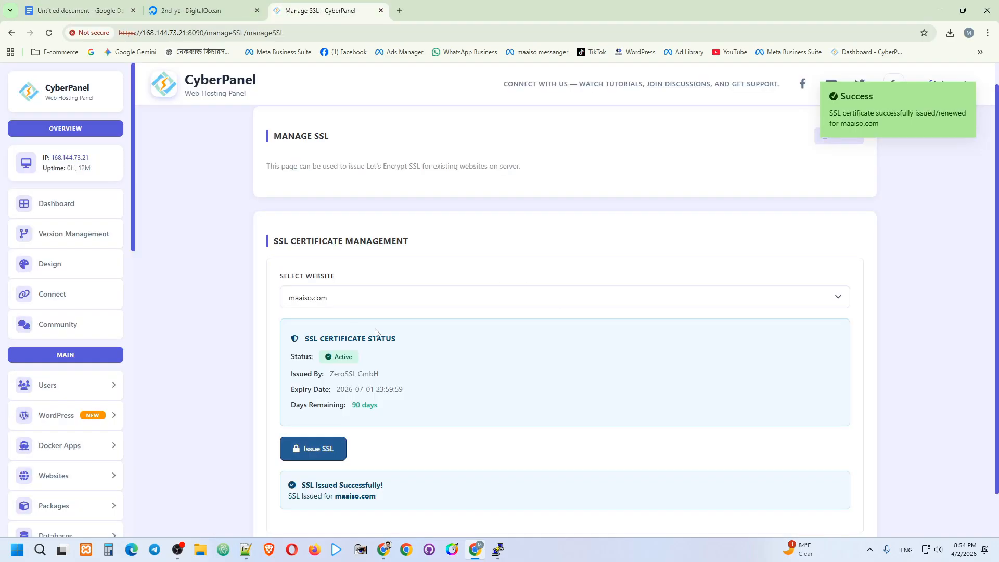
scroll(460, 327, down, 1)
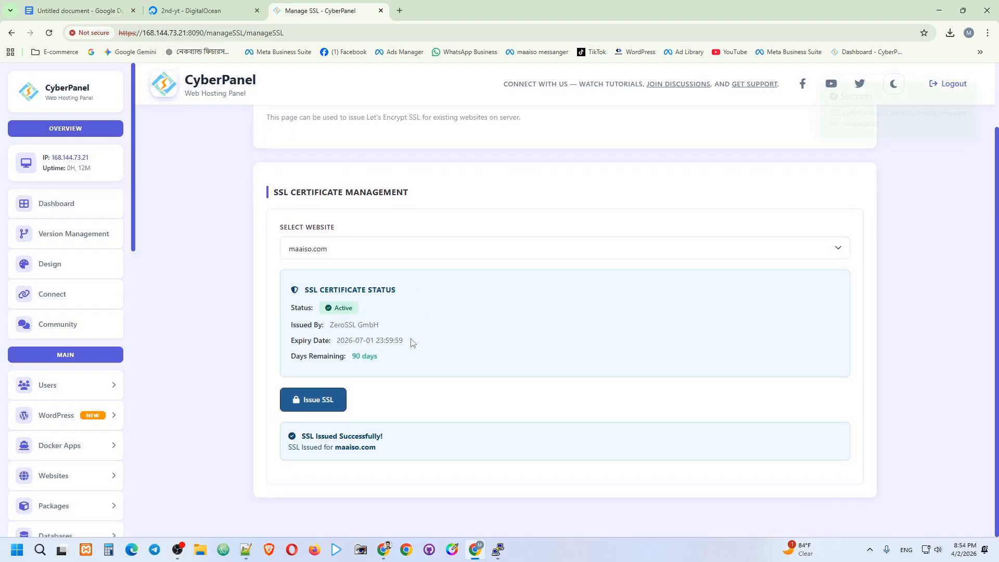
drag(299, 356, 340, 367)
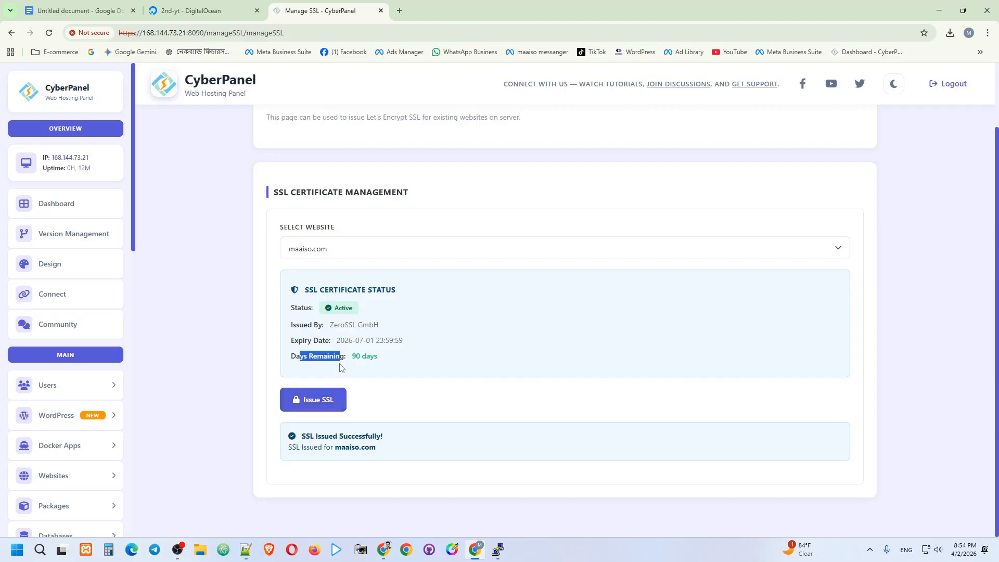
click(392, 366)
scroll(502, 369, up, 1)
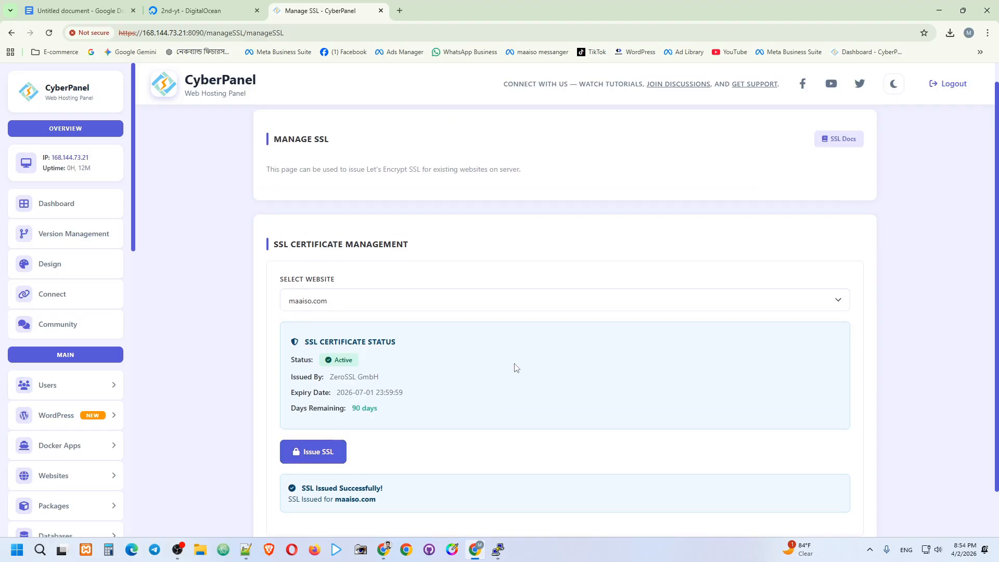
scroll(514, 359, down, 1)
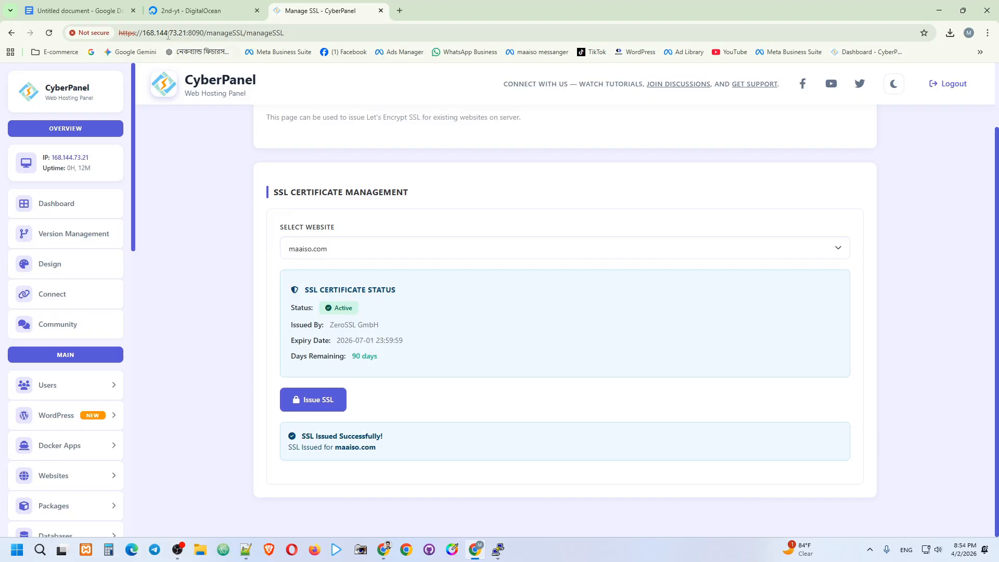
Read the Step 9 path in the Google Docs setup notes.
key(ctrl+1)
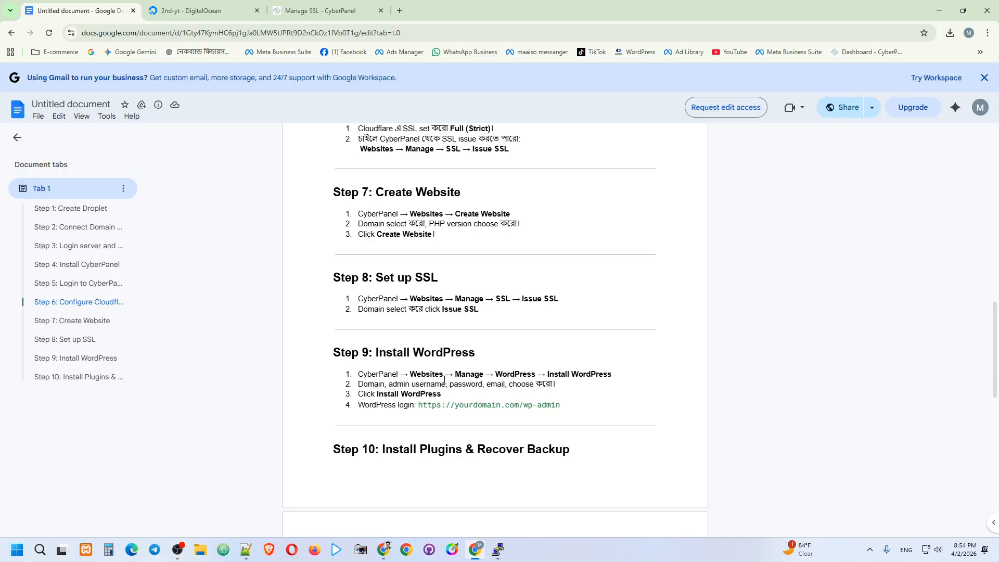
drag(422, 374, 592, 376)
click(490, 378)
Open maaiso.com's management page from CyberPanel's list of hosted websites.
click(320, 11)
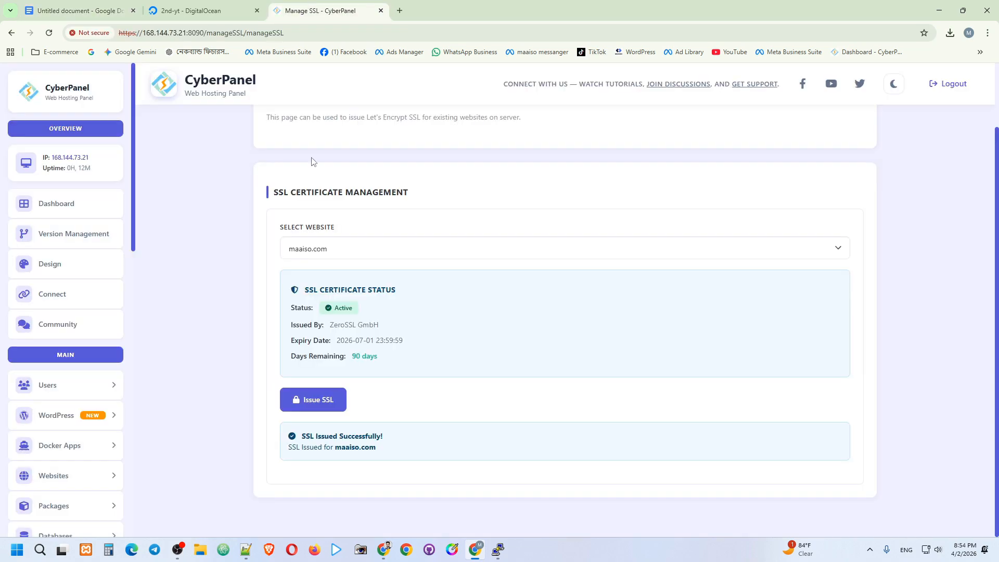
scroll(38, 308, down, 6)
scroll(73, 291, up, 5)
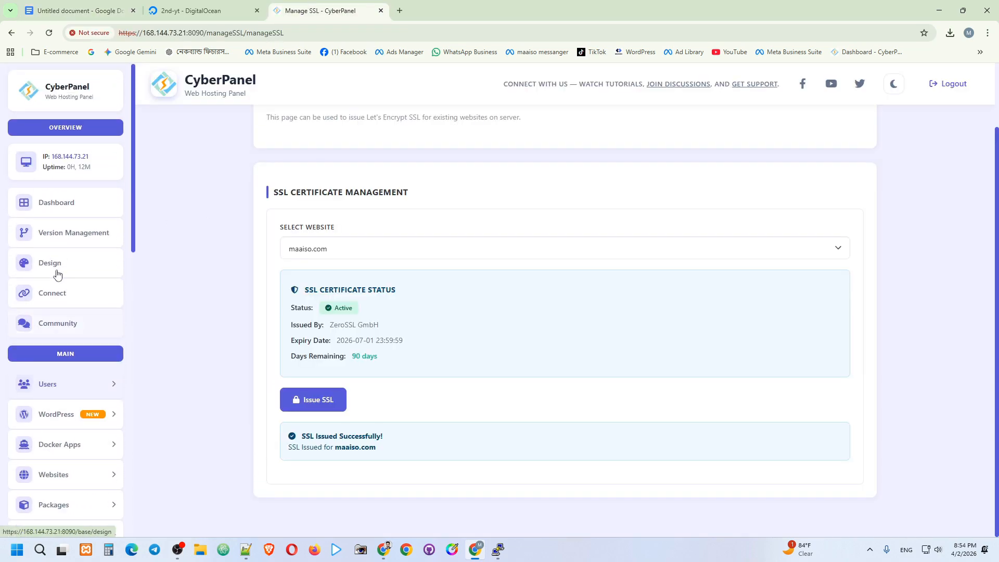
scroll(74, 334, down, 4)
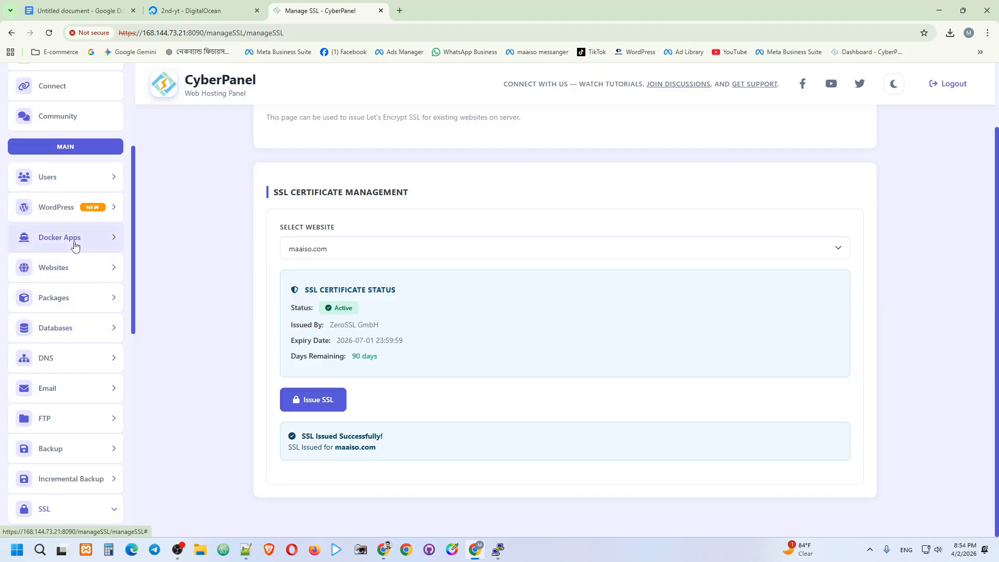
scroll(78, 245, up, 2)
click(78, 376)
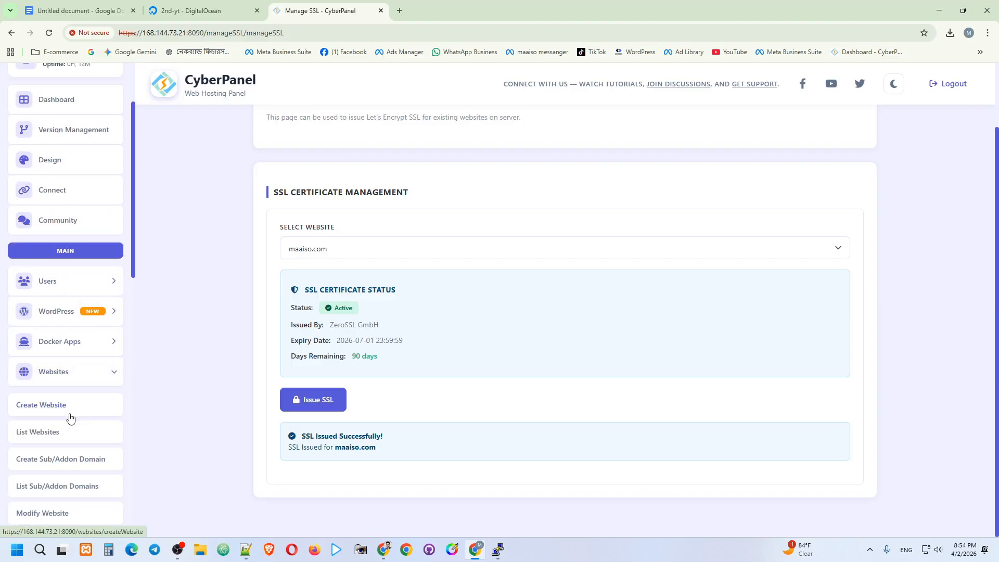
scroll(70, 416, down, 1)
click(73, 383)
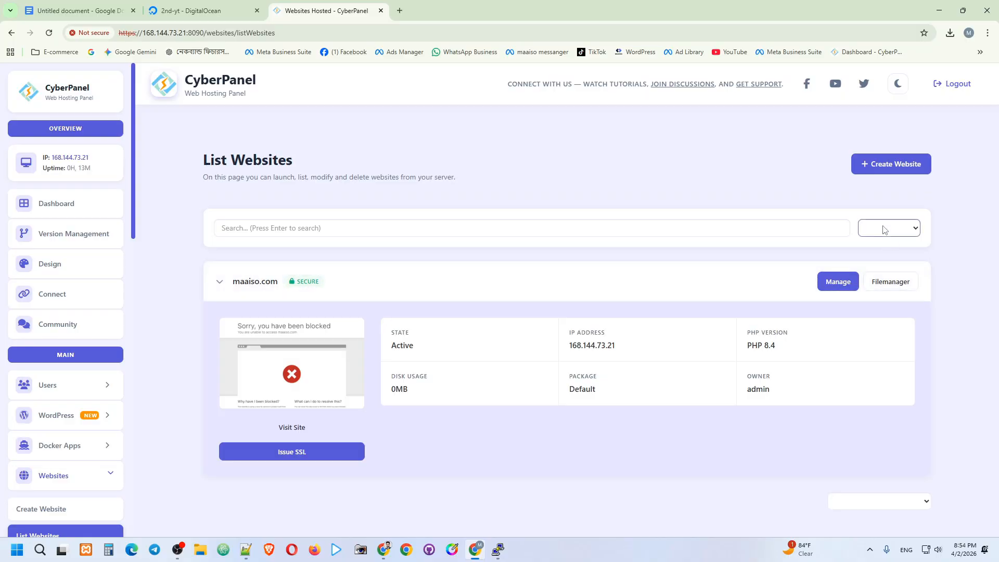
click(220, 281)
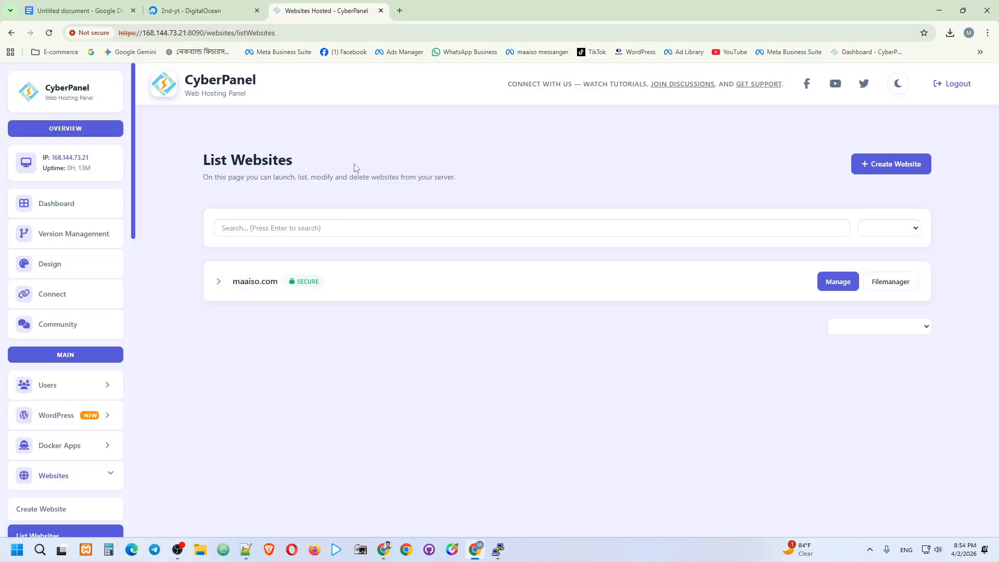
click(838, 284)
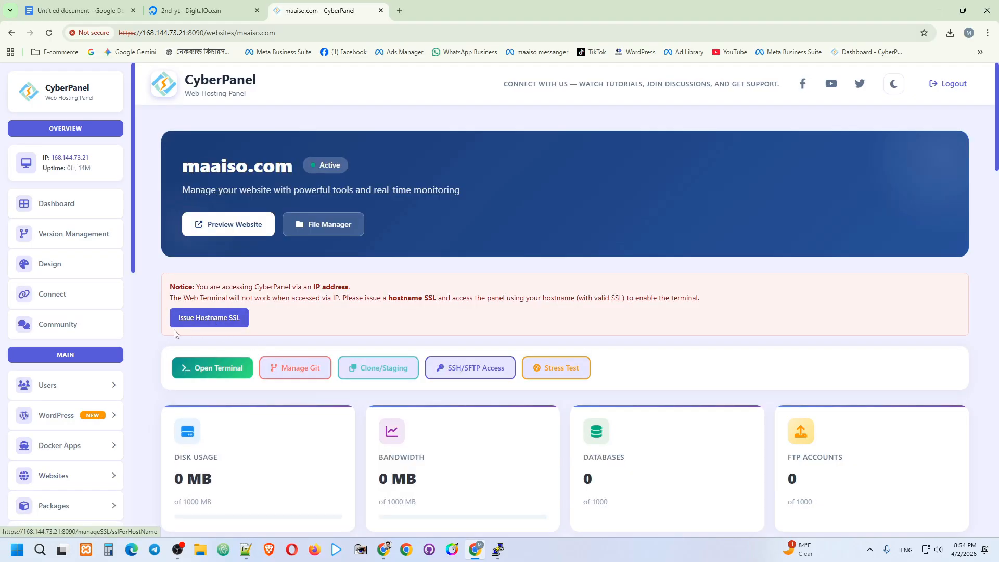
Open Issue SSL For Hostname in a new tab and request a certificate for mail.maaiso.com.
right_click(211, 319)
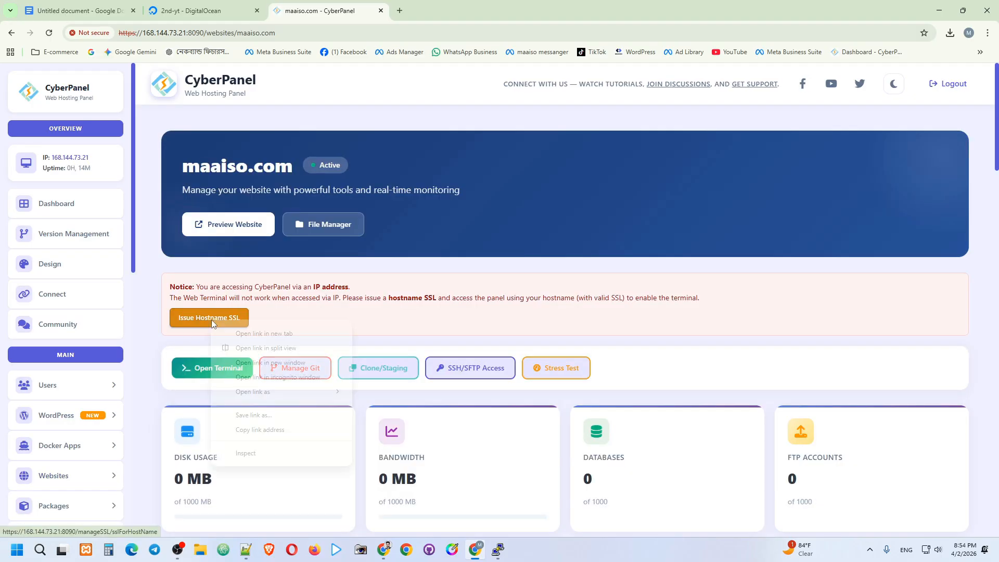
click(239, 335)
click(432, 11)
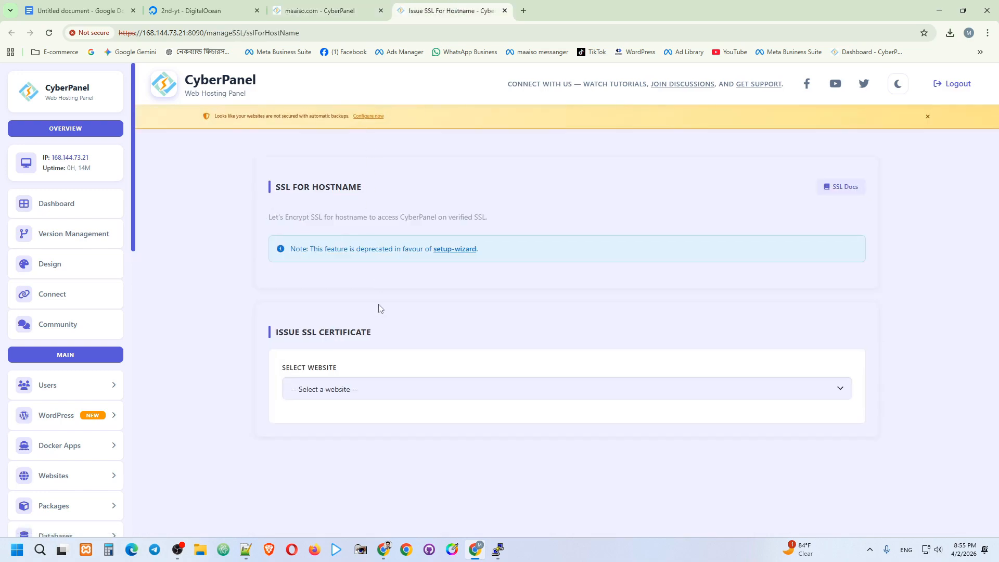
click(349, 420)
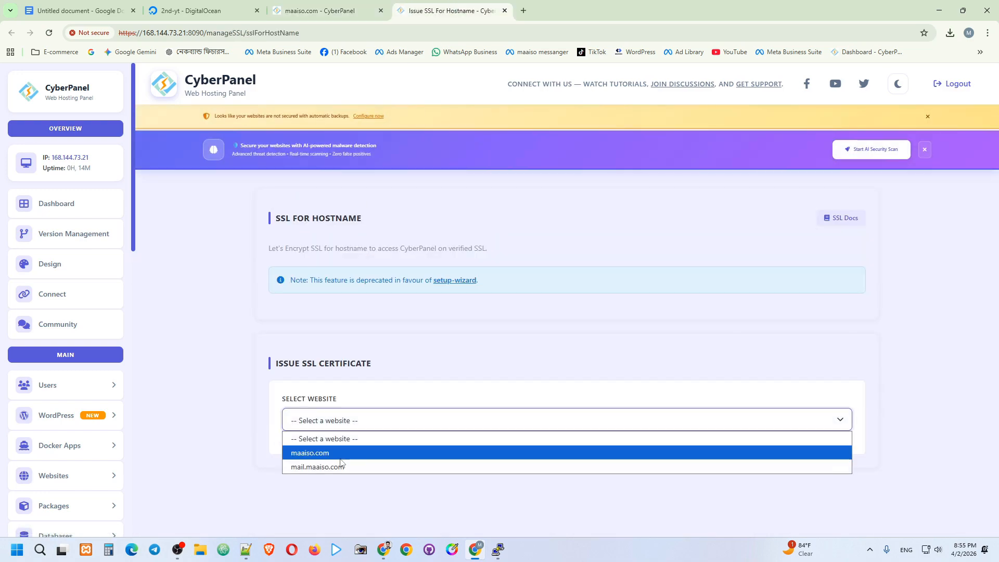
click(340, 466)
click(346, 420)
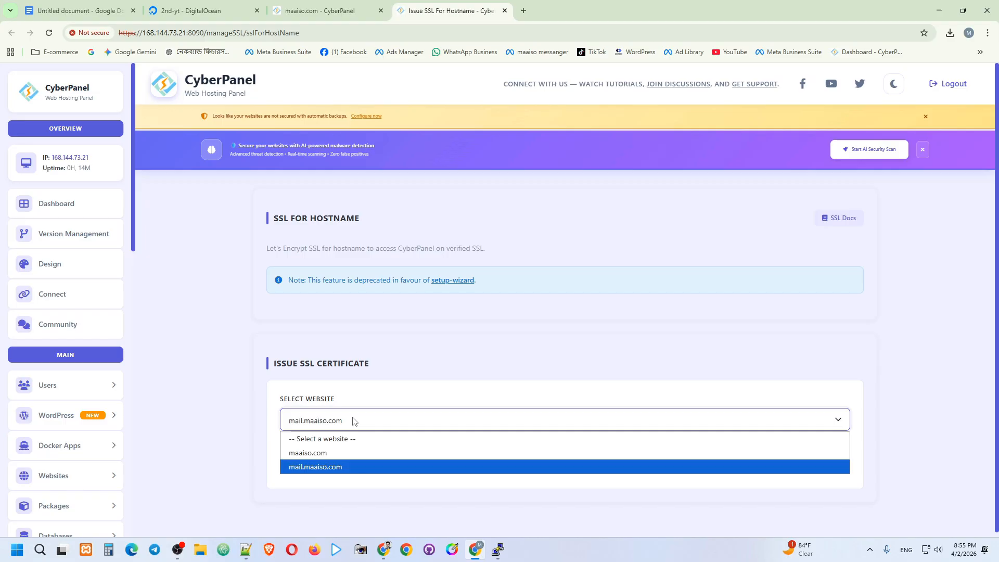
click(335, 466)
click(314, 454)
scroll(458, 364, down, 1)
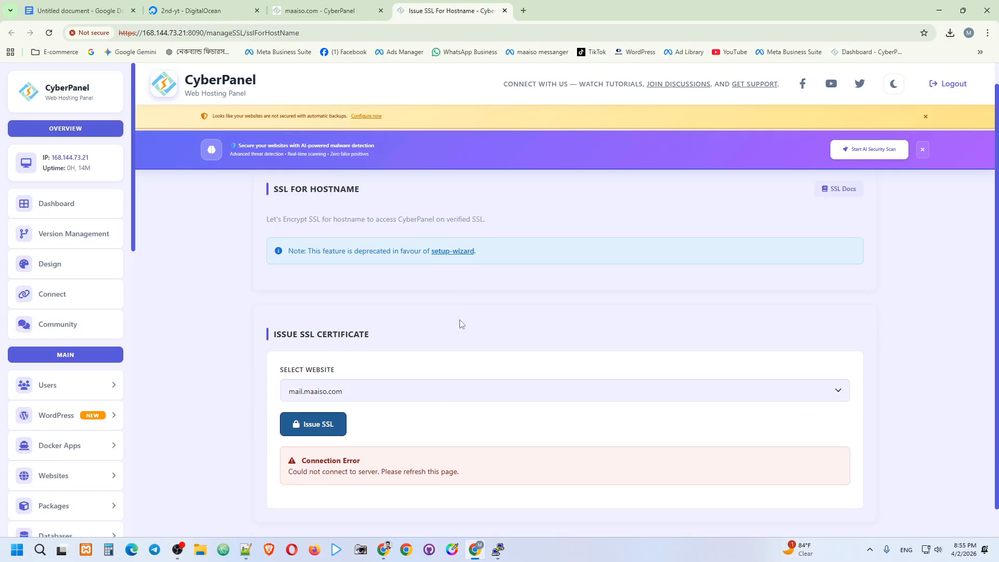
Retry hostname SSL with maaiso.com, which also fails, then return to the maaiso.com tab.
click(374, 370)
click(330, 401)
click(319, 411)
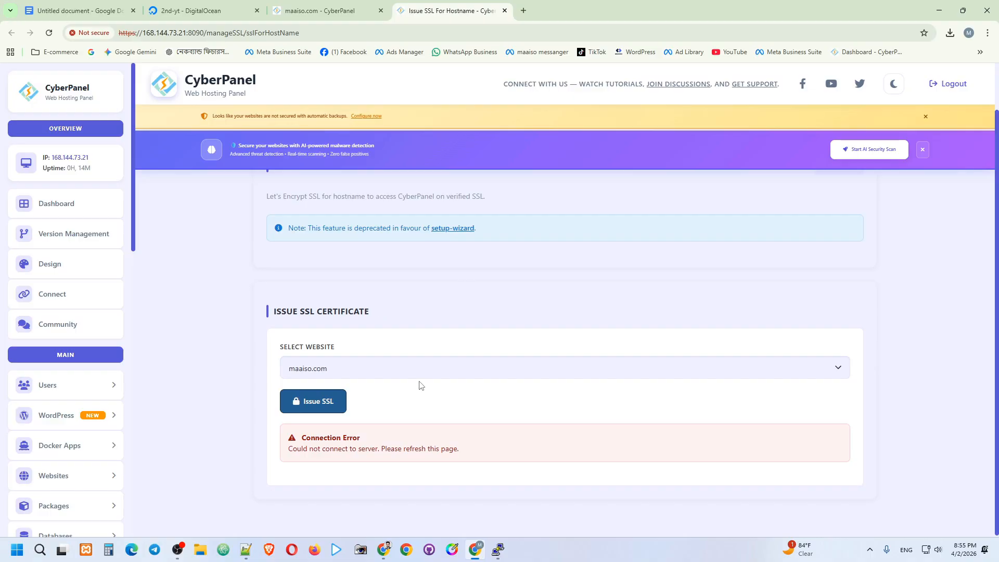
click(328, 401)
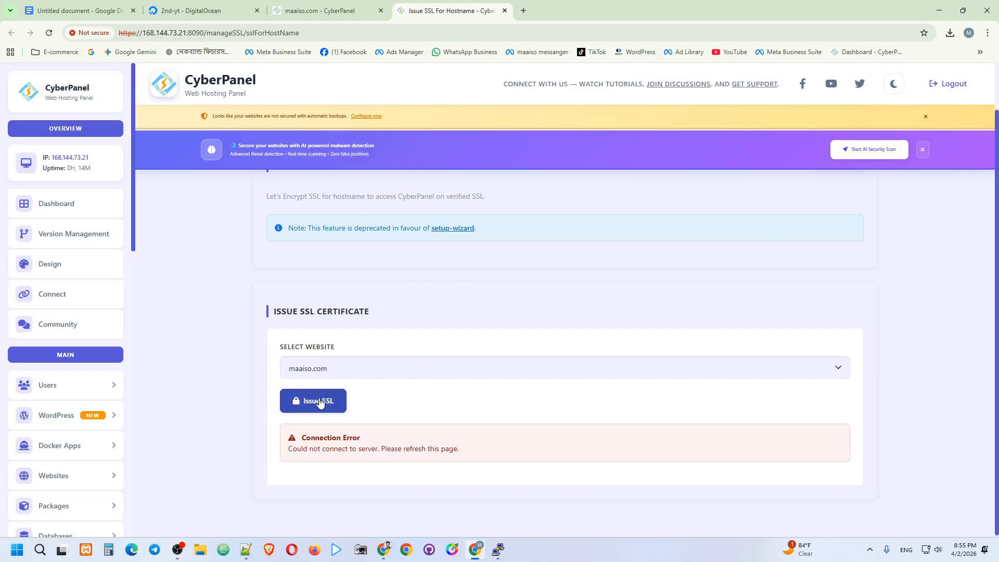
click(923, 150)
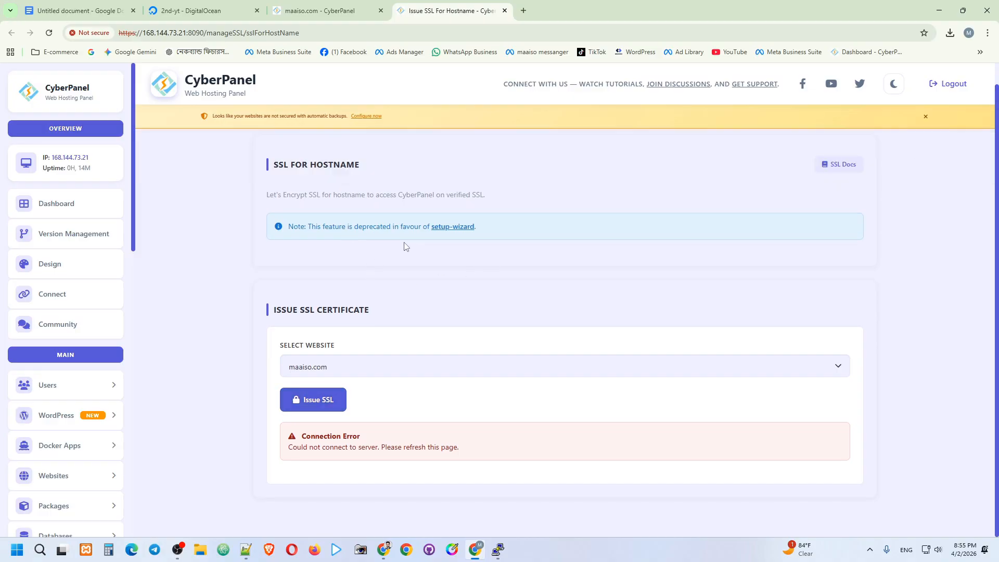
click(838, 365)
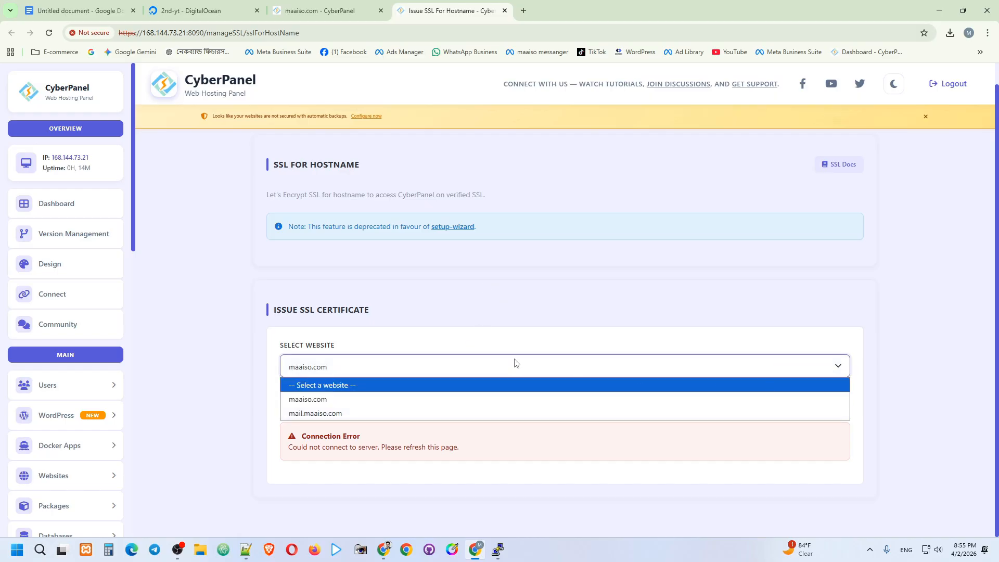
click(320, 11)
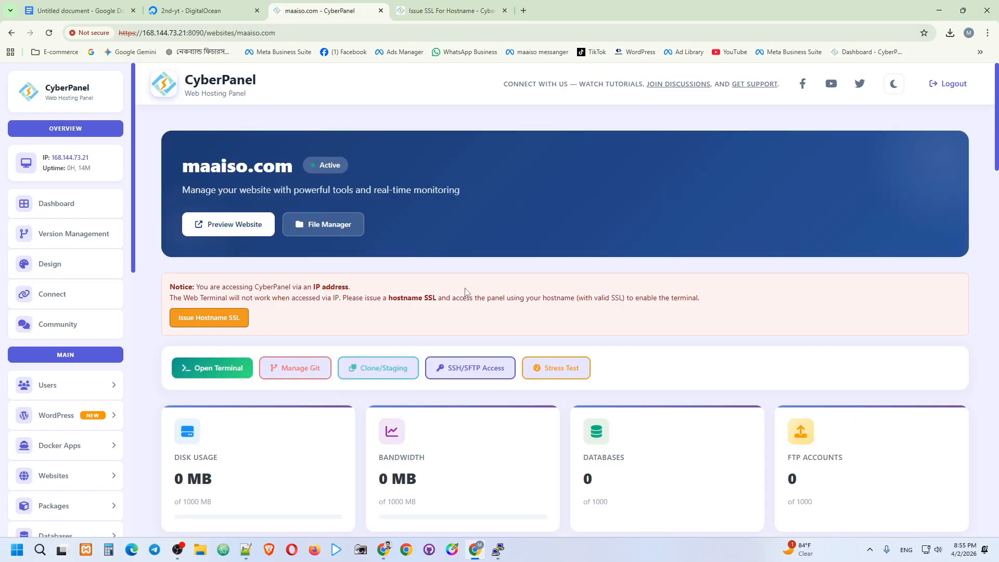
Examine the IP-address notice and the server IP and port in the page address.
scroll(465, 292, down, 2)
scroll(315, 279, up, 2)
drag(197, 290, 361, 292)
click(361, 291)
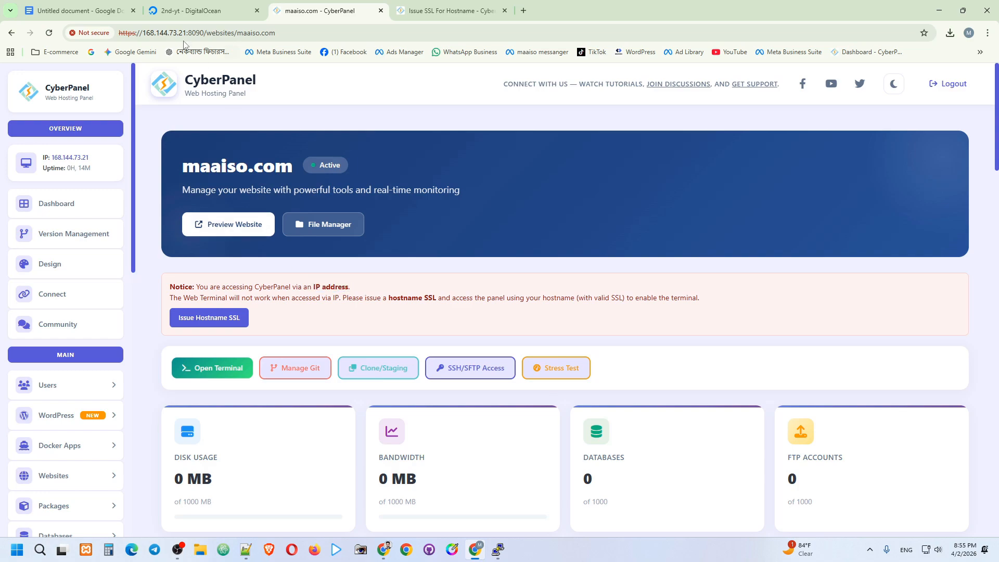
double_click(165, 33)
double_click(134, 33)
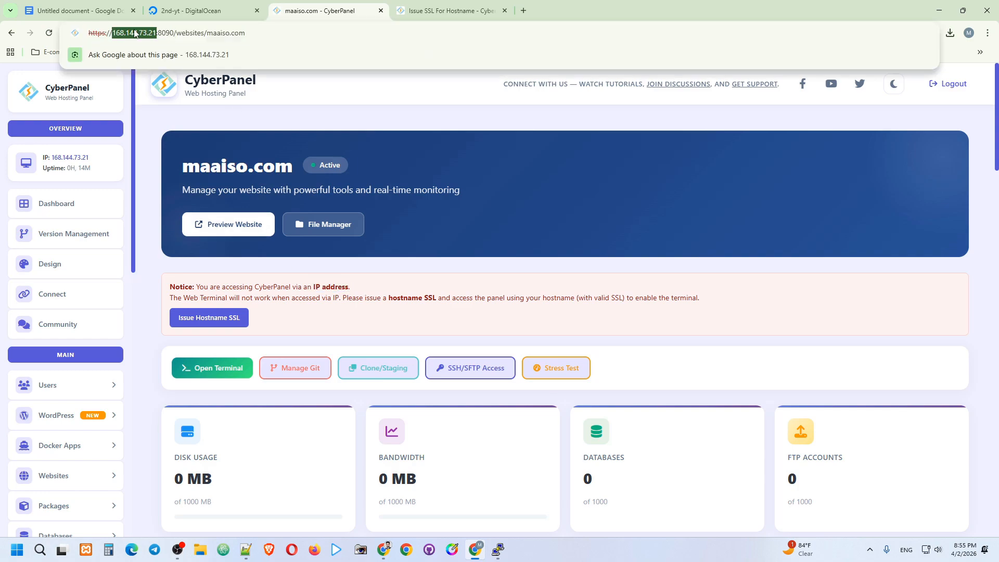
triple_click(134, 32)
double_click(134, 33)
click(451, 284)
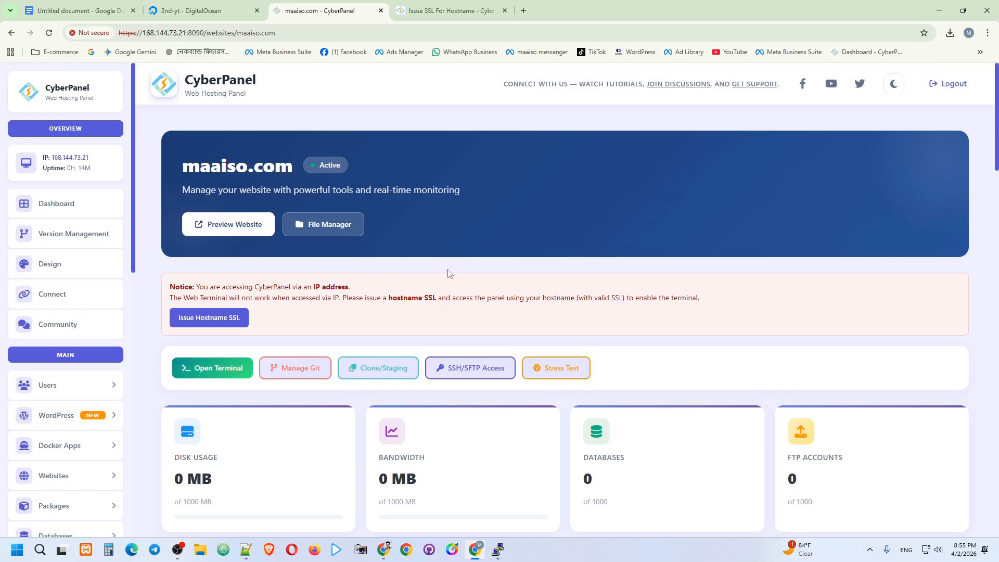
click(130, 32)
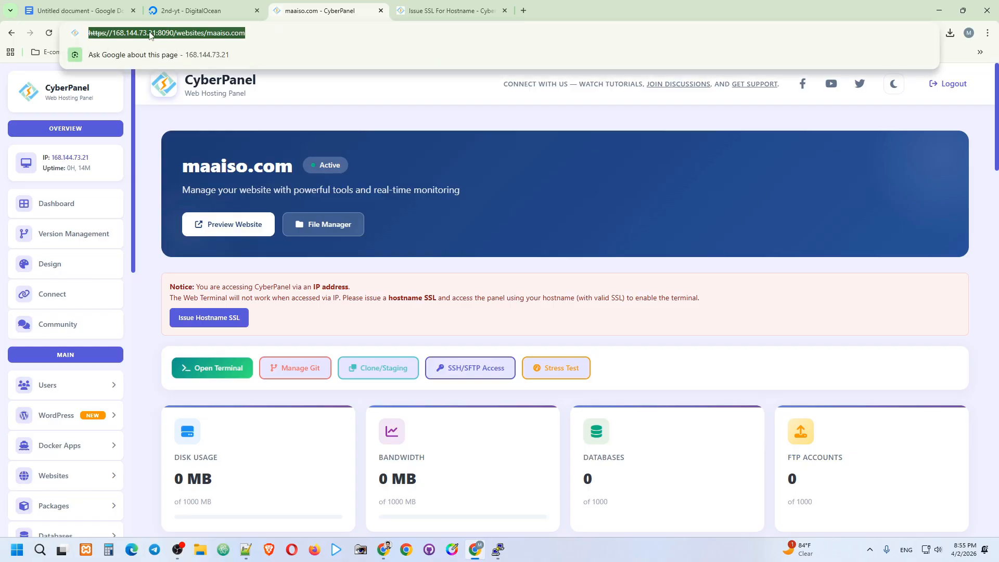
click(127, 32)
Scroll down to Configurations and right-click the Rewrite Rules link.
scroll(259, 285, down, 9)
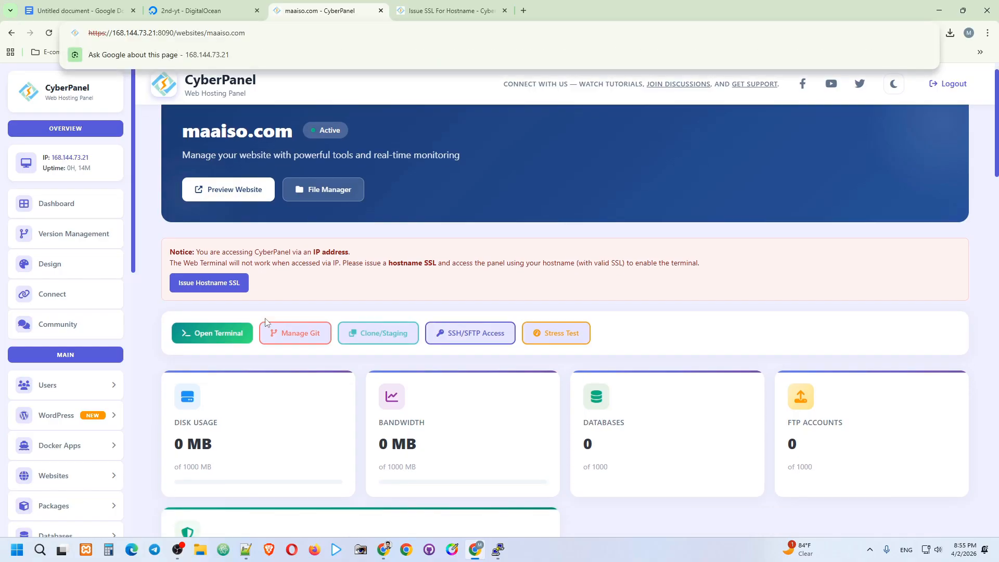
scroll(489, 351, up, 5)
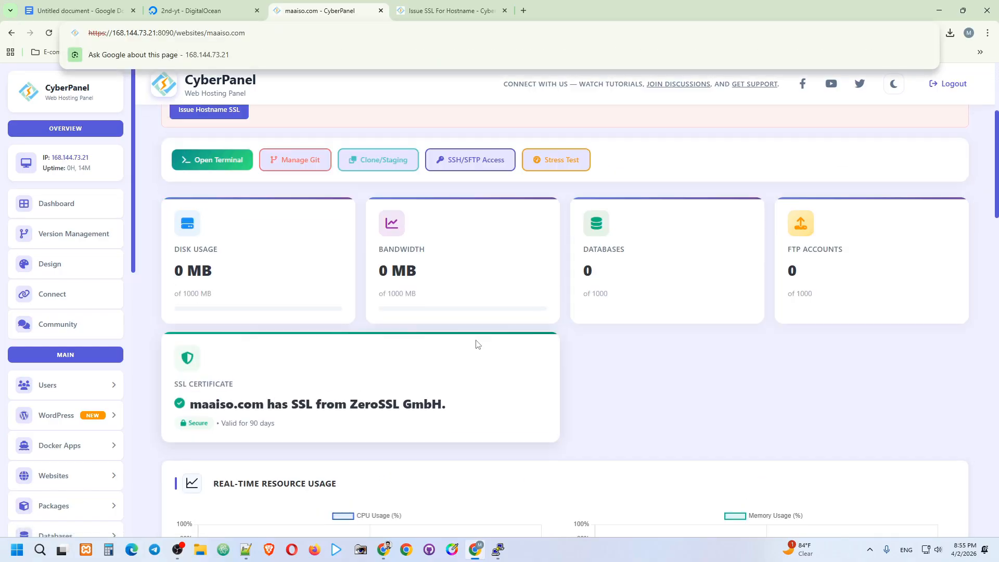
scroll(520, 312, up, 3)
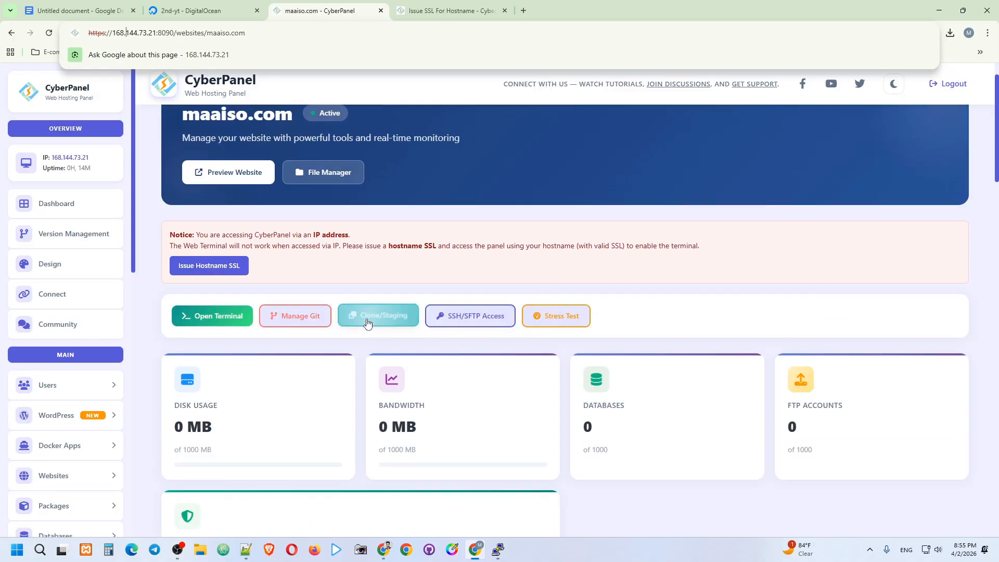
scroll(472, 365, down, 9)
scroll(468, 312, down, 5)
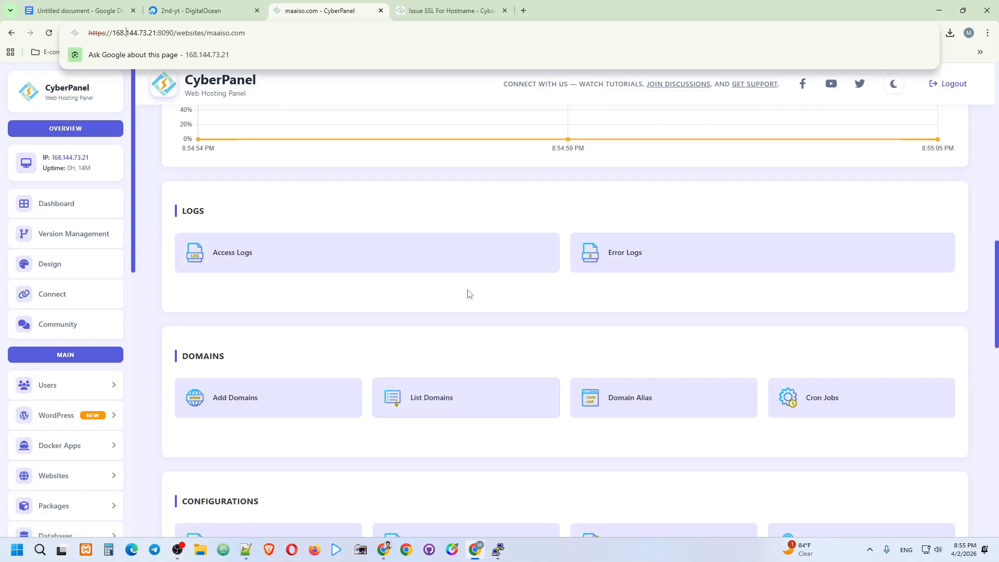
scroll(463, 281, down, 3)
scroll(518, 284, down, 1)
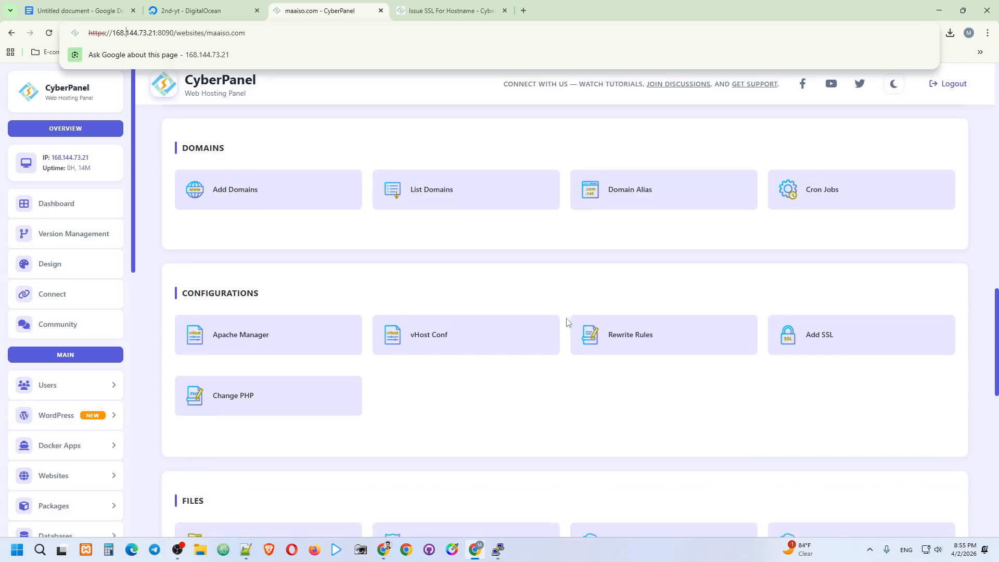
right_click(629, 340)
Open the Rewrite Rules and Add SSL pages in new tabs.
click(658, 349)
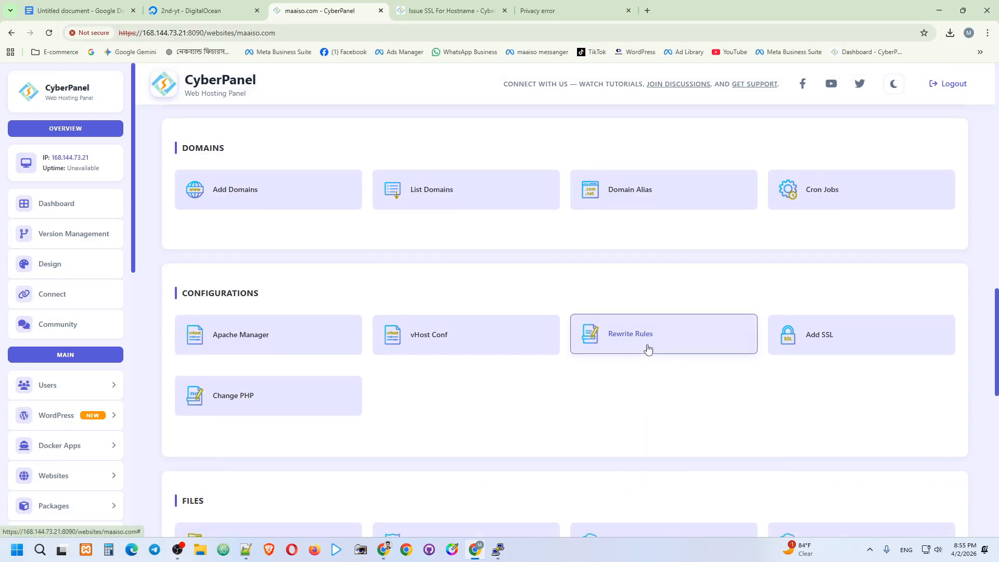
right_click(810, 339)
click(841, 349)
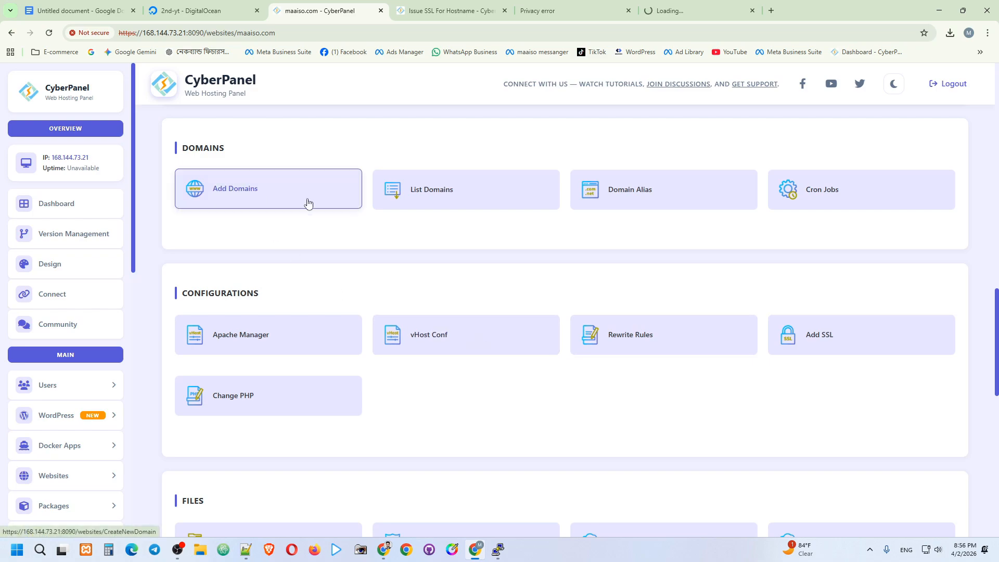
scroll(771, 292, up, 2)
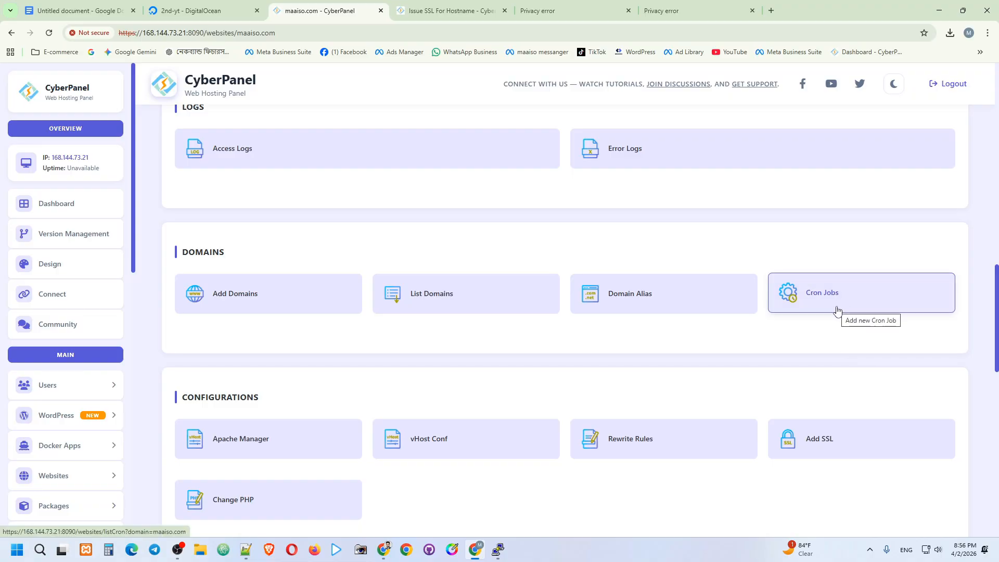
scroll(839, 308, up, 1)
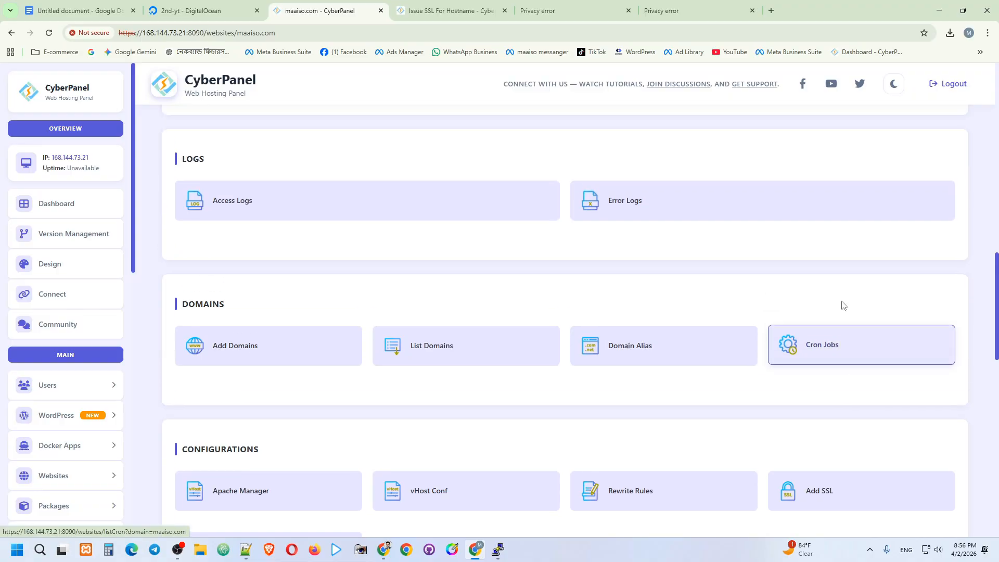
scroll(661, 279, up, 6)
scroll(661, 279, down, 2)
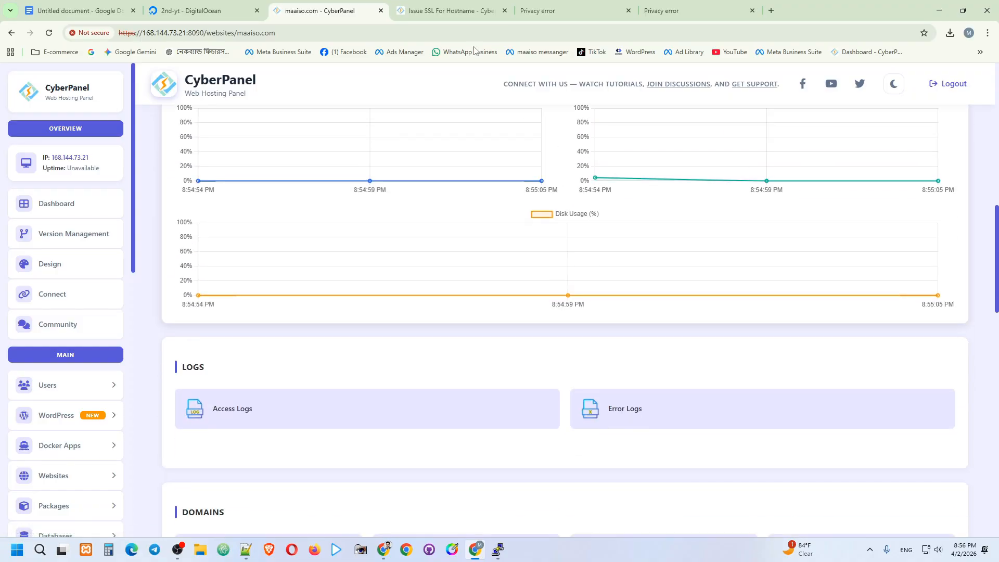
Retry the hostname SSL certificate, then expand the privacy warning showing a mail.maaiso.com certificate.
click(458, 10)
click(311, 400)
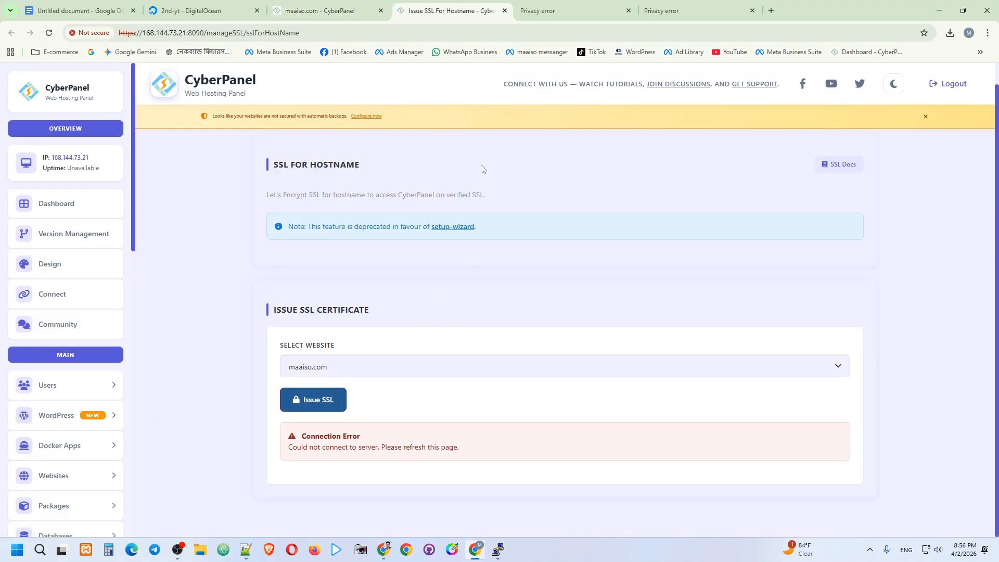
click(567, 4)
click(373, 342)
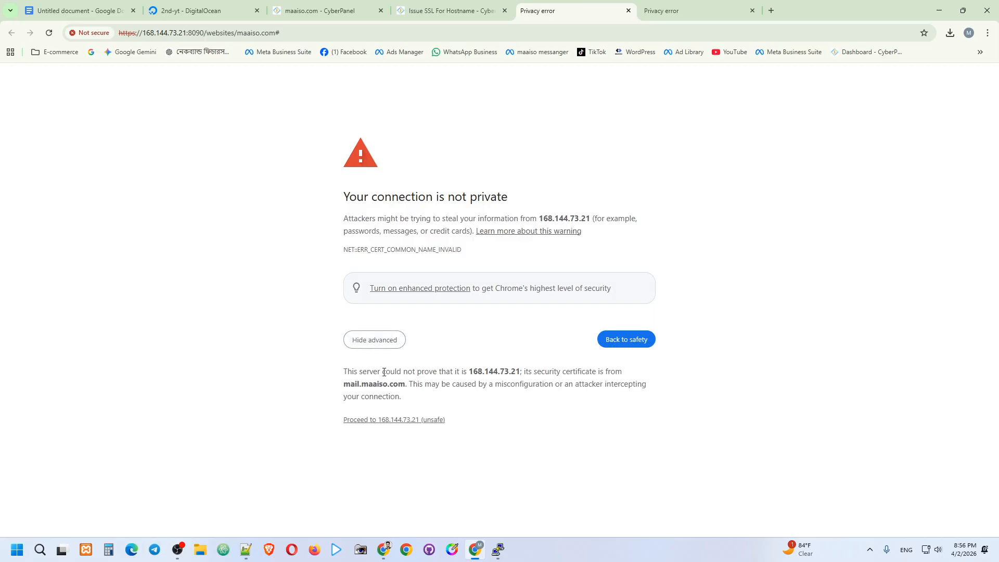
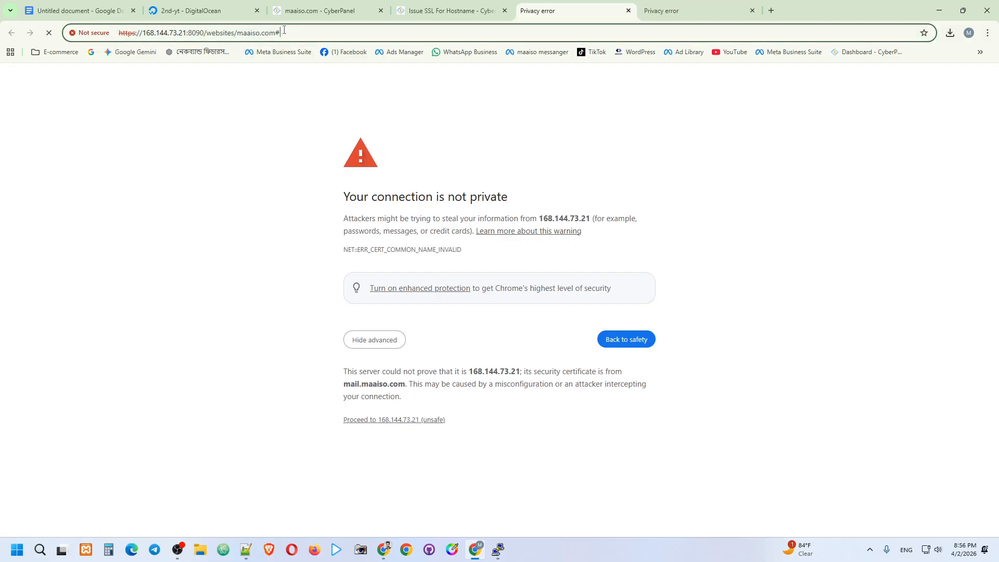
Get past Chrome's certificate warning by proceeding to 168.144.73.21 (unsafe).
click(253, 34)
click(252, 34)
click(307, 165)
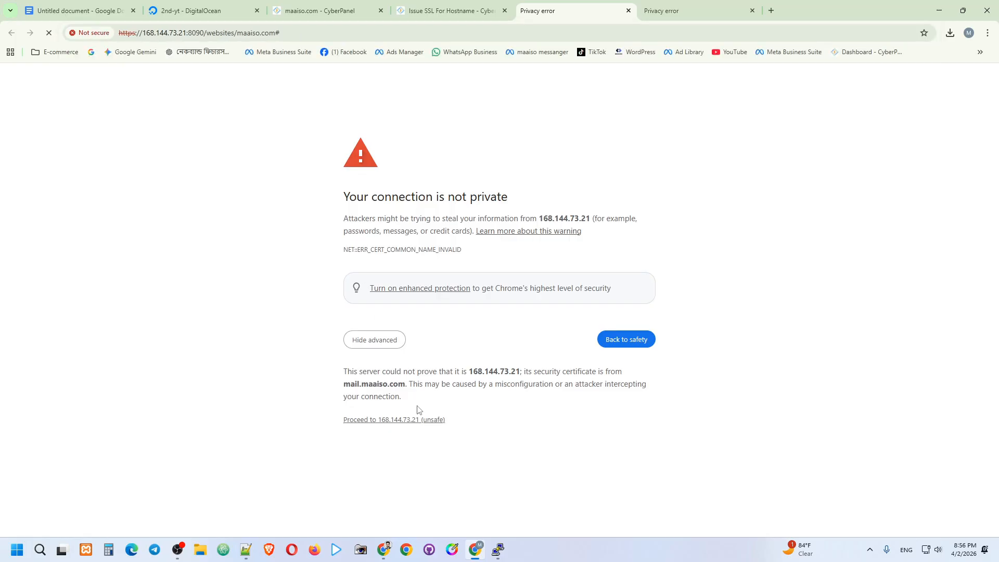
click(378, 343)
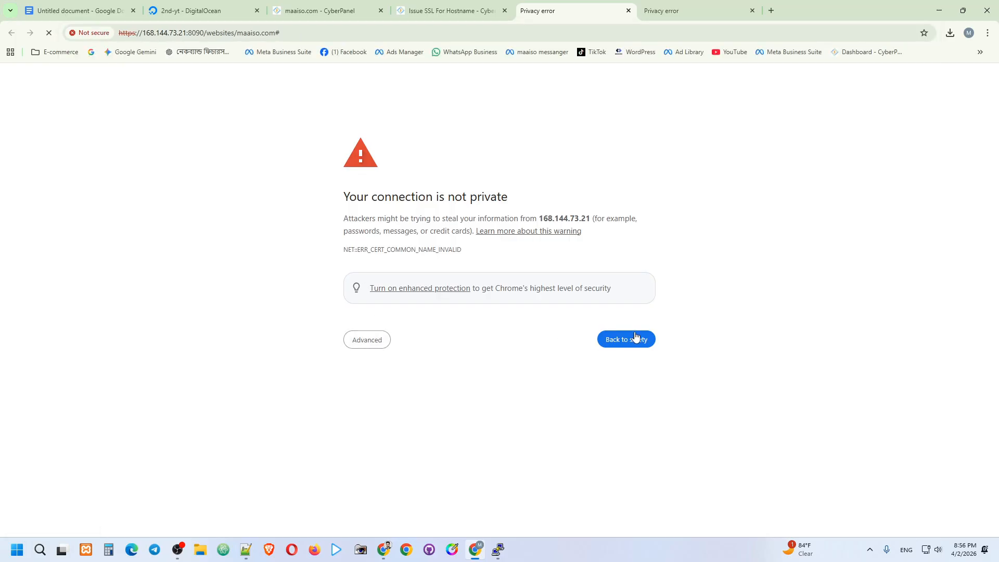
click(638, 340)
click(651, 11)
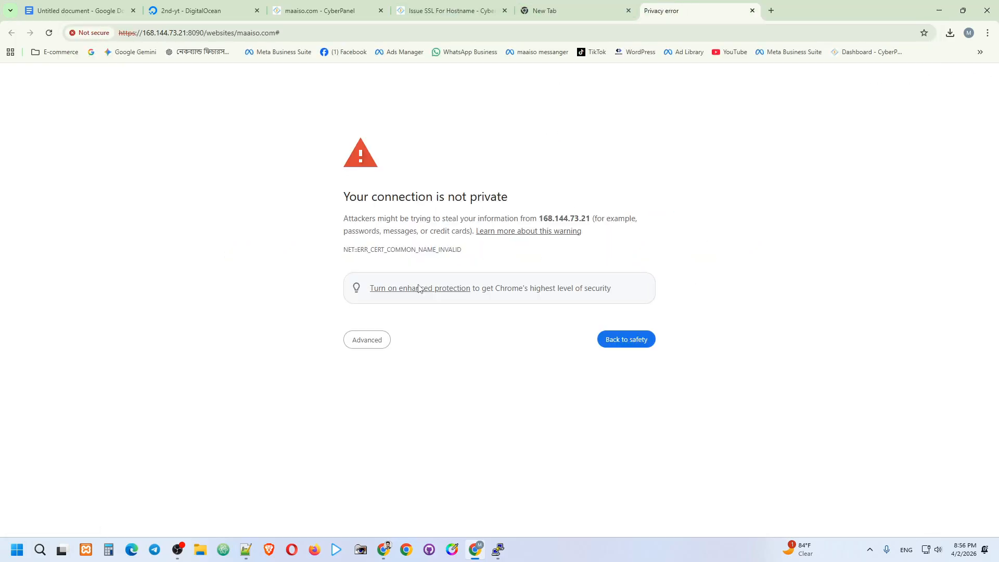
click(364, 340)
click(399, 422)
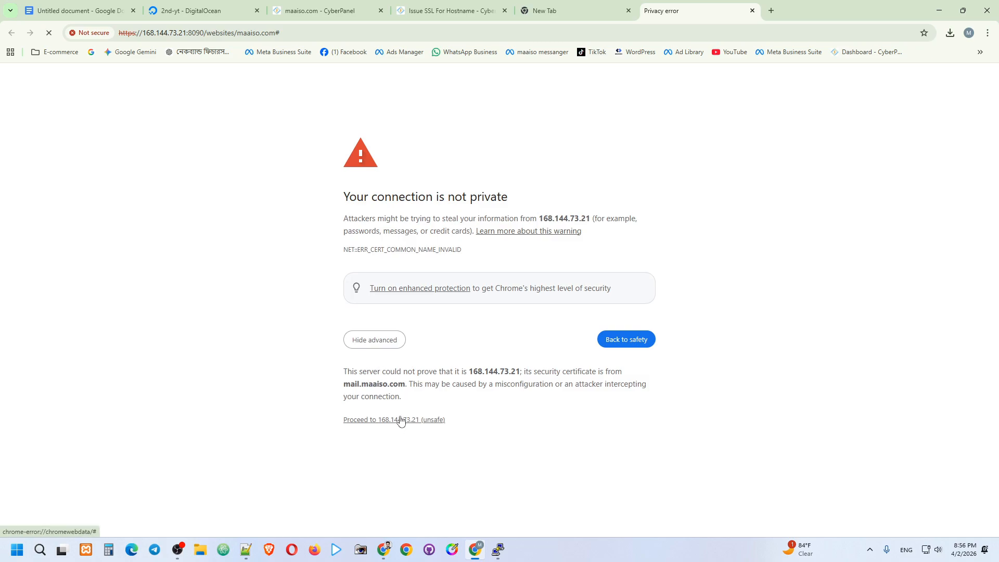
Open and close a spare tab, then switch to the loaded maaiso.com management page.
click(598, 10)
click(629, 10)
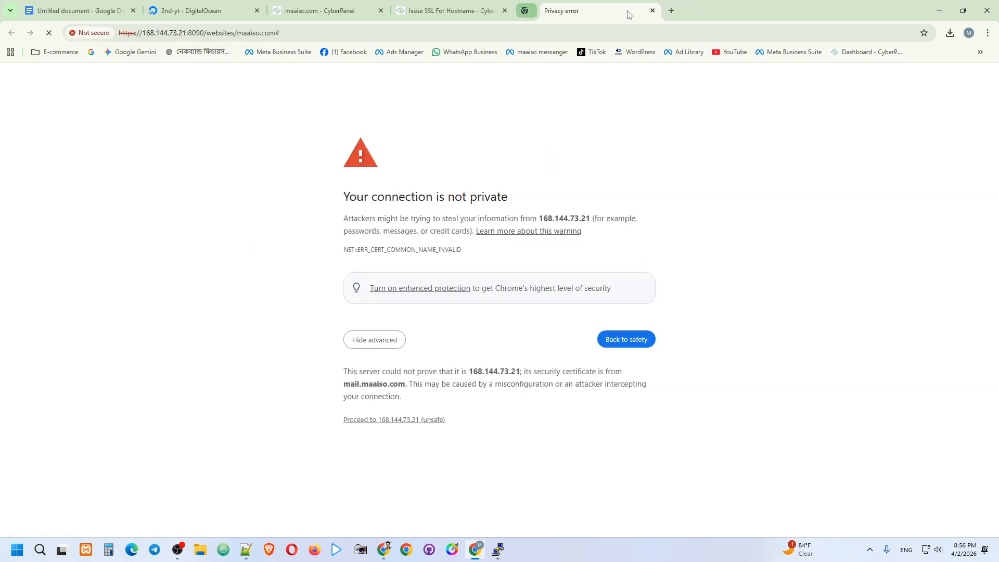
click(472, 3)
click(633, 15)
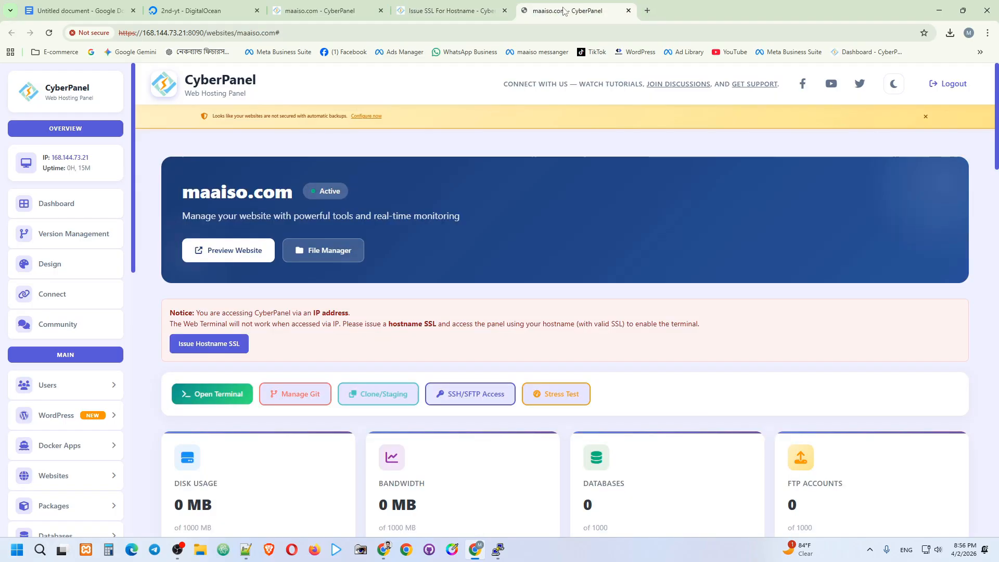
Load maaiso.com in a new tab and confirm the 'CyberPanel Installed' placeholder appears.
click(647, 11)
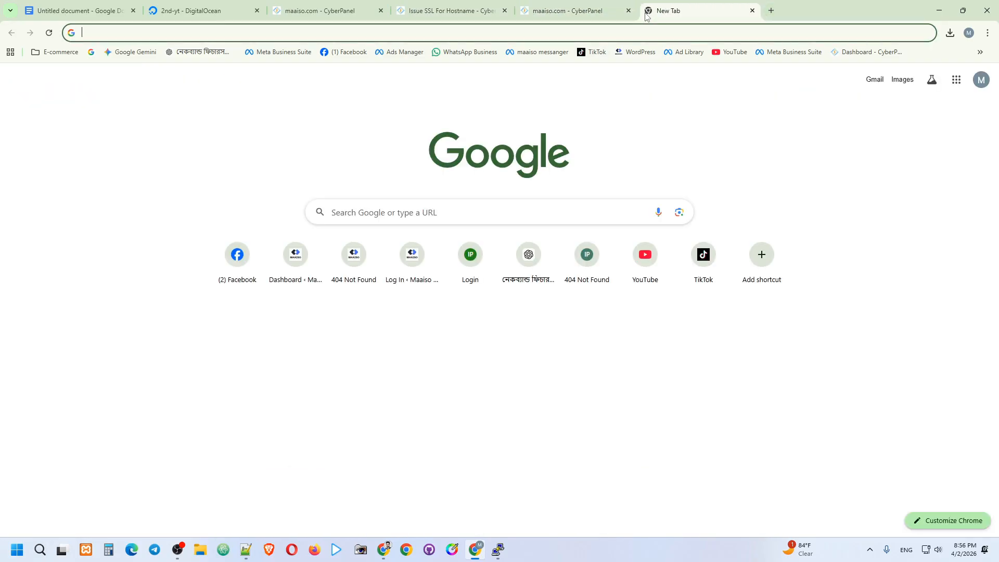
text(maaiso.com)
key(Return)
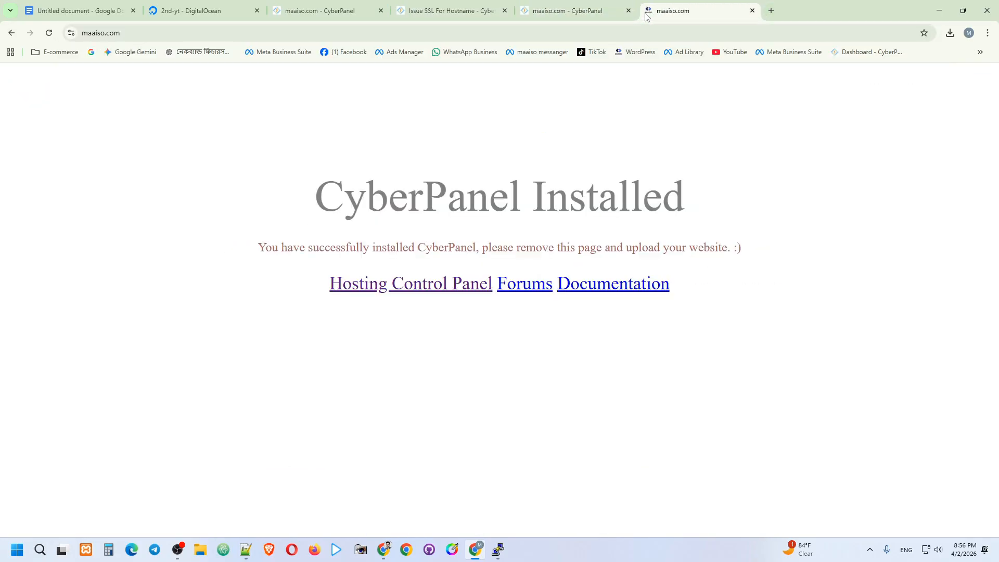
drag(342, 202, 711, 201)
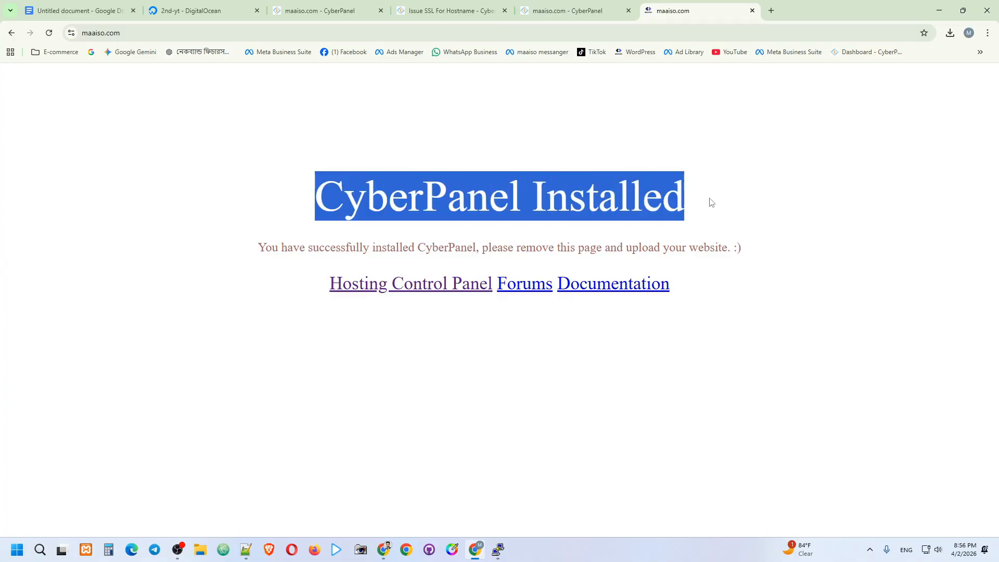
click(343, 119)
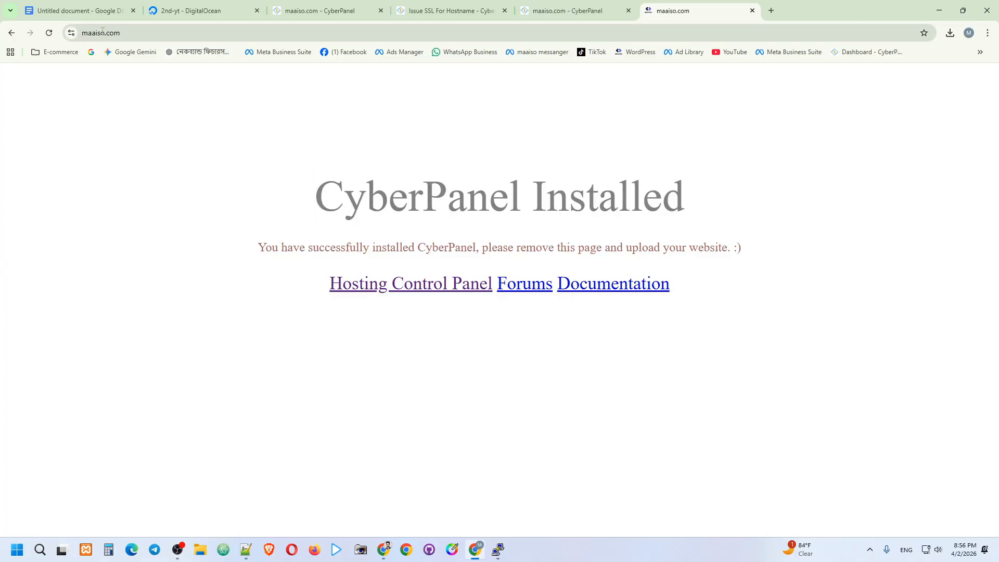
click(131, 33)
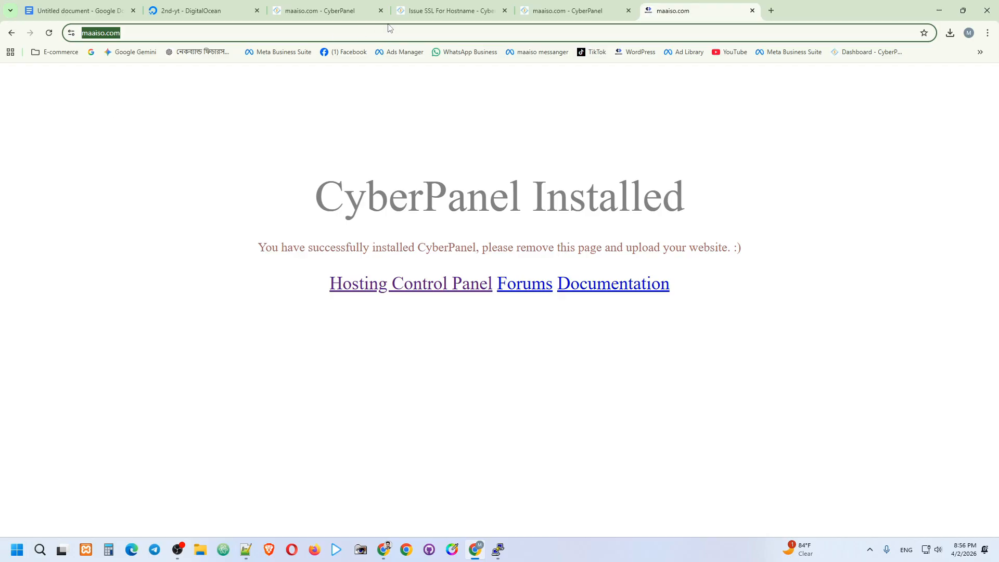
Recheck the placeholder page, then return to the maaiso.com website dashboard.
click(462, 4)
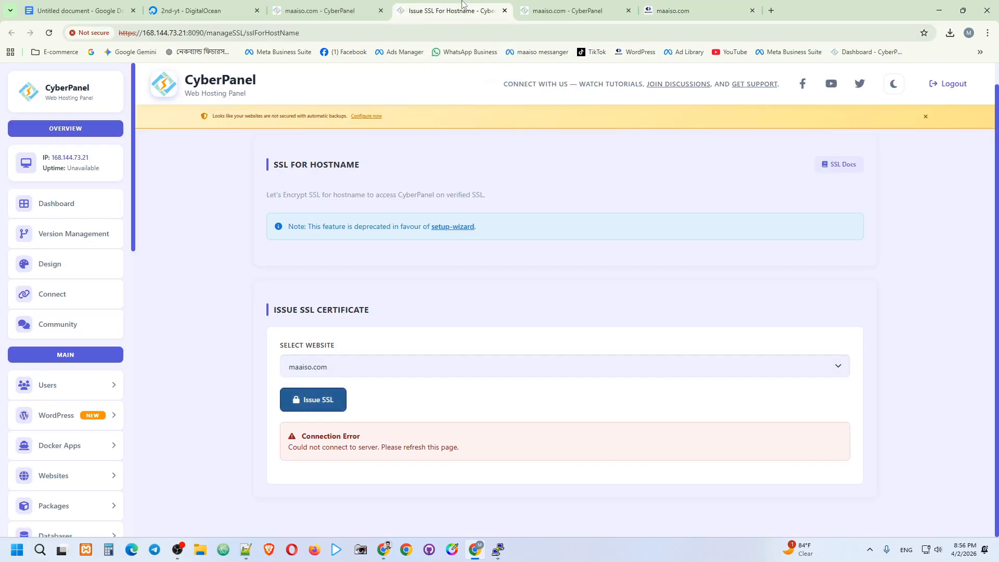
click(668, 11)
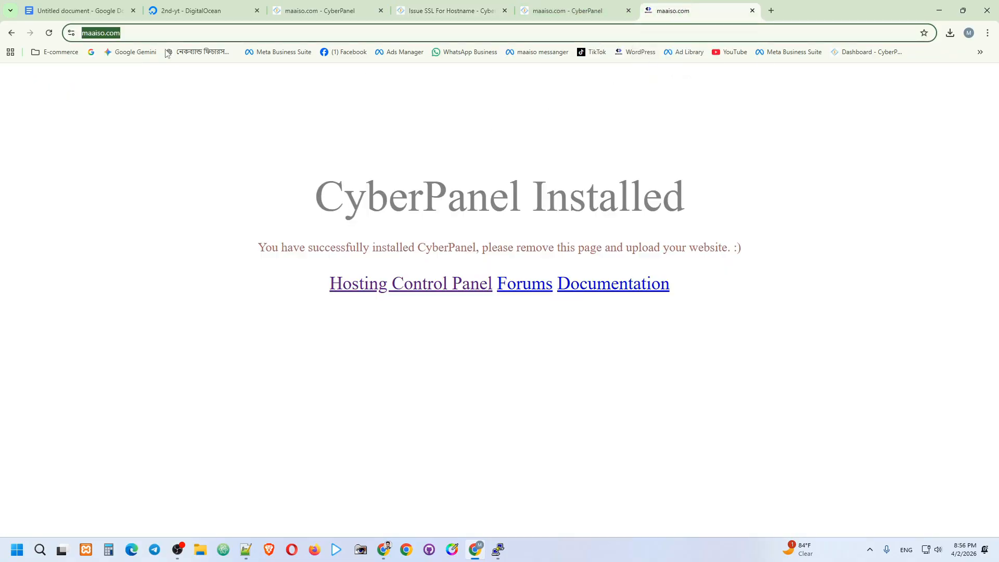
drag(267, 188, 705, 166)
click(714, 179)
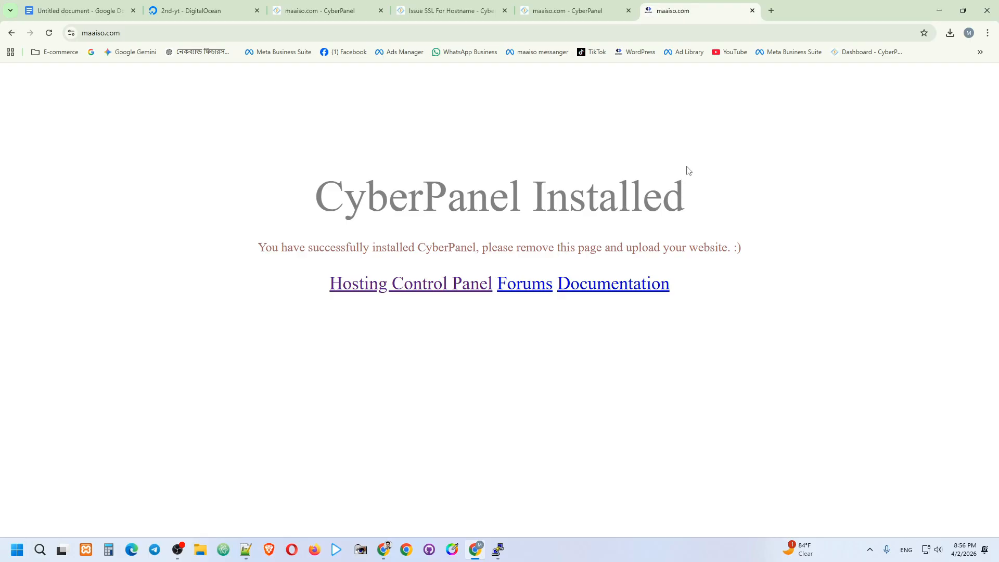
click(579, 8)
click(447, 8)
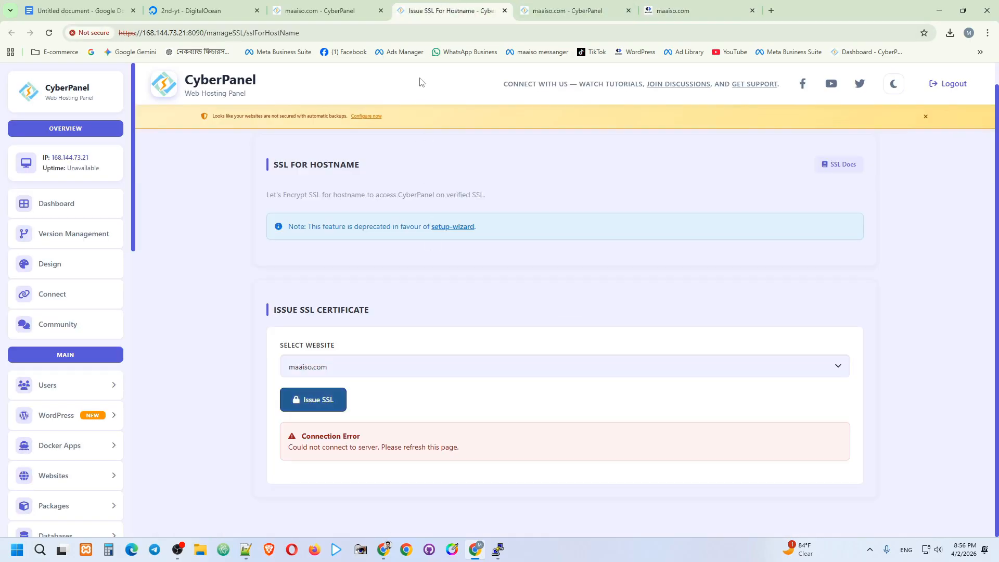
key(ctrl+Page_Up)
Start the maaiso.com WordPress install and enter the blog title 'Maaiso test'.
scroll(396, 365, down, 15)
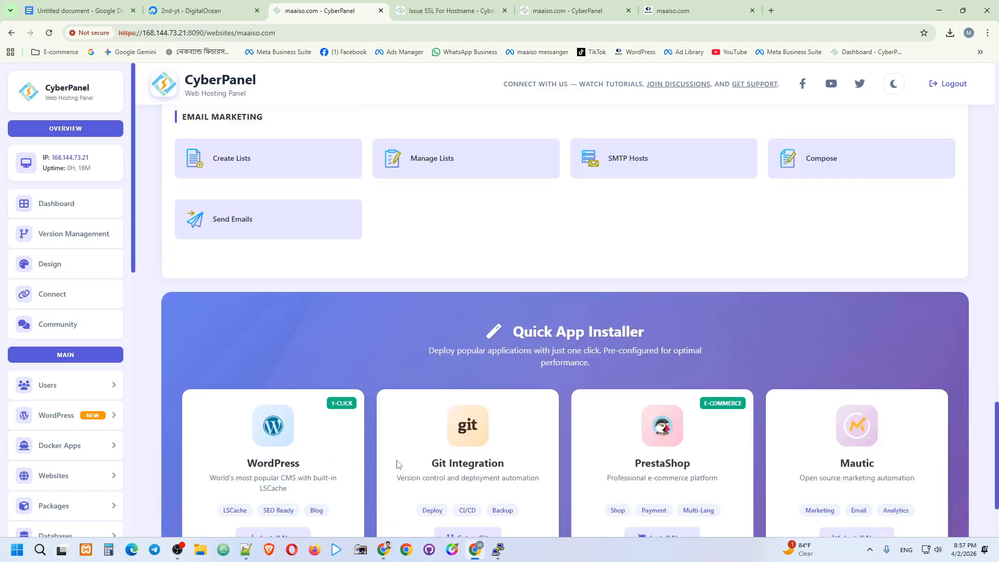
scroll(396, 463, down, 2)
click(285, 446)
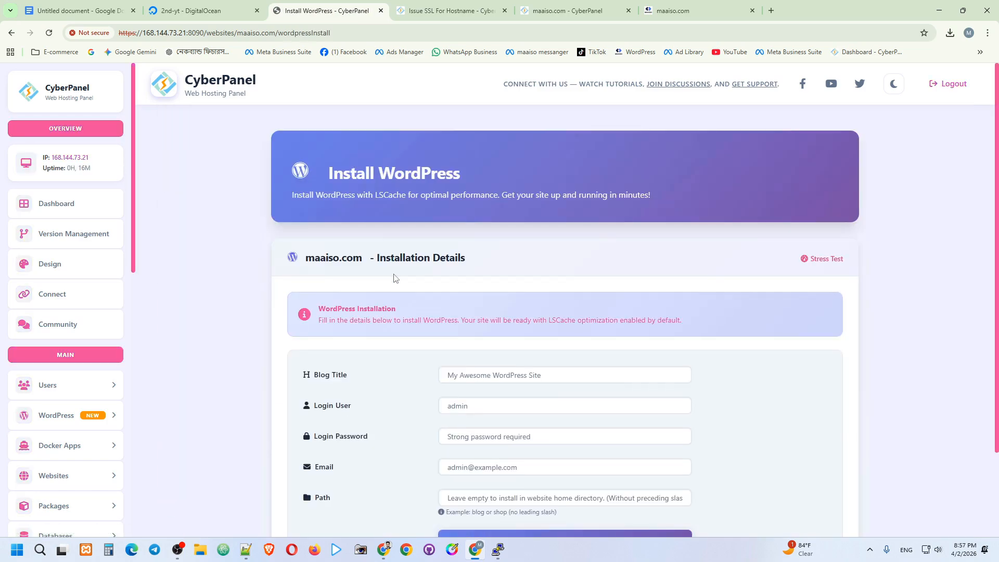
scroll(395, 279, down, 2)
click(471, 272)
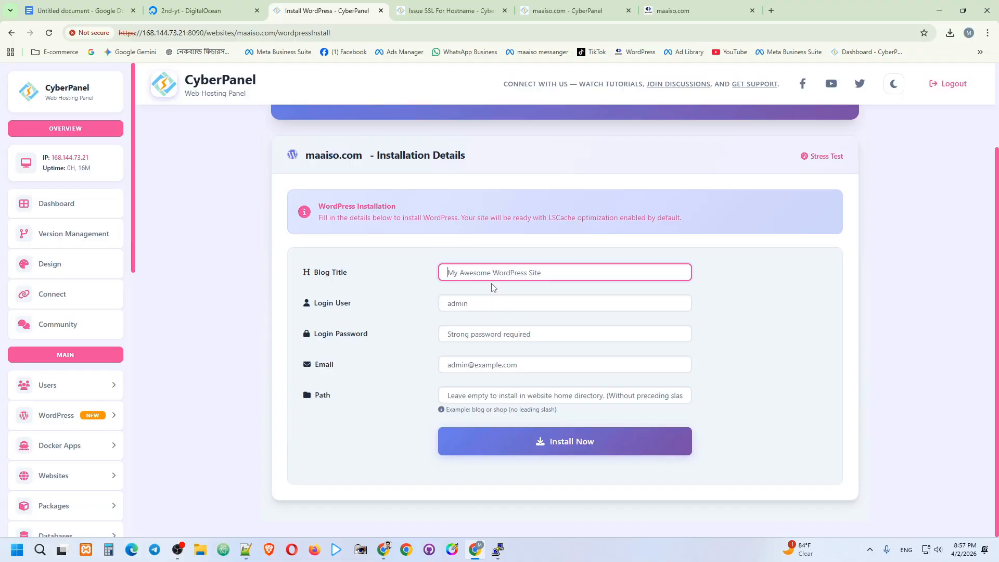
text(Maaiso test)
click(492, 300)
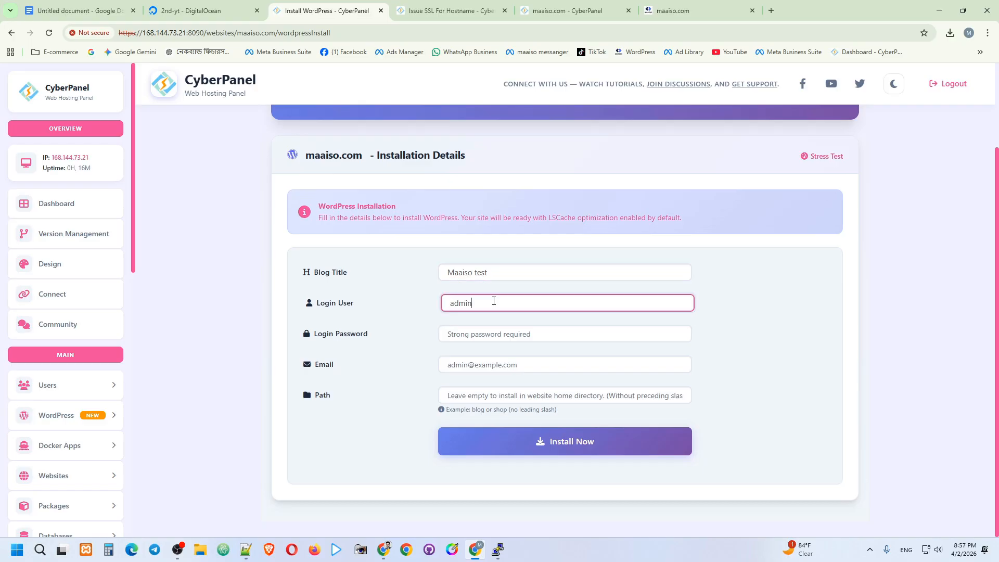
Draft a strong password in a new tab and paste it into Login Password.
click(530, 339)
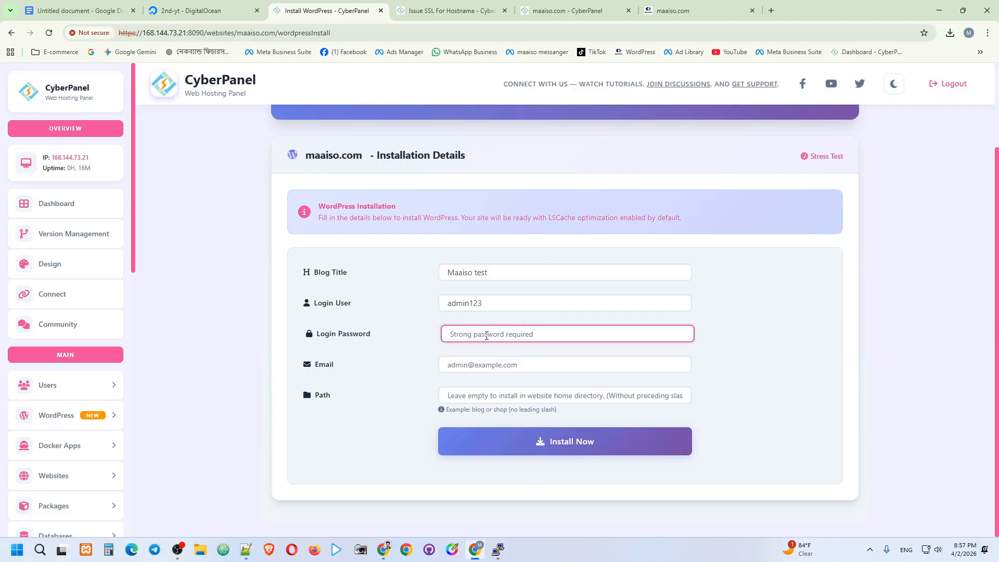
key(BackSpace)
key(BackSpace)
key(BackSpace)
key(ctrl+t)
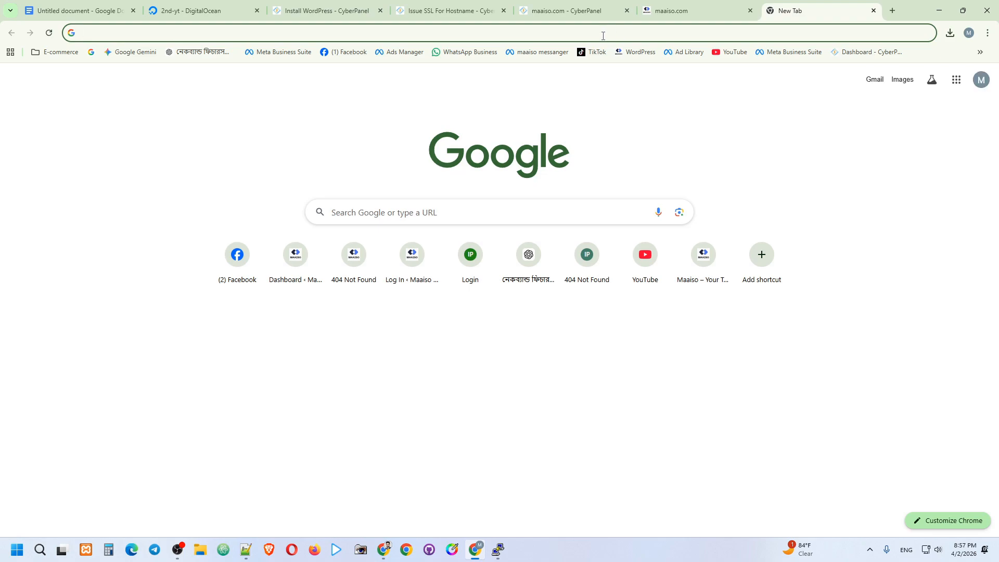
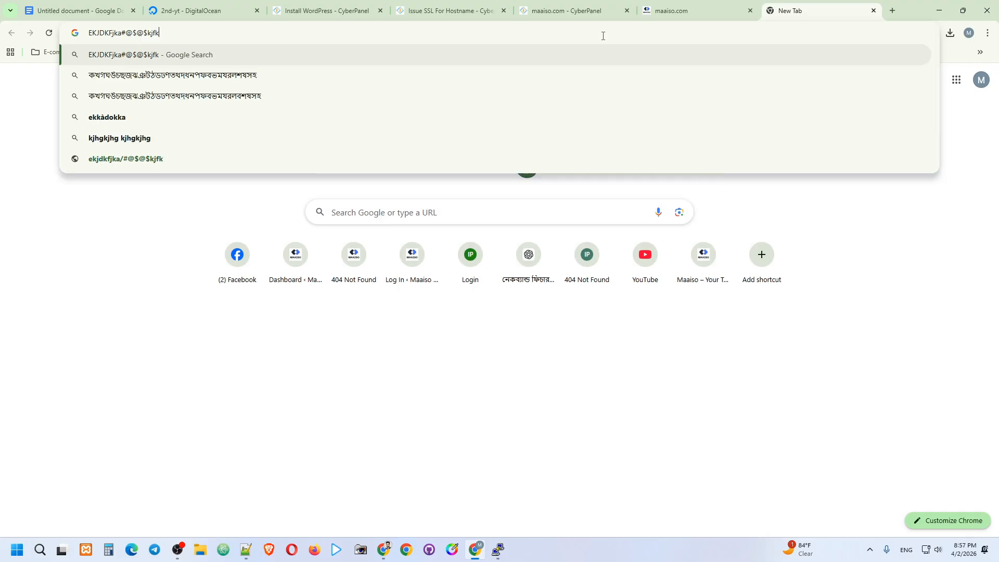
key(ctrl+a)
click(216, 225)
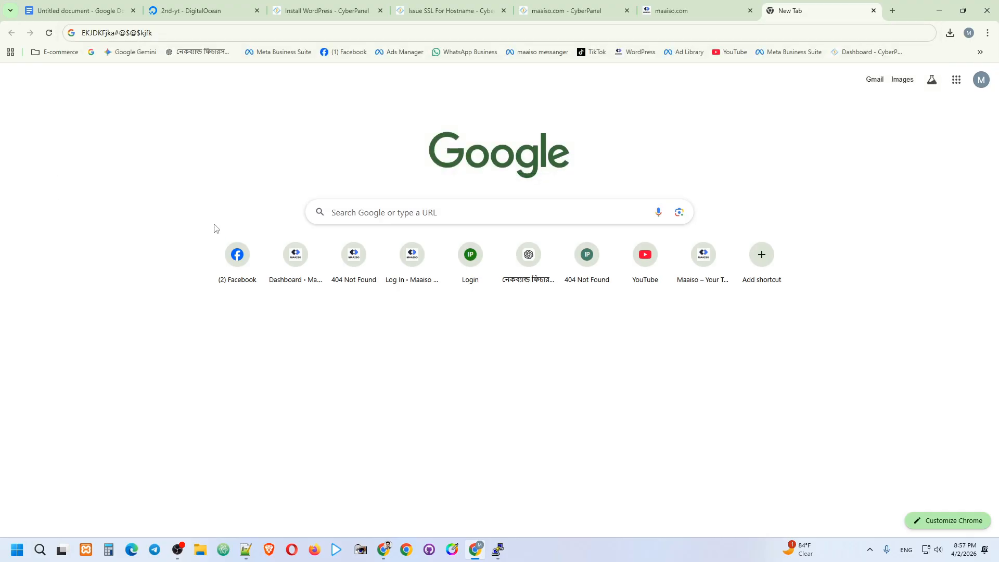
click(572, 10)
click(448, 10)
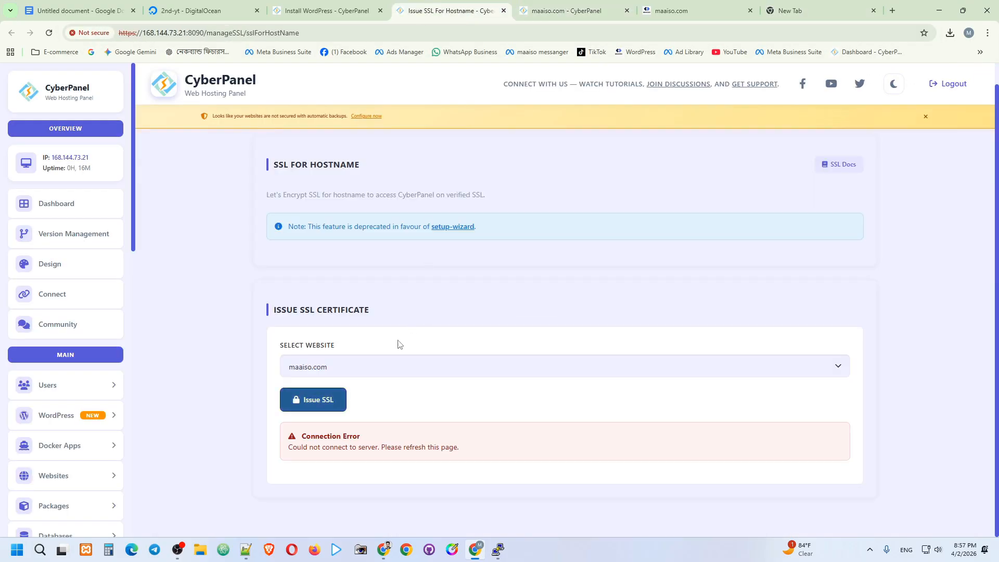
click(327, 11)
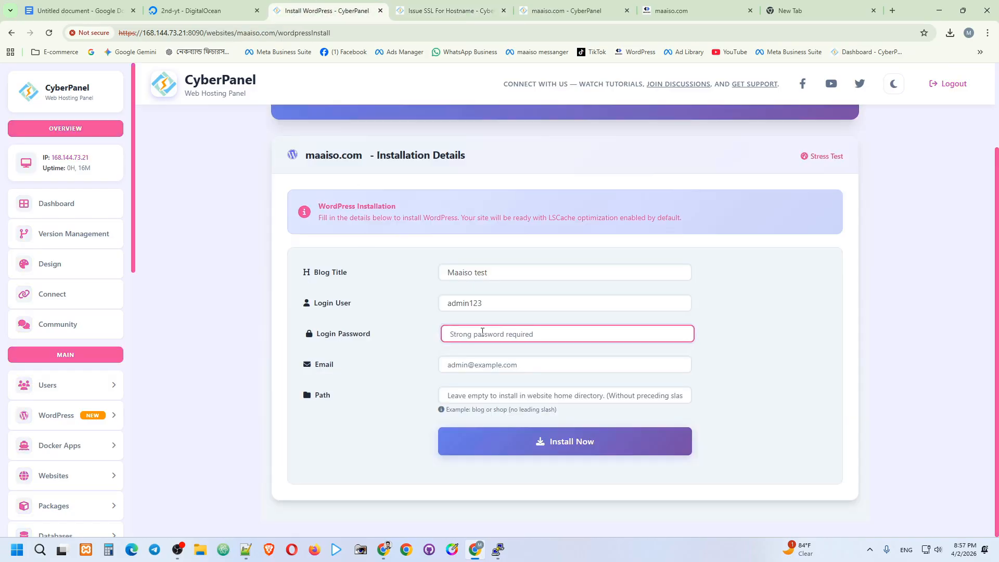
key(ctrl+v)
Copy the Login User name from the form and bring up the Notepad++ notes.
click(505, 304)
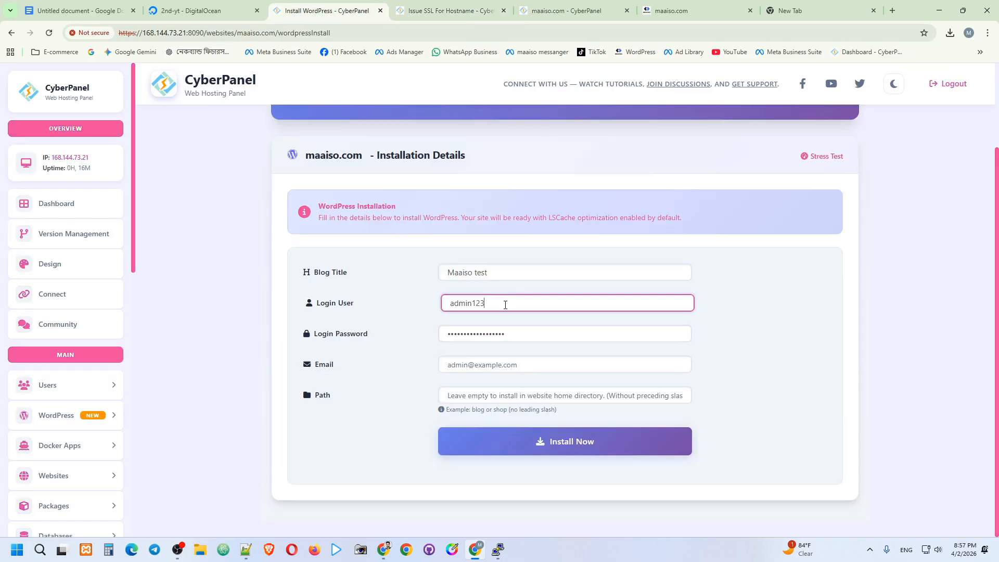
double_click(484, 307)
click(408, 312)
click(505, 336)
double_click(526, 339)
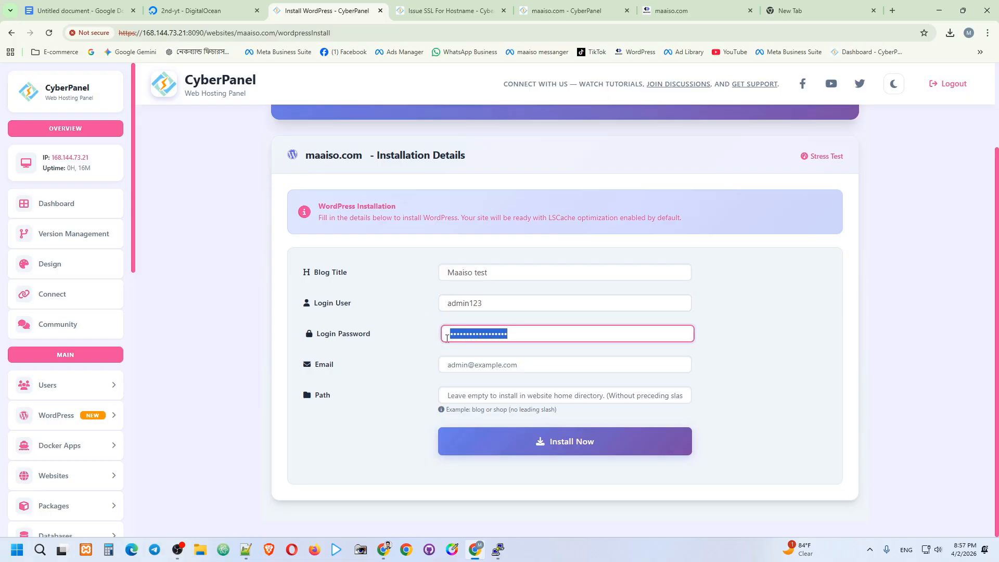
drag(487, 305, 452, 304)
right_click(452, 304)
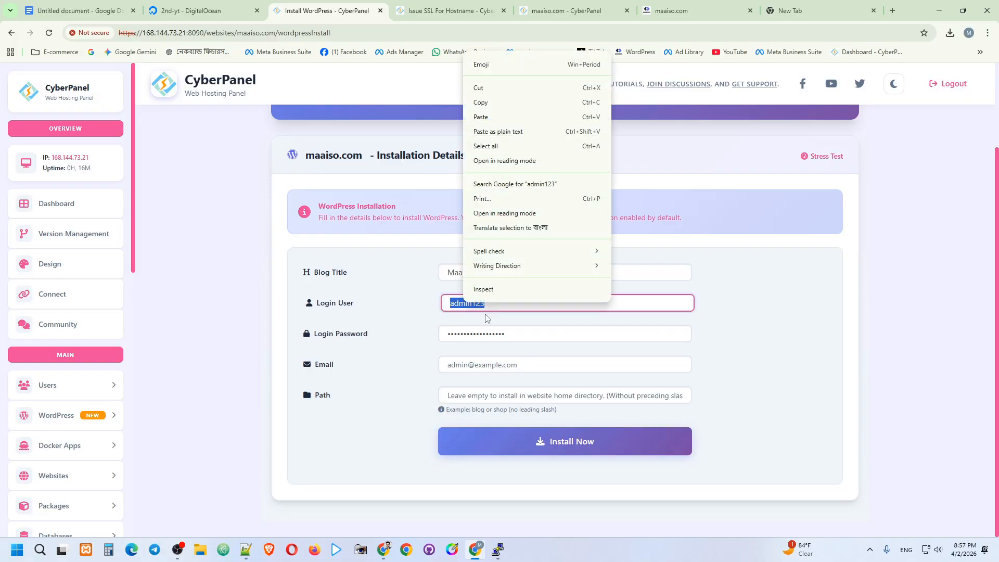
click(487, 105)
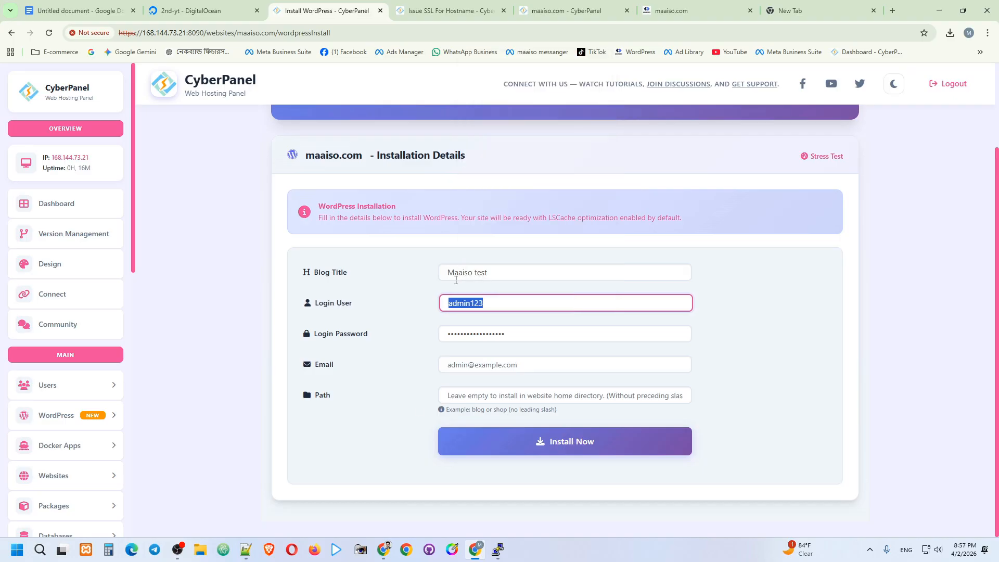
click(245, 550)
Add a WordPress admin section with username and 'pass:' lines to the notes.
click(146, 257)
key(Return)
key(Return)
key(Return)
key(Return)
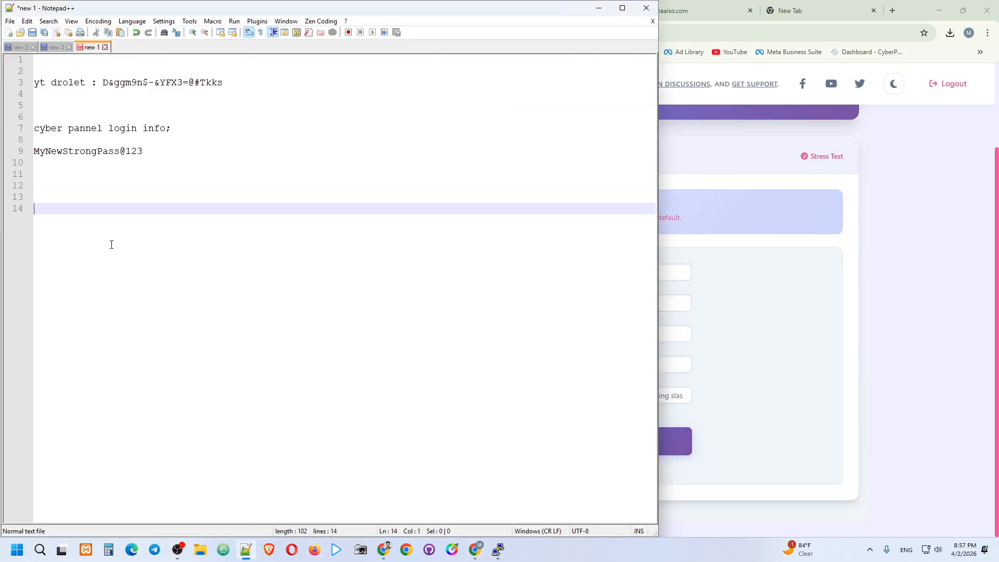
text(wordpress)
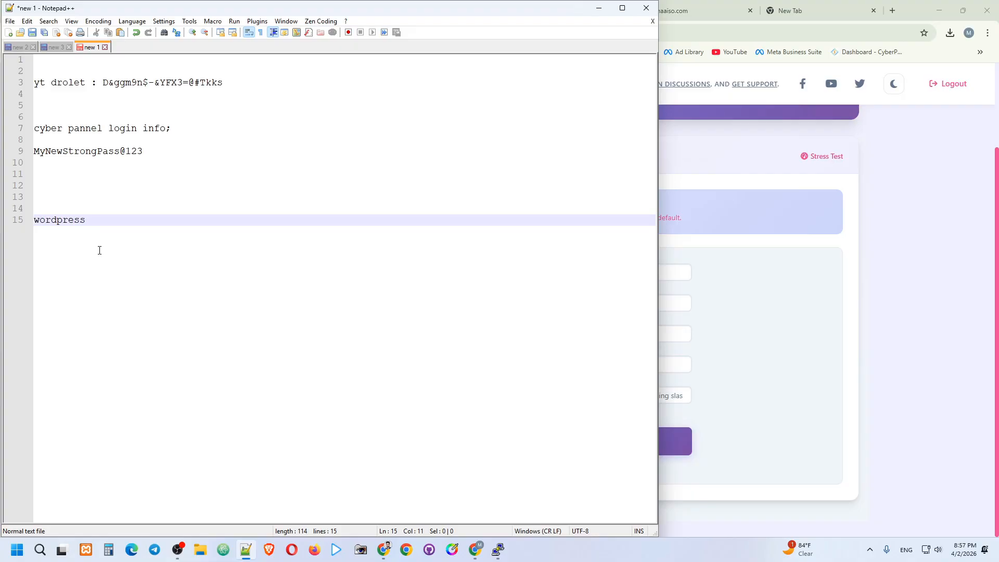
text( user admin pass:)
key(Return)
key(Return)
text(user)
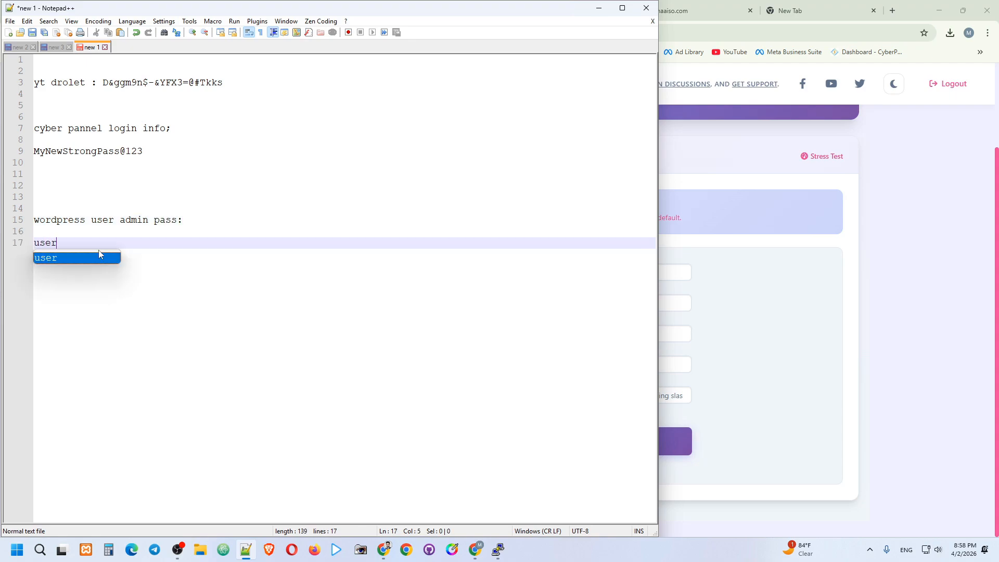
text(name: )
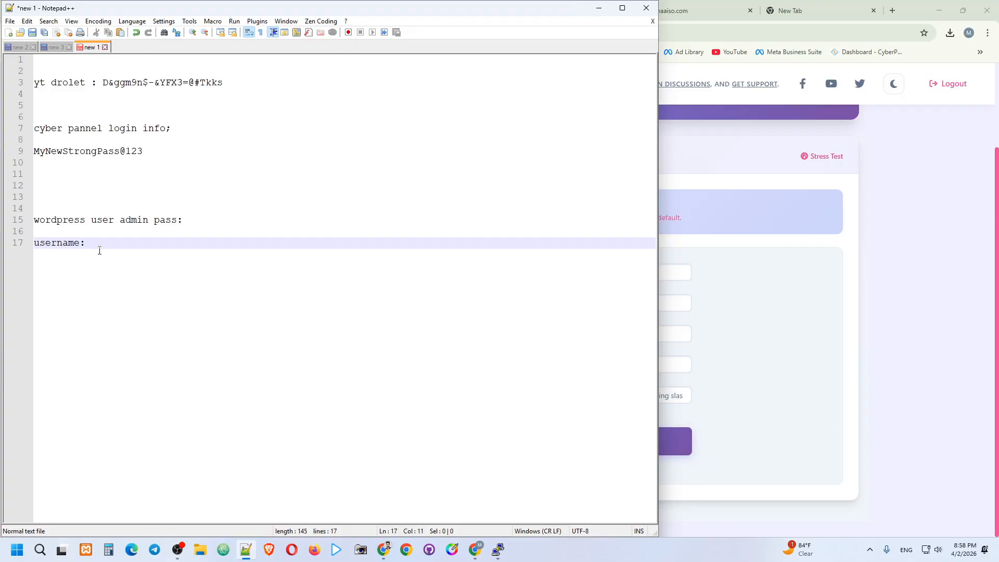
text(admin123)
key(Return)
key(Return)
text(pass)
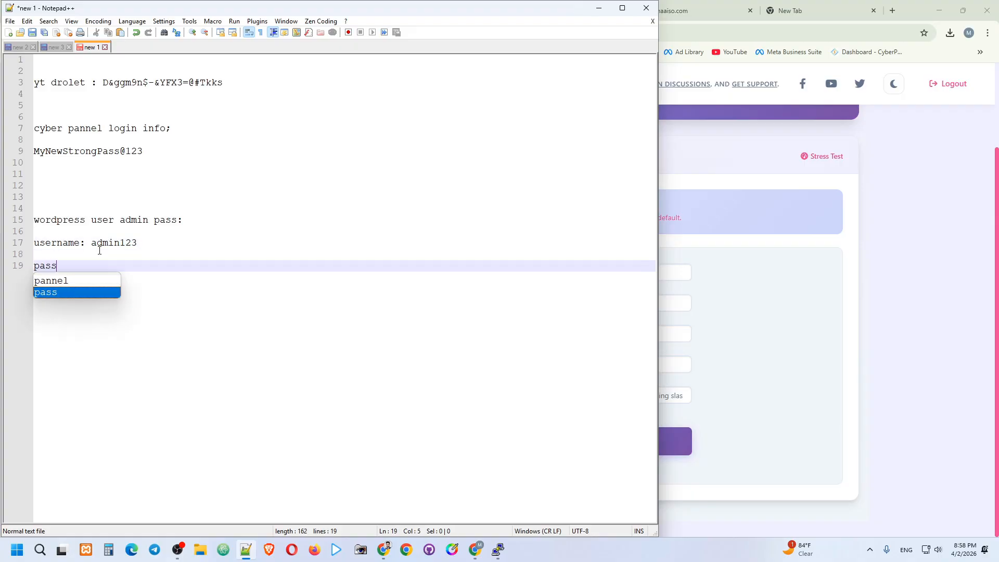
text(:)
Cut the drafted WordPress password from the browser tab and paste it after 'pass:'.
key(alt+Tab)
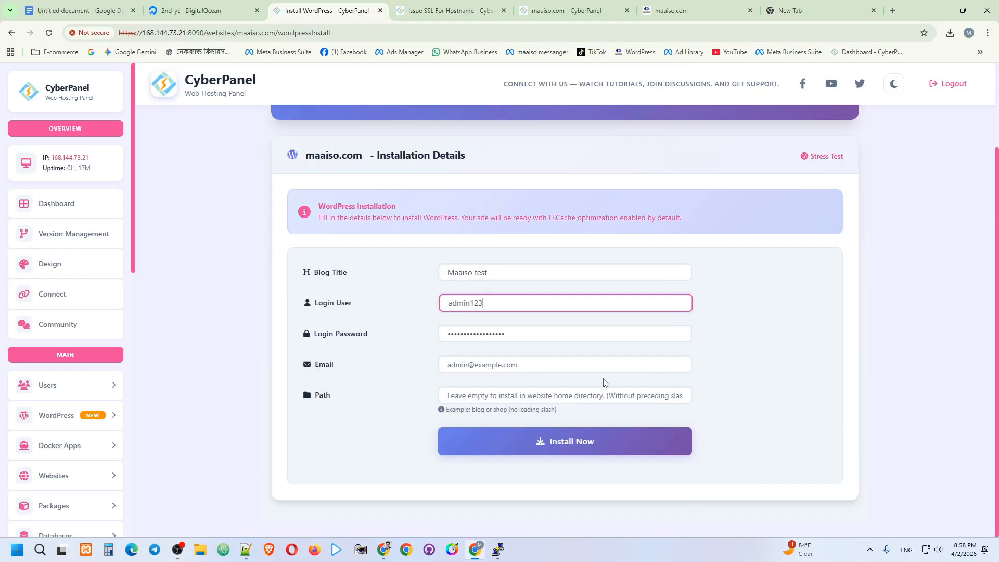
click(537, 334)
click(777, 3)
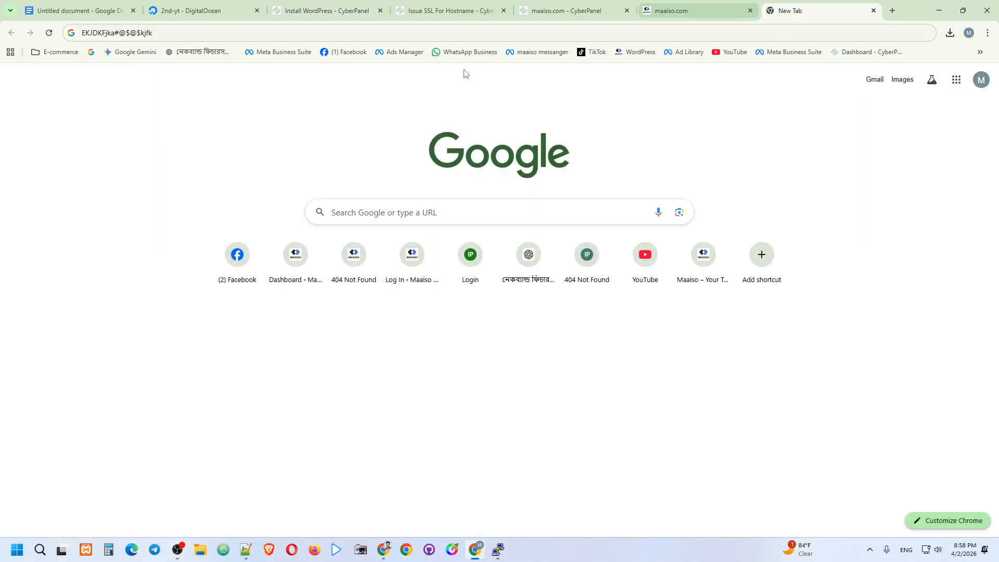
drag(184, 33, 49, 34)
key(ctrl+x)
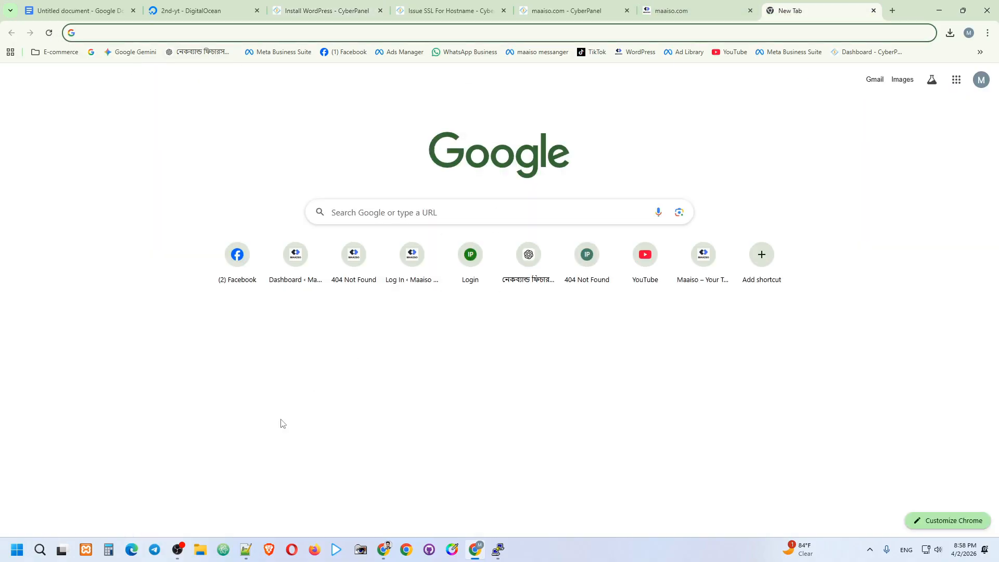
click(246, 550)
key(ctrl+v)
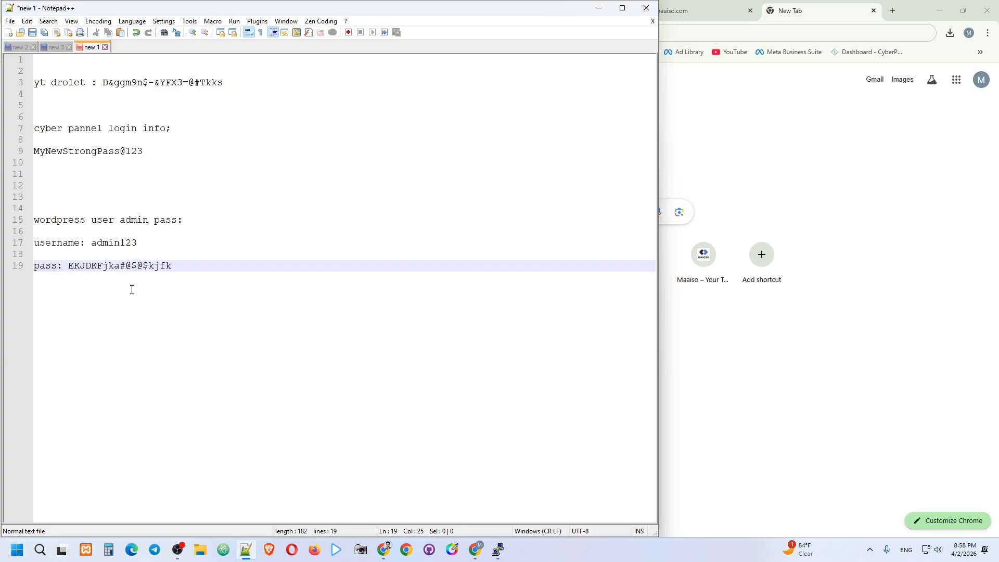
Add 'user: admin' and 'password:' lines under the CyberPanel heading with its password.
click(172, 140)
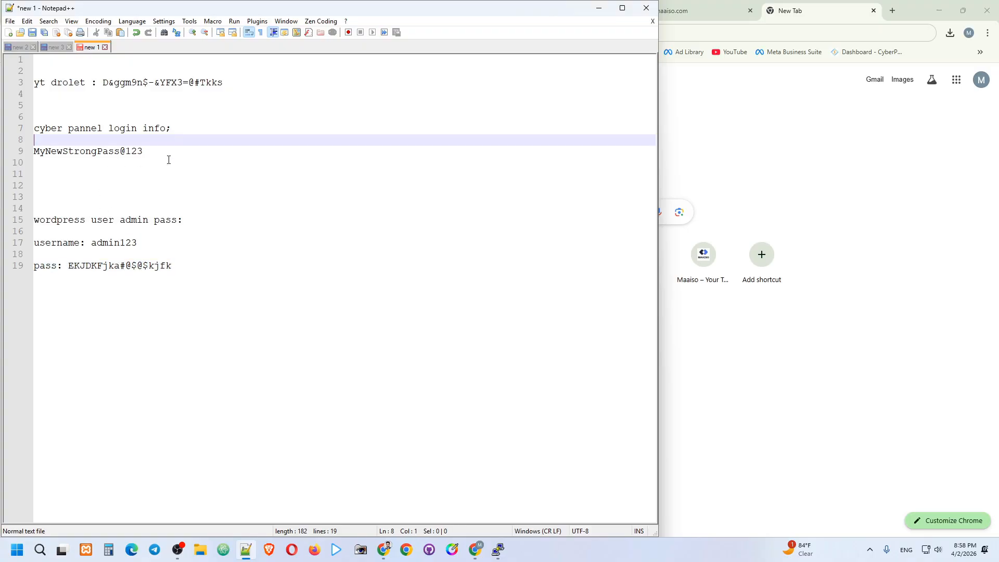
key(Return)
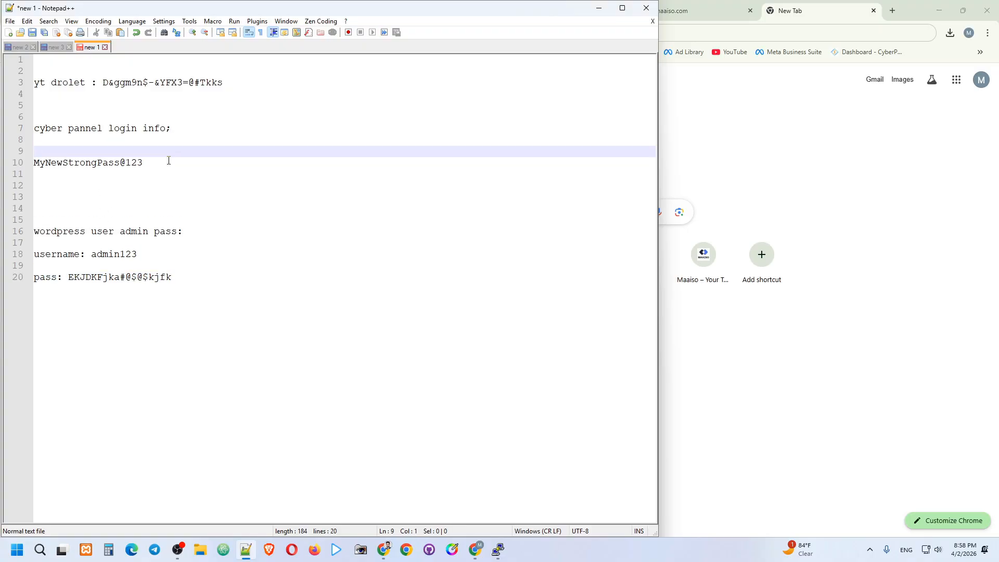
text(us)
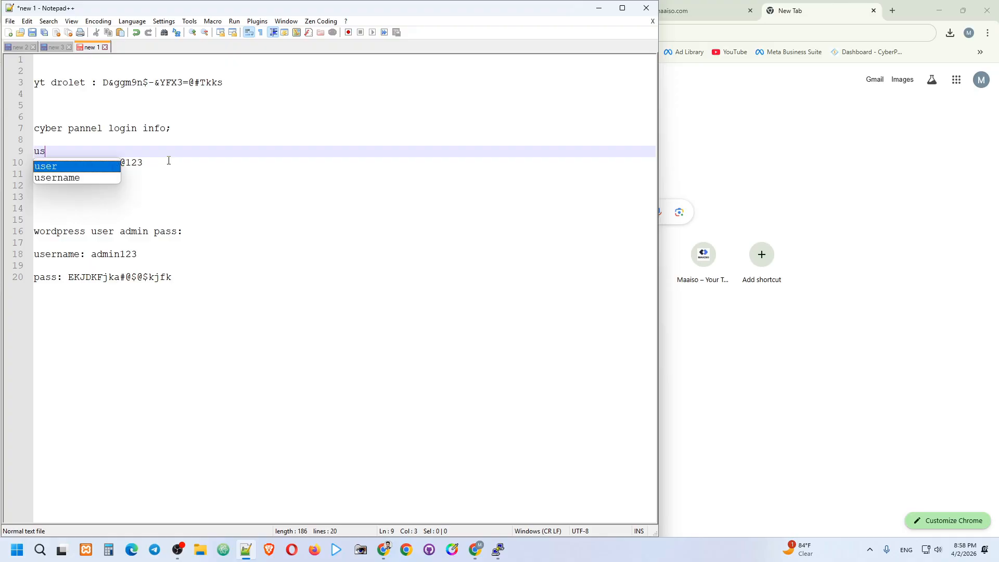
text(er: admin)
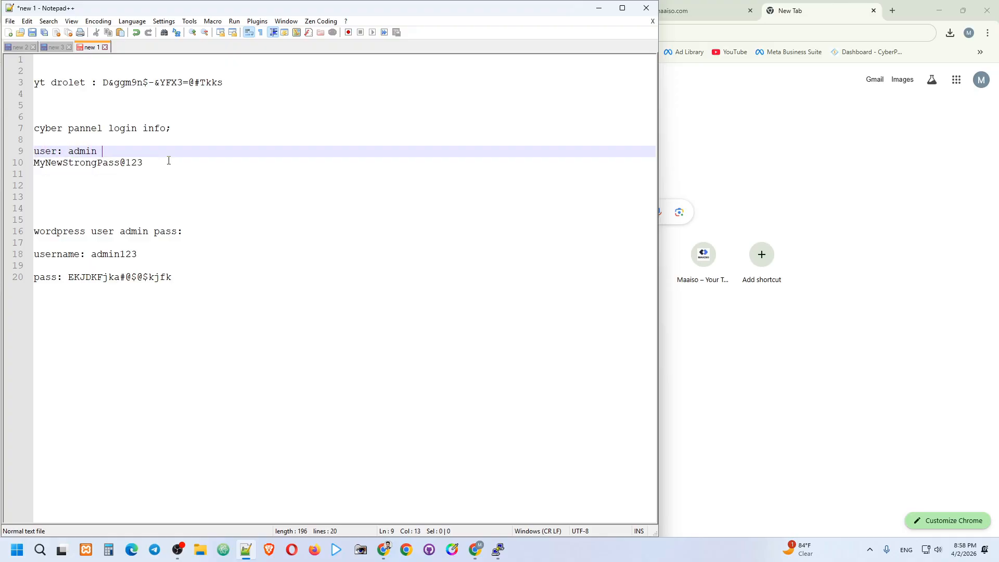
key(Return)
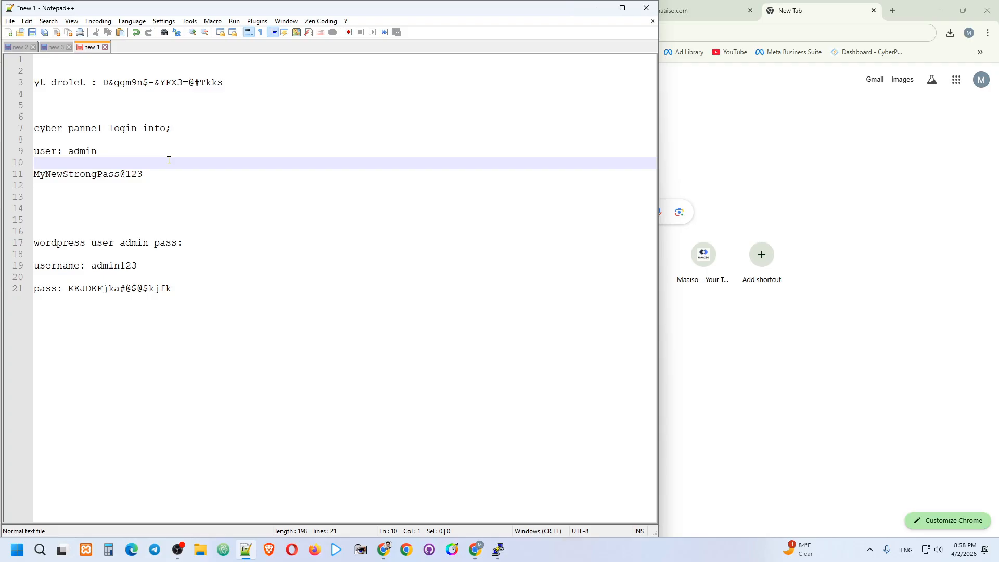
key(Return)
text(passwo)
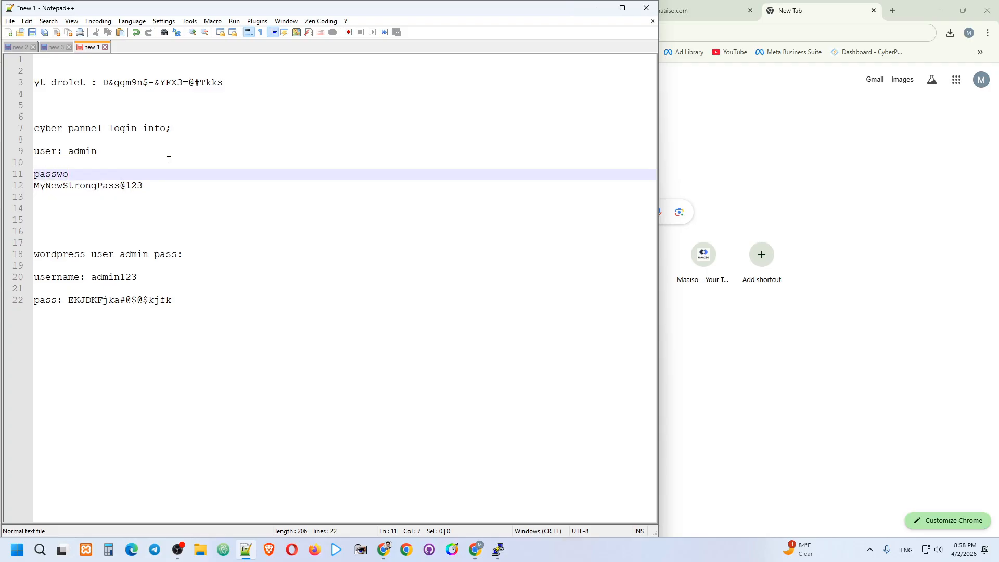
text(rd:)
key(Right)
key(shift+End)
key(Delete)
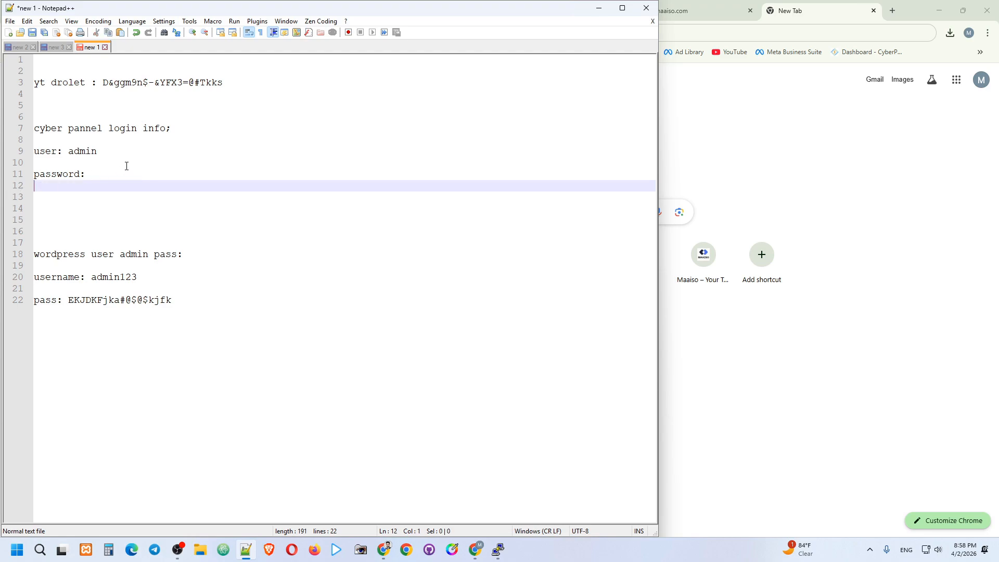
click(124, 179)
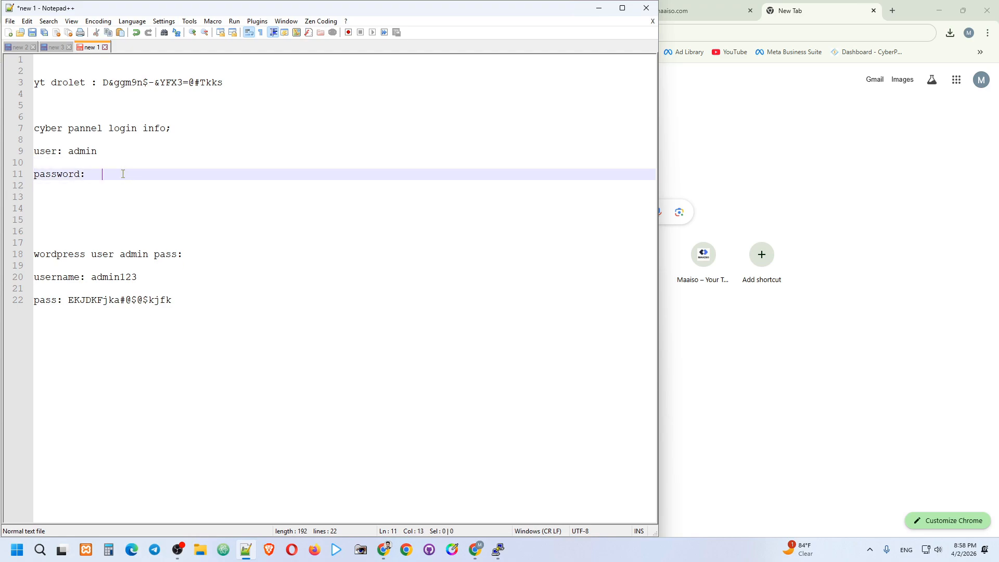
key(ctrl+v)
Insert '=====' separator lines around the CyberPanel credentials section.
key(Down)
key(Down)
key(Down)
key(Down)
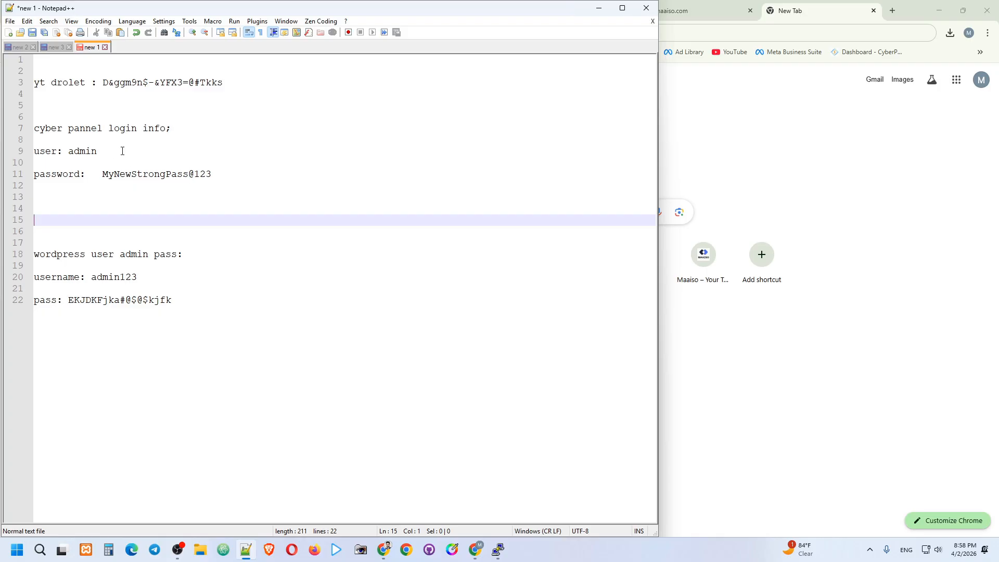
key(Up)
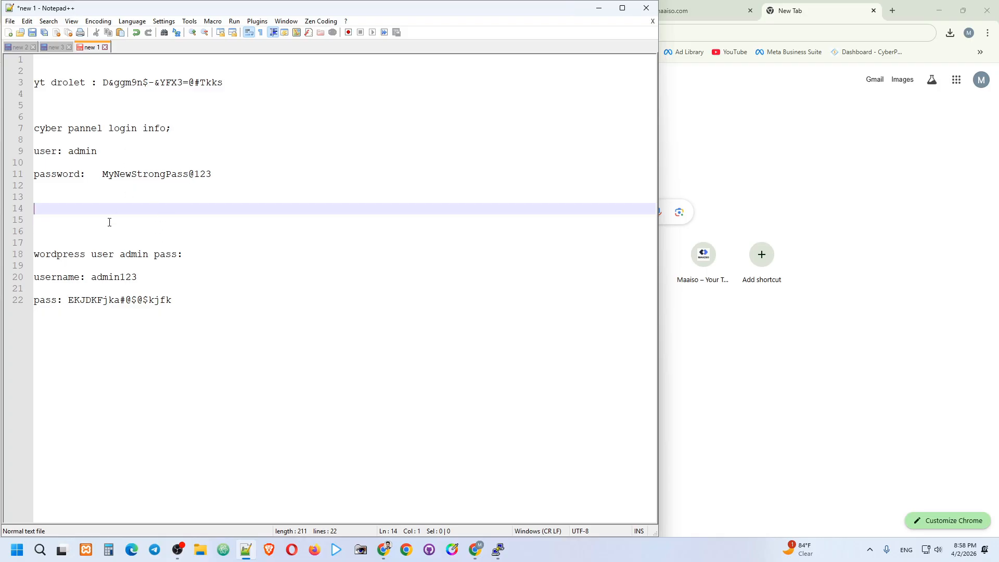
text(=========================================)
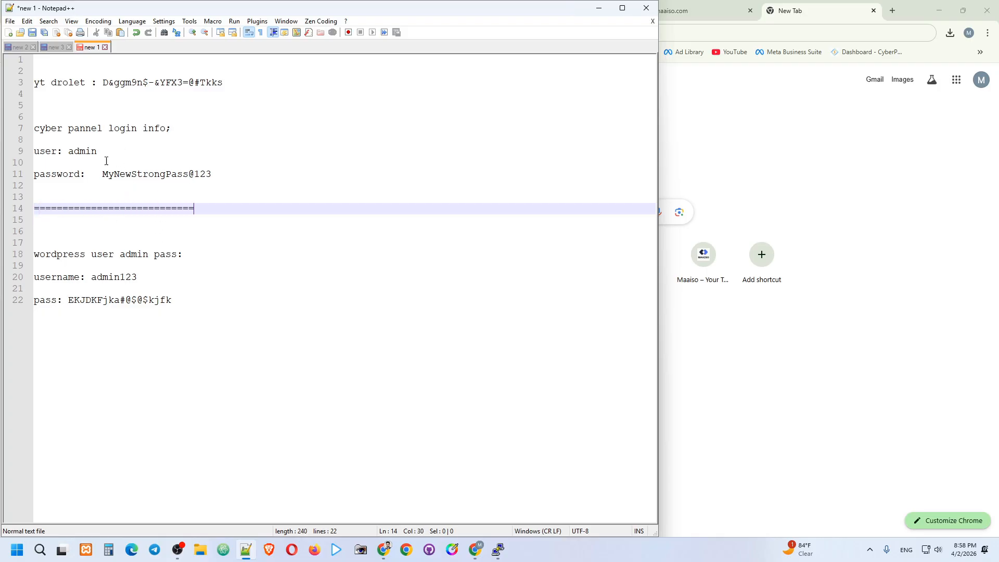
click(108, 118)
text(=========================================)
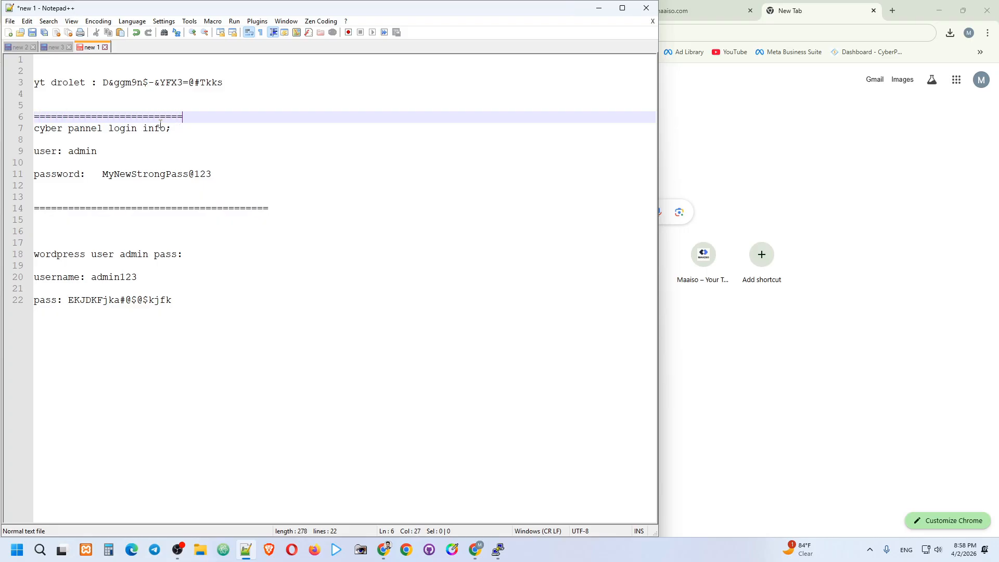
Split the droplet line into an 'Info' heading and a 'Pass:' labelled password line.
click(83, 66)
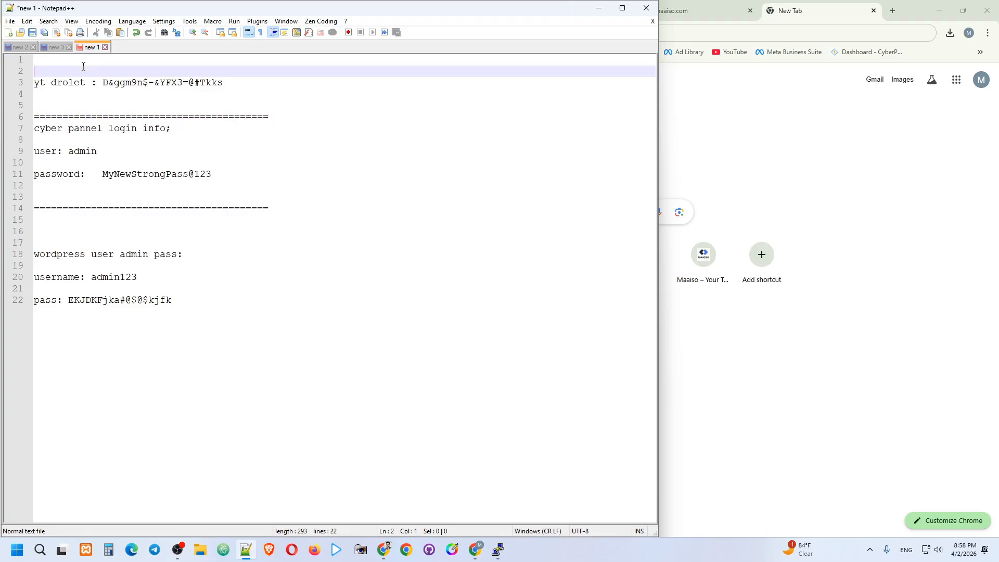
click(91, 83)
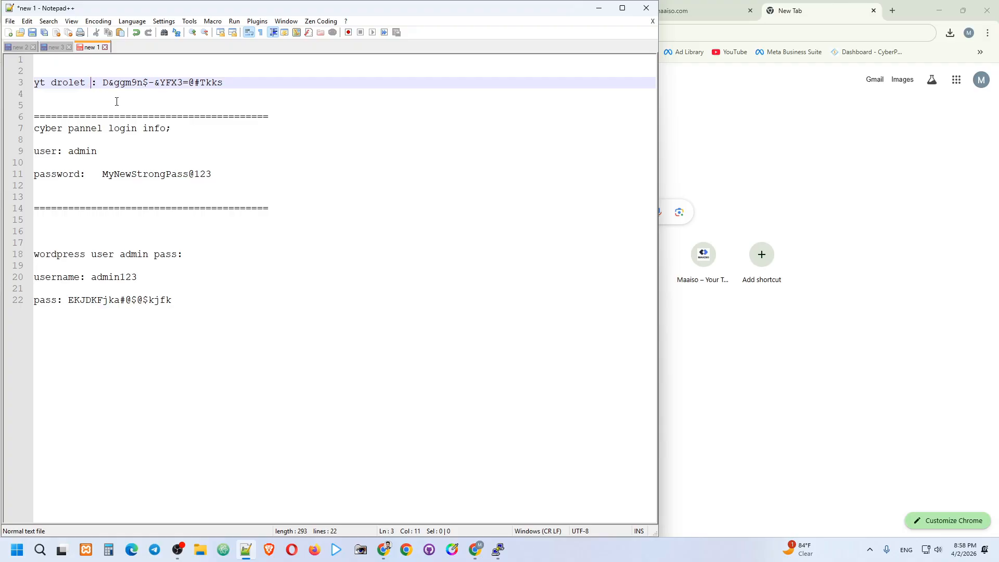
key(Return)
key(Return)
key(Return)
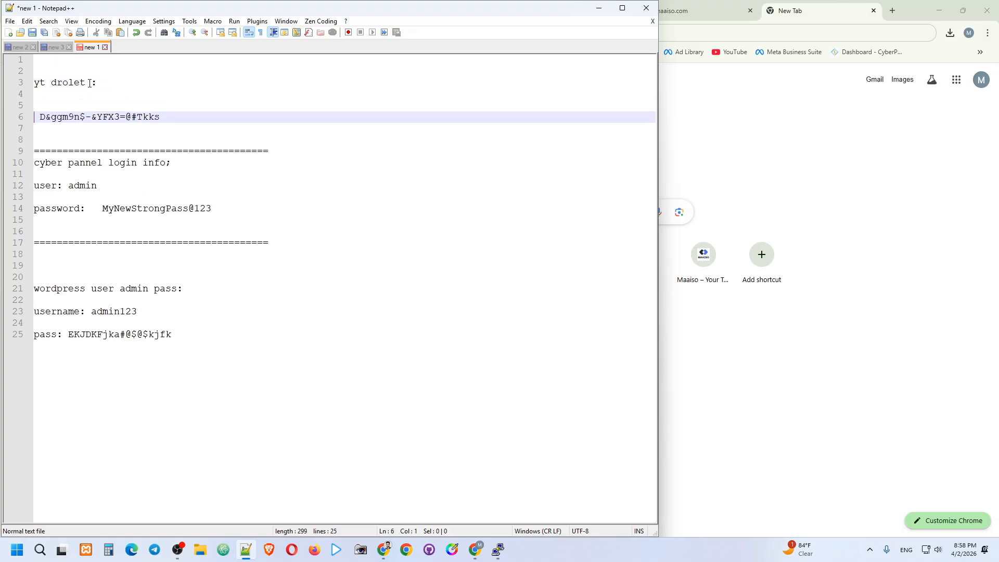
click(91, 83)
text(If)
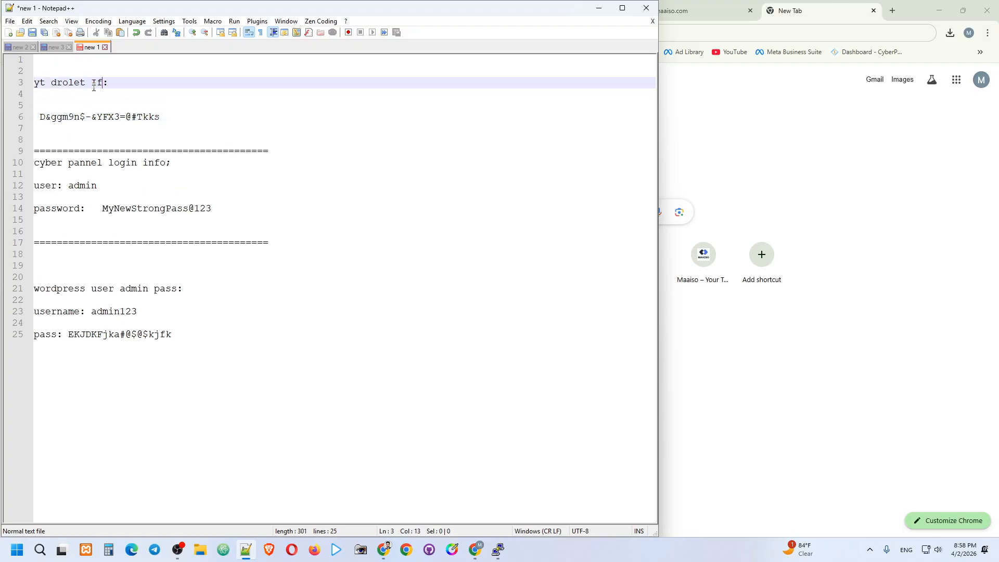
key(BackSpace)
text(nfo)
click(37, 117)
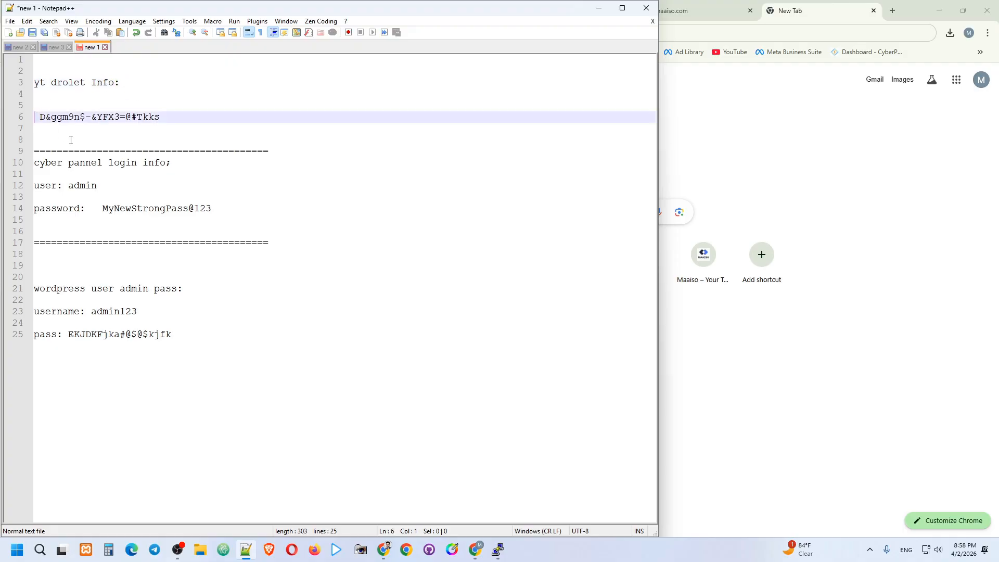
text(Pass )
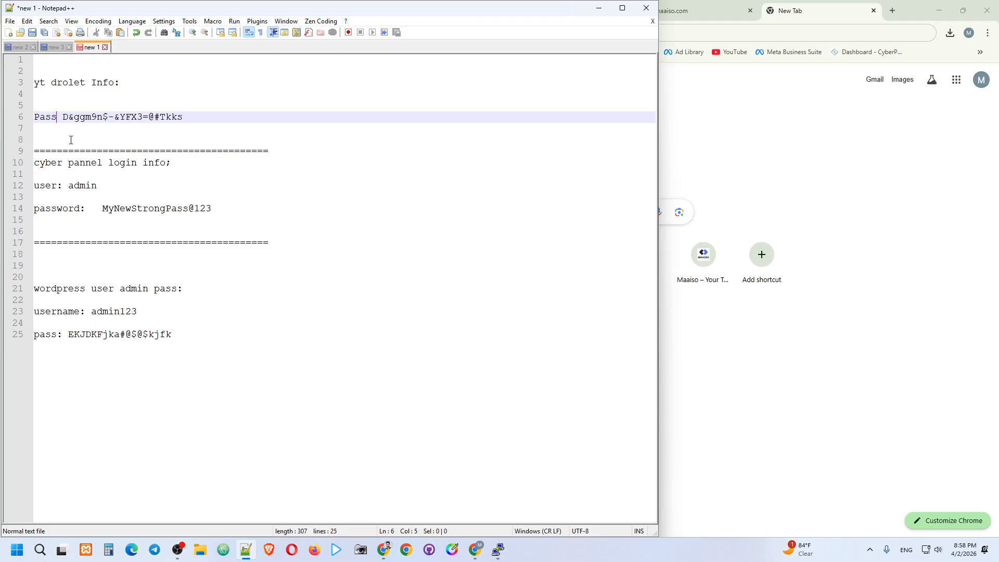
text(wo)
key(BackSpace)
key(BackSpace)
text(P)
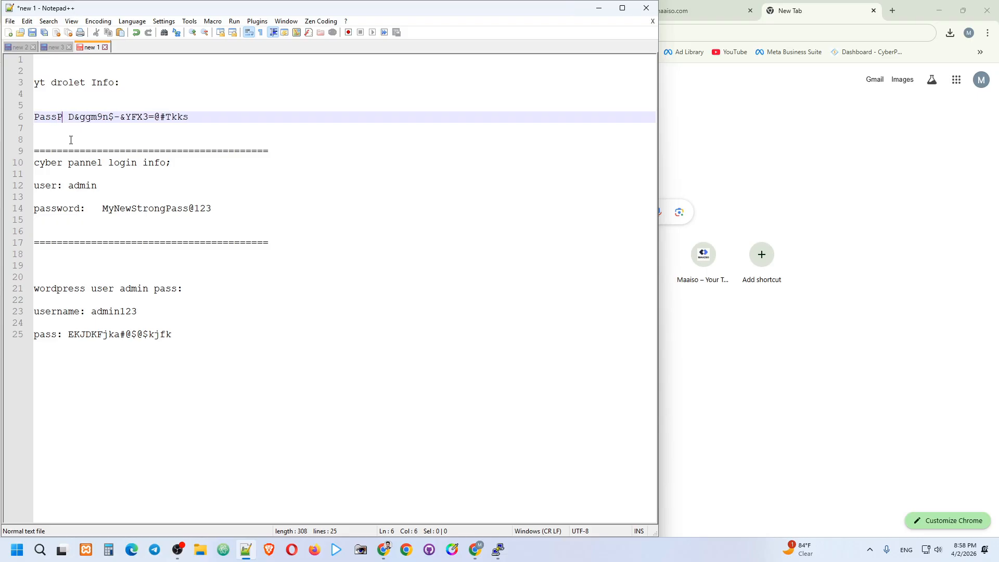
key(BackSpace)
text(:)
key(Tab)
key(Tab)
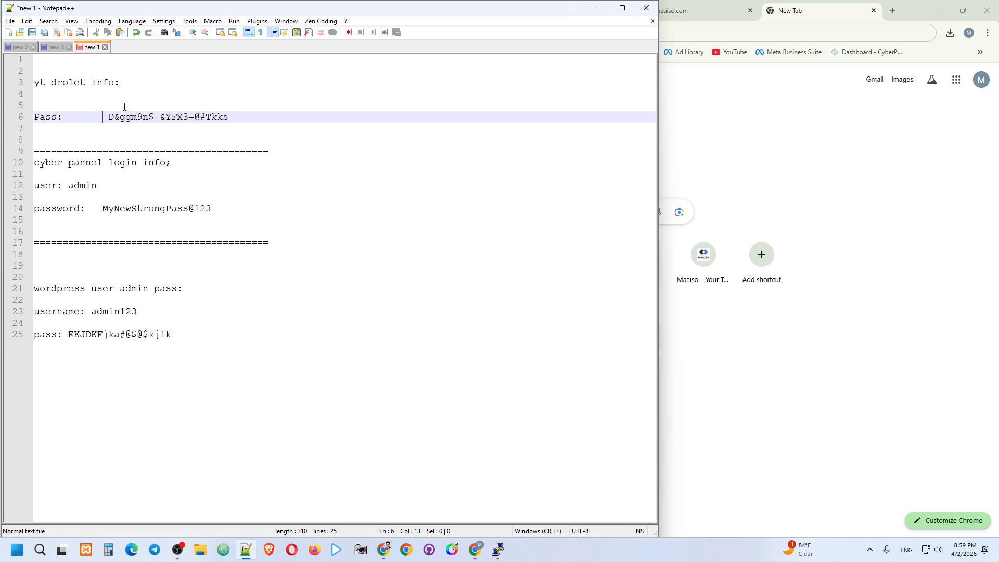
Add a 'user: root' line above the droplet password.
click(60, 96)
click(65, 104)
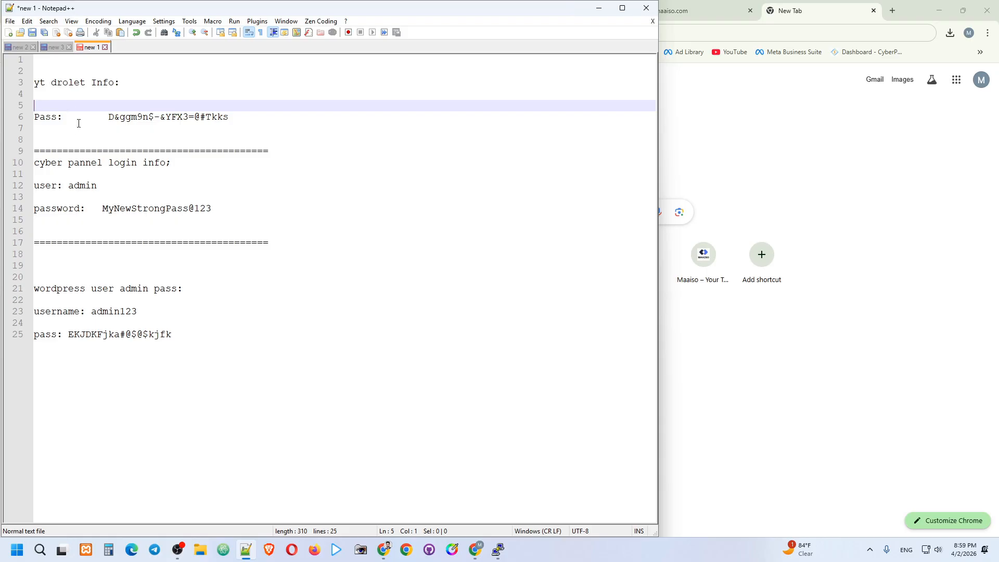
click(76, 116)
click(73, 104)
text(us)
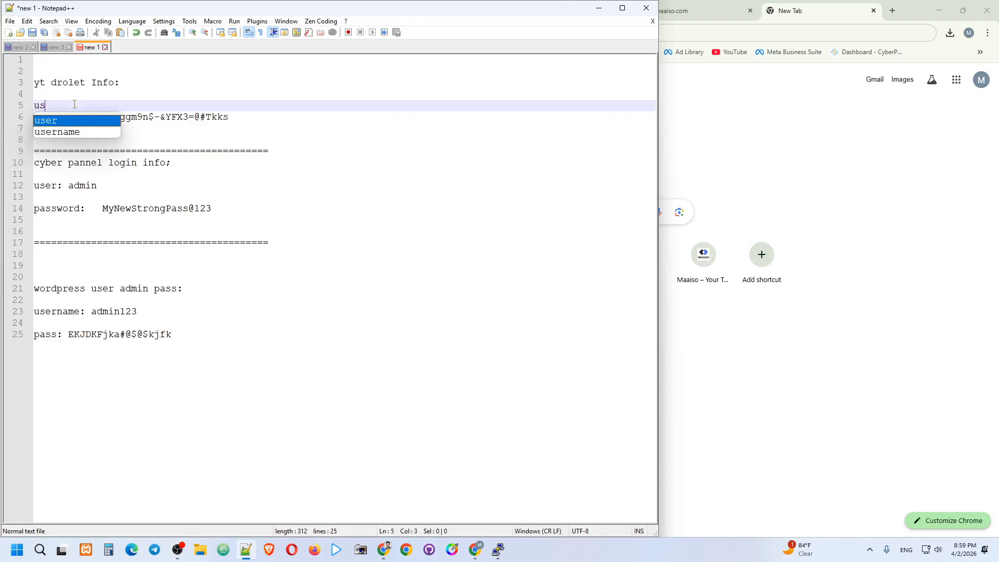
text(er: rb)
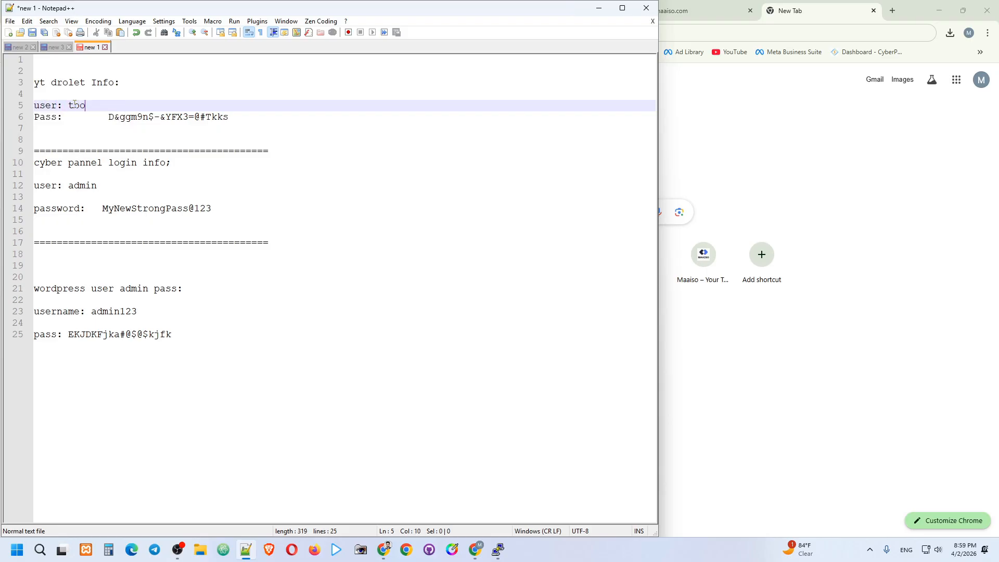
text(ot)
click(104, 150)
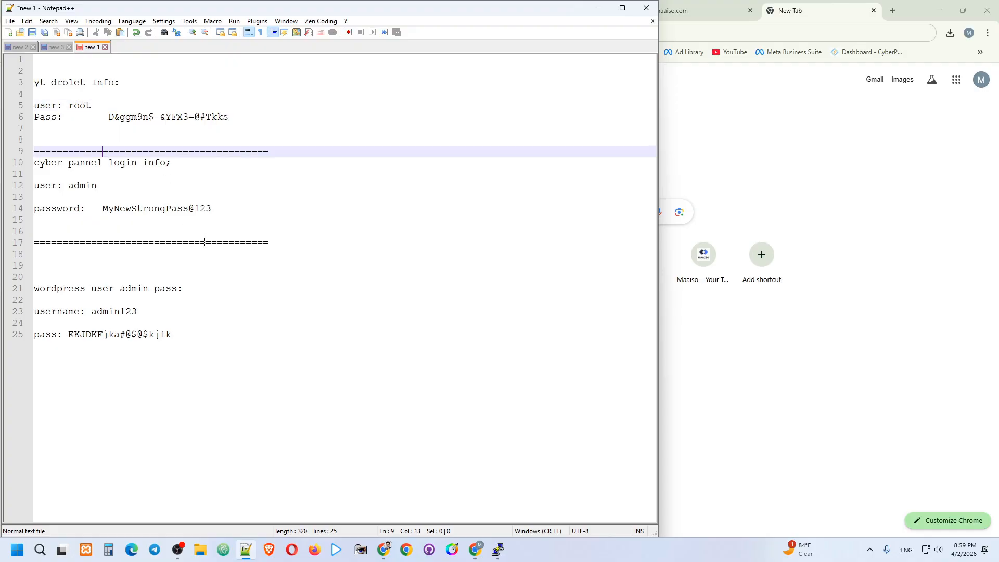
click(166, 96)
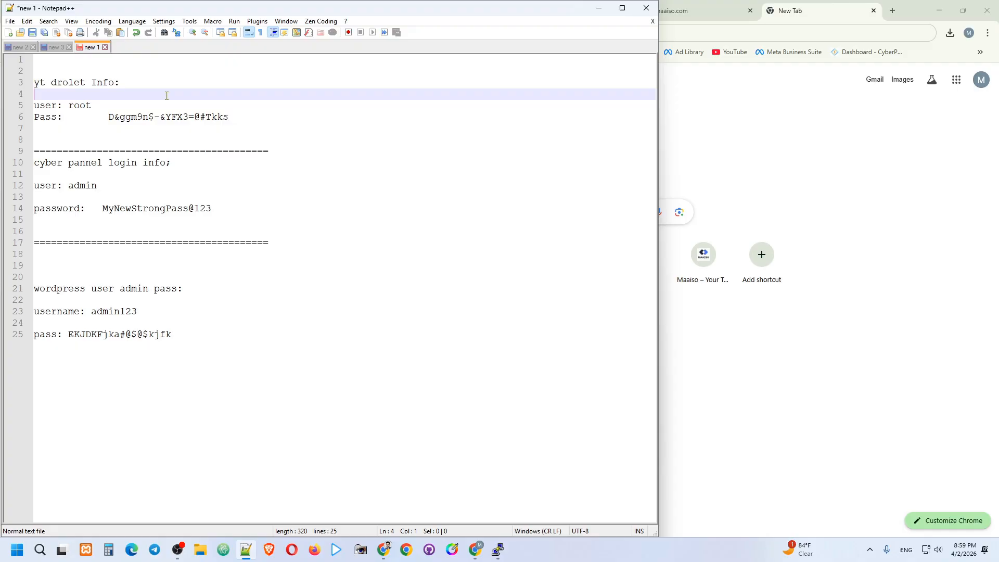
click(139, 190)
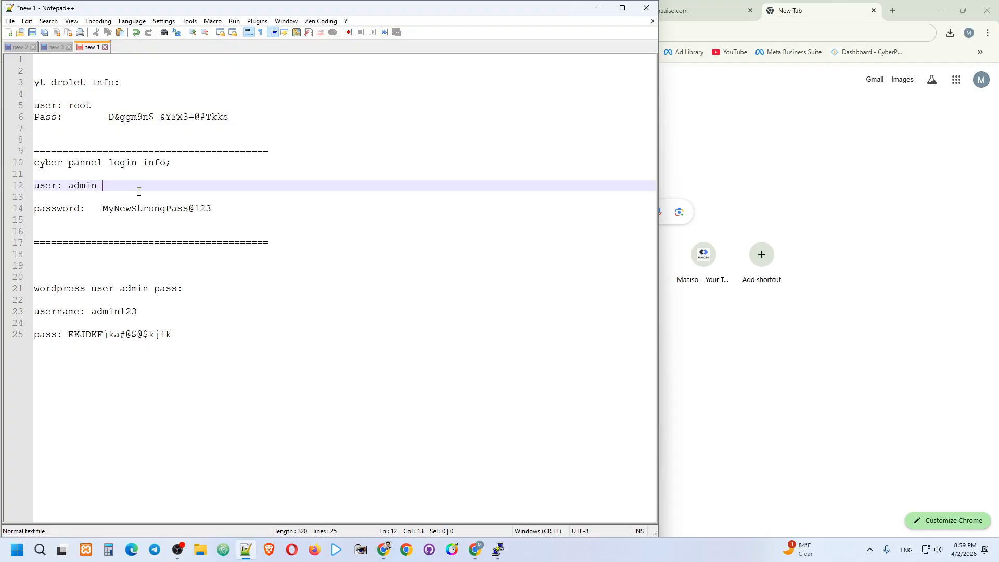
click(196, 322)
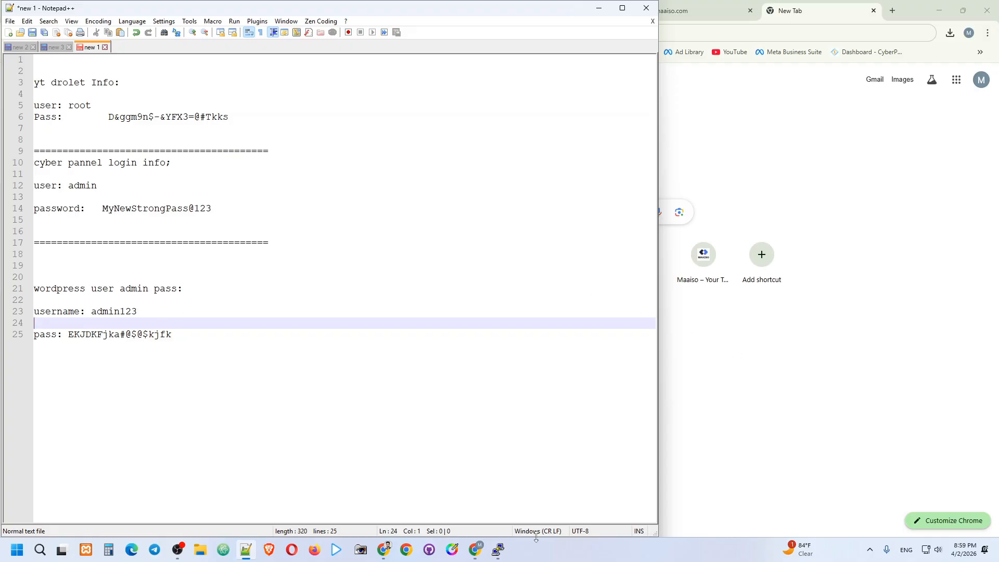
click(475, 550)
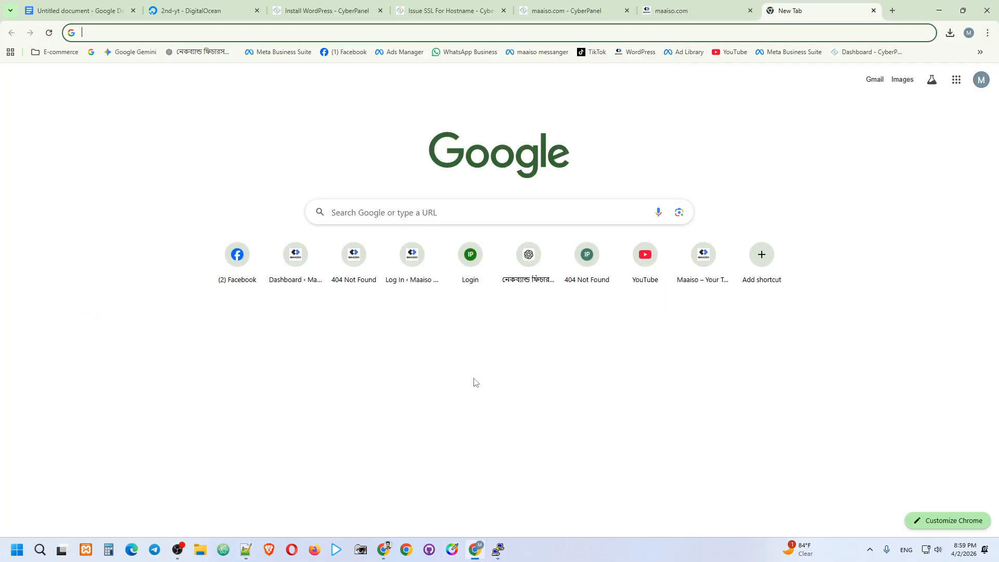
Enter the admin e-mail address on the maaiso.com install form, leaving Path empty for root.
click(300, 16)
click(492, 367)
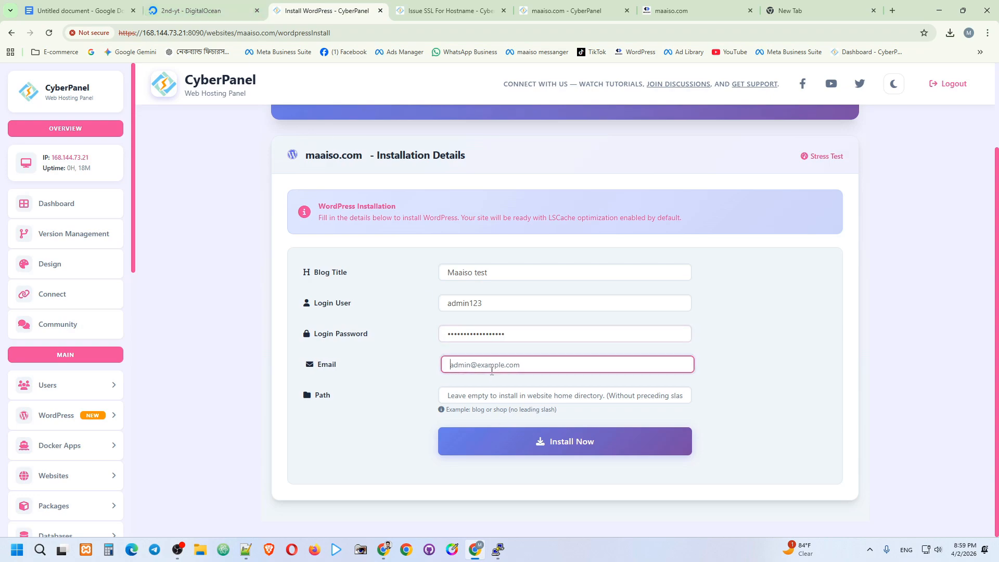
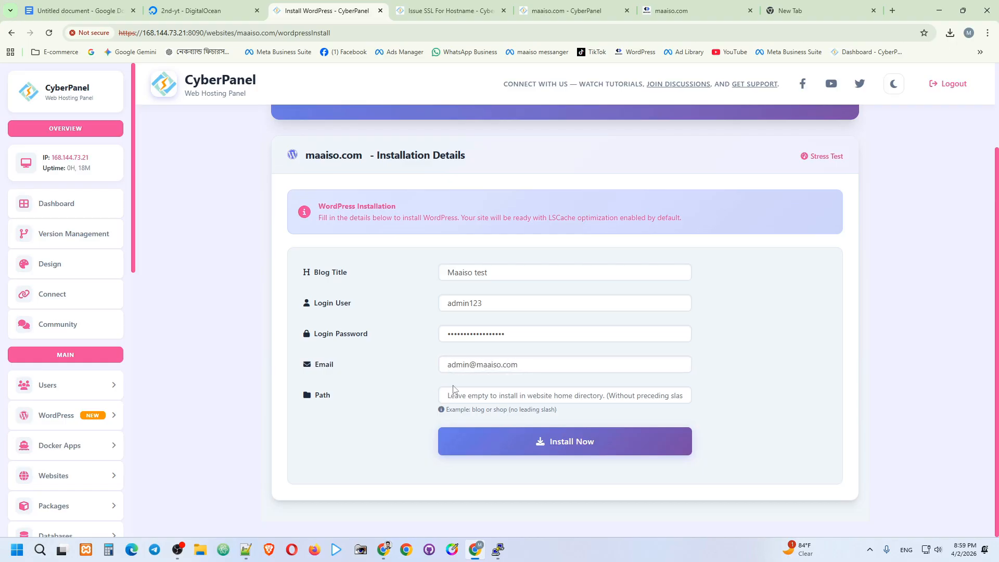
click(492, 395)
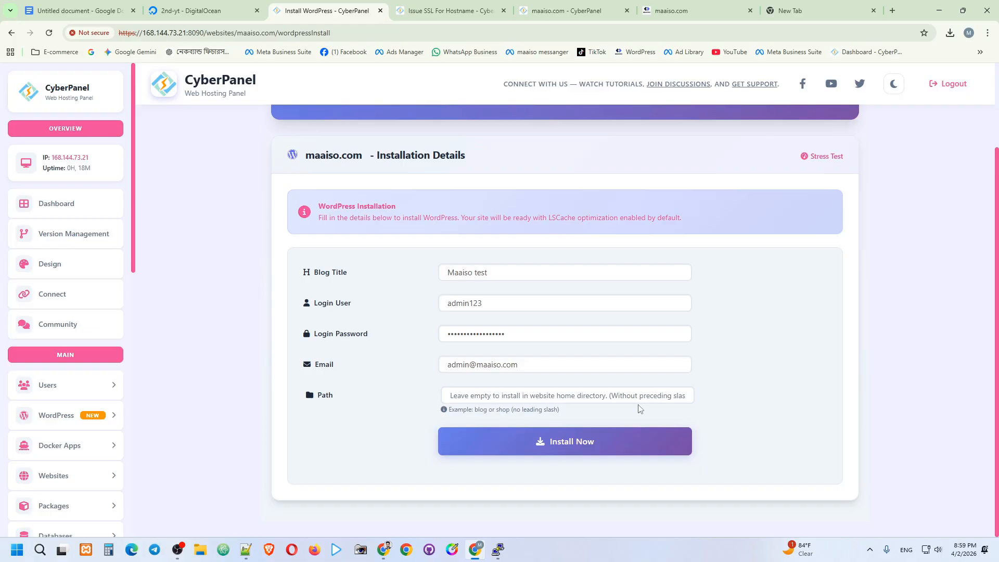
click(596, 397)
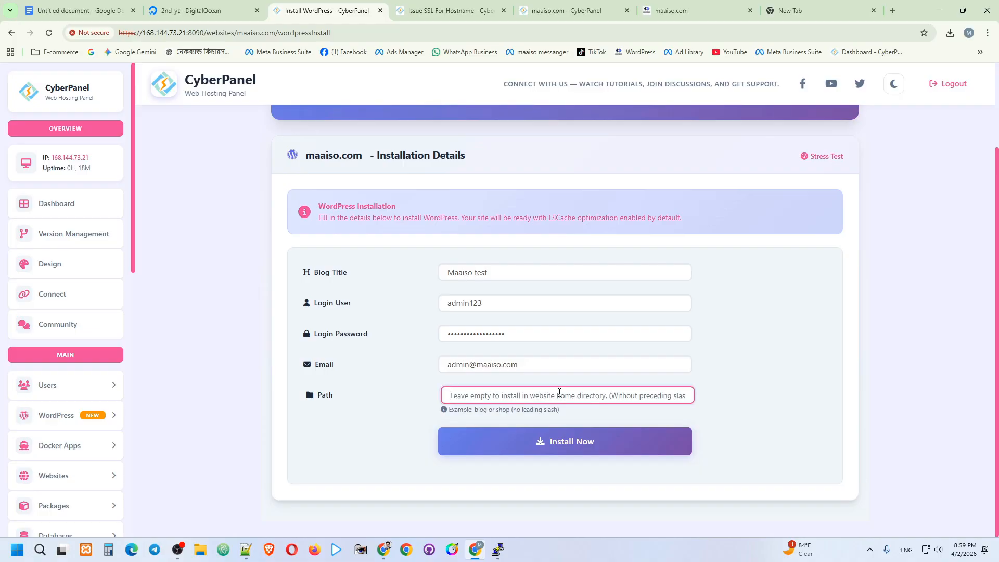
click(390, 391)
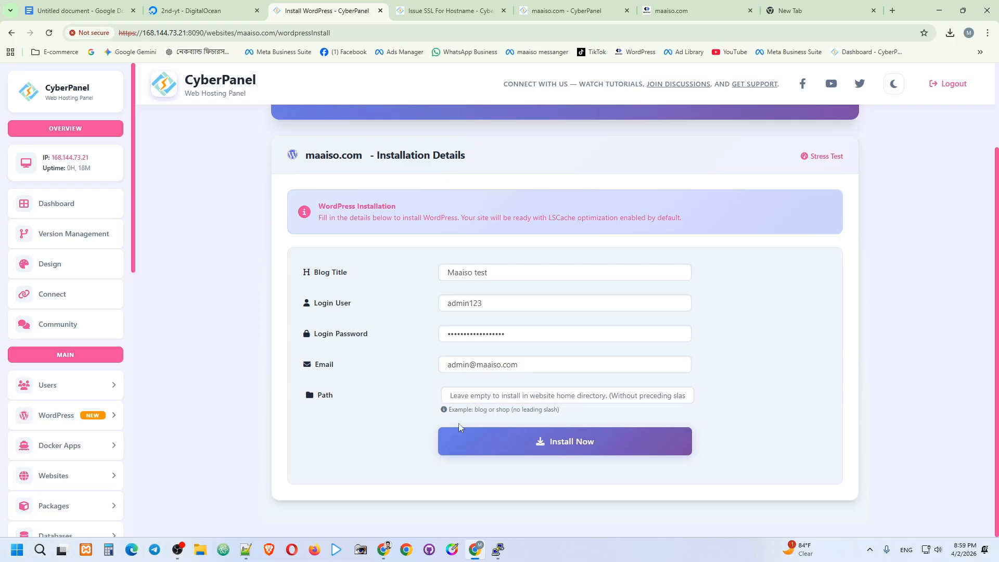
Launch the WordPress install and expand Manage Services while WordPress core downloads.
click(518, 432)
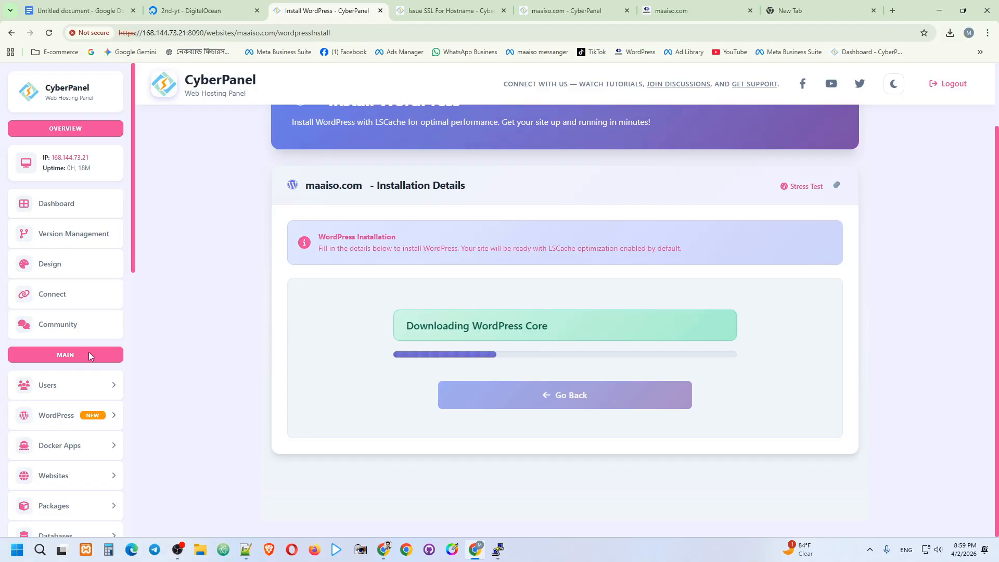
scroll(65, 357, down, 3)
scroll(62, 344, up, 3)
scroll(62, 344, up, 2)
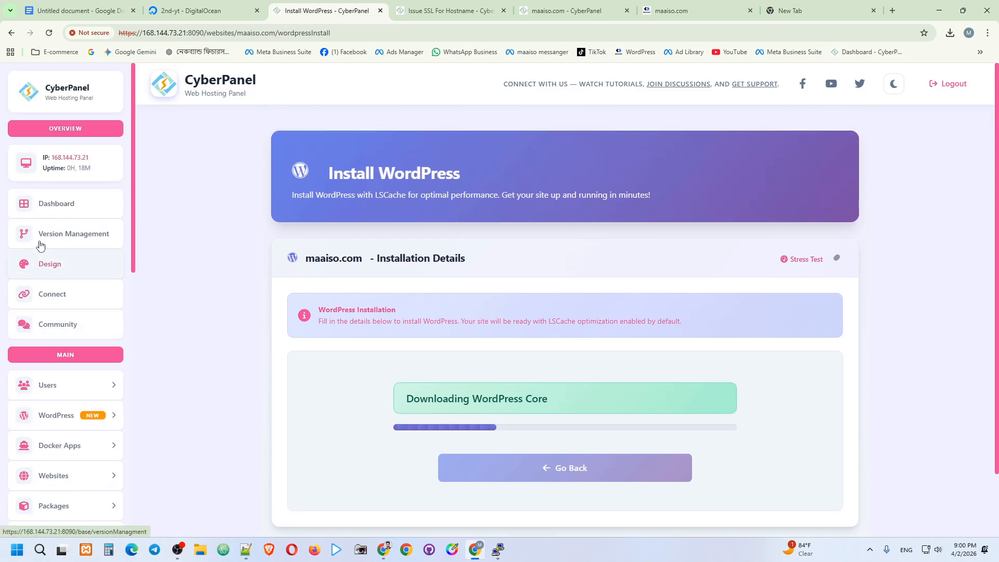
scroll(36, 275, down, 8)
scroll(54, 367, down, 5)
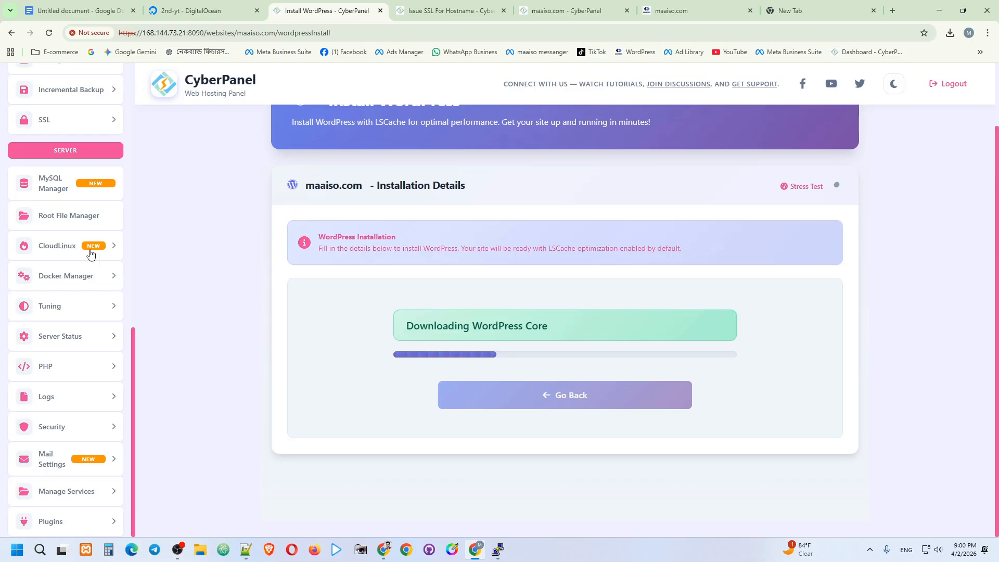
click(114, 497)
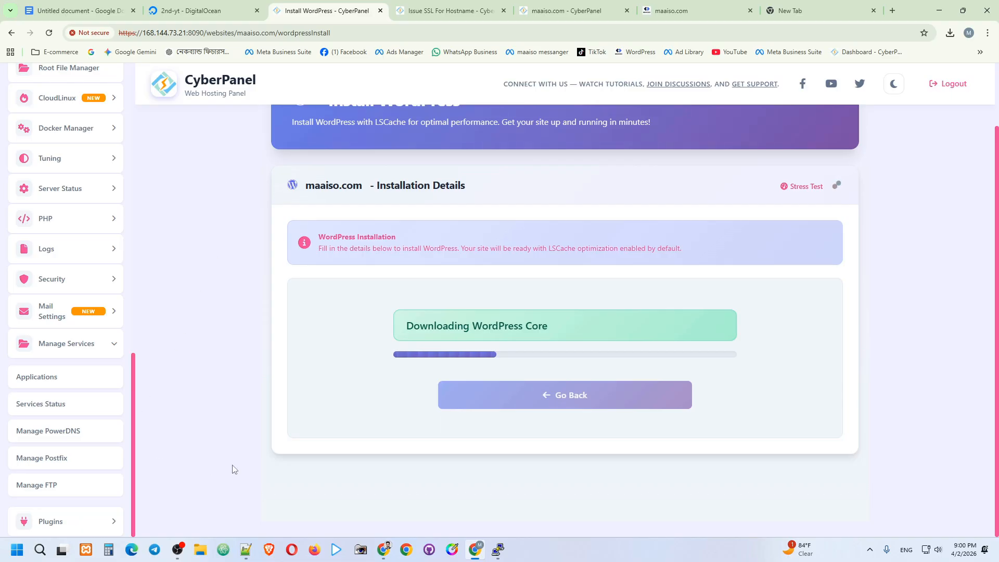
Edit the maaiso.com A record in Cloudflare DNS, toggle proxy off and on, and save.
click(384, 551)
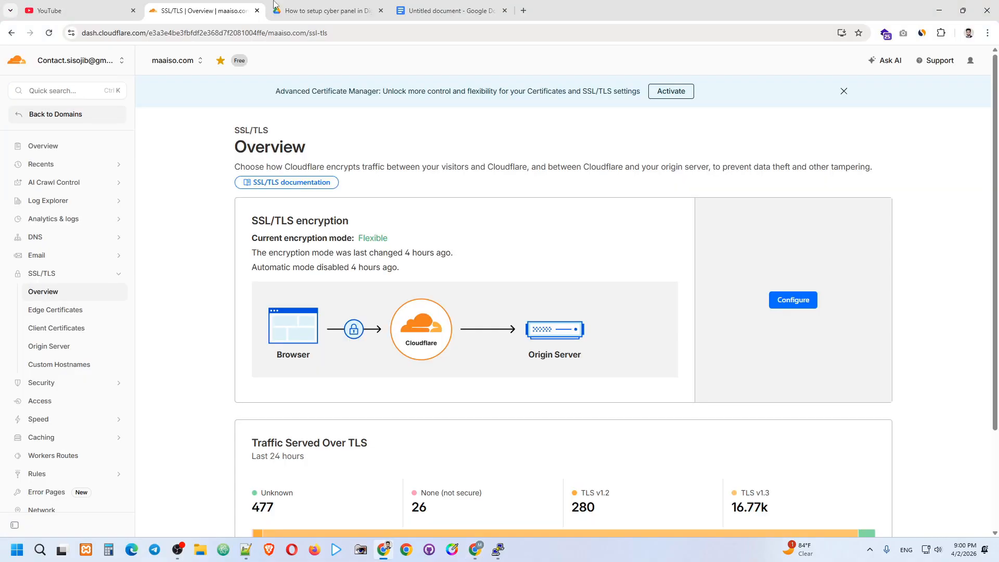
click(77, 238)
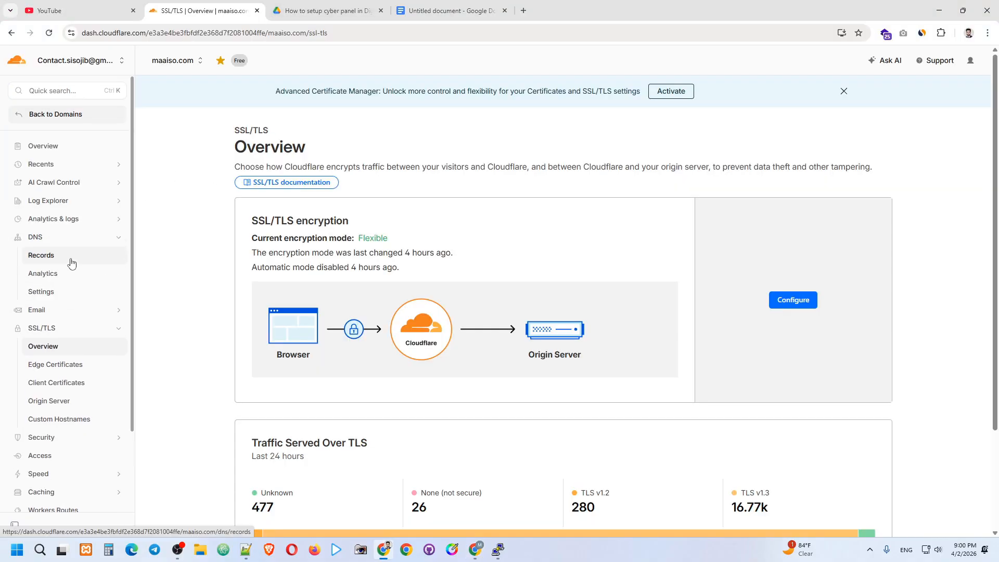
click(70, 256)
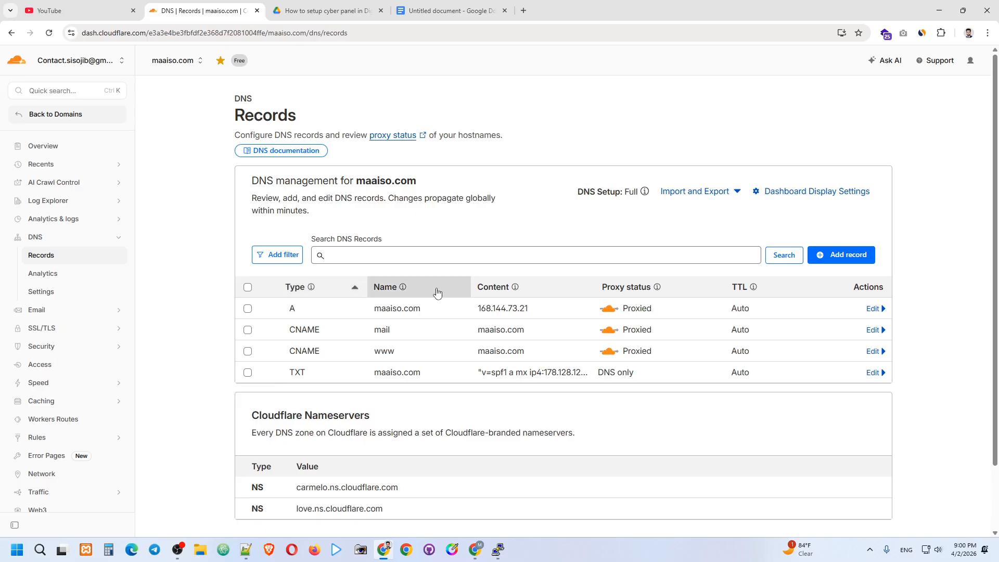
click(874, 310)
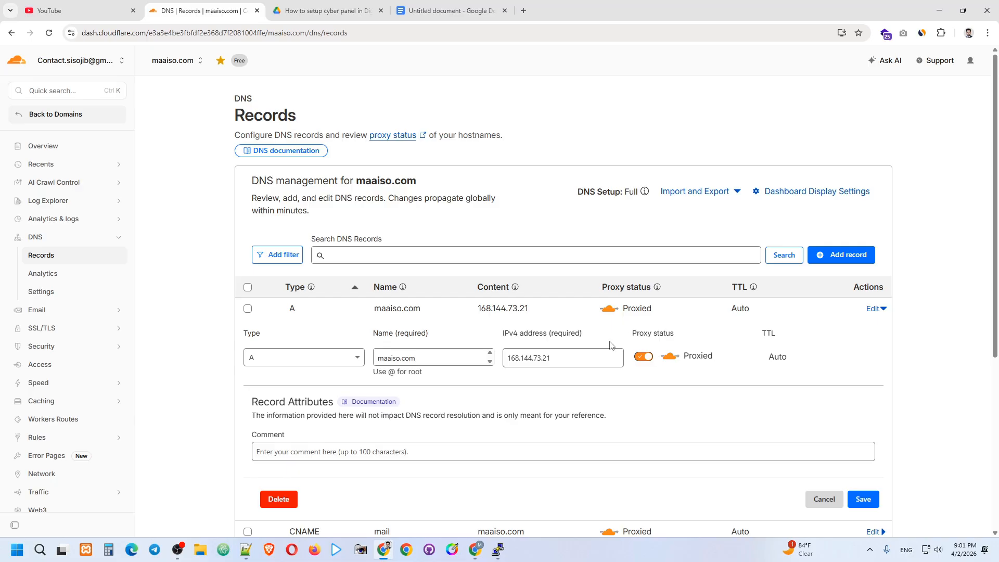
click(644, 357)
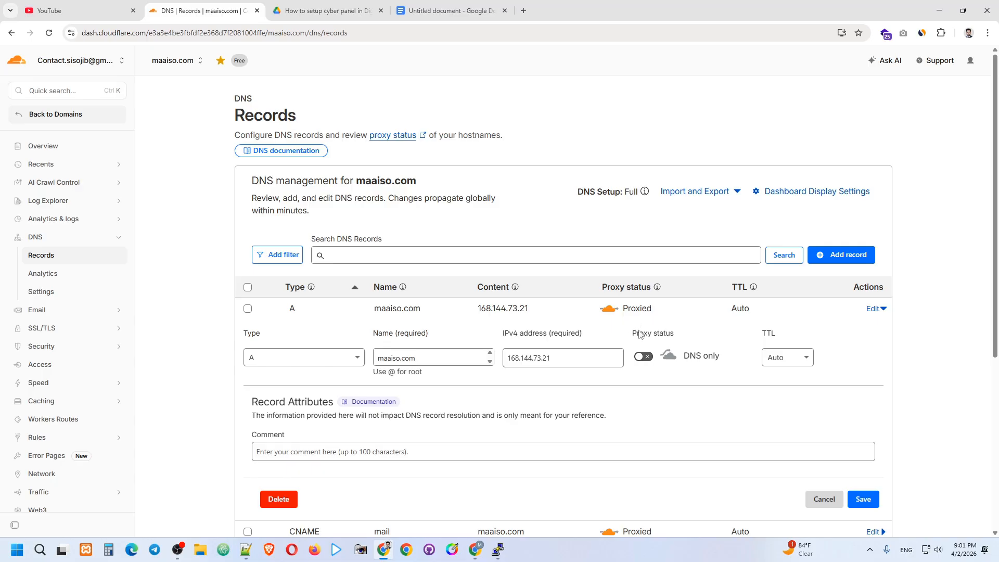
click(645, 357)
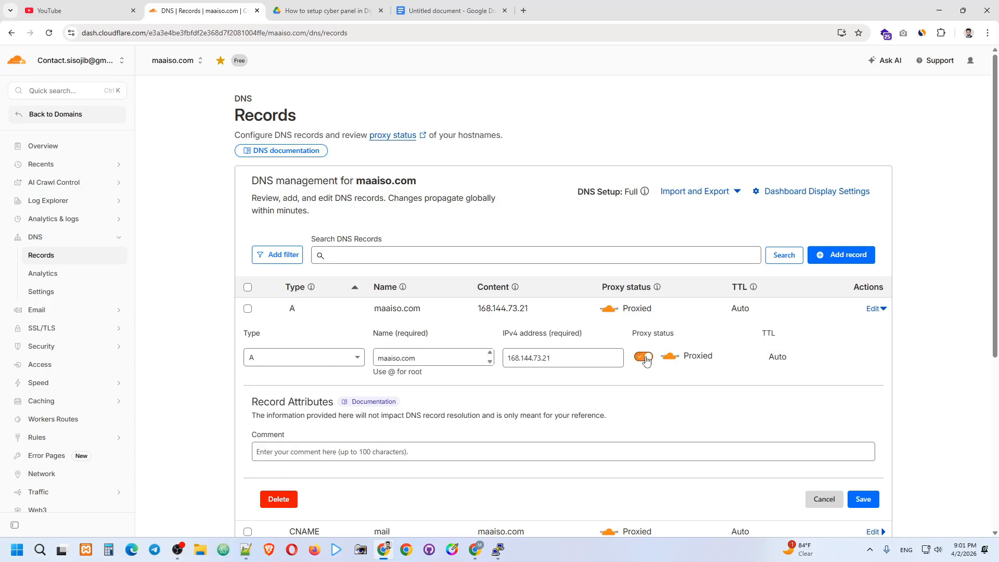
click(864, 500)
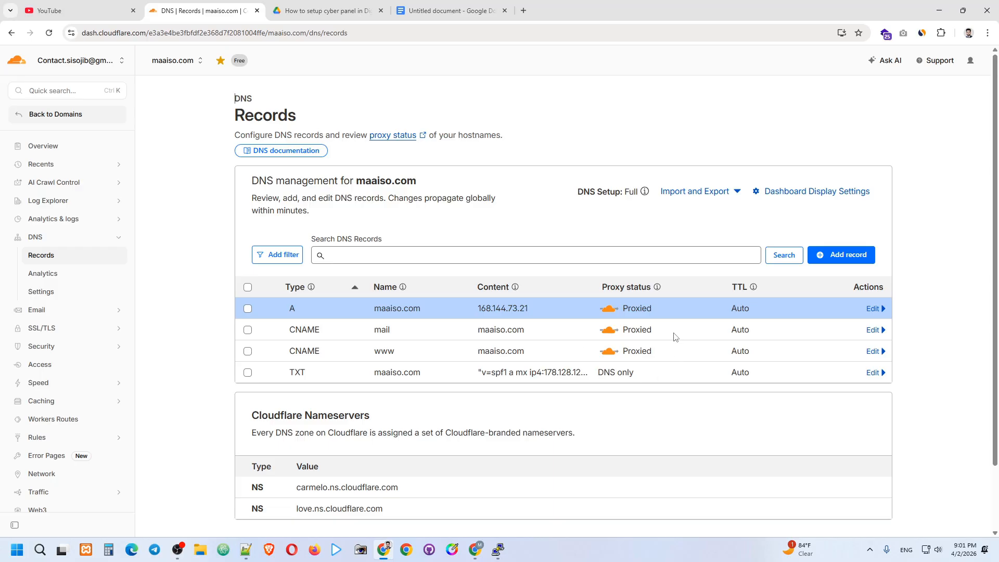
After the successful install, load maaiso.com in a new tab to view the 'Maaiso test' blog.
click(475, 549)
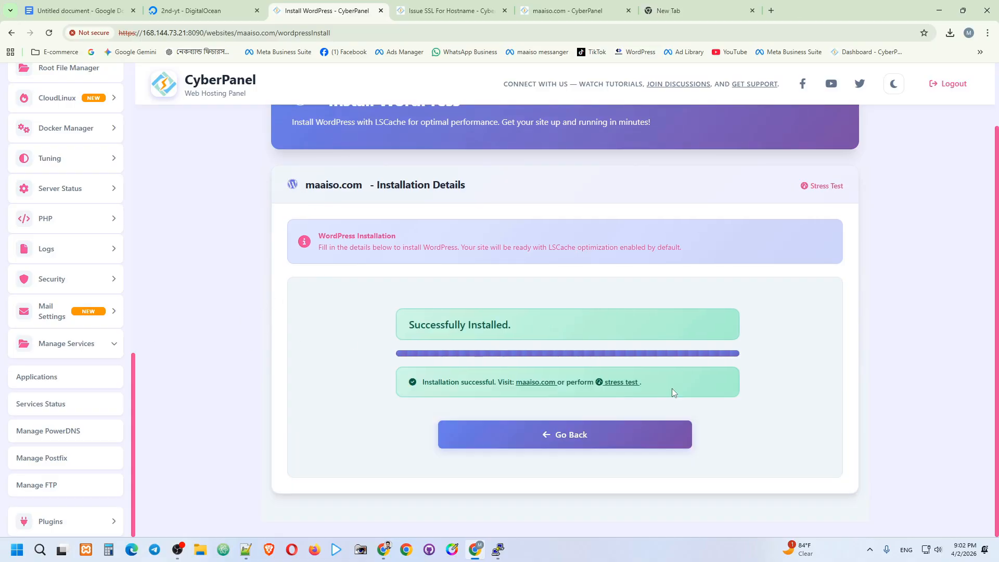
right_click(530, 384)
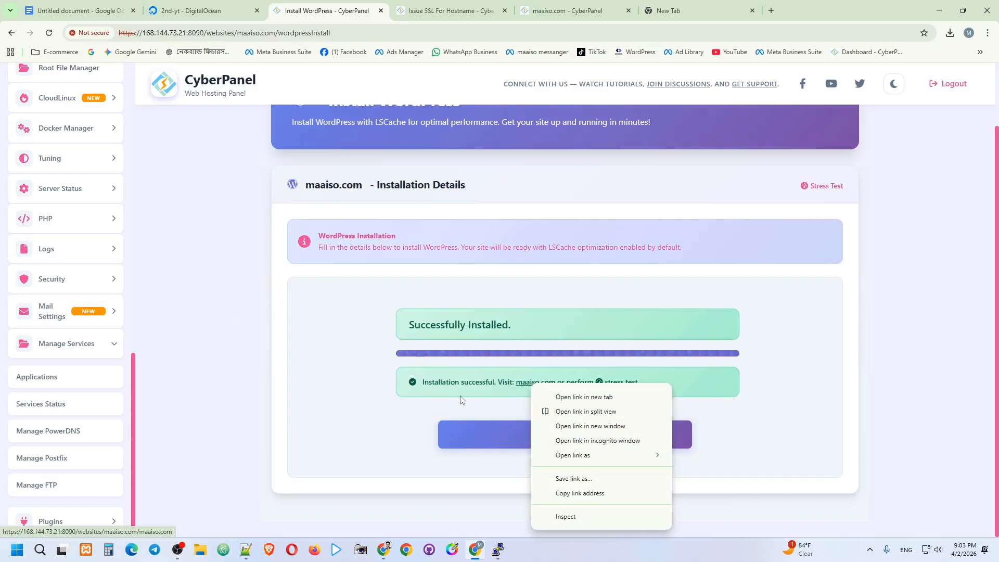
click(682, 3)
key(Return)
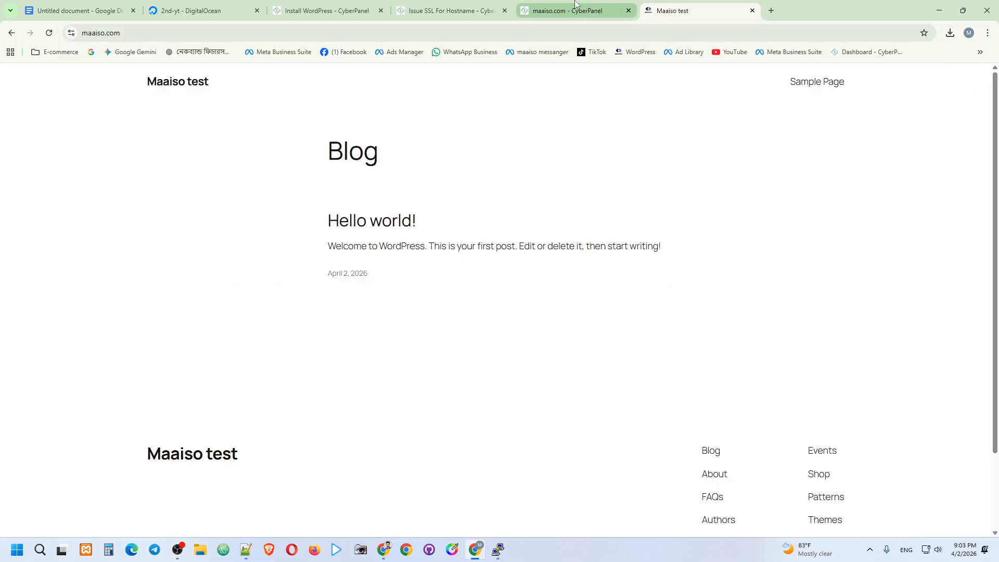